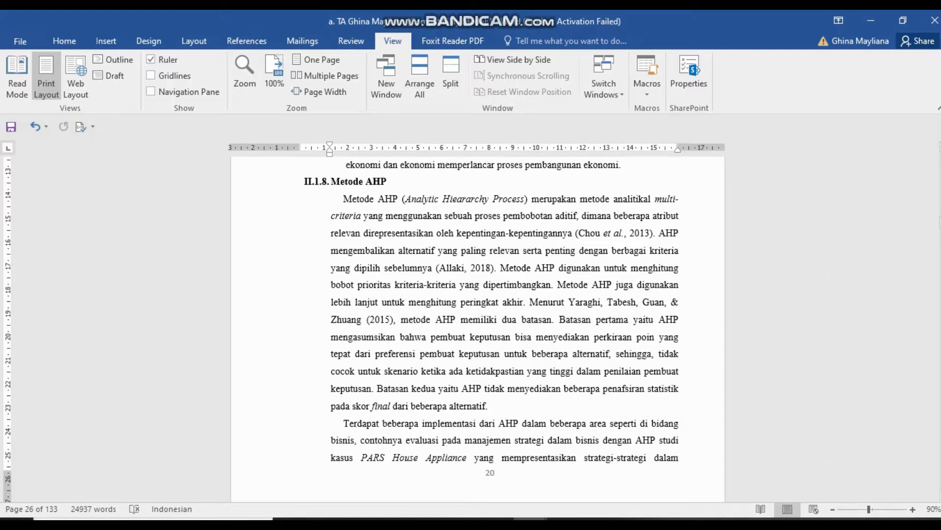
- Highlight the AHP multi-criteria definition and the sentence about returning relevant alternatives
{"action": "left_click", "coordinate": [490, 199]}
{"action": "mouse_move", "coordinate": [614, 198]}
{"action": "left_mouse_down"}
{"action": "mouse_move", "coordinate": [425, 215]}
{"action": "mouse_move", "coordinate": [615, 216]}
{"action": "mouse_move", "coordinate": [465, 215]}
{"action": "mouse_move", "coordinate": [363, 233]}
{"action": "mouse_move", "coordinate": [436, 233]}
{"action": "mouse_move", "coordinate": [436, 251]}
{"action": "mouse_move", "coordinate": [461, 233]}
{"action": "mouse_move", "coordinate": [505, 233]}
{"action": "left_mouse_up"}
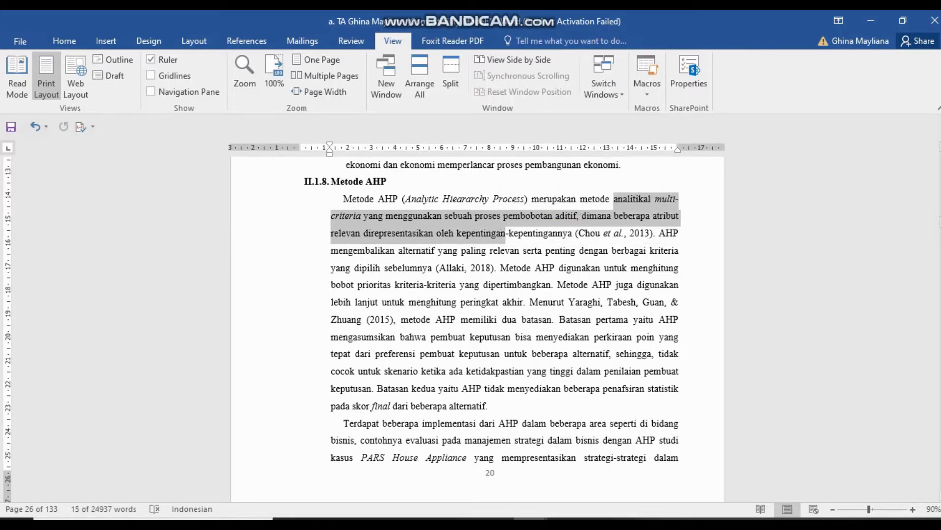
{"action": "mouse_move", "coordinate": [331, 251]}
{"action": "left_mouse_down"}
{"action": "mouse_move", "coordinate": [612, 250]}
{"action": "mouse_move", "coordinate": [457, 233]}
{"action": "mouse_move", "coordinate": [429, 251]}
{"action": "mouse_move", "coordinate": [434, 268]}
{"action": "left_mouse_up"}
{"action": "left_click", "coordinate": [449, 284]}
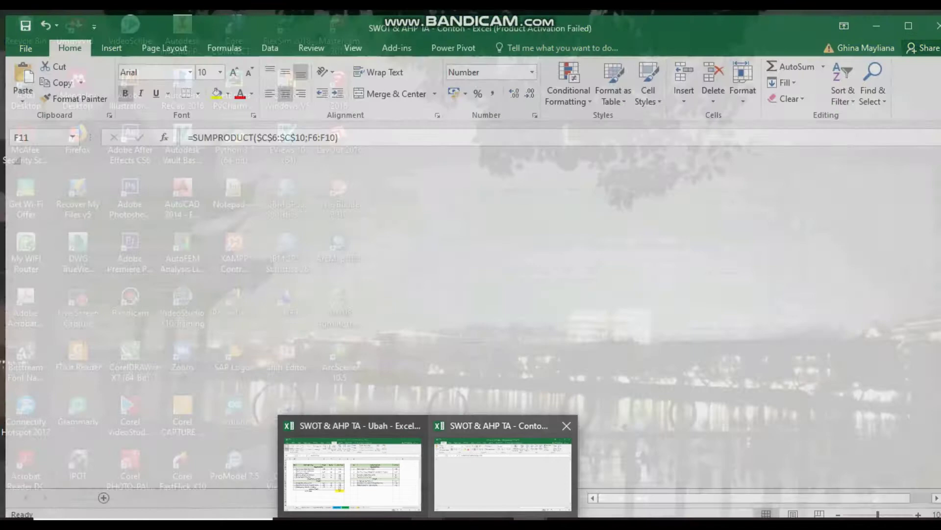
- Bring up the SWOT & AHP TA workbook's KRITERIA sheet and review the Feature-1 to Feature-3 labels
{"action": "left_click", "coordinate": [503, 470]}
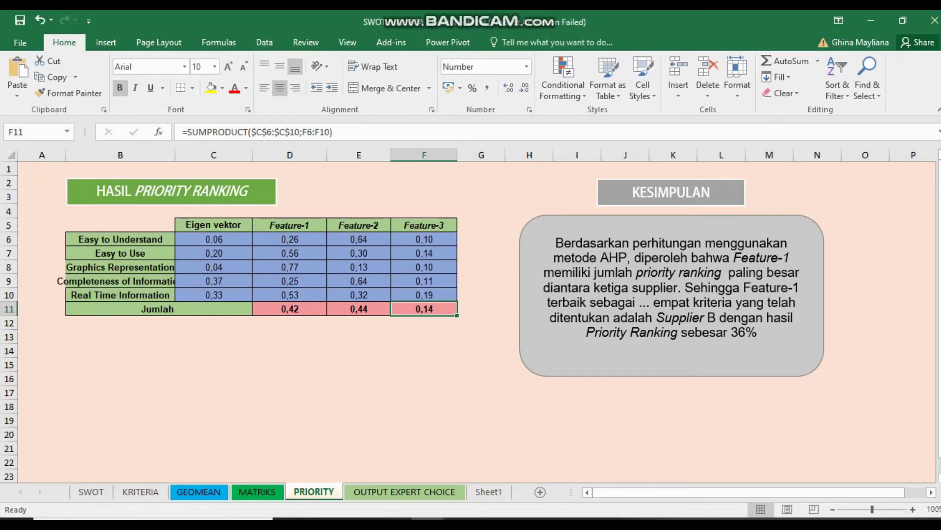
{"action": "left_click", "coordinate": [141, 491]}
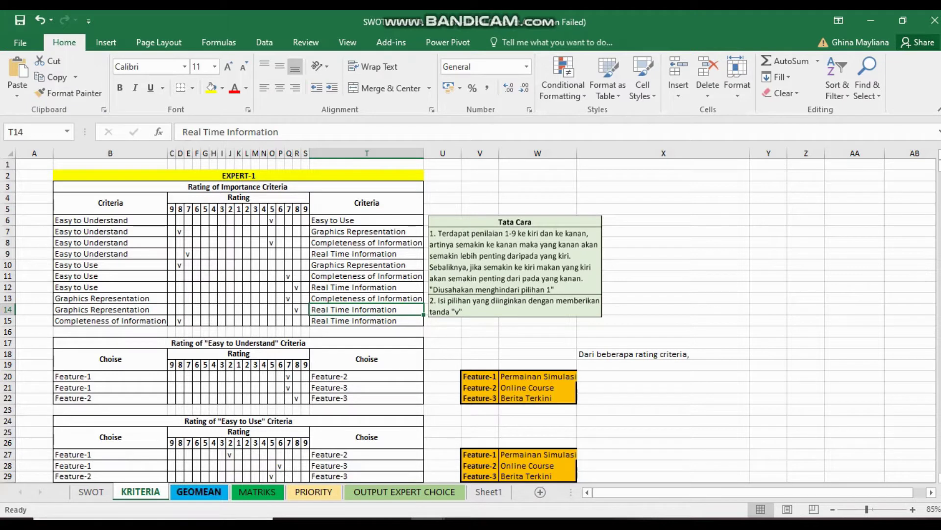
{"action": "left_click", "coordinate": [367, 387]}
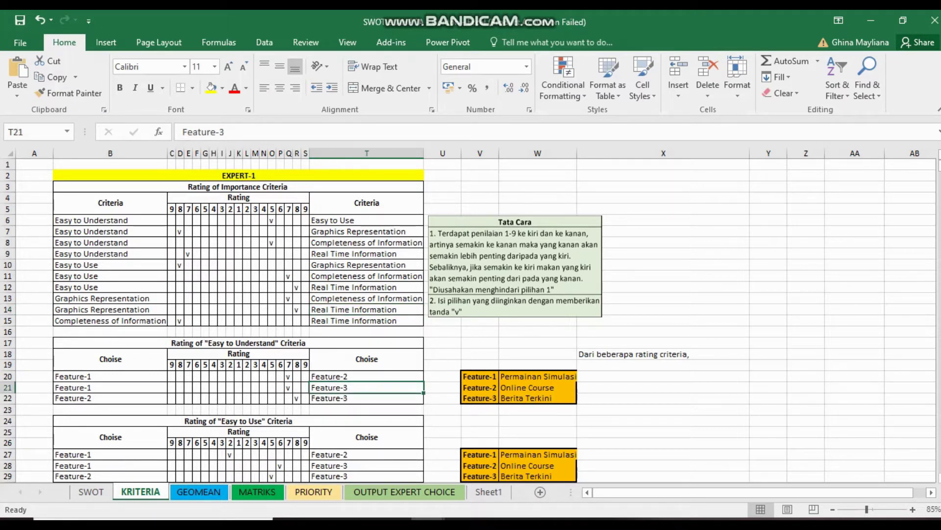
{"action": "left_click", "coordinate": [480, 398]}
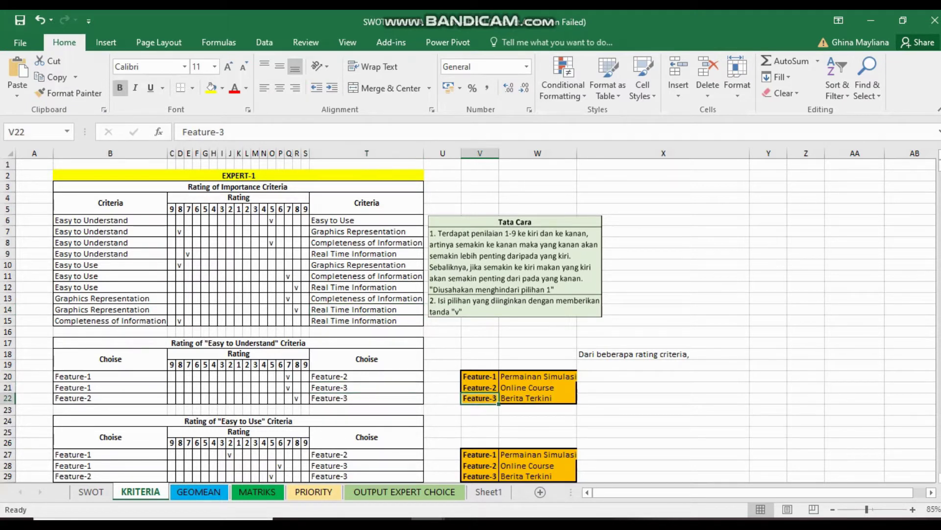
{"action": "left_click", "coordinate": [480, 376]}
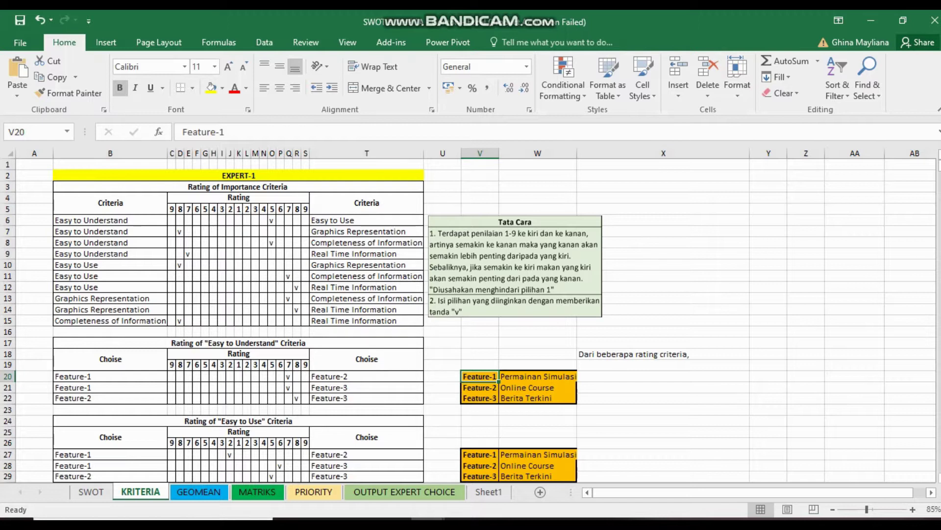
{"action": "left_click", "coordinate": [479, 387]}
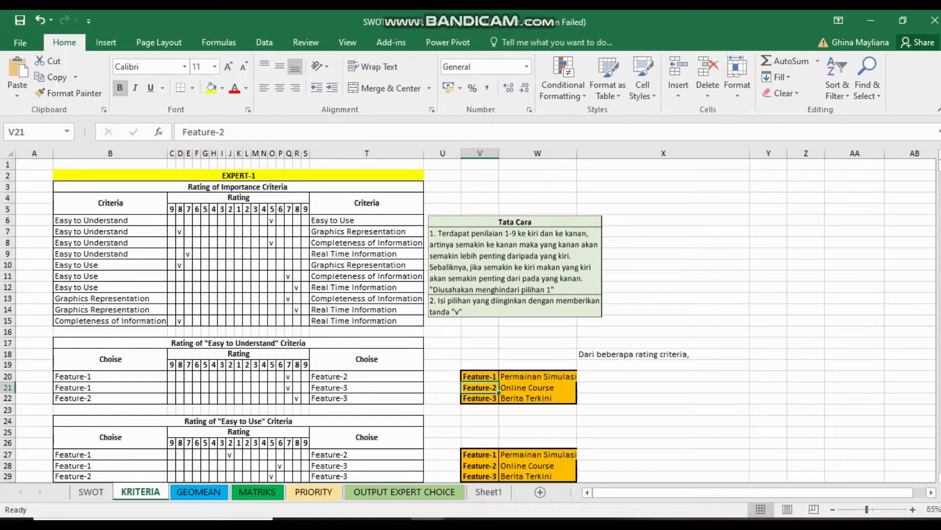
- Select the left and right criteria names B6:B14 and T6:T14
{"action": "left_click_drag", "start_coordinate": [111, 220], "coordinate": [110, 309]}
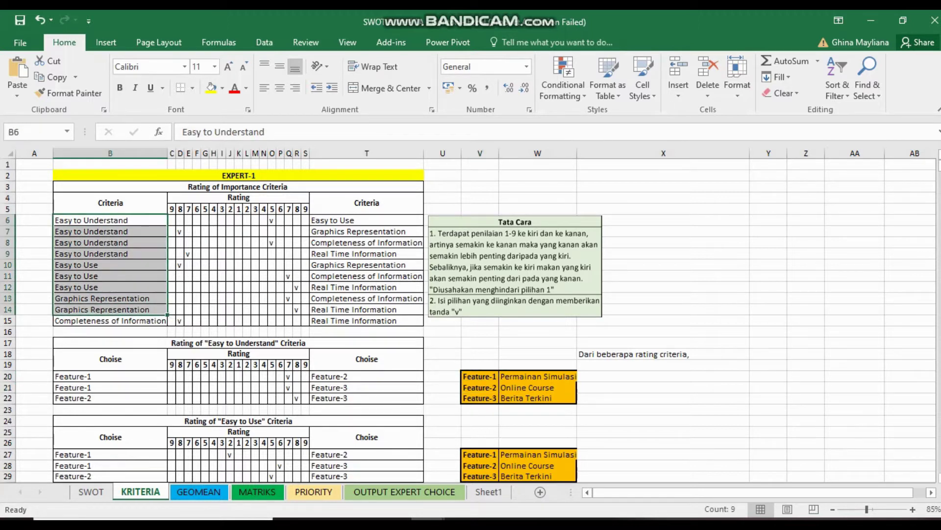
{"action": "left_click_drag", "start_coordinate": [366, 220], "coordinate": [367, 310]}
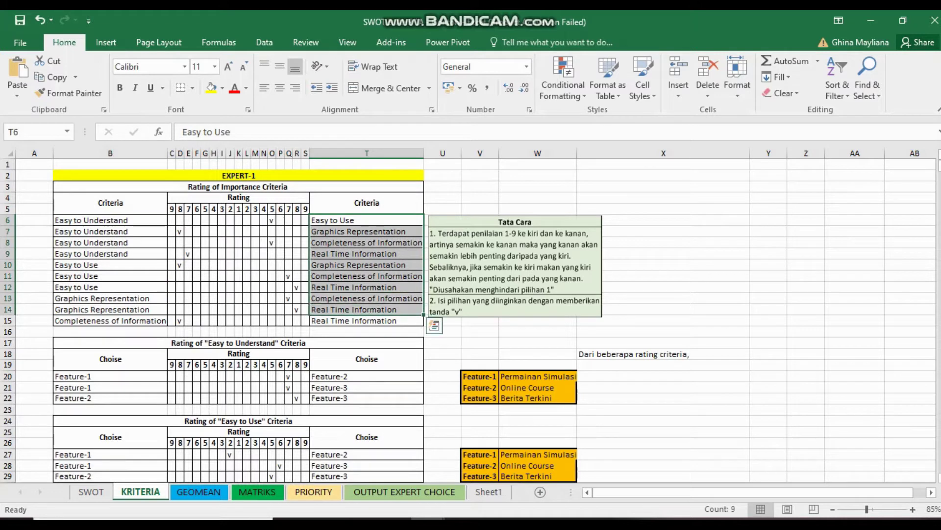
{"action": "left_click", "coordinate": [479, 376]}
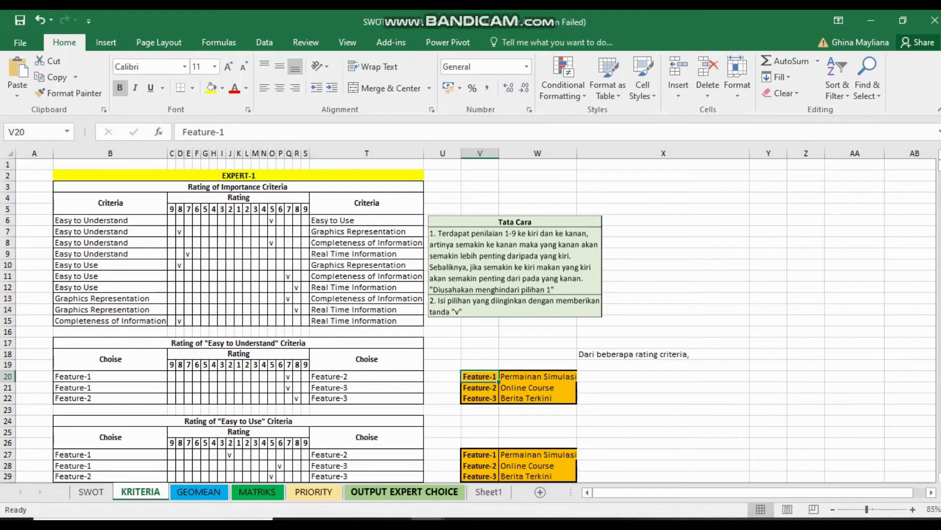
- In the other workbook, inspect the SWOT sheet's Bobot values linked to MATRIKS
{"action": "left_click", "coordinate": [353, 468]}
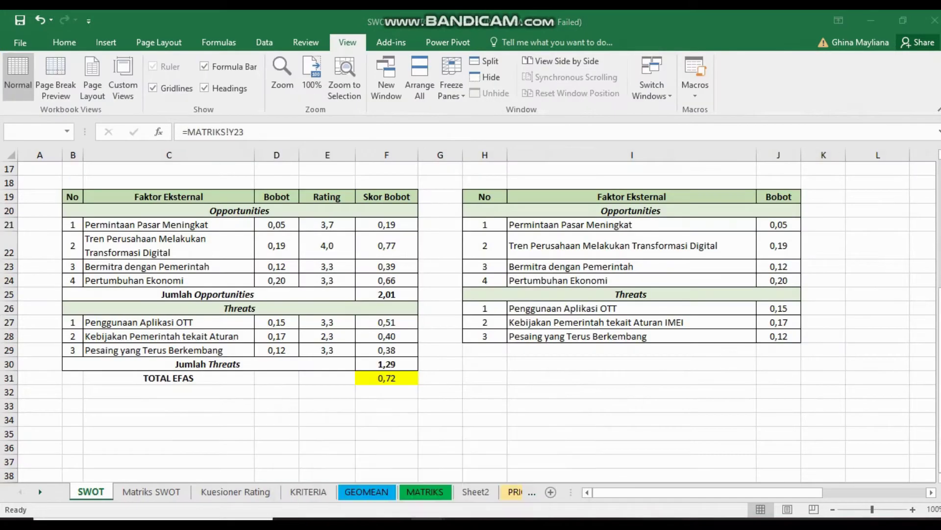
{"action": "left_click", "coordinate": [169, 391]}
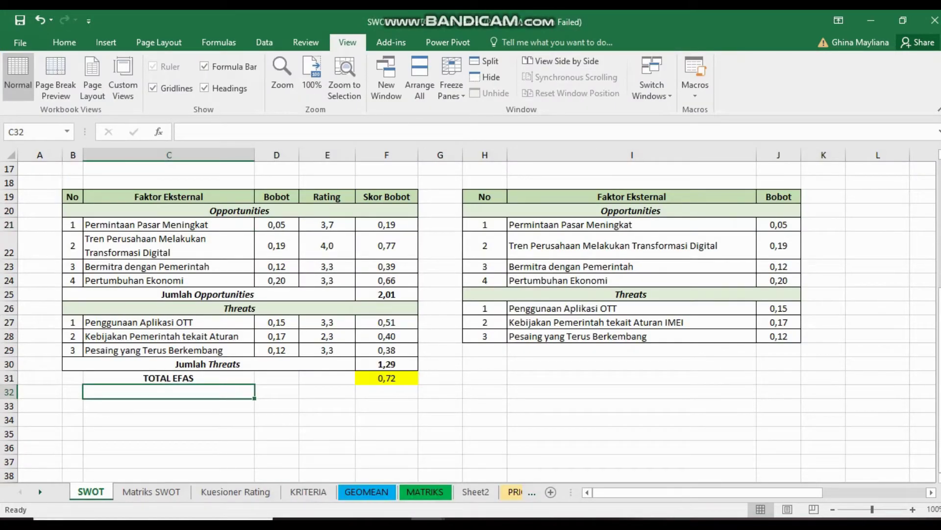
{"action": "left_click", "coordinate": [277, 224]}
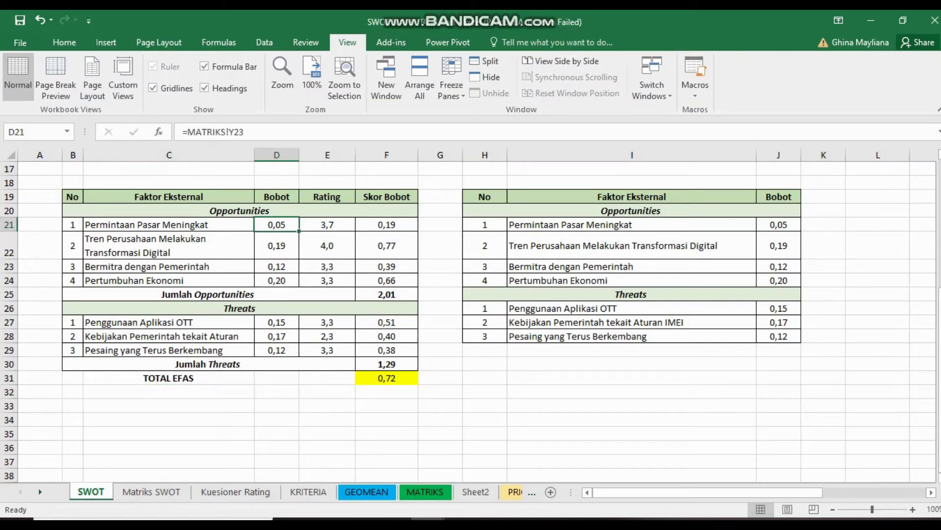
{"action": "left_click_drag", "start_coordinate": [276, 224], "coordinate": [277, 280]}
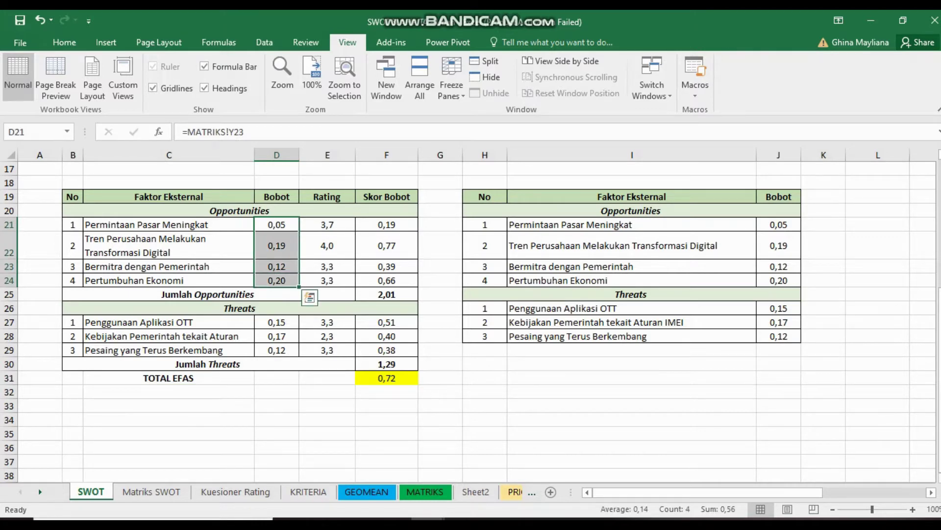
{"action": "scroll", "coordinate": [309, 294], "scroll_direction": "up", "scroll_amount": 5}
{"action": "scroll", "coordinate": [471, 319], "scroll_direction": "up", "scroll_amount": 1}
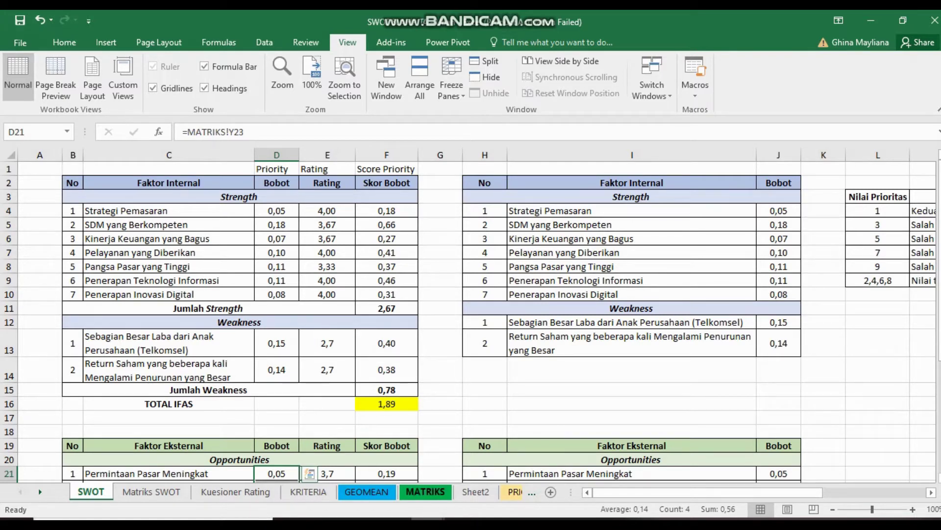
- Review the MATRIKS sheet's priority vector formulas, including AA8 and AA10
{"action": "left_click", "coordinate": [425, 491]}
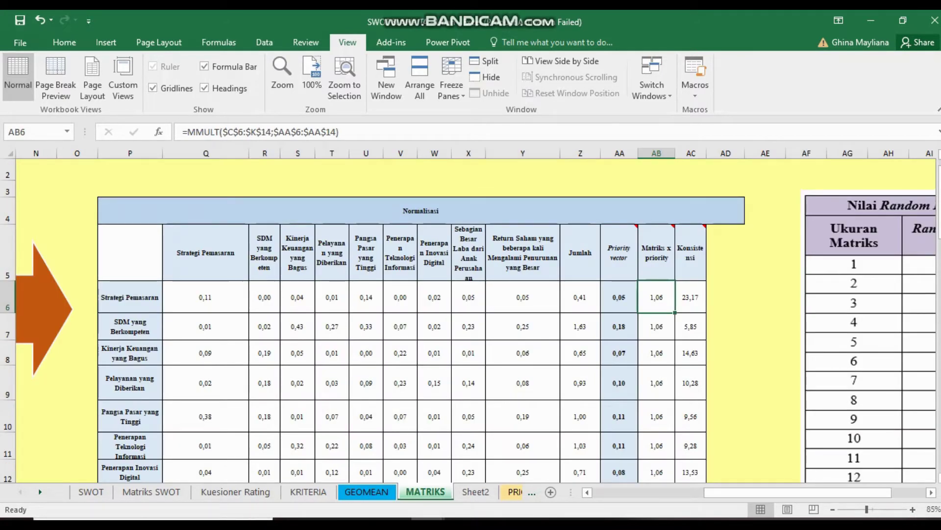
{"action": "left_click", "coordinate": [619, 297]}
{"action": "left_click", "coordinate": [619, 353]}
{"action": "scroll", "coordinate": [471, 318], "scroll_direction": "down", "scroll_amount": 2}
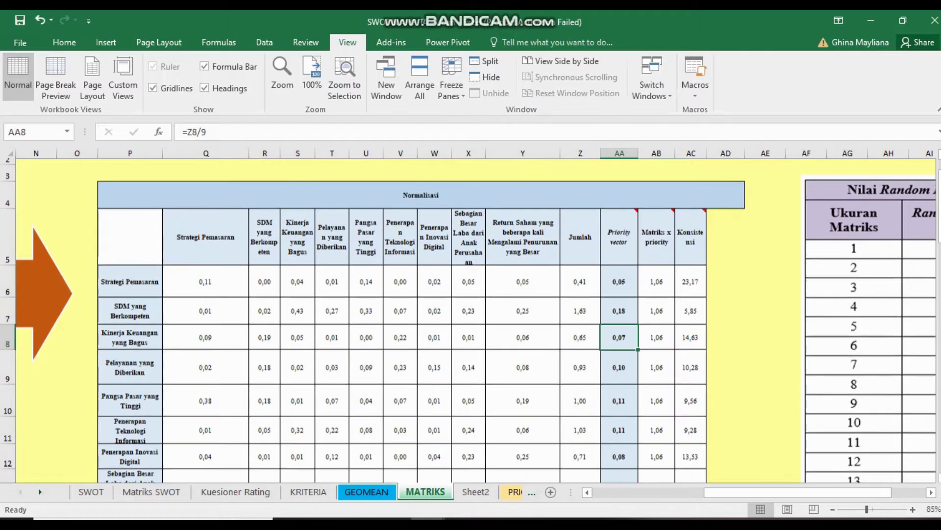
{"action": "scroll", "coordinate": [470, 319], "scroll_direction": "up", "scroll_amount": 1}
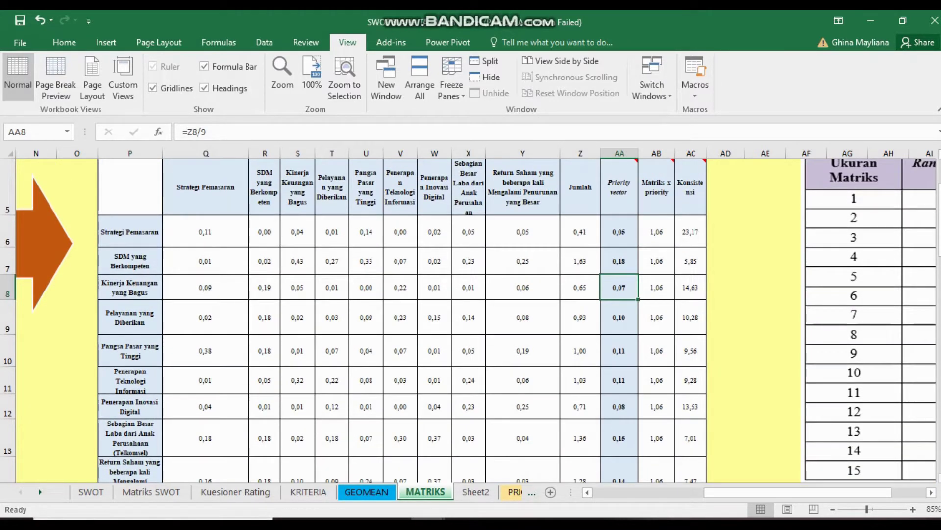
{"action": "left_click", "coordinate": [619, 231]}
{"action": "left_click", "coordinate": [618, 317]}
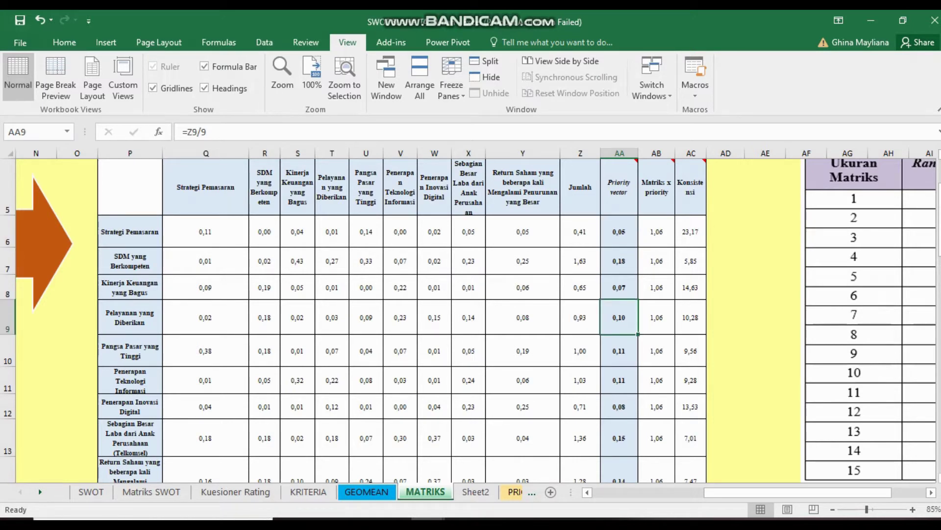
{"action": "left_click", "coordinate": [619, 350]}
- Check the KONSISTEN consistency verdict, then return to the Contoh workbook
{"action": "scroll", "coordinate": [471, 318], "scroll_direction": "down", "scroll_amount": 1}
{"action": "scroll", "coordinate": [470, 319], "scroll_direction": "up", "scroll_amount": 1}
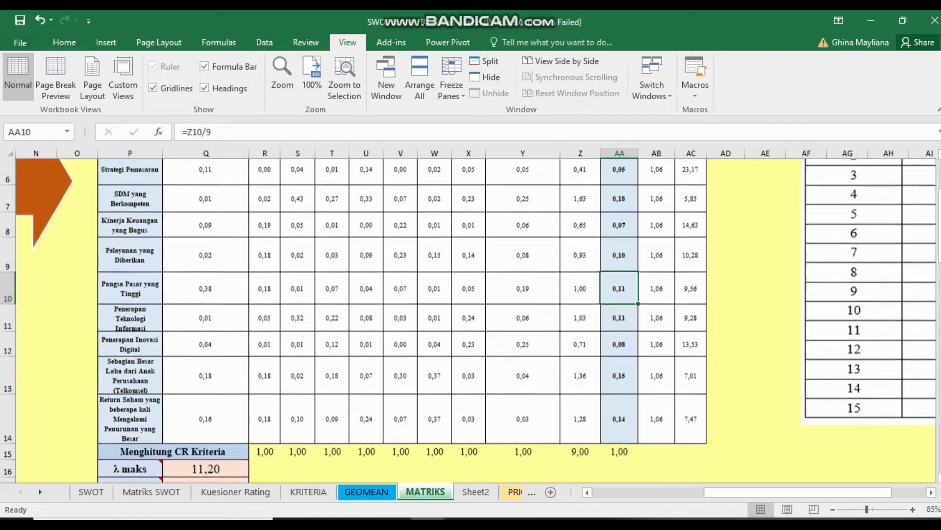
{"action": "scroll", "coordinate": [471, 319], "scroll_direction": "down", "scroll_amount": 1}
{"action": "scroll", "coordinate": [471, 318], "scroll_direction": "down", "scroll_amount": 2}
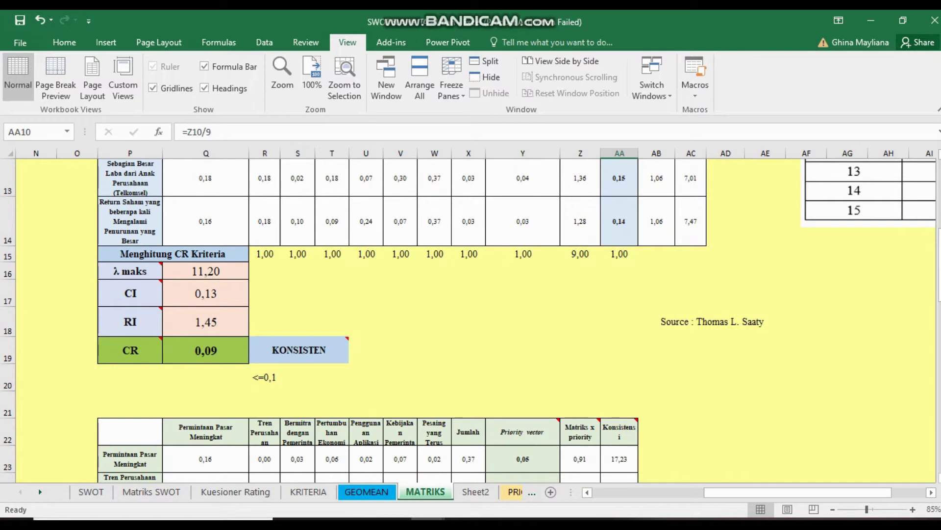
{"action": "left_click", "coordinate": [299, 350]}
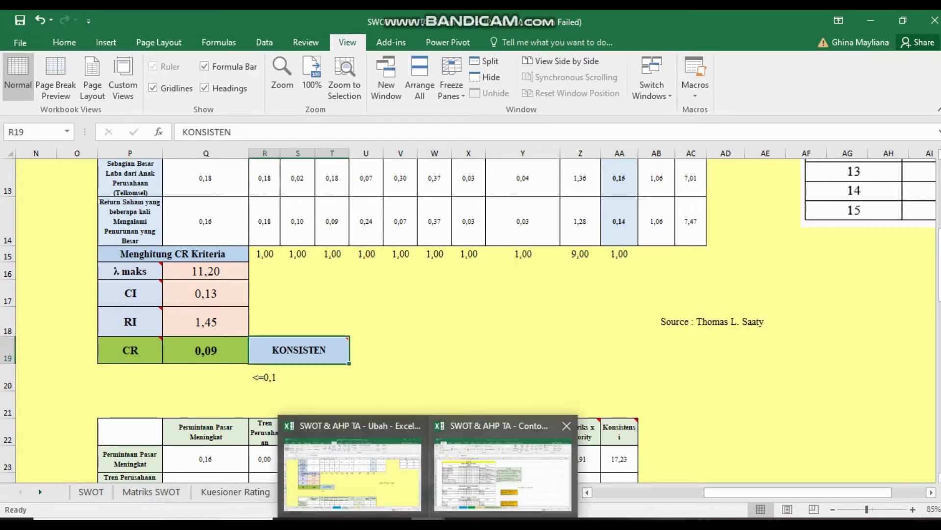
{"action": "left_click", "coordinate": [502, 473]}
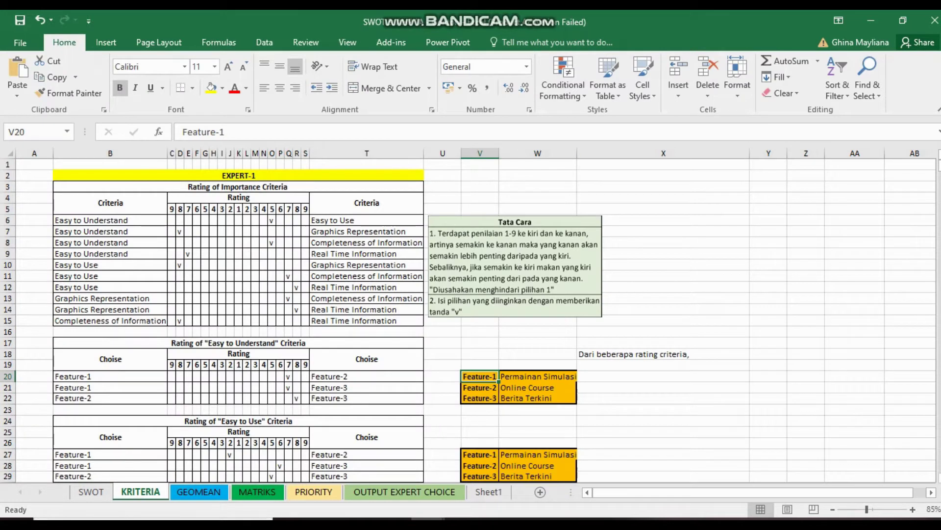
- Check the Feature-3, Easy to Understand and Real Time Information labels on KRITERIA
{"action": "left_click", "coordinate": [367, 397]}
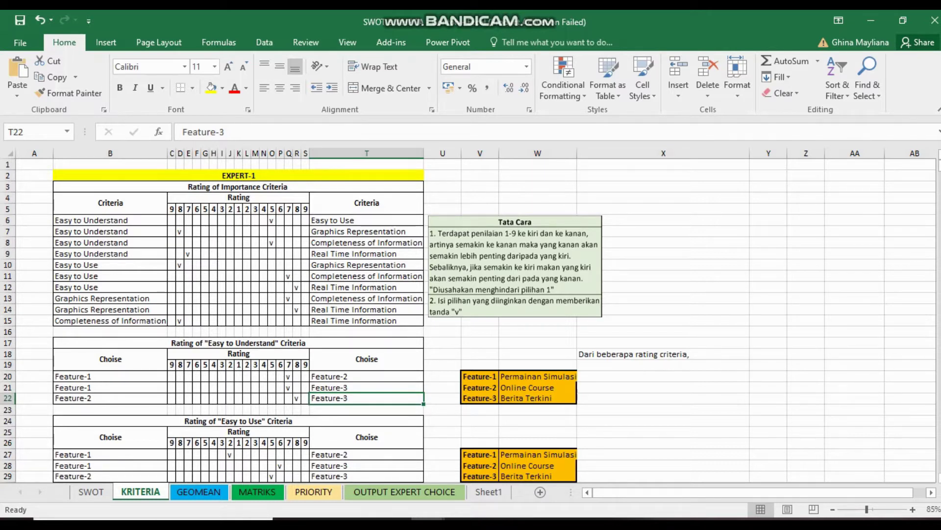
{"action": "left_click", "coordinate": [110, 231]}
{"action": "left_click", "coordinate": [271, 320]}
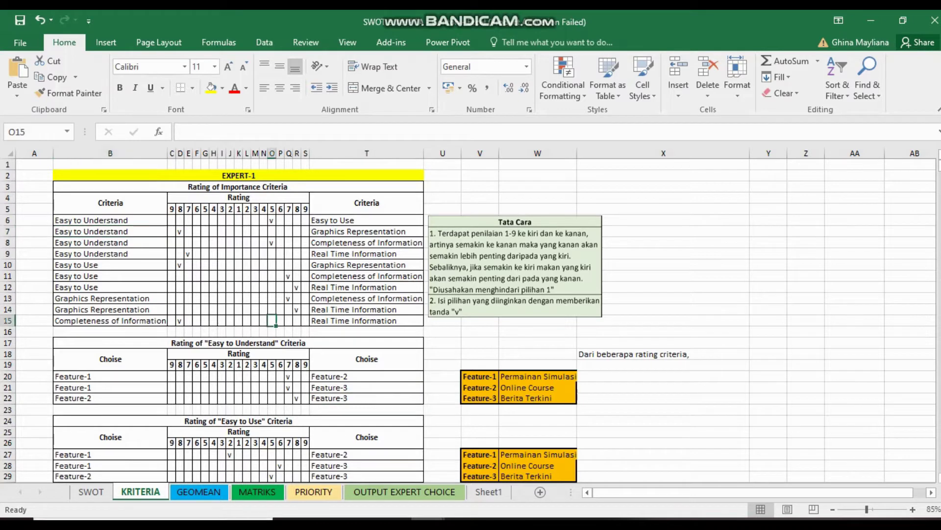
{"action": "left_click", "coordinate": [367, 320]}
- On the PRIORITY sheet, copy the Feature-1 Jumlah formula into Feature-2 and review the weights
{"action": "left_click", "coordinate": [314, 491]}
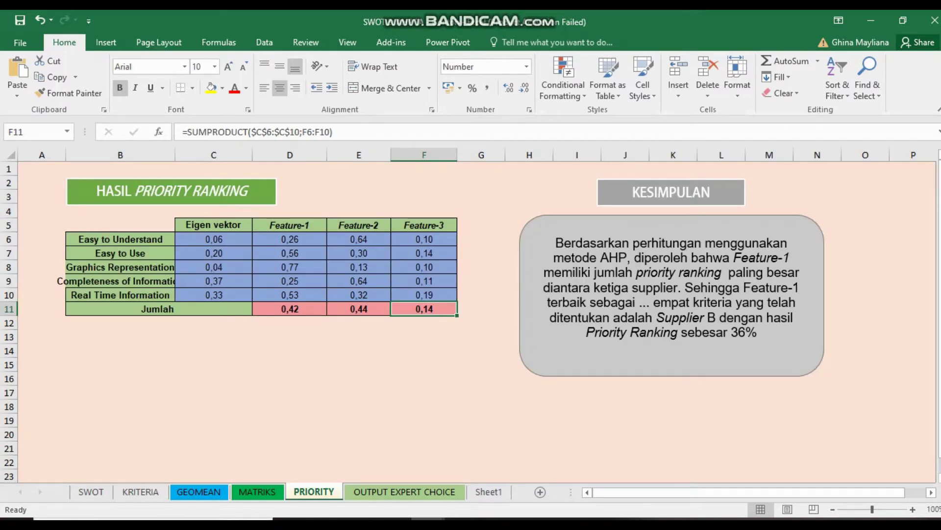
{"action": "left_click", "coordinate": [213, 225]}
{"action": "left_click", "coordinate": [290, 308]}
{"action": "key", "text": "ctrl+c"}
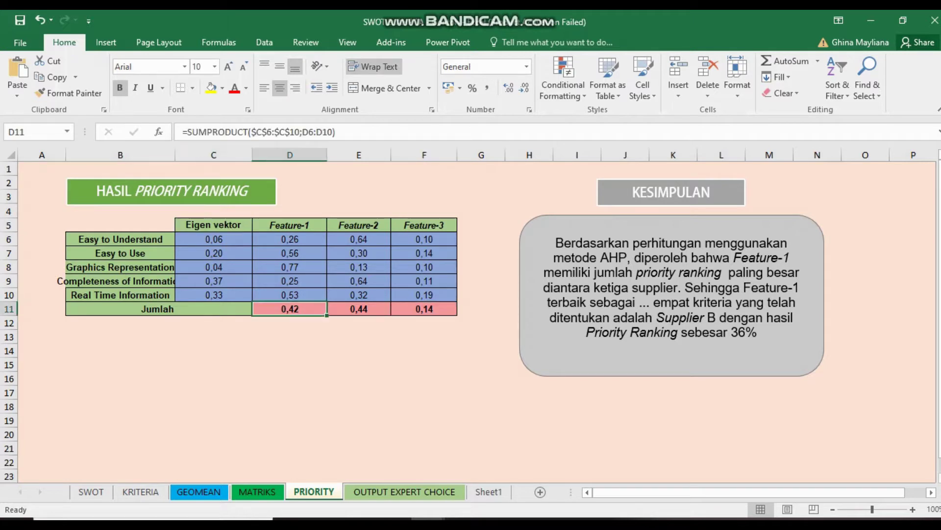
{"action": "left_click", "coordinate": [359, 309]}
{"action": "key", "text": "ctrl+v"}
{"action": "left_click", "coordinate": [424, 295]}
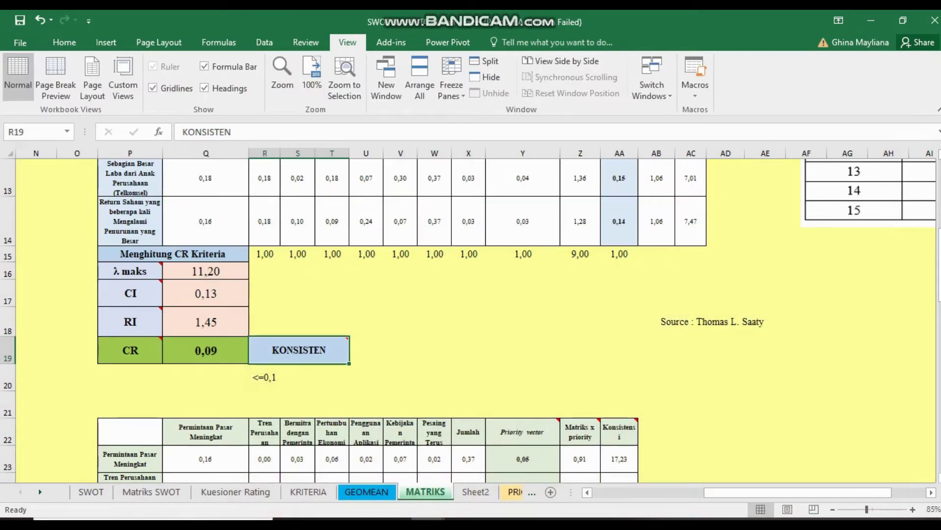
- Review the MATRIKS values, the SWOT Weakness section and the Kuesioner Rating sheet
{"action": "left_click", "coordinate": [434, 321]}
{"action": "scroll", "coordinate": [435, 321], "scroll_direction": "up", "scroll_amount": 2}
{"action": "scroll", "coordinate": [435, 321], "scroll_direction": "up", "scroll_amount": 1}
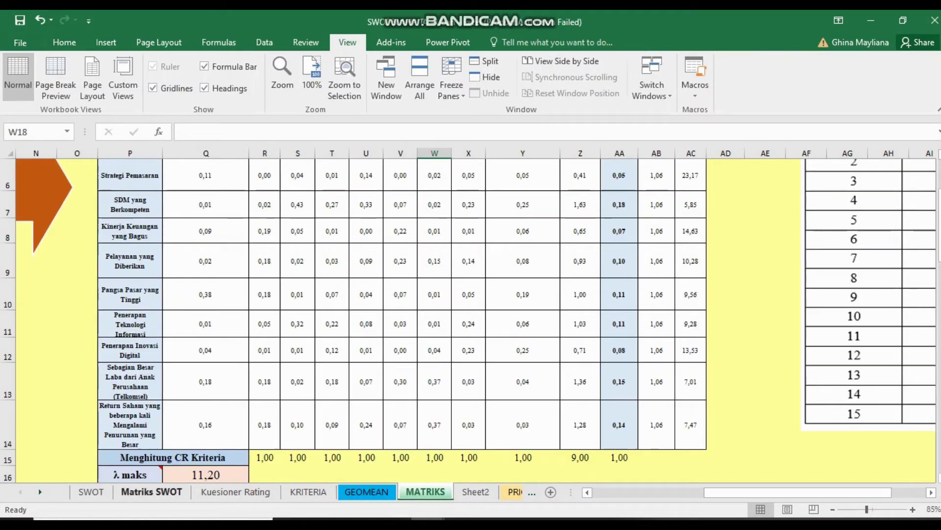
{"action": "left_click", "coordinate": [90, 491]}
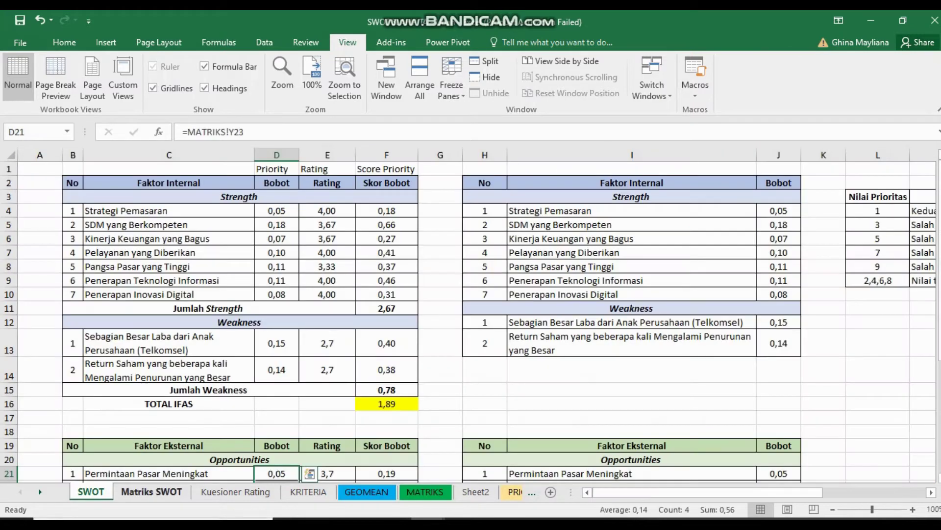
{"action": "left_click", "coordinate": [240, 322]}
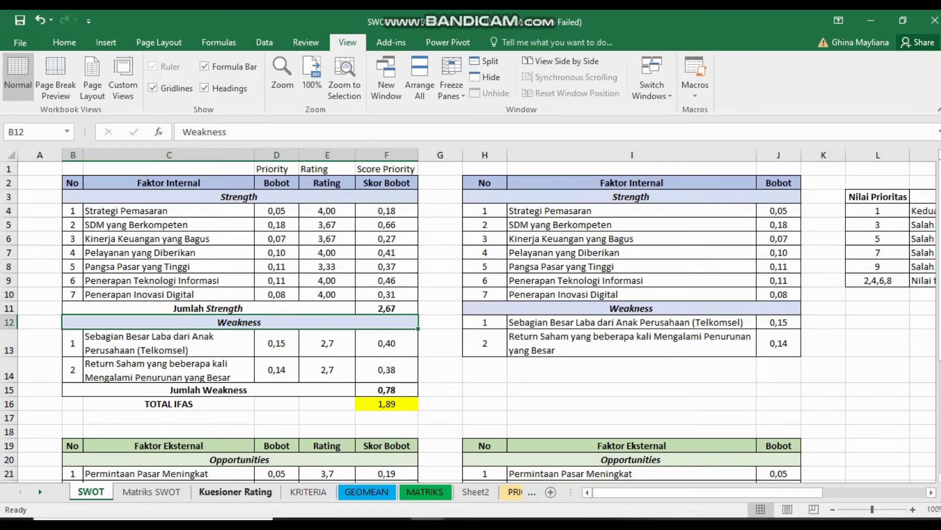
{"action": "left_click", "coordinate": [236, 491]}
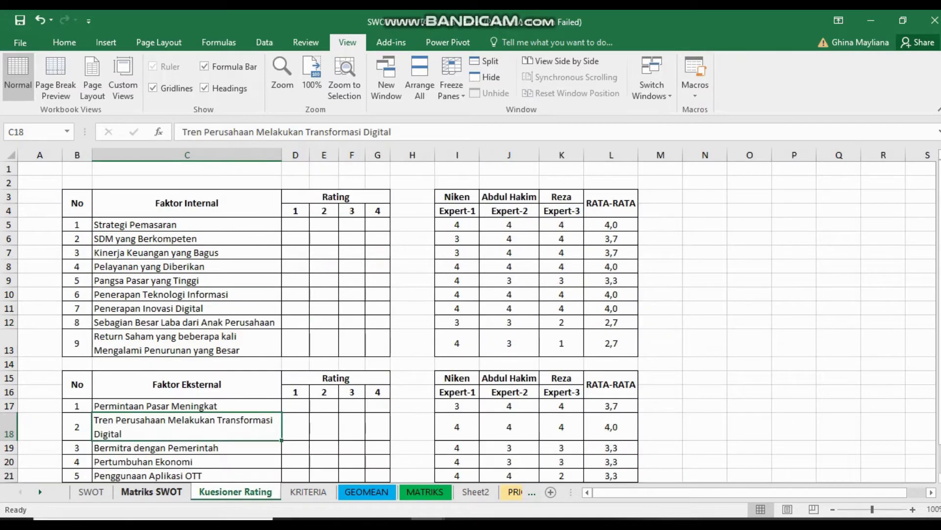
- On the KRITERIA sheet, scroll to the top and select the rating table C4:U28
{"action": "left_click", "coordinate": [308, 491]}
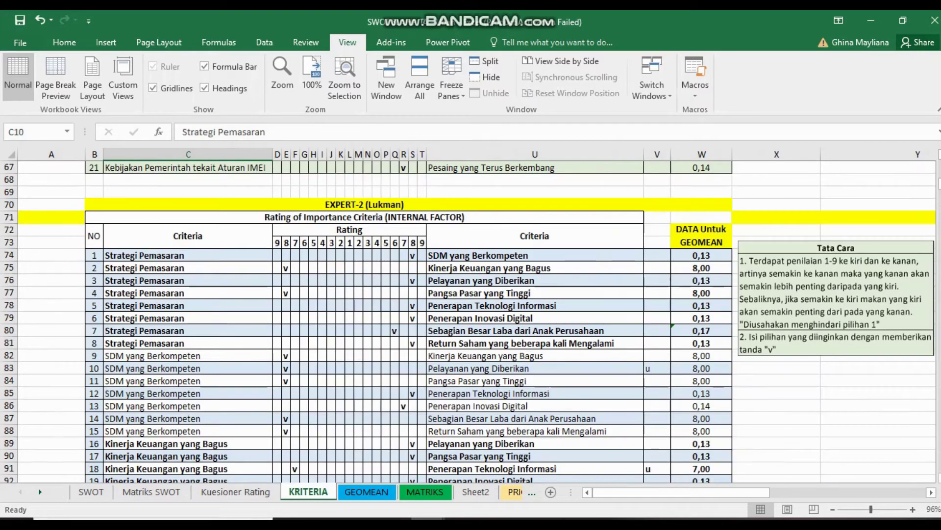
{"action": "scroll", "coordinate": [471, 319], "scroll_direction": "up", "scroll_amount": 5}
{"action": "scroll", "coordinate": [471, 318], "scroll_direction": "up", "scroll_amount": 2}
{"action": "scroll", "coordinate": [471, 319], "scroll_direction": "up", "scroll_amount": 5}
{"action": "scroll", "coordinate": [471, 319], "scroll_direction": "up", "scroll_amount": 10}
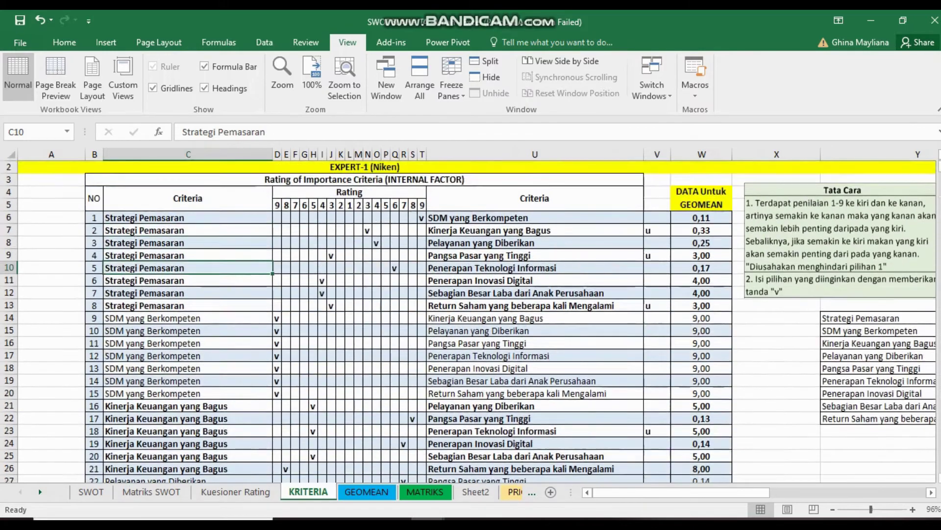
{"action": "scroll", "coordinate": [468, 321], "scroll_direction": "up", "scroll_amount": 1}
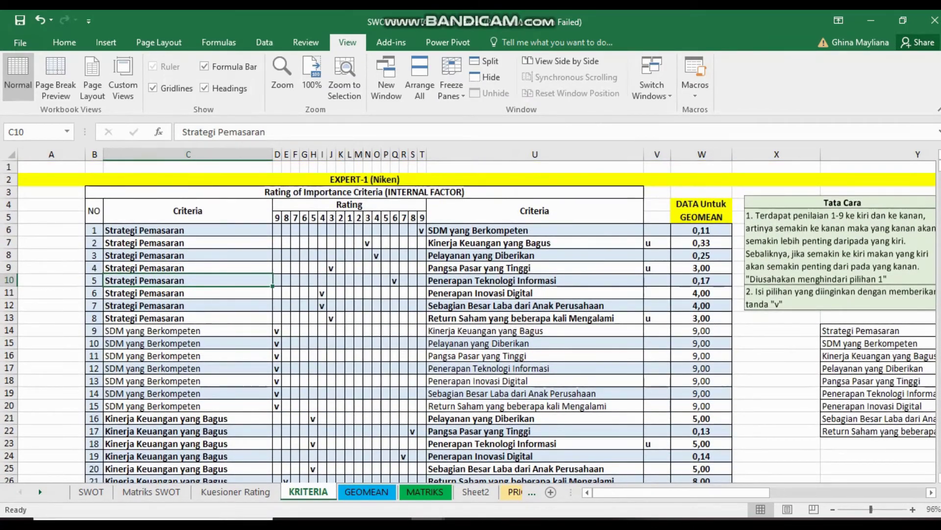
{"action": "left_click_drag", "start_coordinate": [188, 211], "coordinate": [644, 462]}
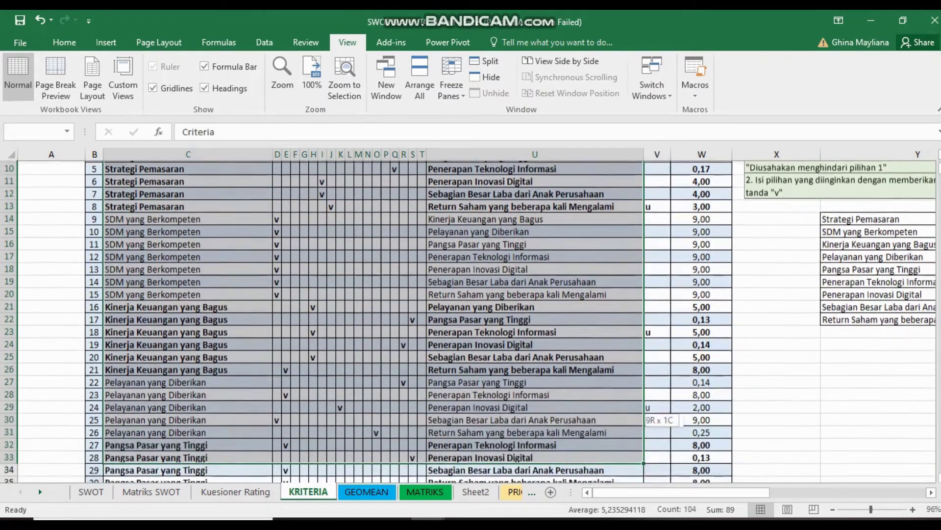
{"action": "left_click", "coordinate": [534, 289]}
{"action": "scroll", "coordinate": [534, 289], "scroll_direction": "up", "scroll_amount": 3}
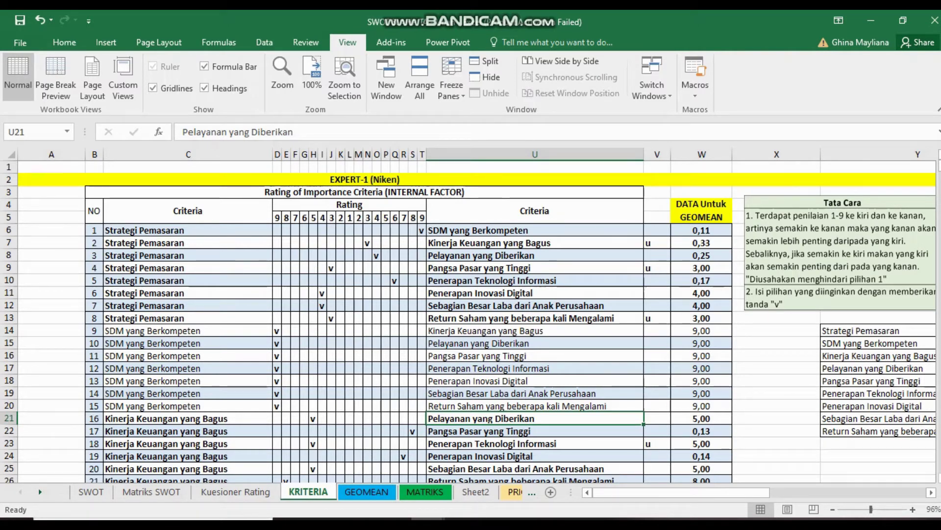
{"action": "left_click", "coordinate": [535, 280]}
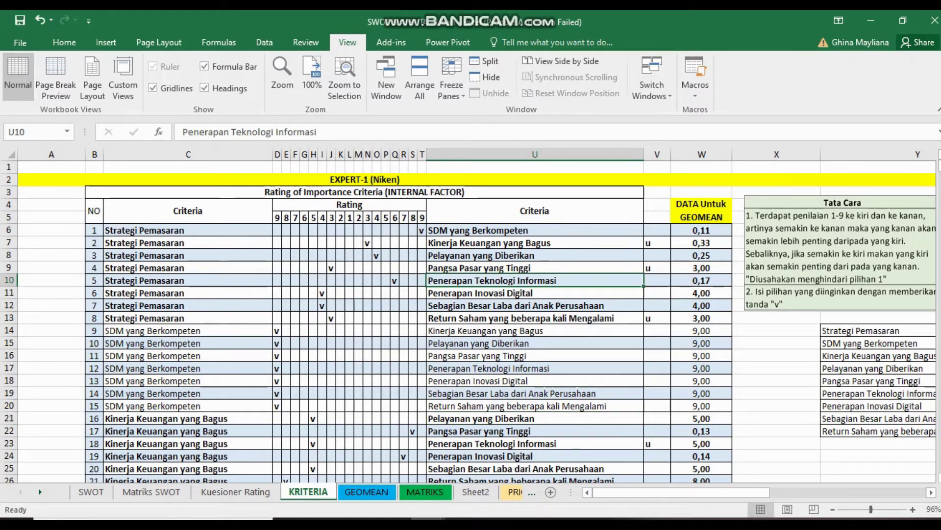
{"action": "left_click", "coordinate": [188, 230]}
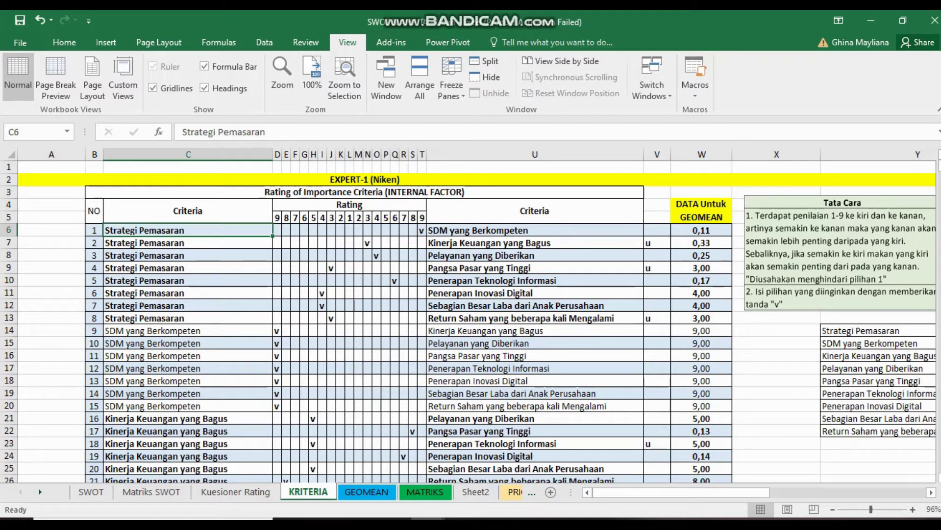
{"action": "mouse_move", "coordinate": [363, 192]}
{"action": "left_mouse_down"}
{"action": "mouse_move", "coordinate": [638, 280]}
{"action": "mouse_move", "coordinate": [638, 362]}
{"action": "left_mouse_up"}
{"action": "left_click", "coordinate": [188, 293]}
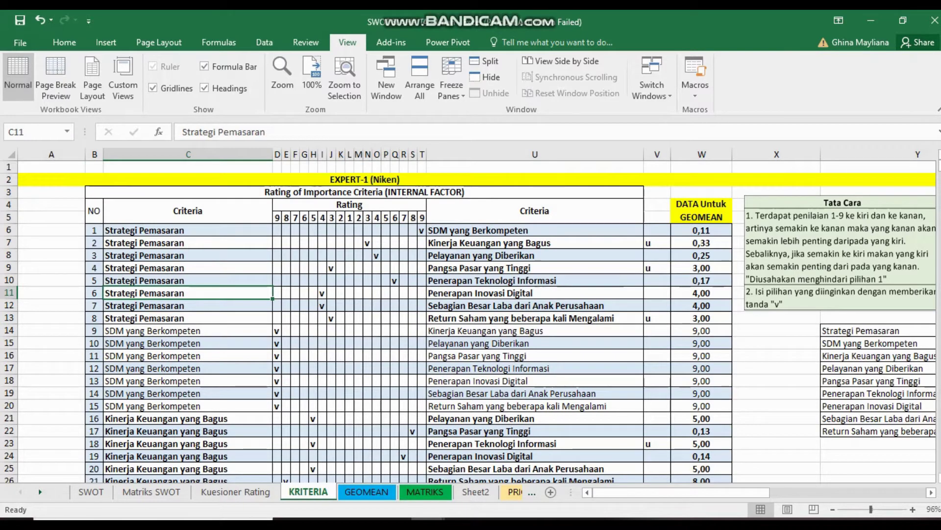
{"action": "left_click", "coordinate": [362, 191]}
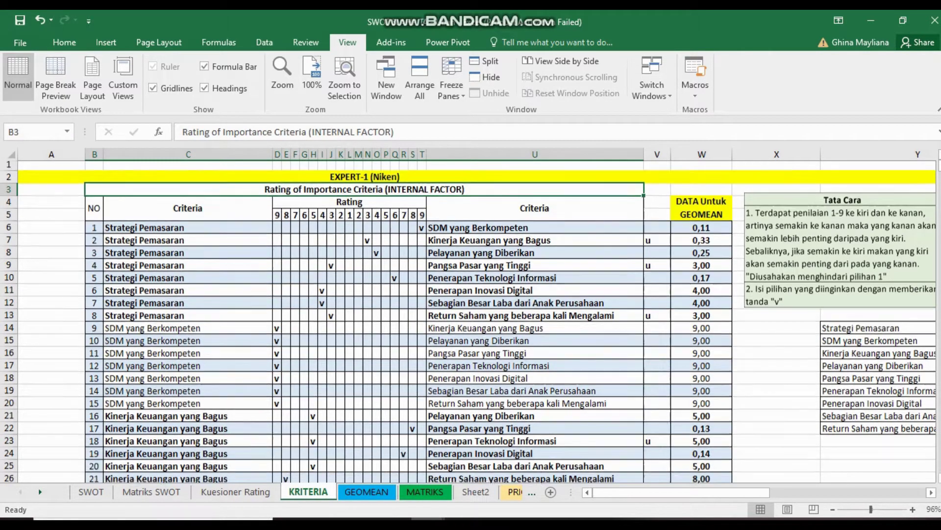
{"action": "scroll", "coordinate": [469, 321], "scroll_direction": "down", "scroll_amount": 5}
{"action": "scroll", "coordinate": [470, 321], "scroll_direction": "down", "scroll_amount": 4}
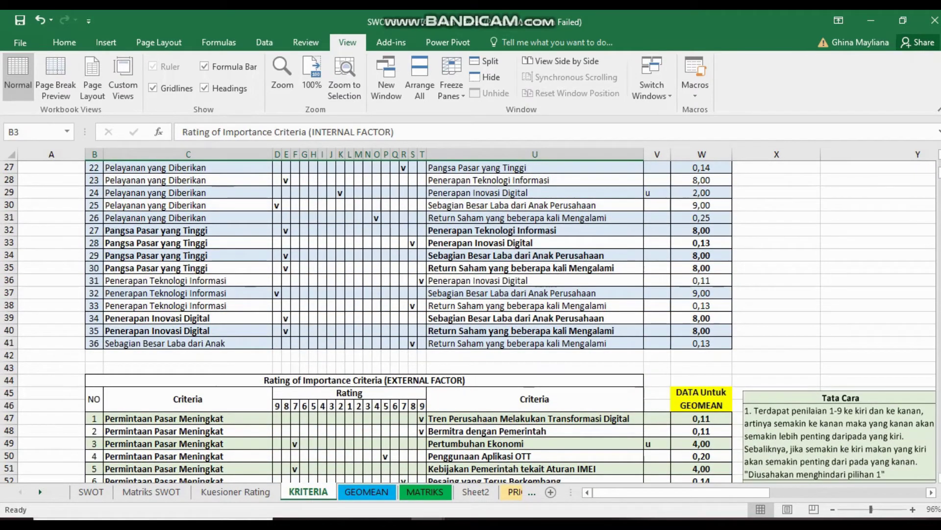
{"action": "left_click", "coordinate": [412, 432]}
{"action": "scroll", "coordinate": [470, 321], "scroll_direction": "up", "scroll_amount": 7}
{"action": "scroll", "coordinate": [470, 322], "scroll_direction": "up", "scroll_amount": 2}
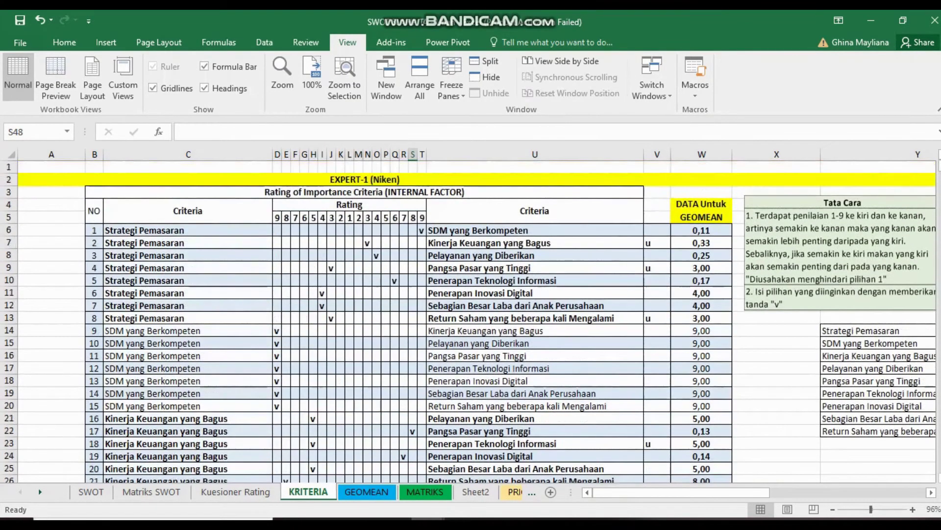
{"action": "left_click", "coordinate": [313, 255]}
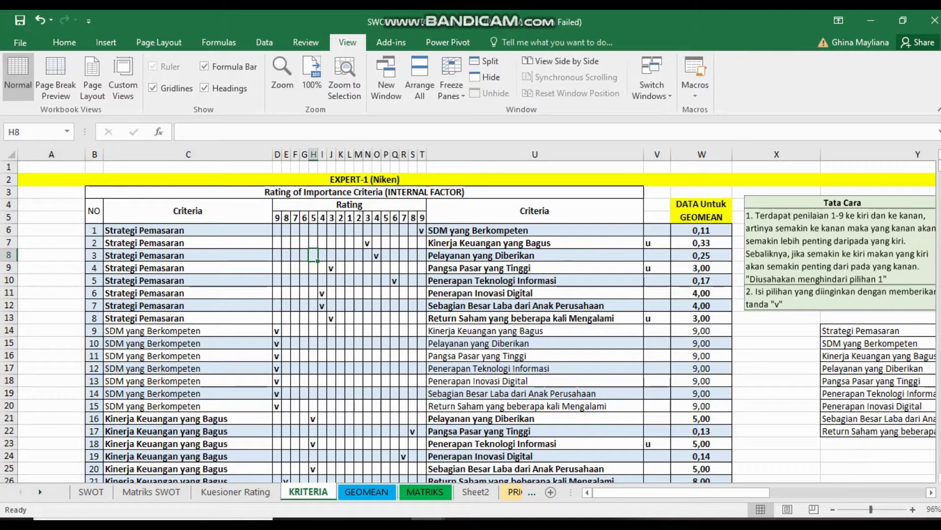
{"action": "left_click", "coordinate": [188, 230]}
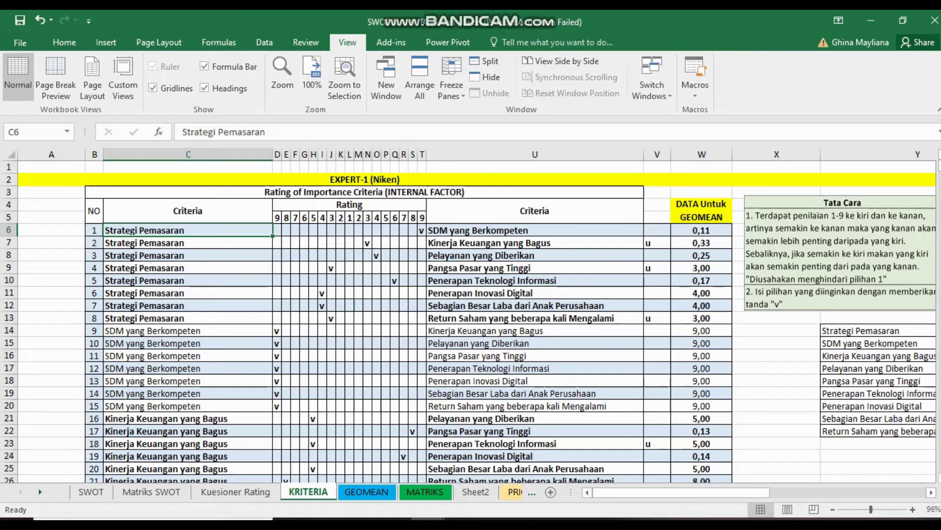
{"action": "left_click", "coordinate": [534, 230]}
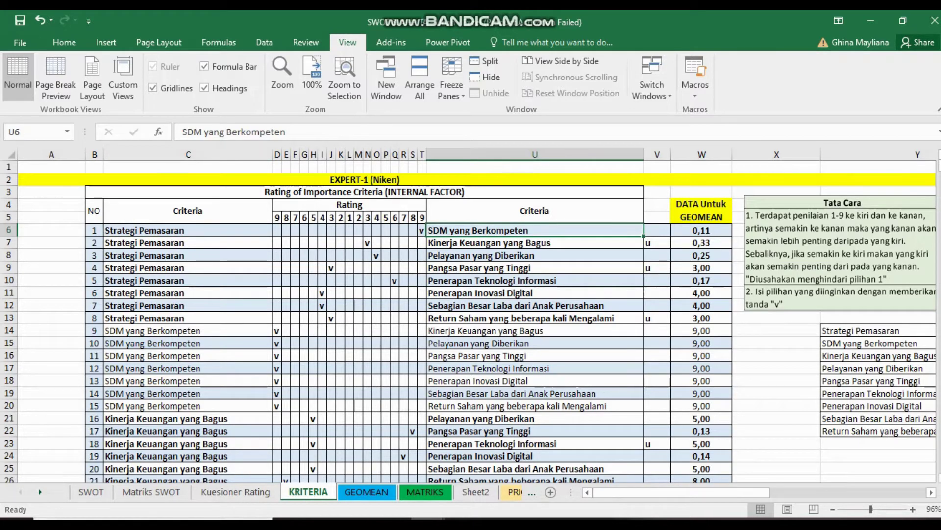
{"action": "left_click", "coordinate": [187, 210]}
{"action": "left_click", "coordinate": [535, 210]}
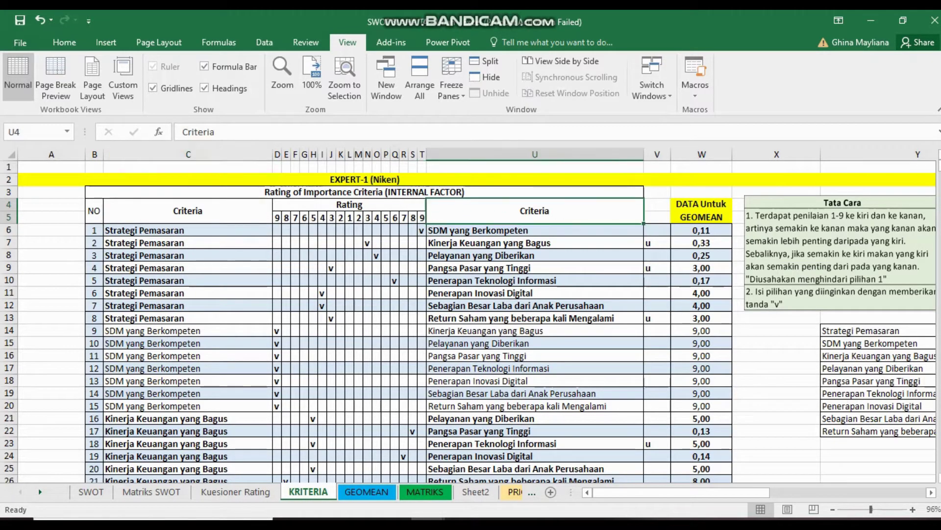
{"action": "left_click", "coordinate": [535, 255]}
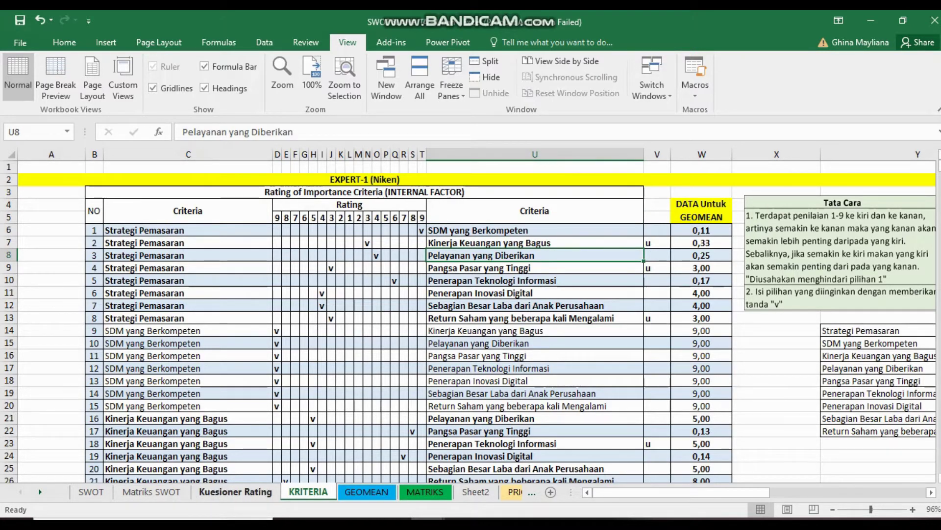
{"action": "left_click", "coordinate": [235, 491]}
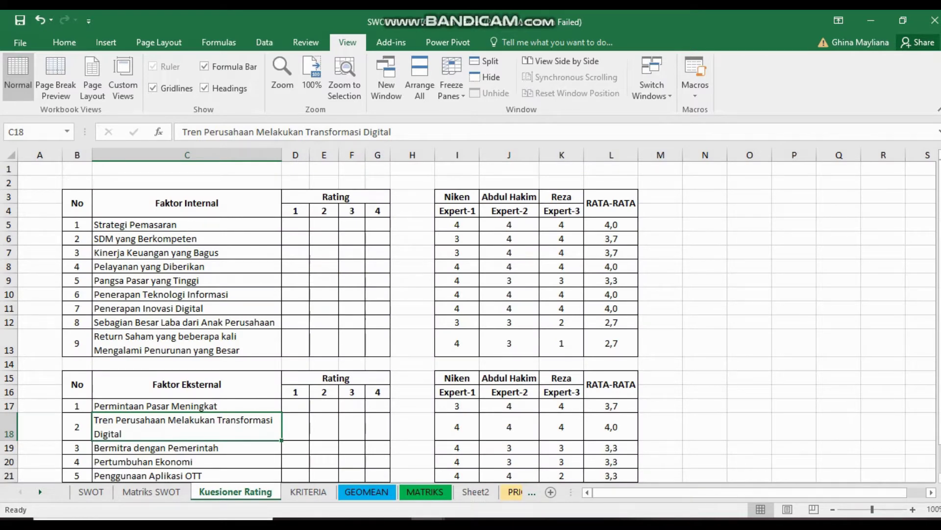
{"action": "key", "text": "Up"}
{"action": "key", "text": "Up"}
{"action": "key", "text": "Up"}
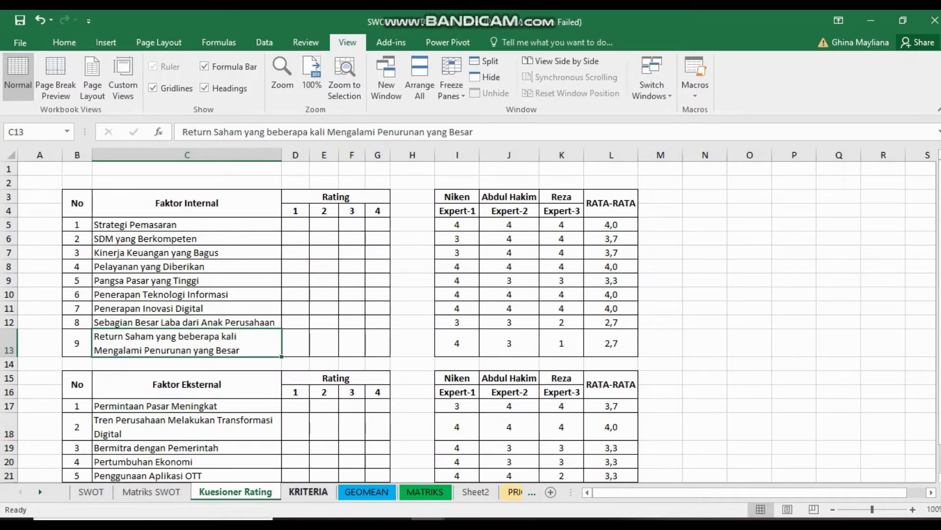
{"action": "left_click", "coordinate": [308, 491]}
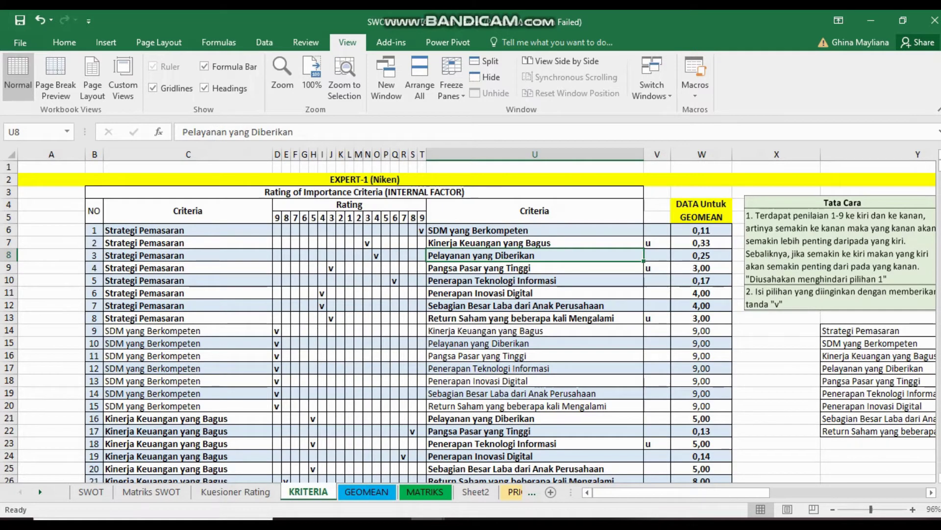
{"action": "left_click_drag", "start_coordinate": [878, 330], "coordinate": [877, 431]}
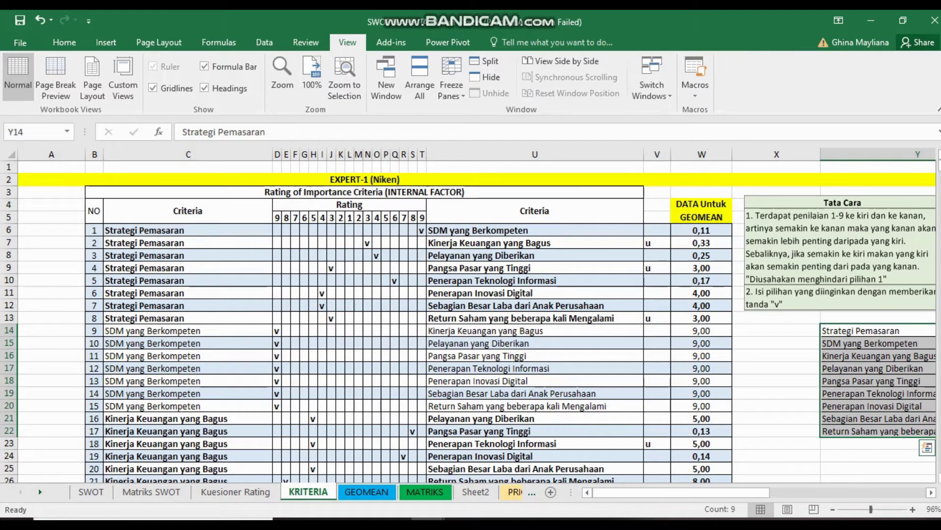
{"action": "left_click", "coordinate": [877, 430]}
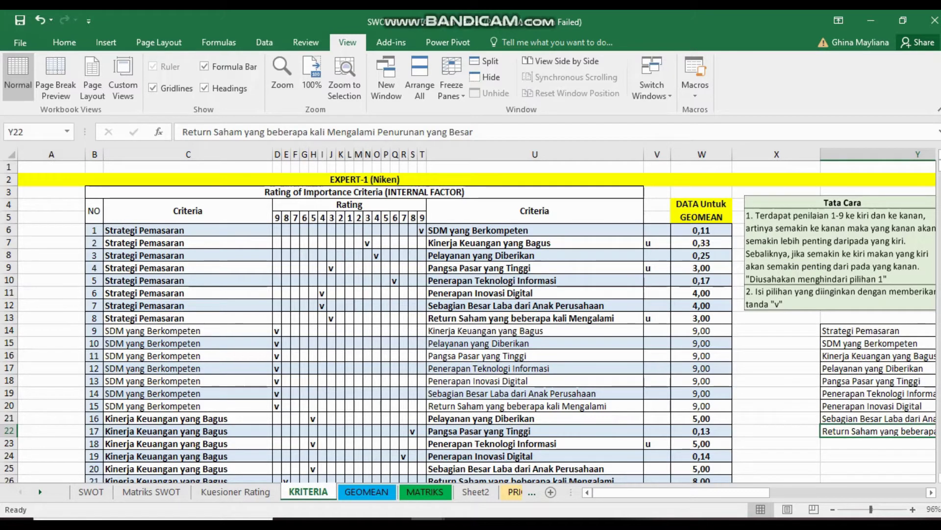
{"action": "left_click", "coordinate": [277, 217]}
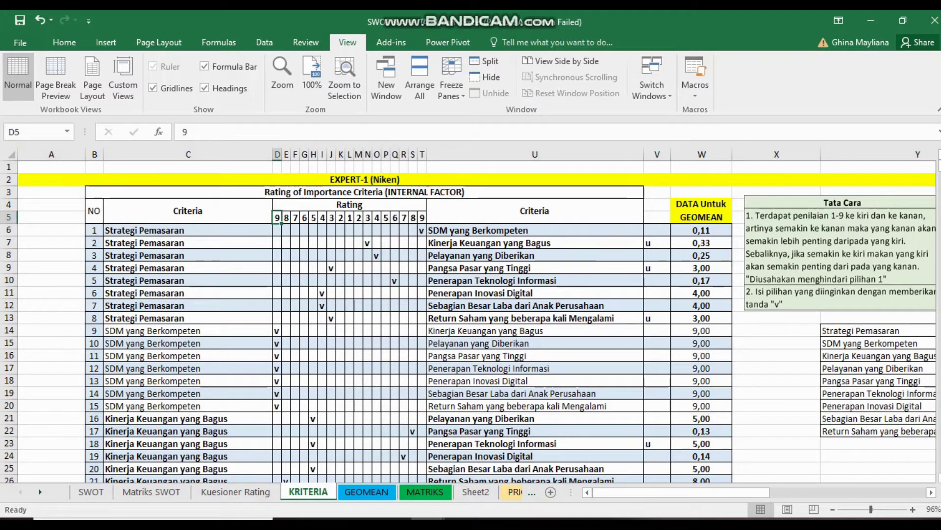
{"action": "left_click", "coordinate": [349, 217]}
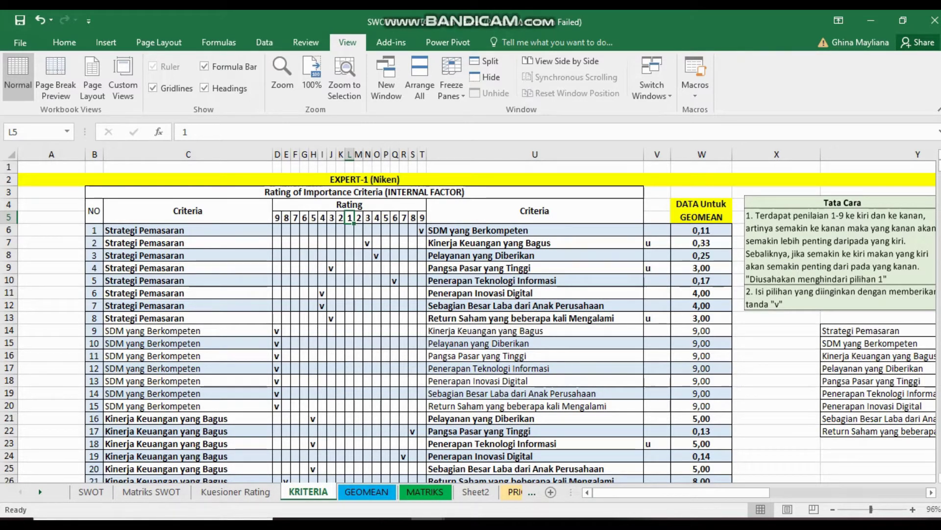
{"action": "left_click", "coordinate": [188, 230]}
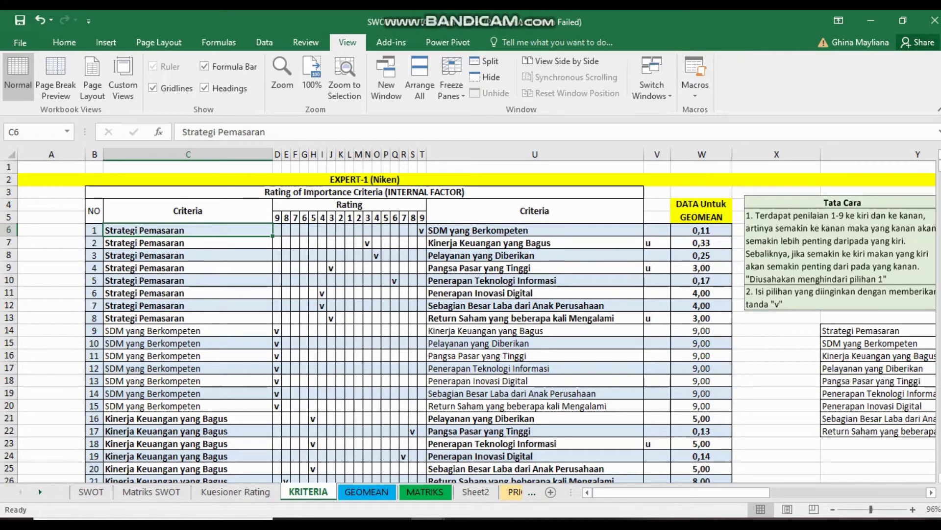
{"action": "left_click", "coordinate": [286, 230]}
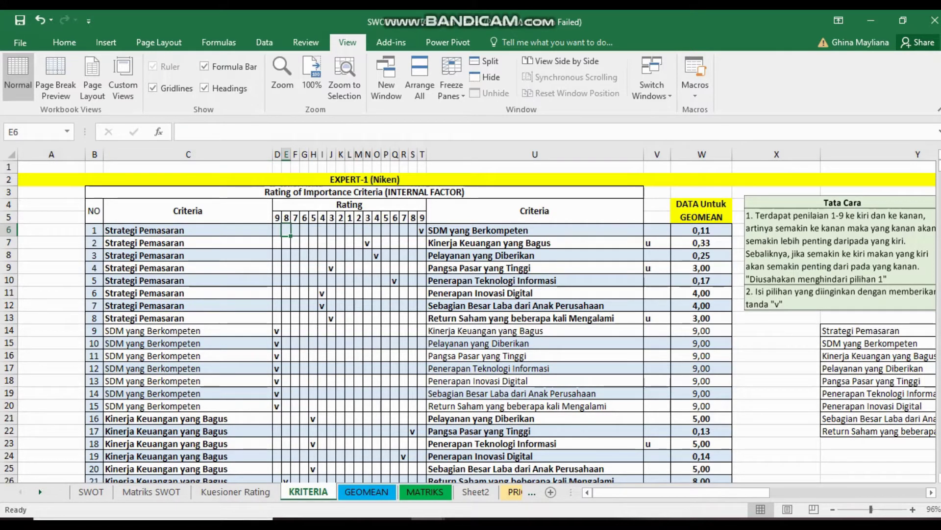
{"action": "left_click", "coordinate": [188, 230]}
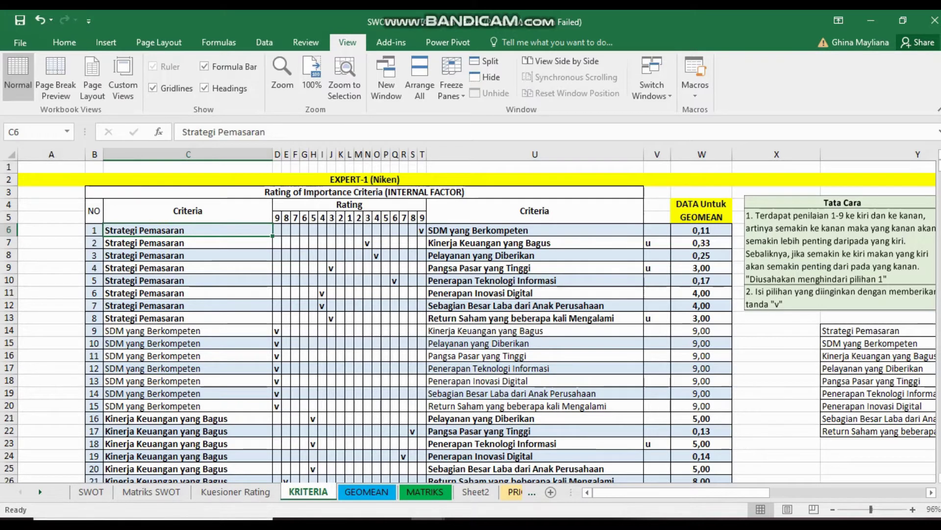
{"action": "left_click", "coordinate": [404, 230]}
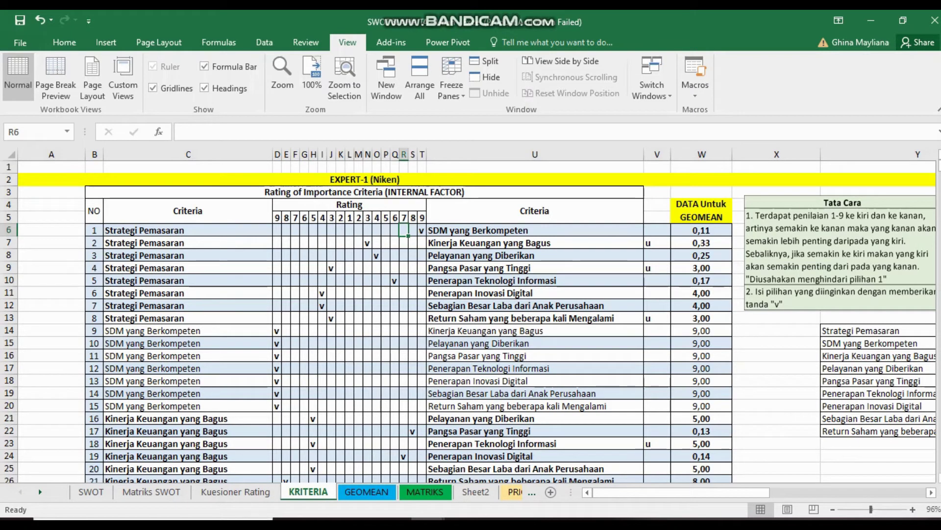
{"action": "left_click", "coordinate": [535, 230]}
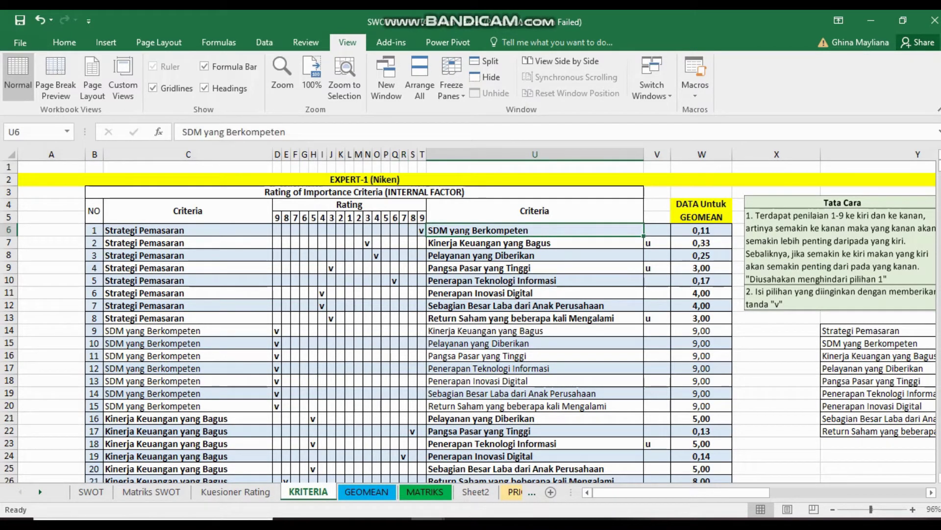
{"action": "left_click", "coordinate": [422, 230]}
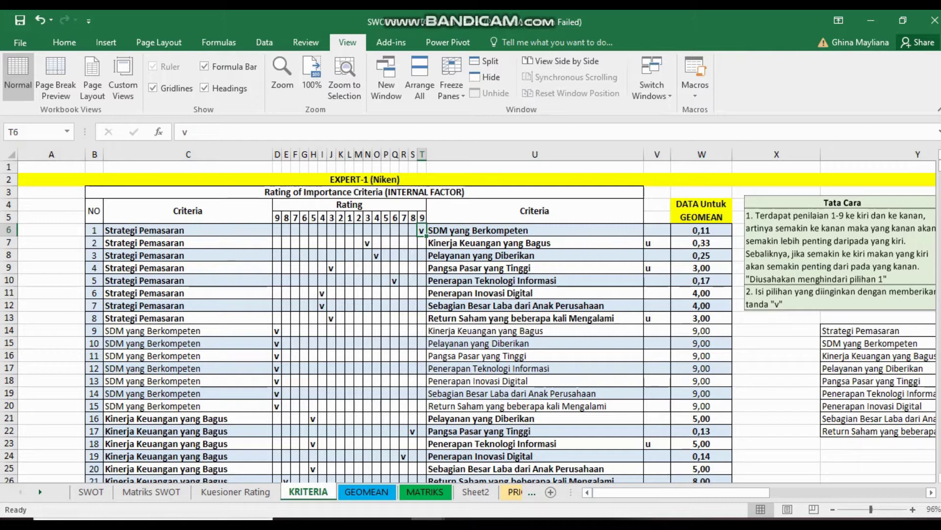
{"action": "left_click", "coordinate": [188, 230]}
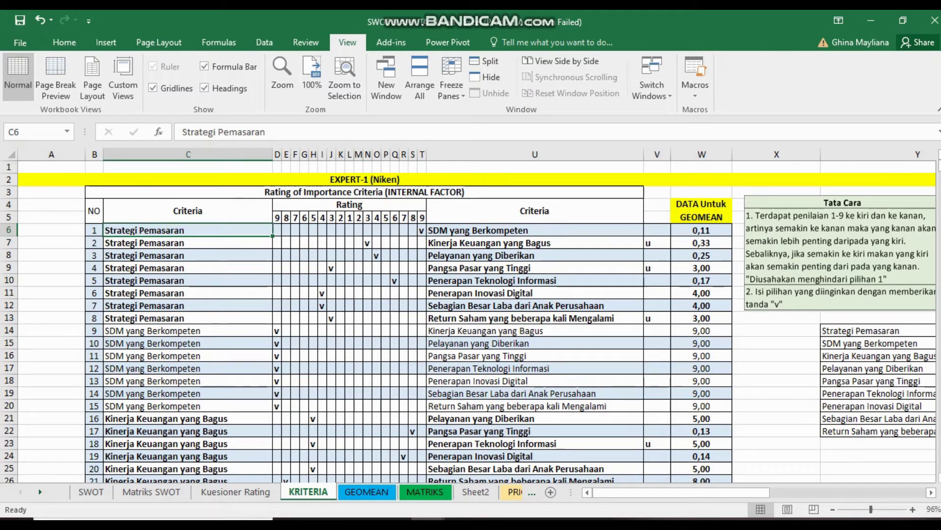
{"action": "left_click", "coordinate": [535, 255]}
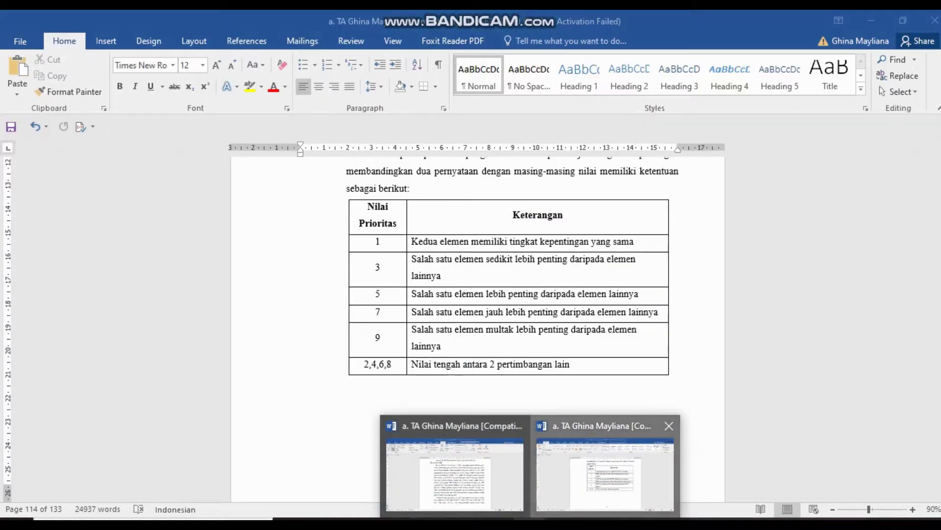
{"action": "left_click", "coordinate": [441, 441]}
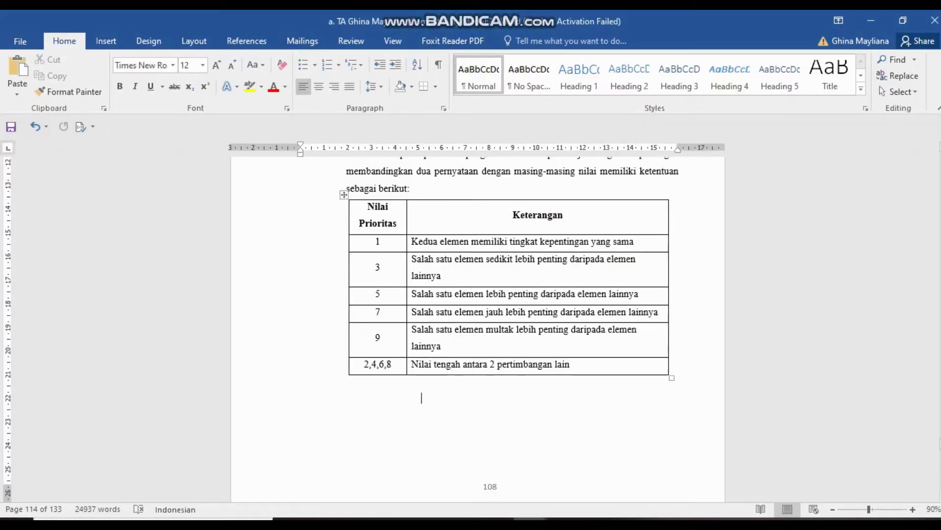
{"action": "left_click", "coordinate": [370, 223]}
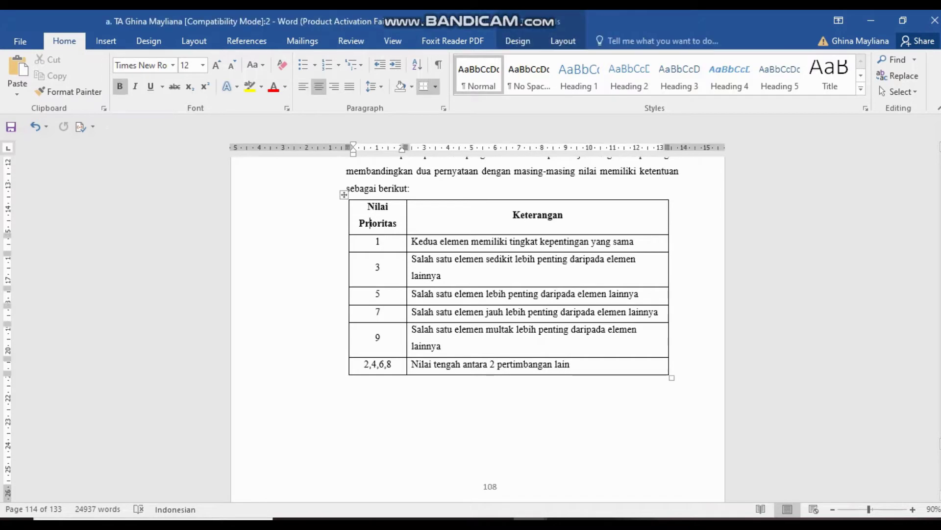
{"action": "left_click", "coordinate": [344, 195]}
{"action": "left_click", "coordinate": [420, 395]}
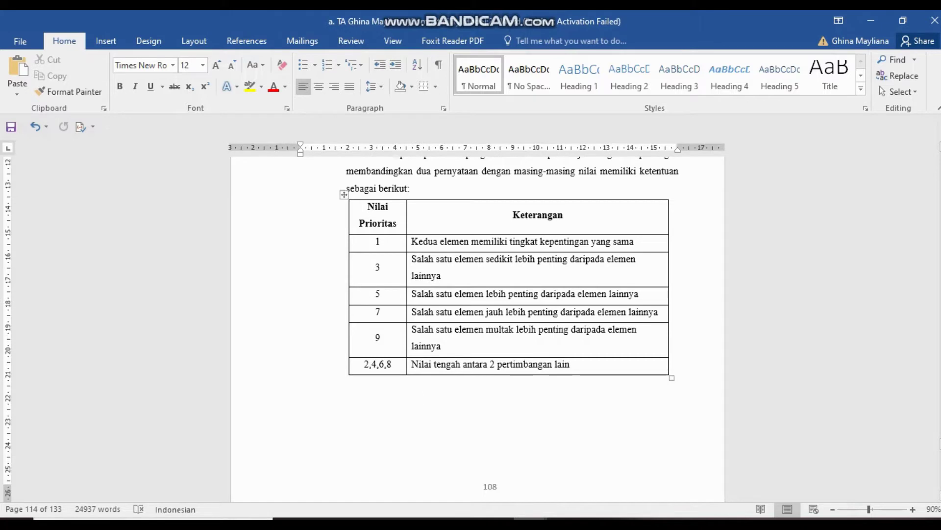
{"action": "mouse_move", "coordinate": [411, 241]}
{"action": "left_mouse_down"}
{"action": "mouse_move", "coordinate": [591, 241]}
{"action": "mouse_move", "coordinate": [491, 270]}
{"action": "mouse_move", "coordinate": [633, 242]}
{"action": "left_mouse_up"}
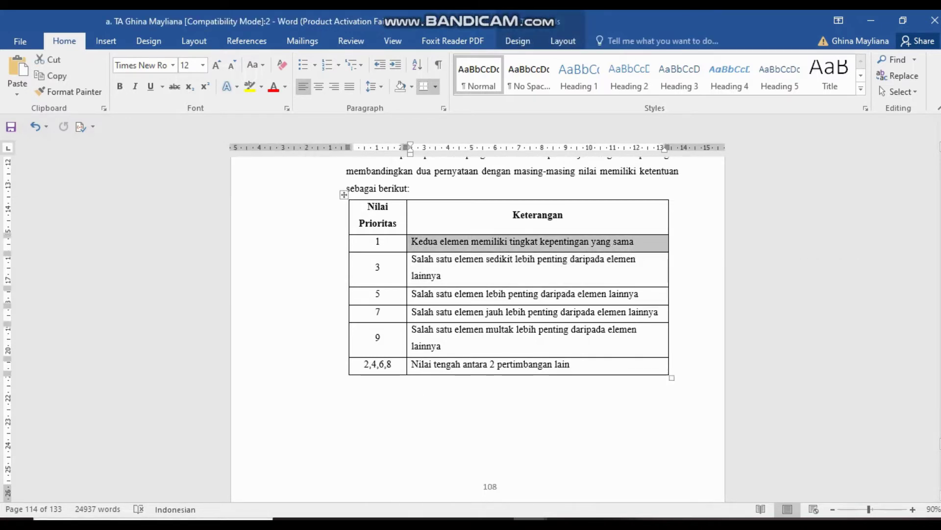
{"action": "left_click_drag", "start_coordinate": [411, 259], "coordinate": [440, 276]}
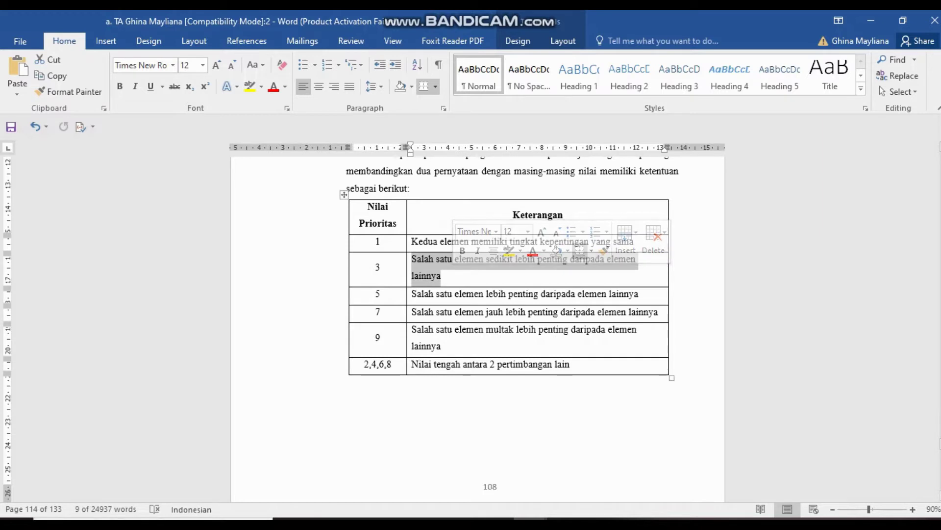
{"action": "left_click", "coordinate": [410, 293]}
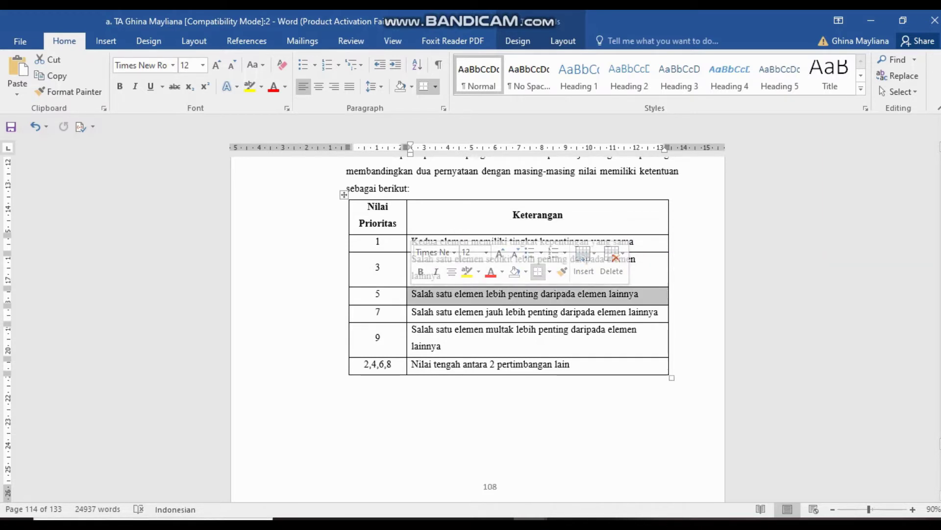
{"action": "left_click", "coordinate": [412, 312]}
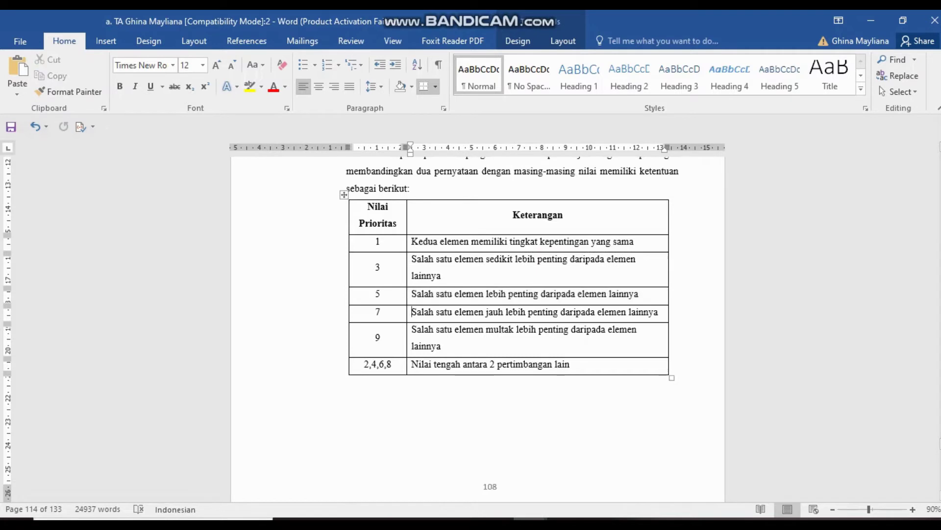
{"action": "left_click_drag", "start_coordinate": [411, 312], "coordinate": [659, 312]}
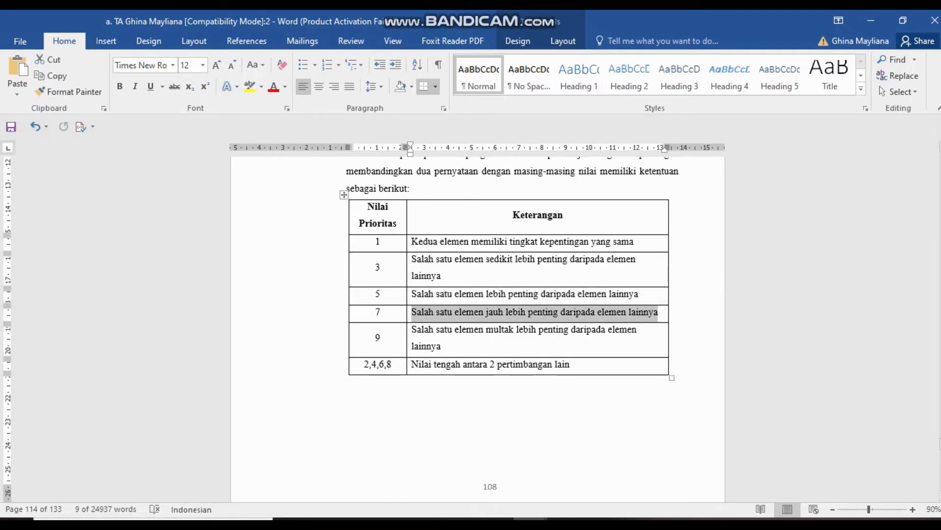
{"action": "left_click", "coordinate": [412, 329]}
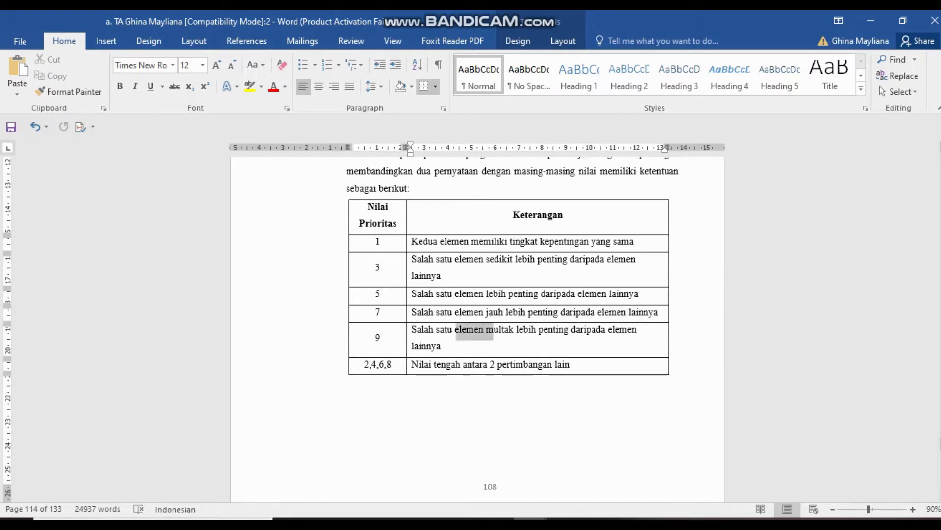
{"action": "left_click_drag", "start_coordinate": [455, 329], "coordinate": [515, 329]}
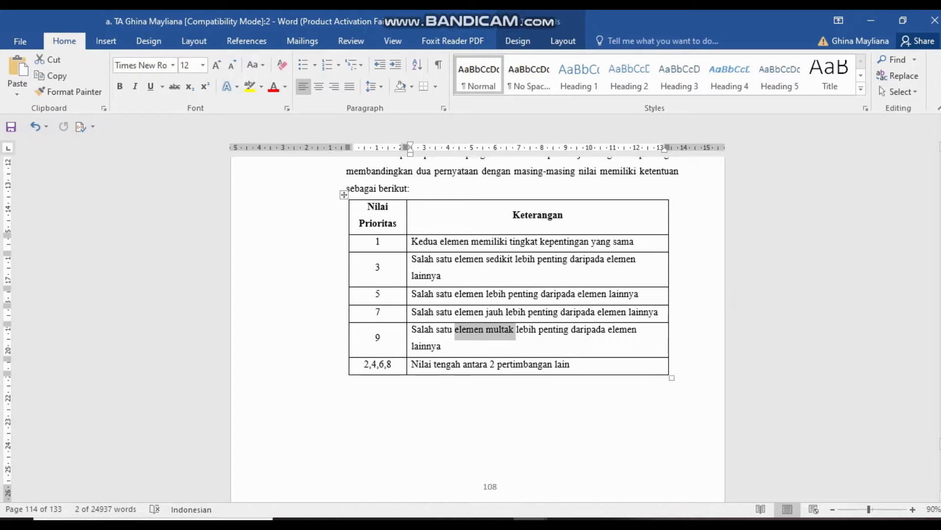
{"action": "left_click", "coordinate": [368, 364]}
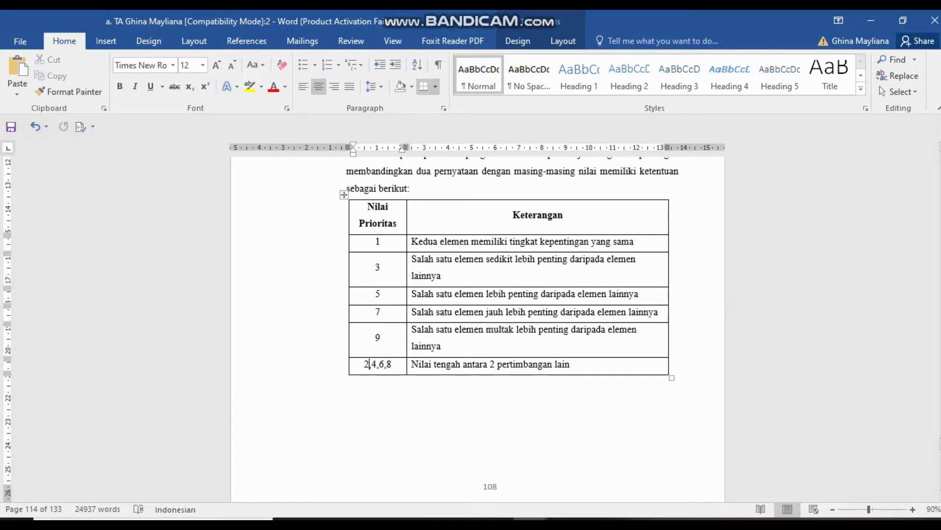
{"action": "left_click_drag", "start_coordinate": [369, 363], "coordinate": [568, 364]}
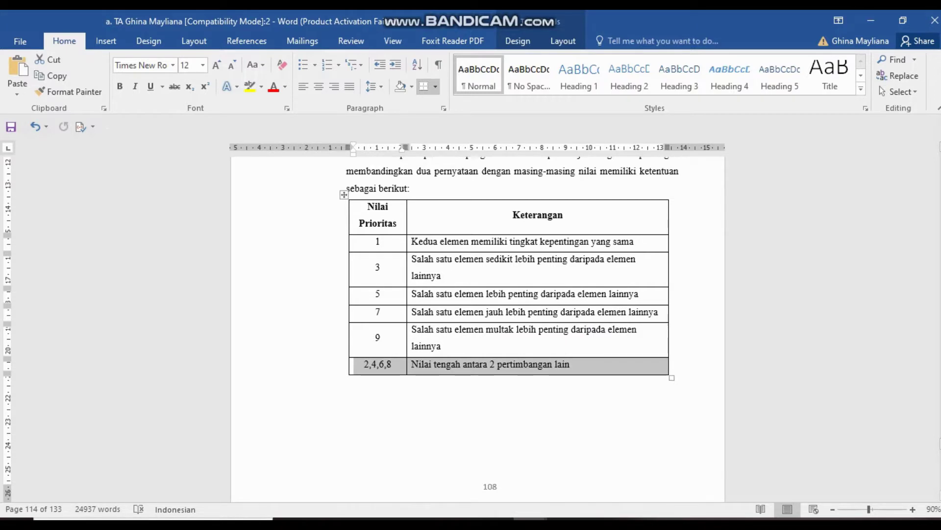
{"action": "left_click", "coordinate": [569, 364]}
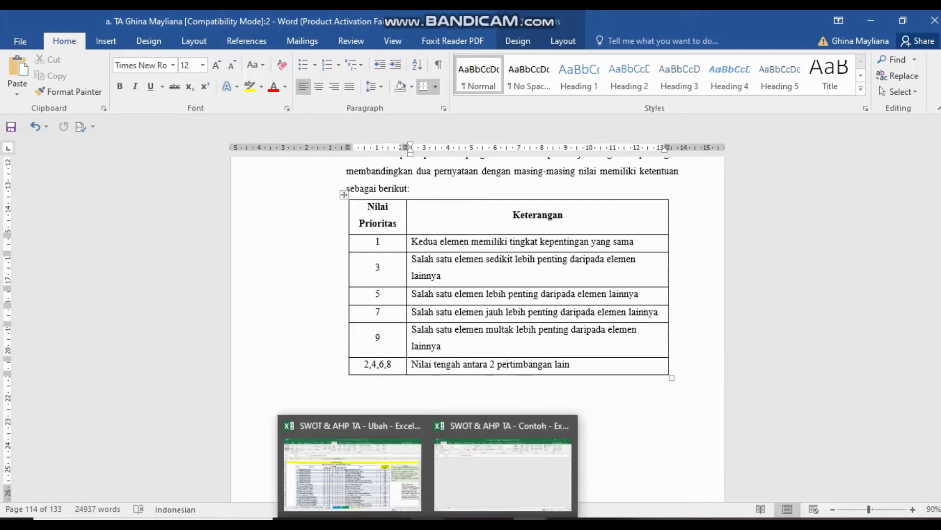
{"action": "left_click", "coordinate": [353, 471]}
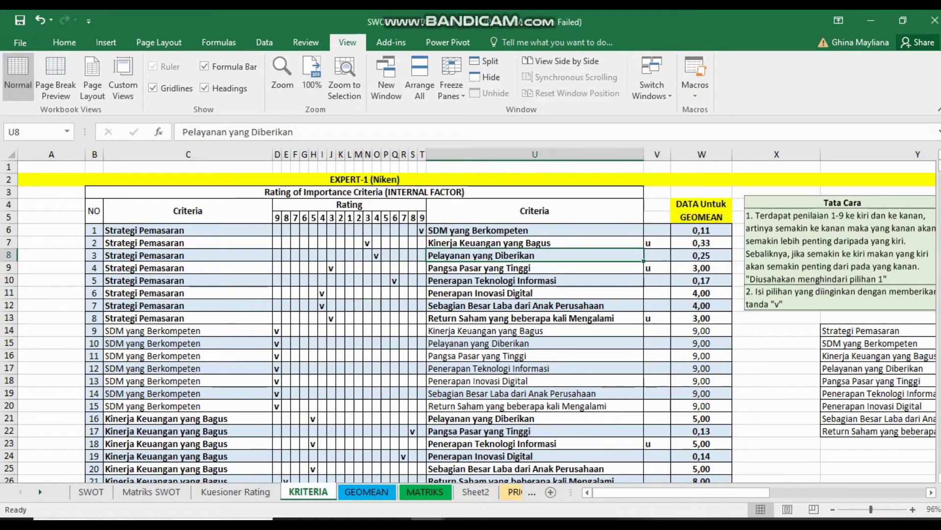
- Inspect the first rating cells and the scale header value 9, then reach the second criteria table
{"action": "left_click", "coordinate": [277, 230]}
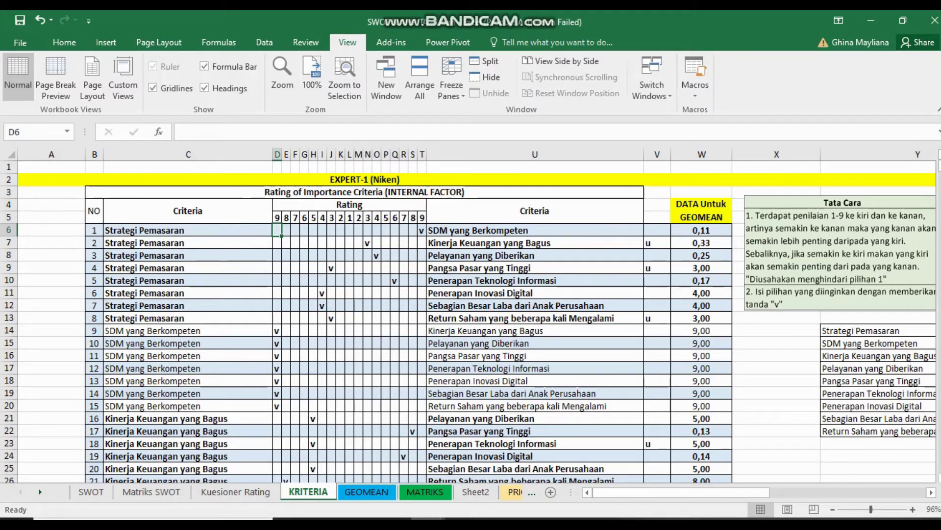
{"action": "left_click", "coordinate": [422, 217]}
{"action": "left_click", "coordinate": [535, 230]}
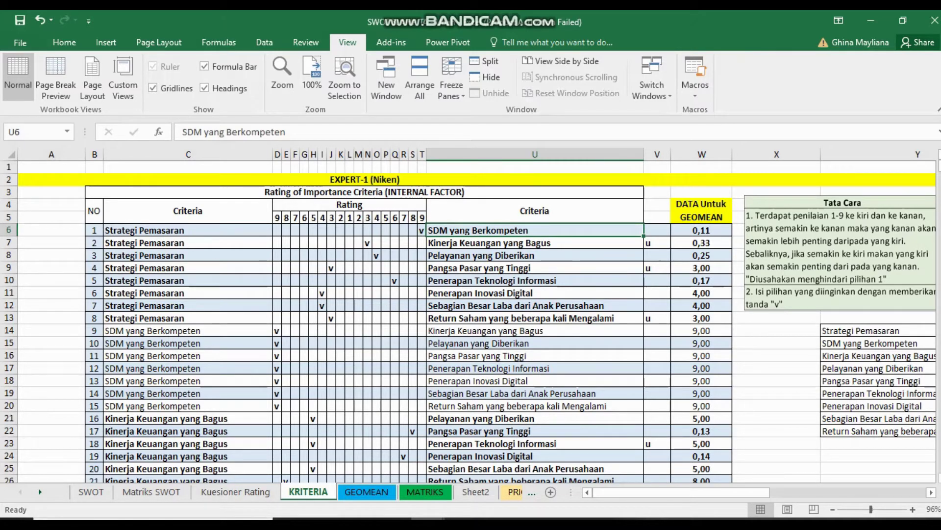
{"action": "scroll", "coordinate": [476, 314], "scroll_direction": "right", "scroll_amount": 2}
{"action": "scroll", "coordinate": [477, 314], "scroll_direction": "right", "scroll_amount": 2}
{"action": "scroll", "coordinate": [476, 314], "scroll_direction": "right", "scroll_amount": 2}
{"action": "scroll", "coordinate": [477, 313], "scroll_direction": "right", "scroll_amount": 2}
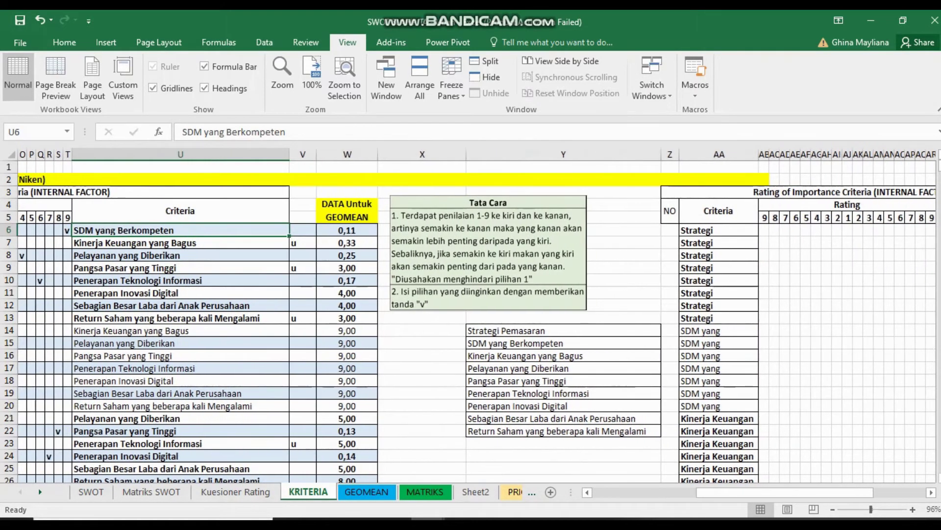
{"action": "scroll", "coordinate": [476, 314], "scroll_direction": "right", "scroll_amount": 2}
{"action": "scroll", "coordinate": [477, 314], "scroll_direction": "right", "scroll_amount": 2}
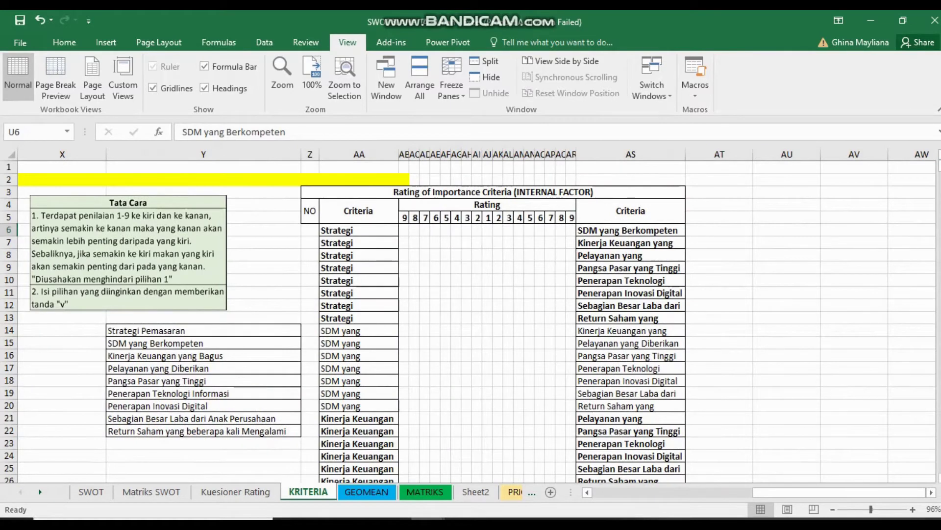
- Delete the second criteria table's body cells, shifting the remaining cells up
{"action": "left_click_drag", "start_coordinate": [310, 230], "coordinate": [685, 437]}
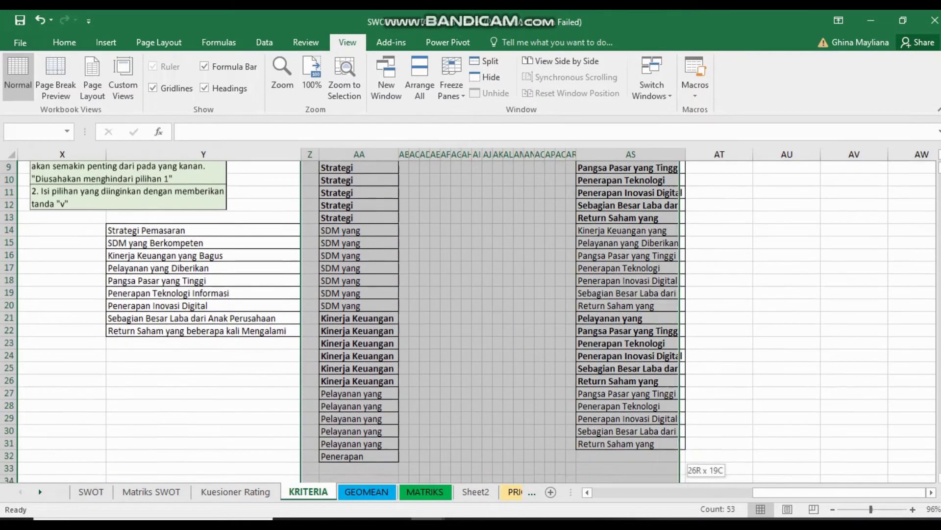
{"action": "left_click_drag", "start_coordinate": [685, 436], "coordinate": [685, 460]}
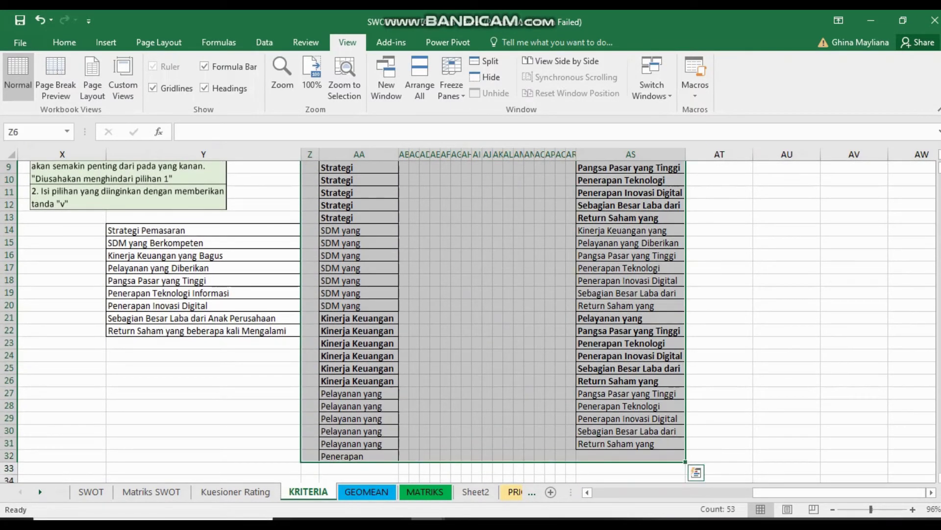
{"action": "right_click", "coordinate": [617, 458]}
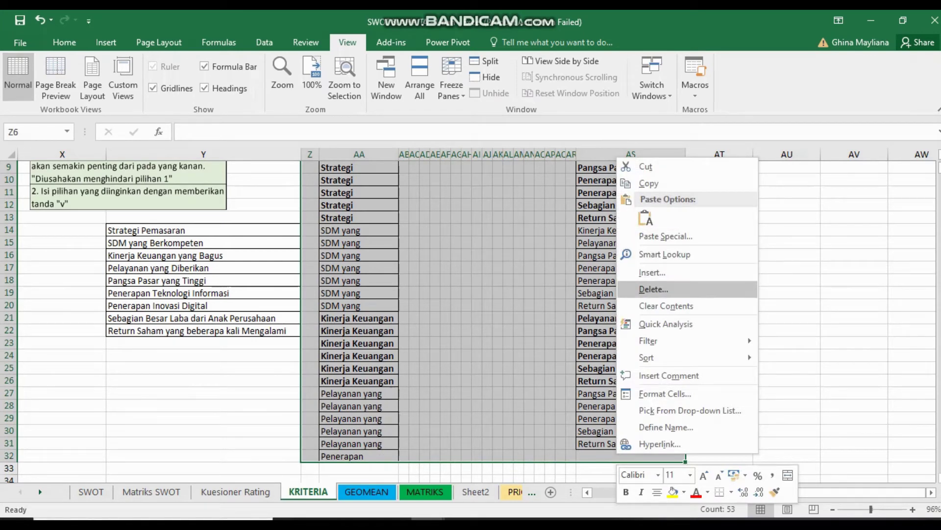
{"action": "left_click", "coordinate": [654, 289]}
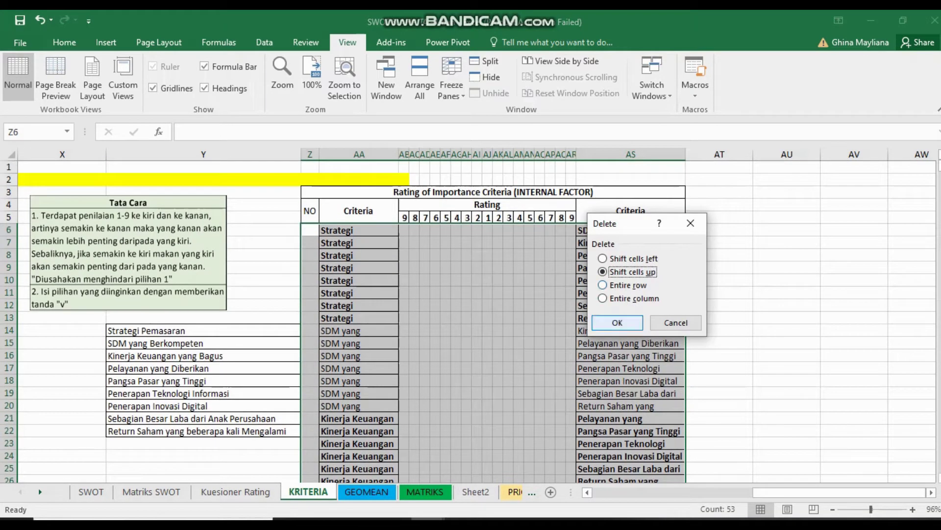
{"action": "left_click", "coordinate": [617, 322]}
{"action": "left_click", "coordinate": [456, 292]}
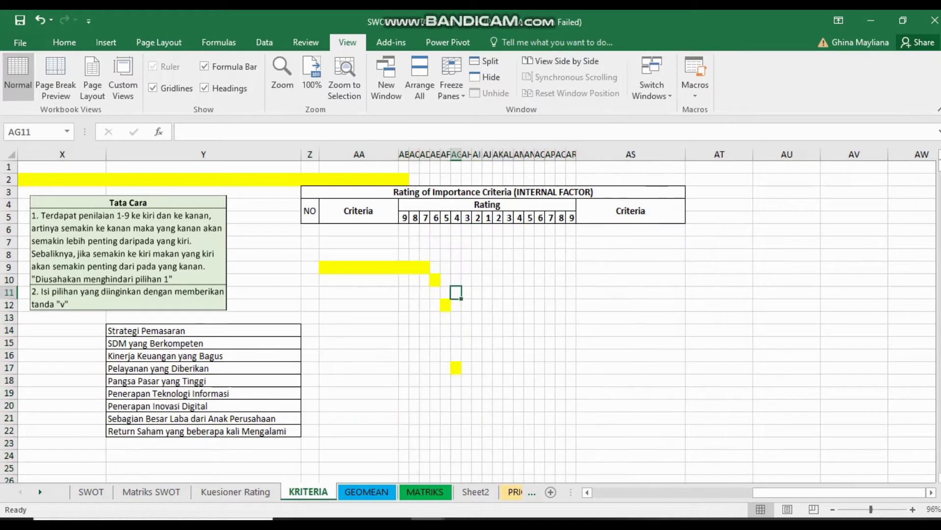
- Clear the leftover highlighted cells Z8:AR18 and delete the block holding the old rating marks
{"action": "left_click_drag", "start_coordinate": [310, 254], "coordinate": [530, 381]}
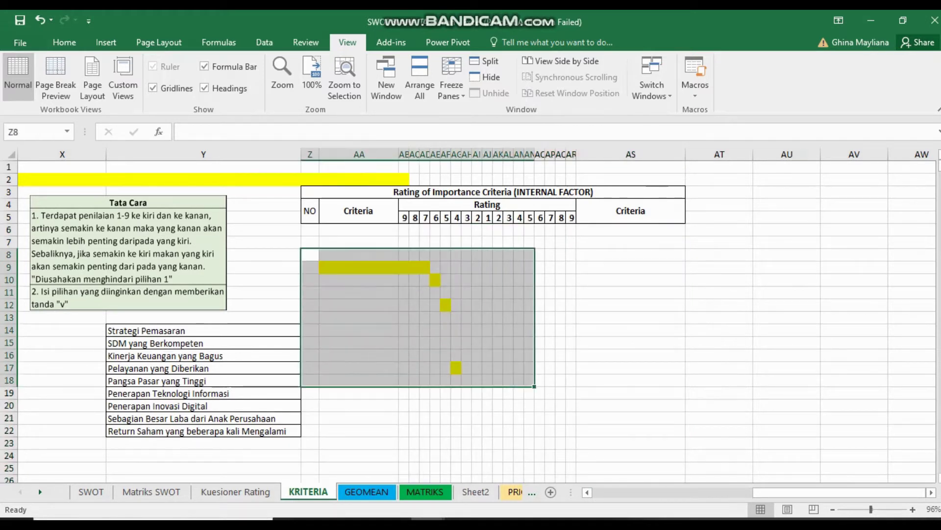
{"action": "right_click", "coordinate": [480, 366]}
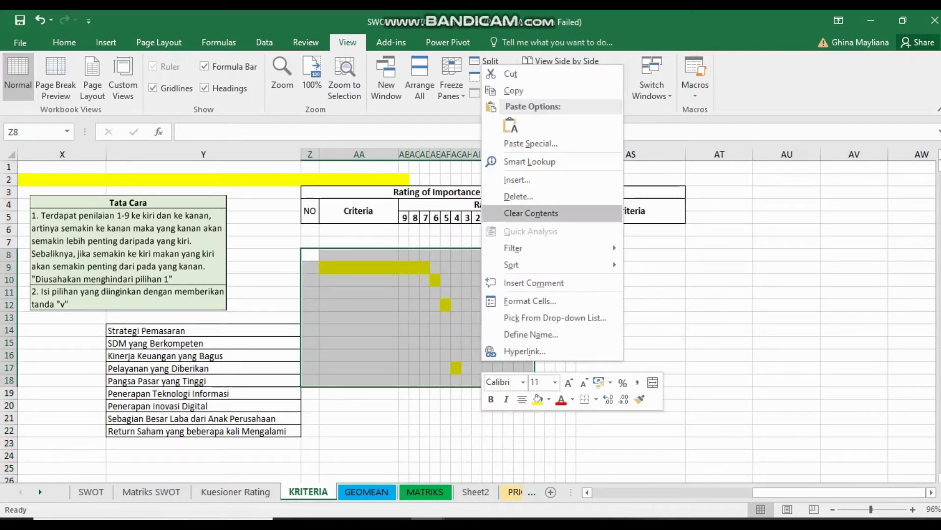
{"action": "left_click", "coordinate": [576, 221]}
{"action": "left_click", "coordinate": [498, 254]}
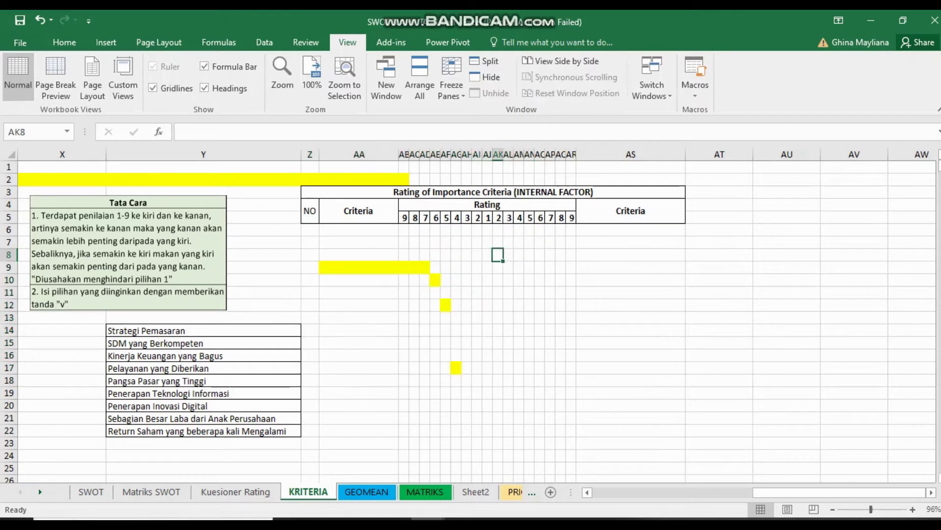
{"action": "left_click_drag", "start_coordinate": [310, 254], "coordinate": [488, 382]}
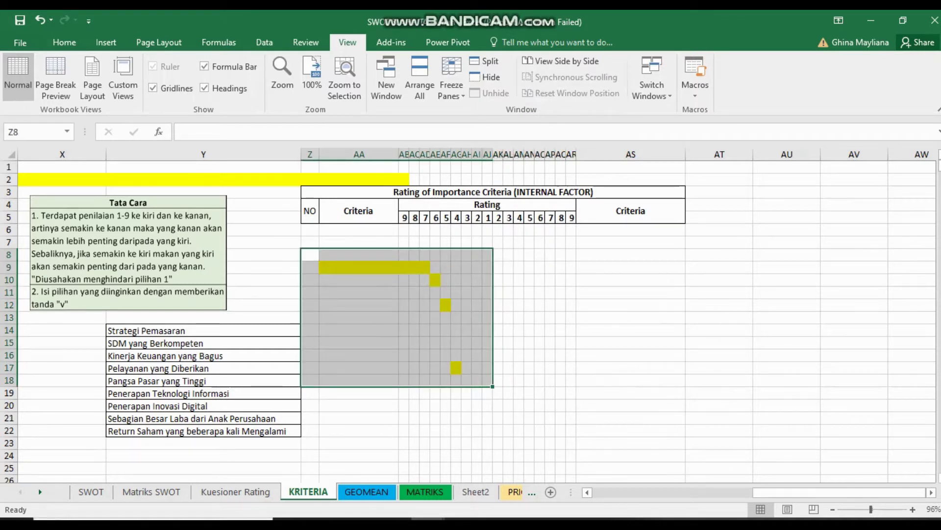
{"action": "right_click", "coordinate": [488, 381]}
{"action": "left_click", "coordinate": [521, 213]}
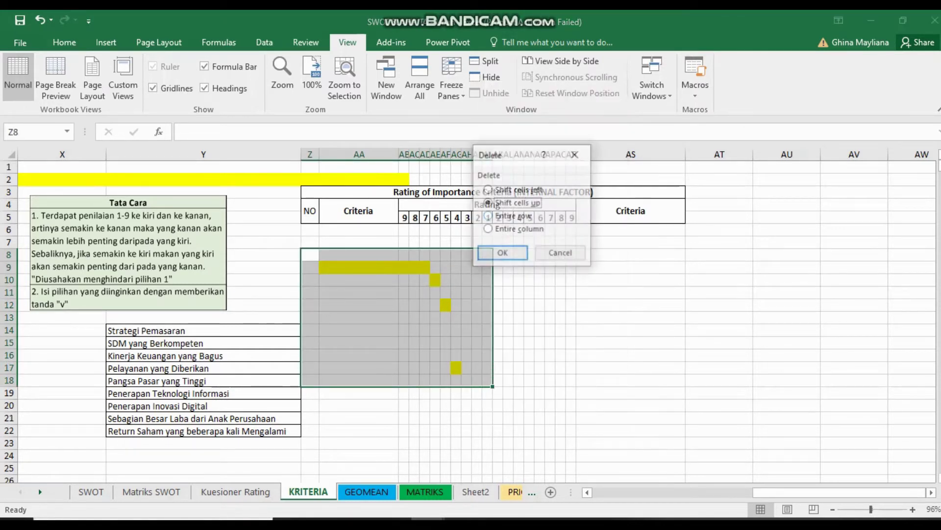
{"action": "key", "text": "Return"}
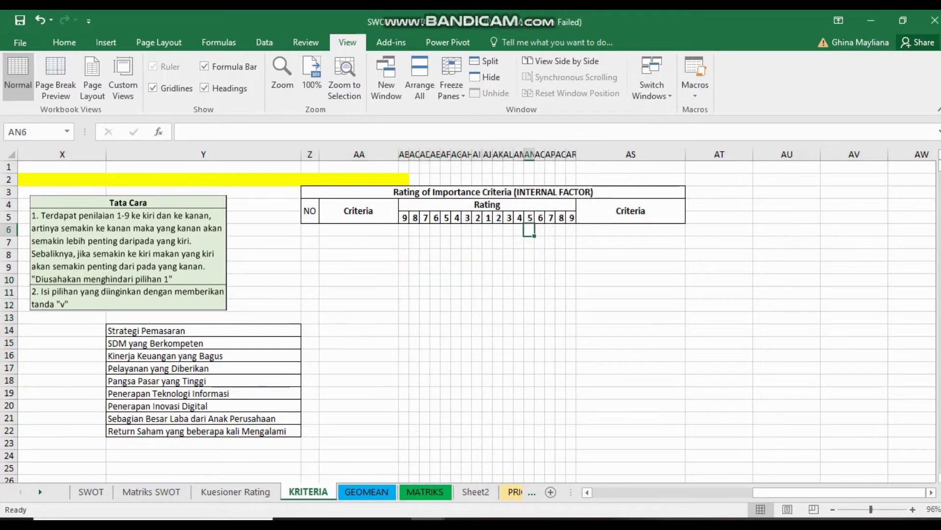
{"action": "left_click", "coordinate": [463, 284]}
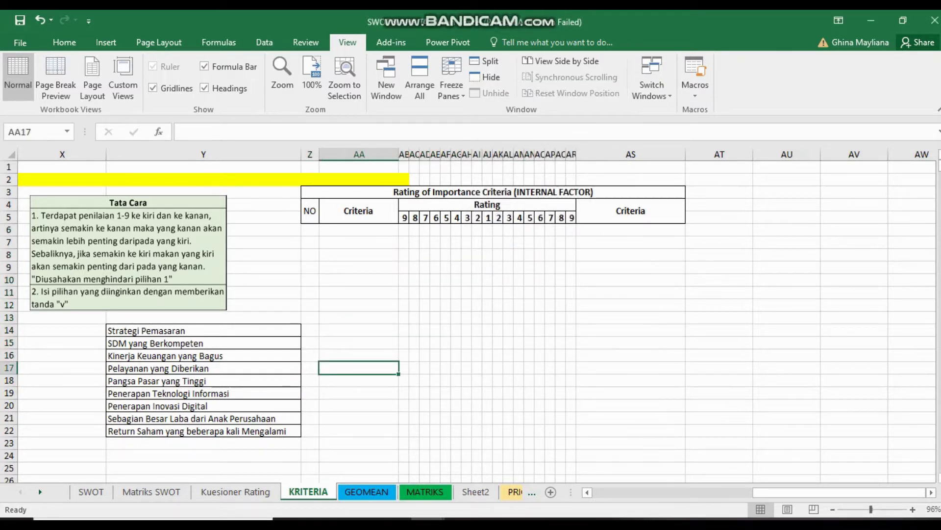
- Verify the NO and Criteria headers, the 9–1–9 scale, and select the nine criteria
{"action": "left_click", "coordinate": [310, 210]}
{"action": "left_click", "coordinate": [359, 210]}
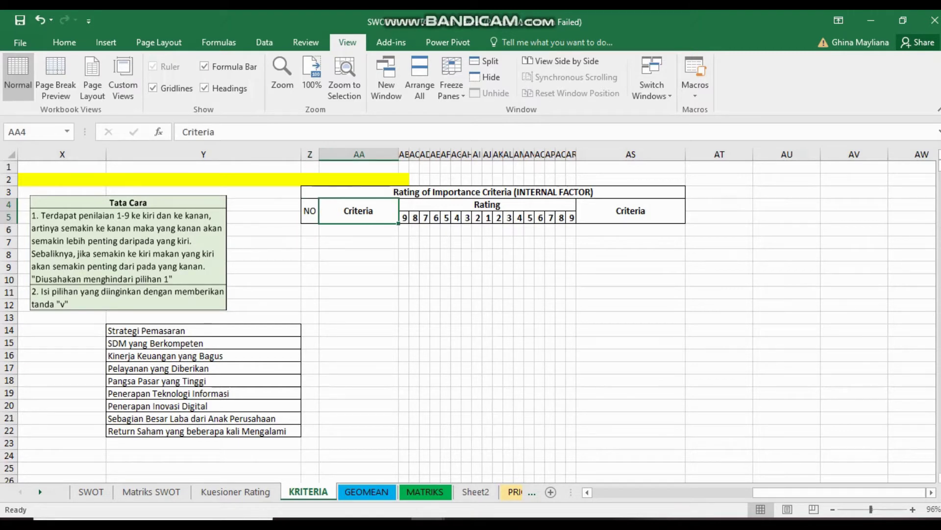
{"action": "left_click", "coordinate": [404, 218]}
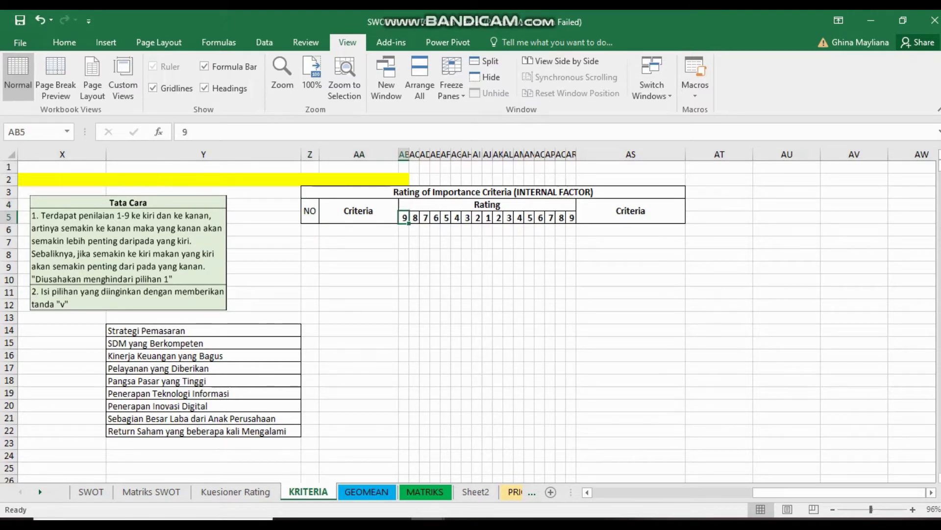
{"action": "left_click", "coordinate": [487, 217]}
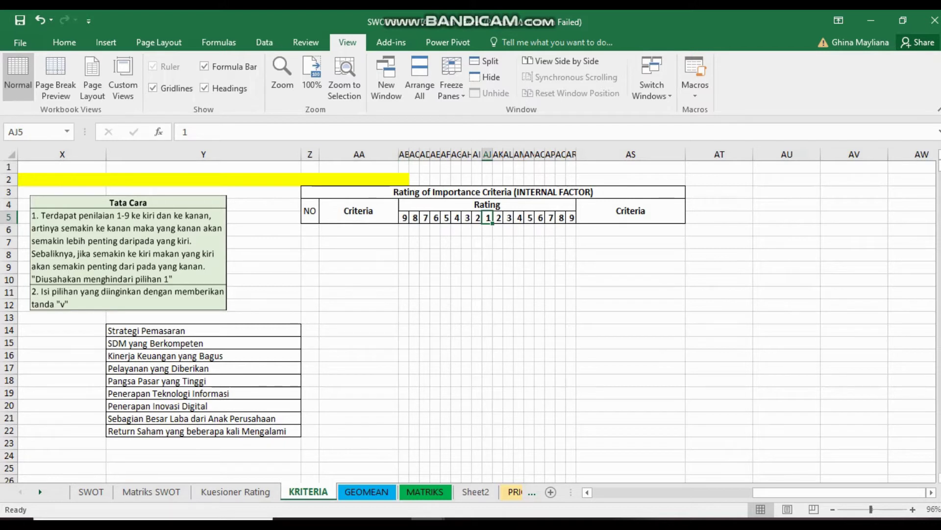
{"action": "left_click", "coordinate": [571, 217]}
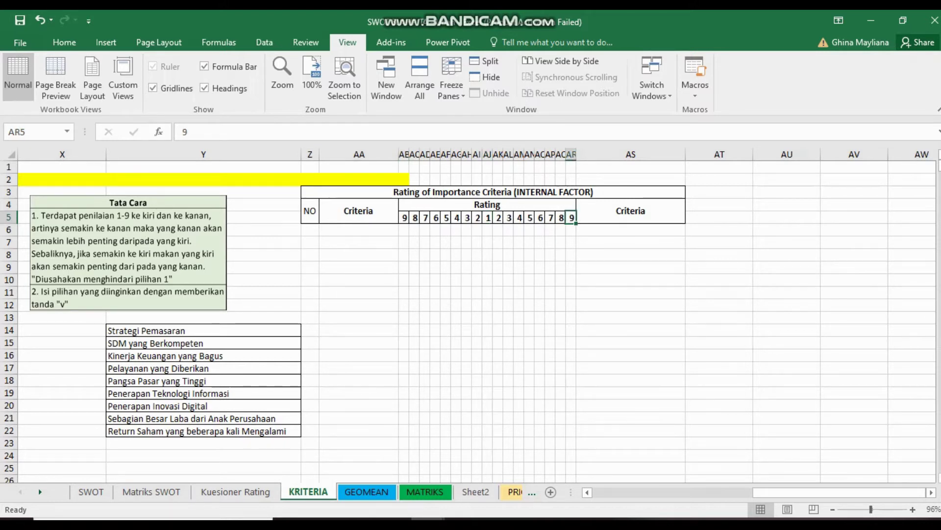
{"action": "left_click_drag", "start_coordinate": [204, 330], "coordinate": [204, 431]}
- Copy Strategi Pemasaran into AA6, the first left Criteria cell
{"action": "left_click", "coordinate": [204, 330]}
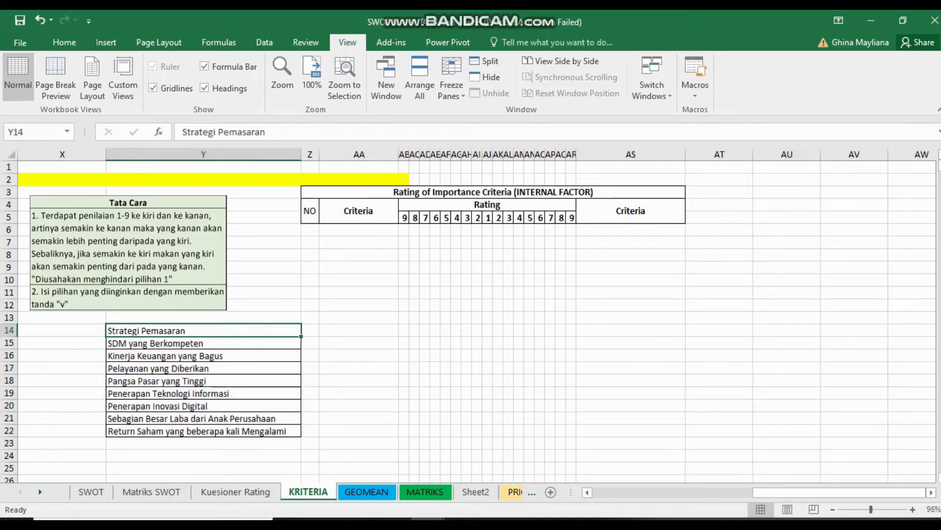
{"action": "key", "text": "ctrl+c"}
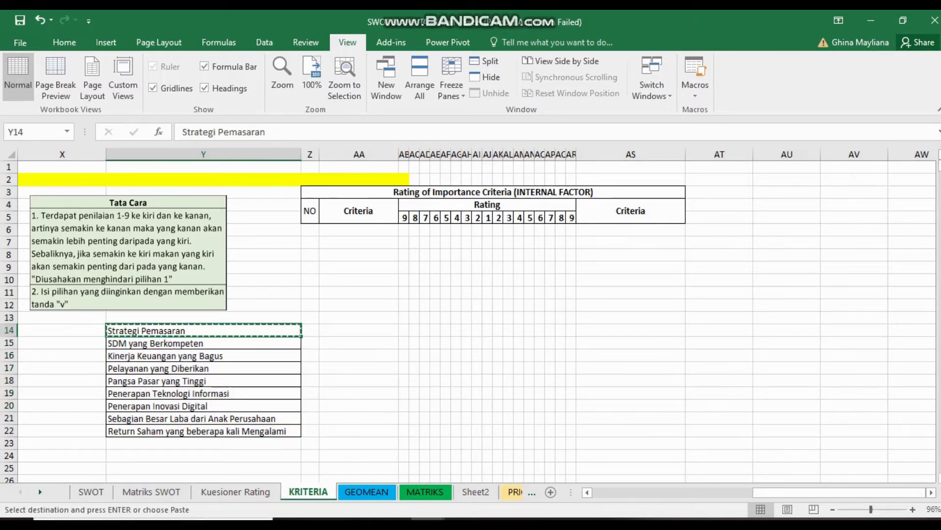
{"action": "left_click", "coordinate": [359, 230]}
{"action": "key", "text": "ctrl+v"}
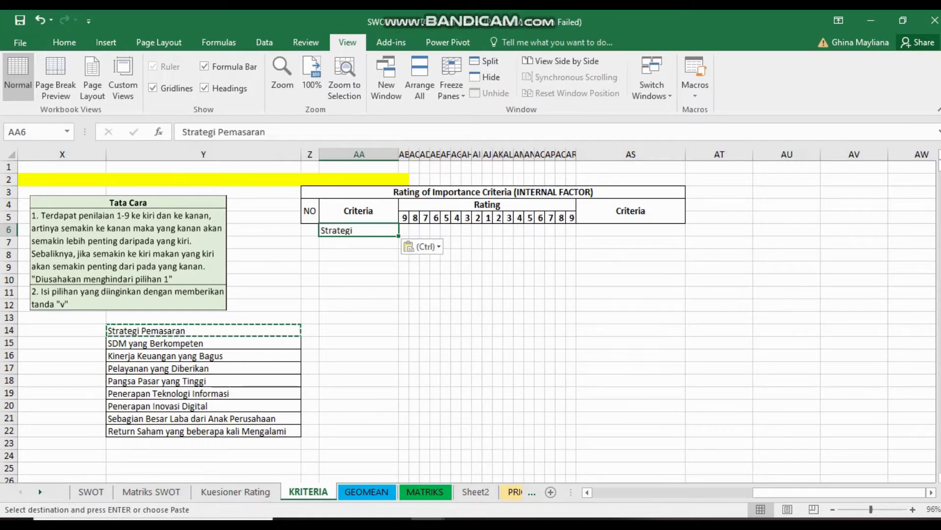
- Paste the eight remaining criteria into AS6:AS13 and make them bold
{"action": "left_click_drag", "start_coordinate": [204, 343], "coordinate": [203, 431]}
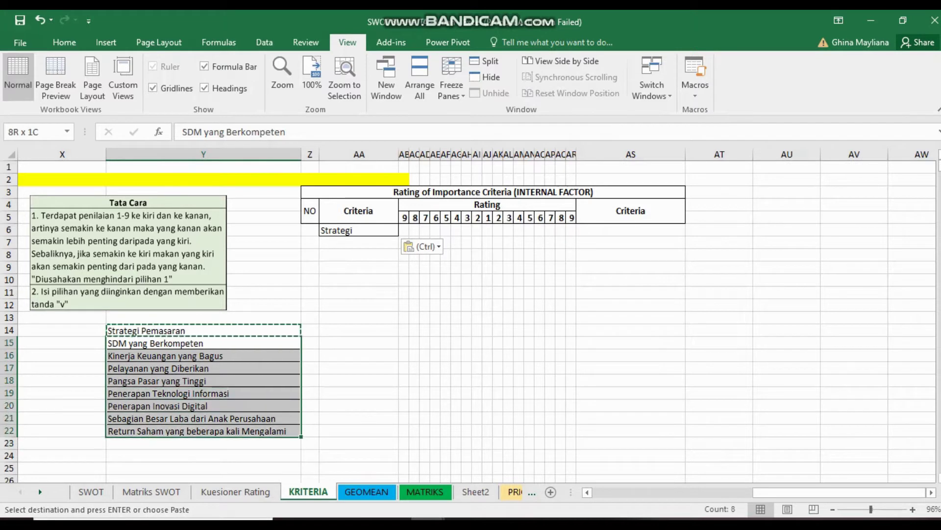
{"action": "key", "text": "ctrl+c"}
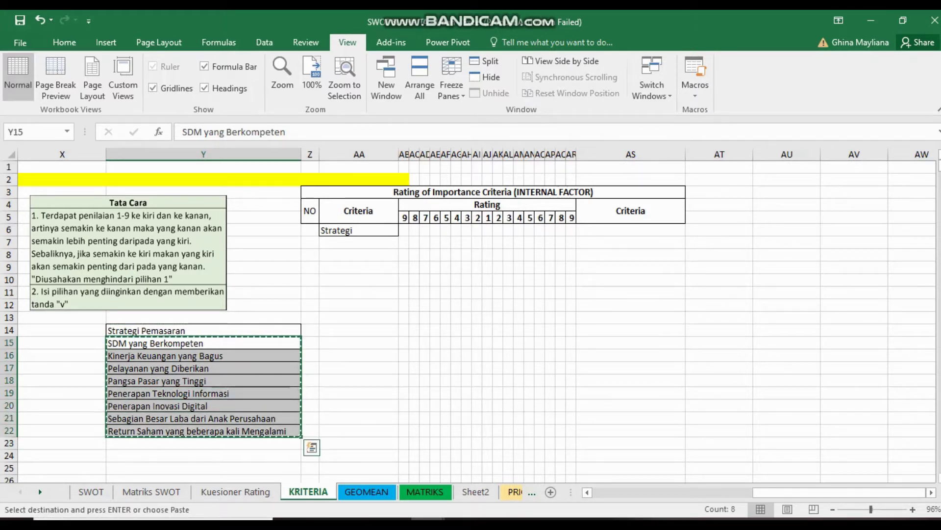
{"action": "left_click", "coordinate": [631, 229]}
{"action": "key", "text": "Escape"}
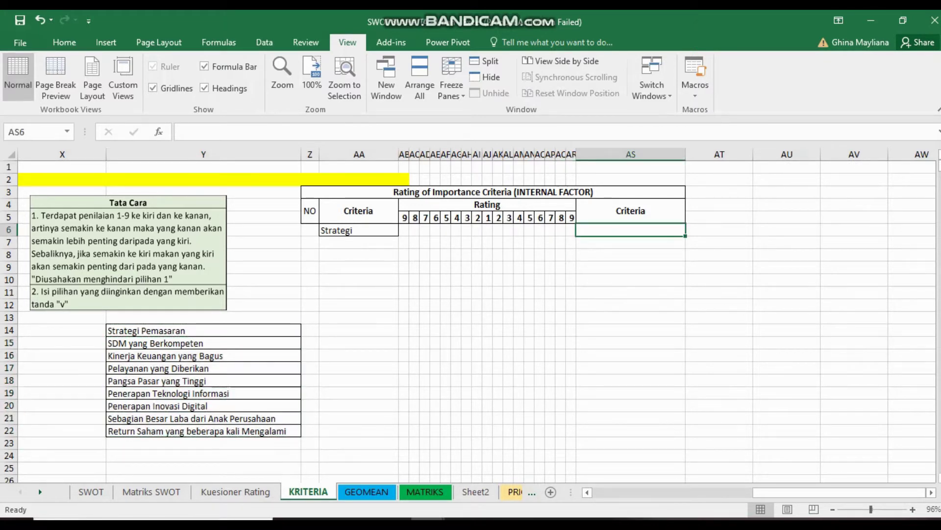
{"action": "left_click_drag", "start_coordinate": [204, 342], "coordinate": [203, 430]}
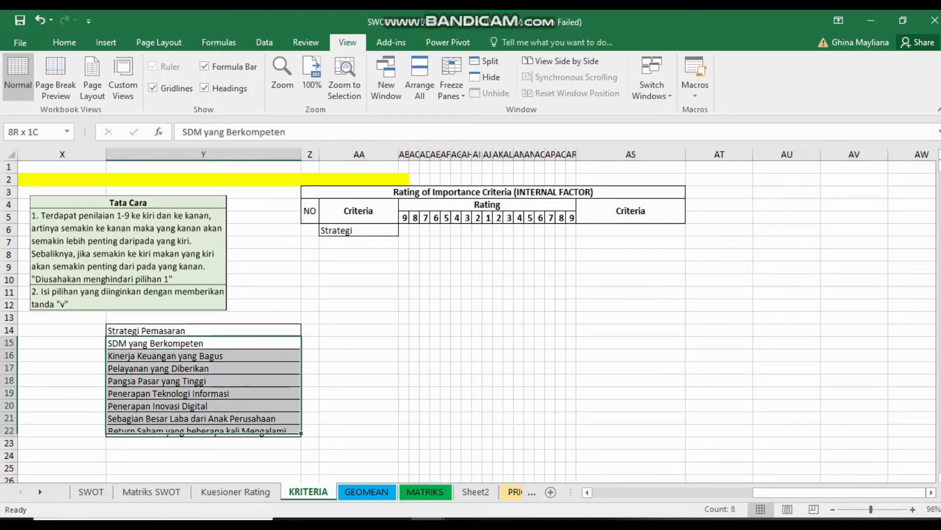
{"action": "key", "text": "ctrl+c"}
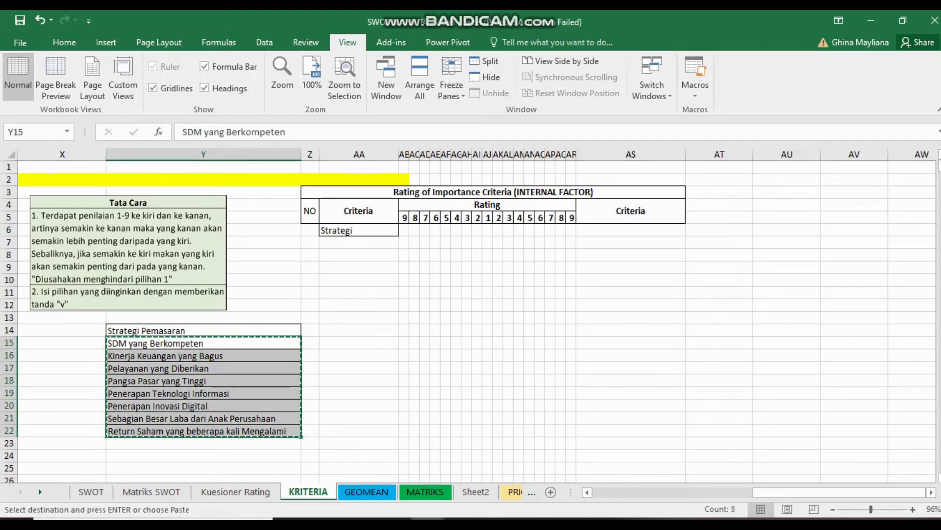
{"action": "left_click", "coordinate": [631, 229]}
{"action": "key", "text": "Escape"}
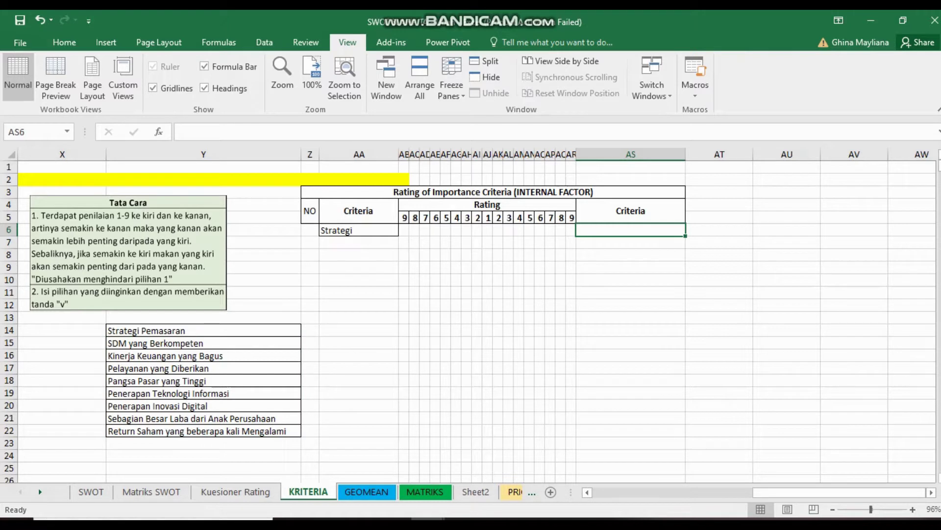
{"action": "left_click_drag", "start_coordinate": [203, 343], "coordinate": [204, 431]}
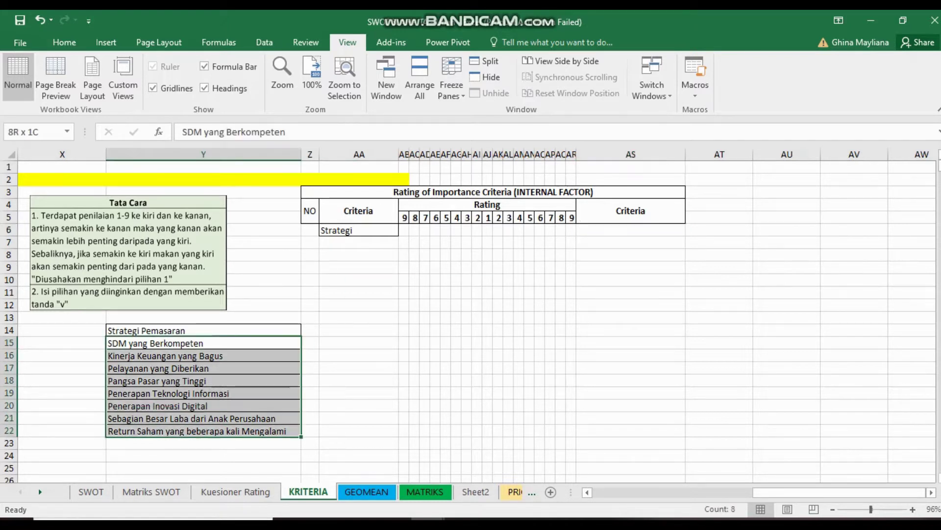
{"action": "key", "text": "ctrl+c"}
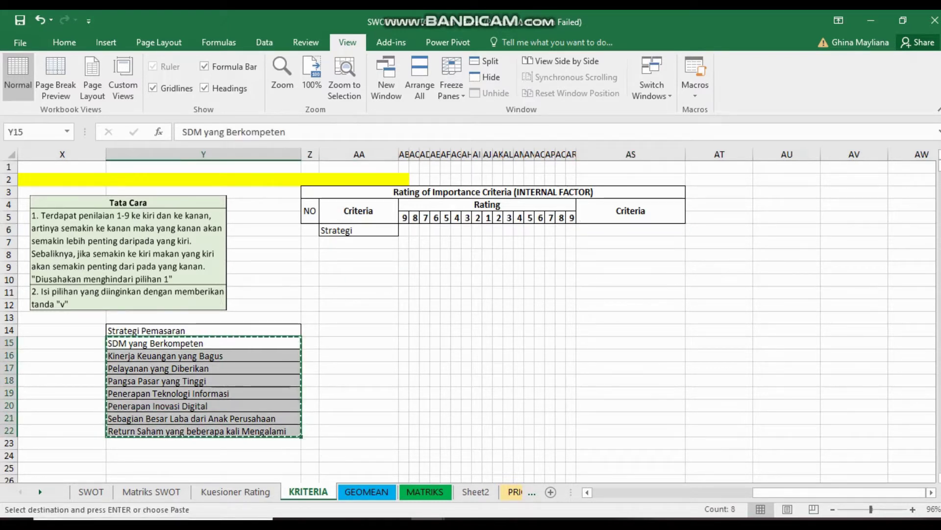
{"action": "left_click", "coordinate": [631, 229]}
{"action": "key", "text": "ctrl+v"}
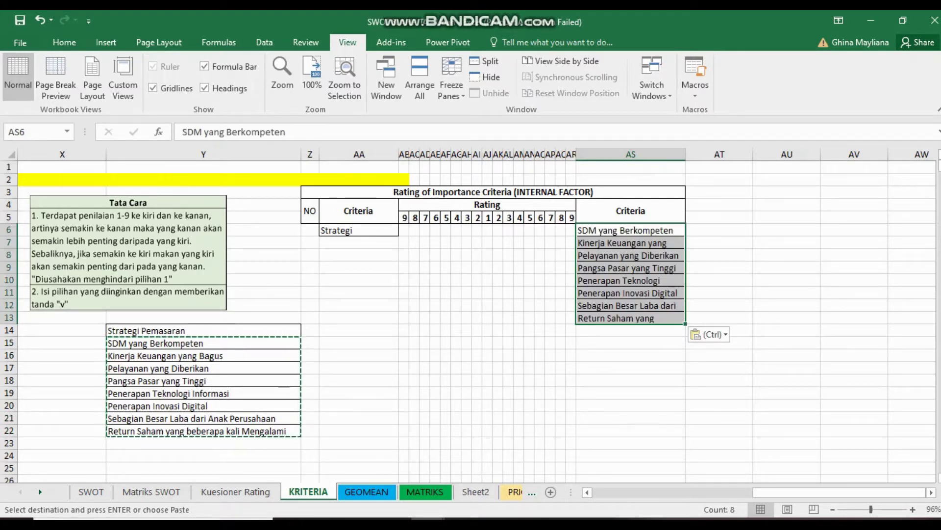
{"action": "key", "text": "ctrl+b"}
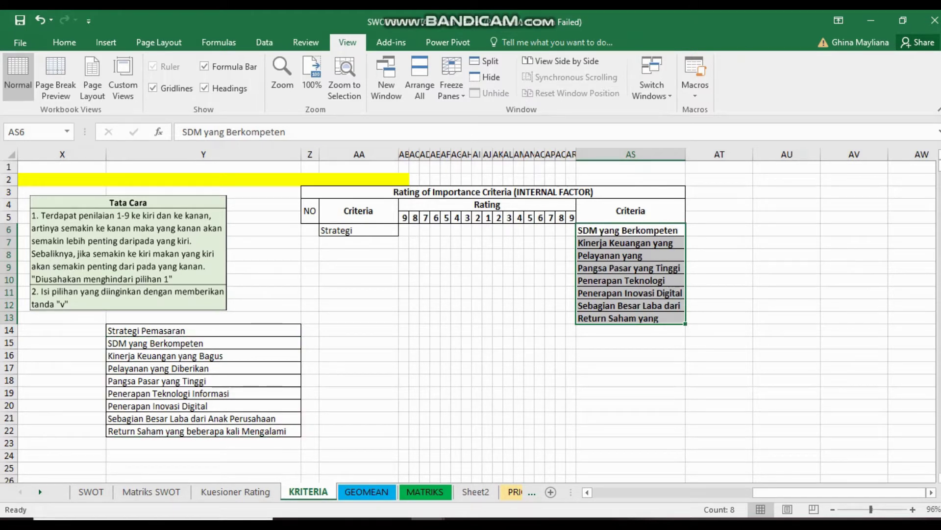
- Fill Strategi Pemasaran down AA6:AA13 and make it bold
{"action": "left_click", "coordinate": [359, 230]}
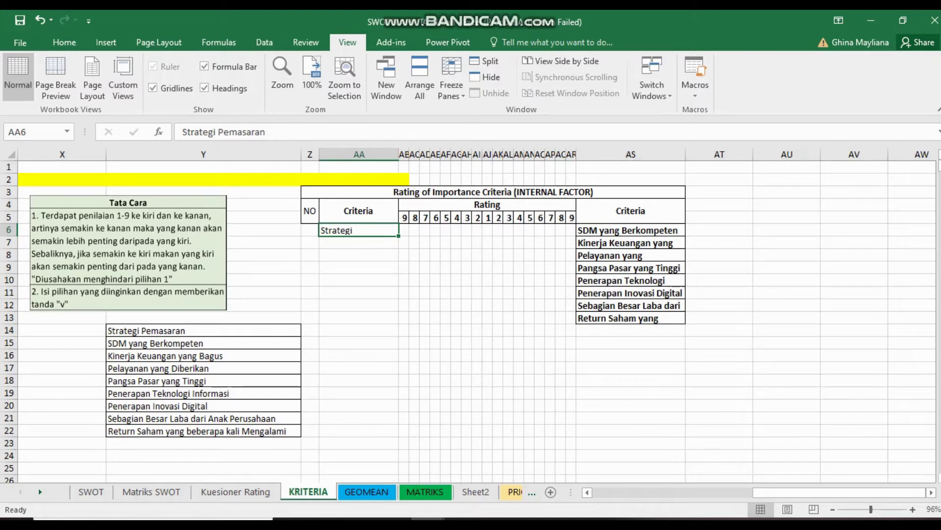
{"action": "left_click_drag", "start_coordinate": [398, 236], "coordinate": [398, 273]}
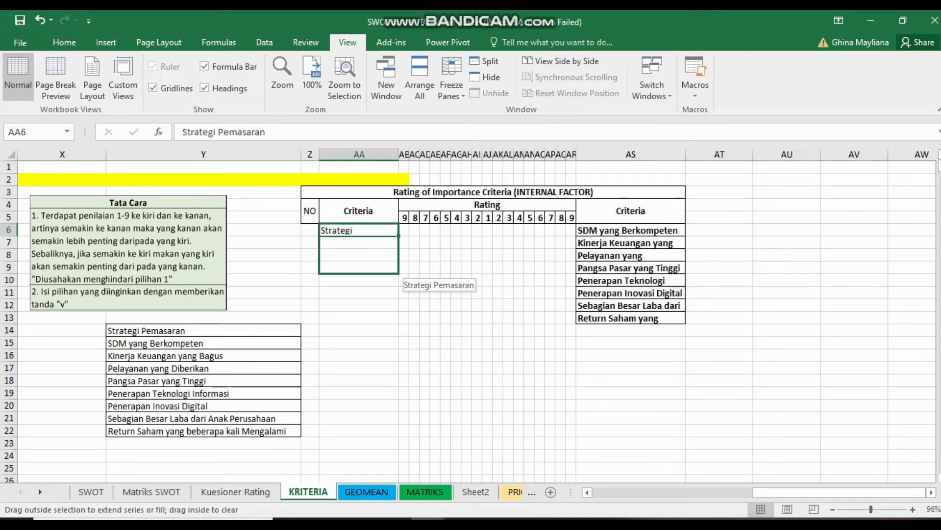
{"action": "left_click_drag", "start_coordinate": [398, 272], "coordinate": [398, 323]}
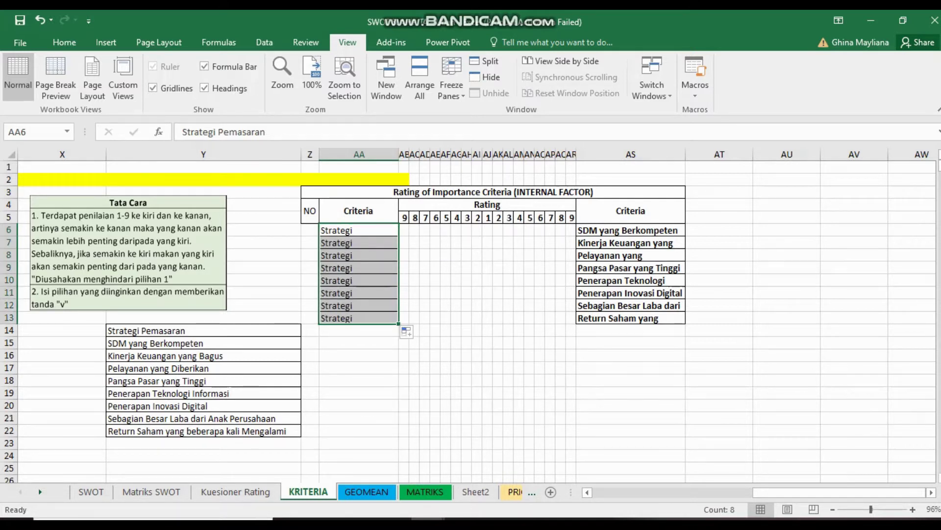
{"action": "key", "text": "ctrl+b"}
- Copy SDM yang Berkompeten into AA14
{"action": "left_click", "coordinate": [358, 342]}
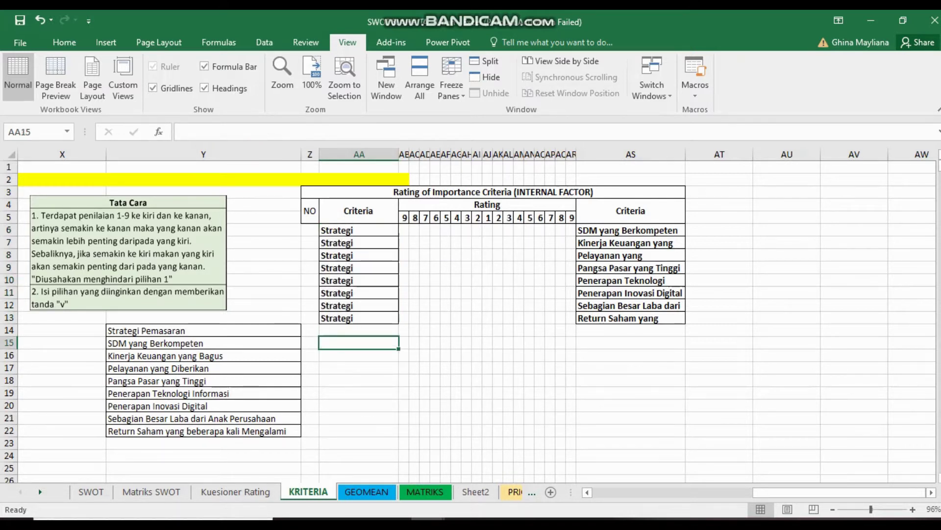
{"action": "left_click", "coordinate": [204, 342]}
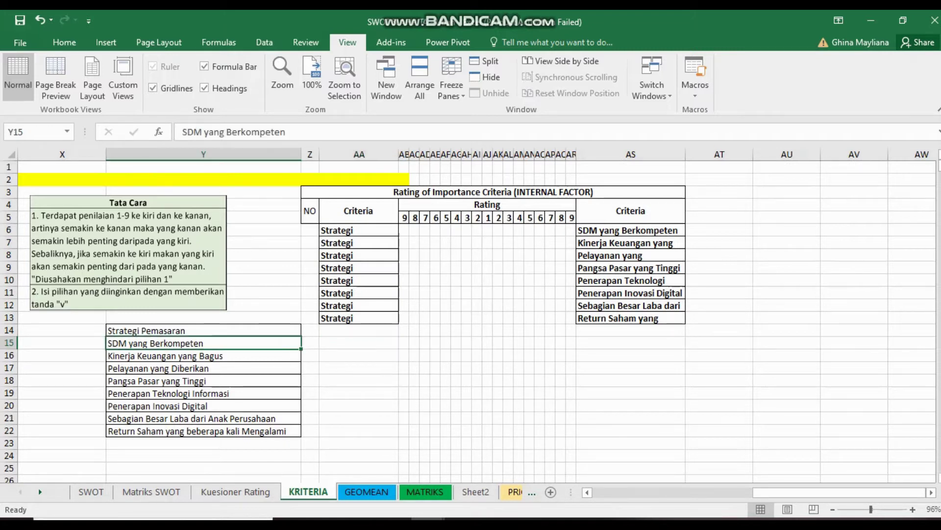
{"action": "key", "text": "ctrl+c"}
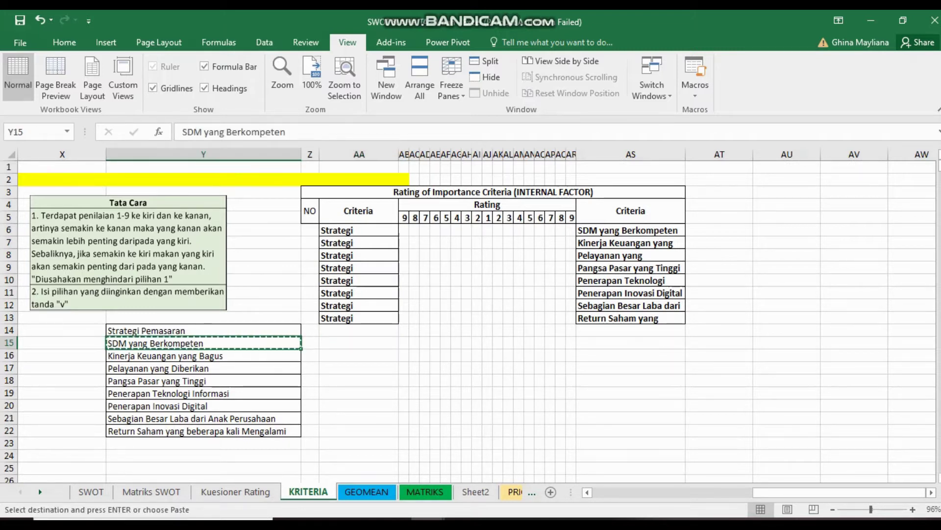
{"action": "left_click", "coordinate": [359, 330]}
{"action": "key", "text": "ctrl+v"}
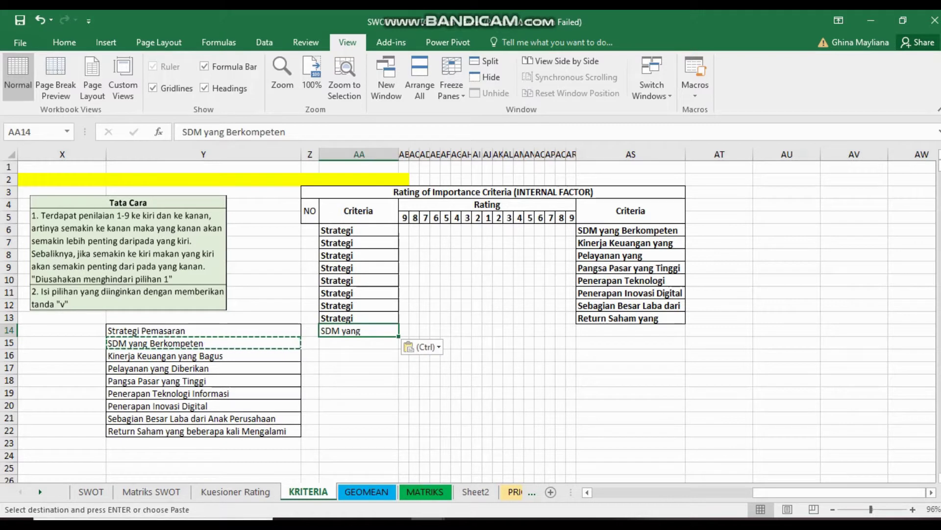
- Paste the seven criteria below it into AS14:AS20 and fill SDM yang Berkompeten down to AA20
{"action": "mouse_move", "coordinate": [204, 355]}
{"action": "left_mouse_down"}
{"action": "mouse_move", "coordinate": [203, 455]}
{"action": "mouse_move", "coordinate": [204, 430]}
{"action": "left_mouse_up"}
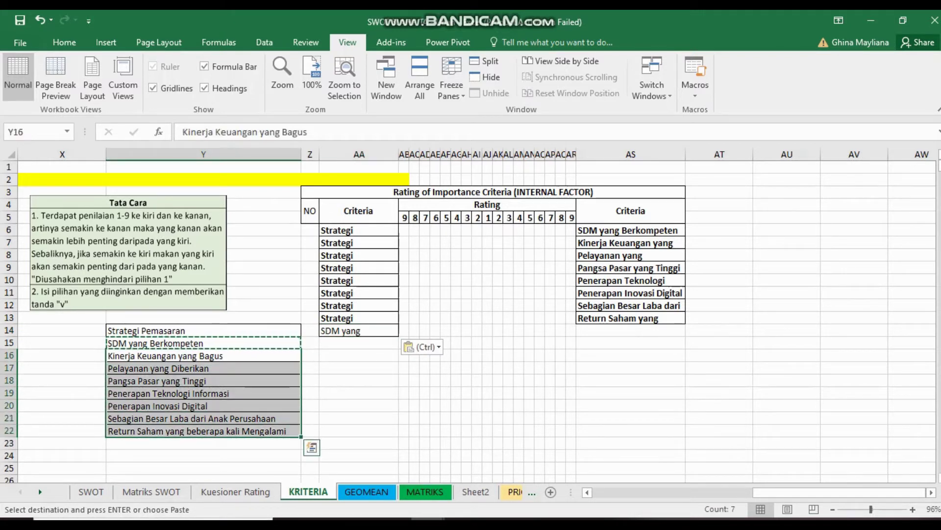
{"action": "key", "text": "ctrl+c"}
{"action": "left_click", "coordinate": [631, 330]}
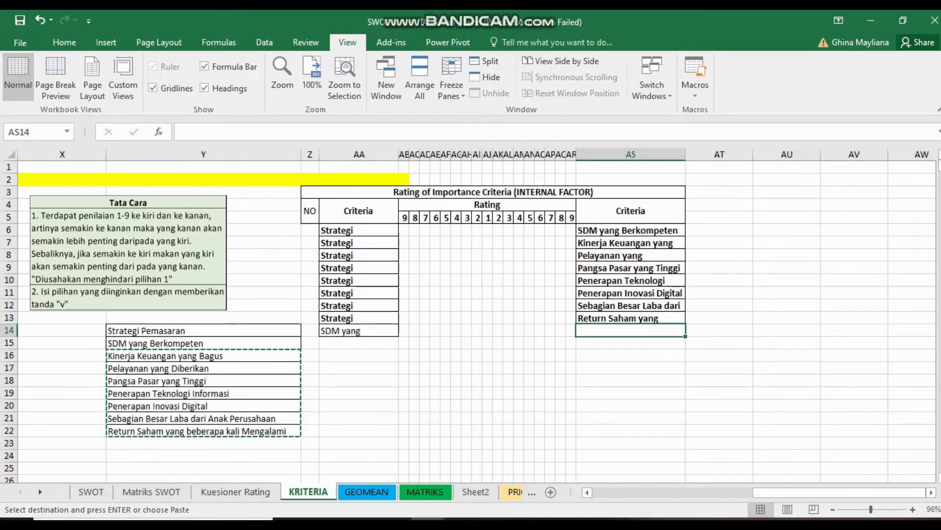
{"action": "key", "text": "ctrl+v"}
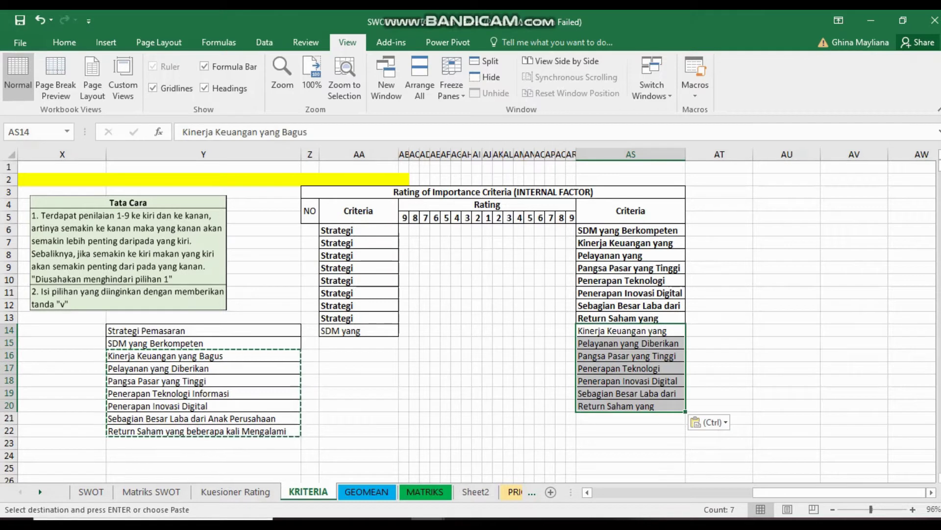
{"action": "left_click", "coordinate": [359, 330]}
{"action": "left_click_drag", "start_coordinate": [399, 336], "coordinate": [399, 409]}
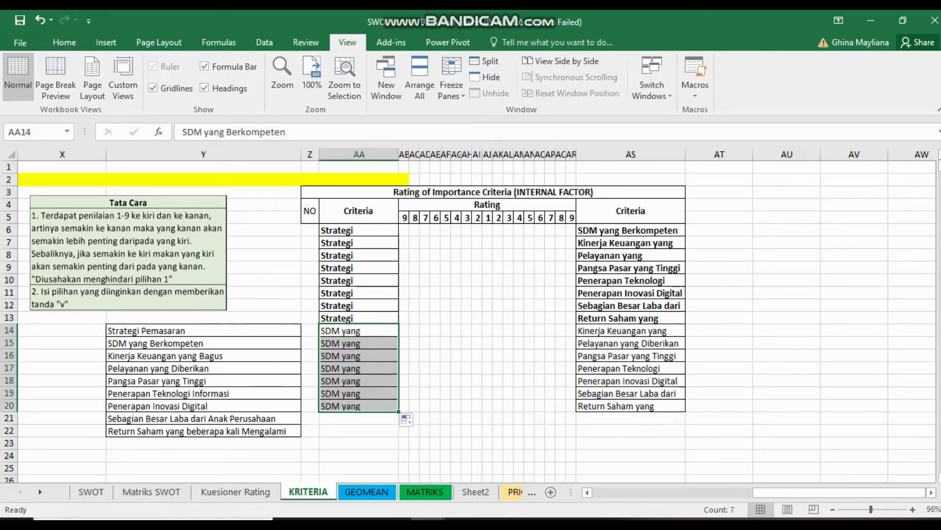
{"action": "left_click", "coordinate": [358, 417]}
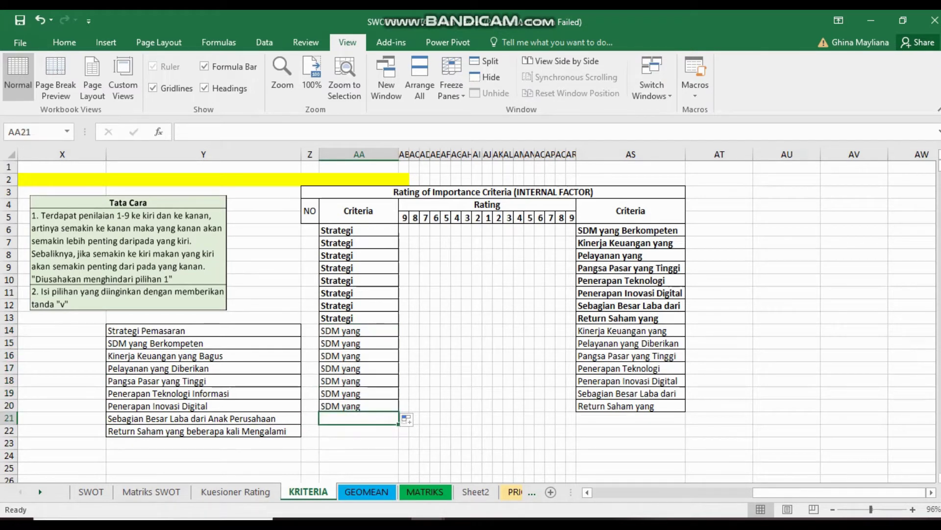
- Copy Kinerja Keuangan yang Bagus into AA21 and make it bold
{"action": "left_click", "coordinate": [359, 330]}
{"action": "key", "text": "ctrl+Right"}
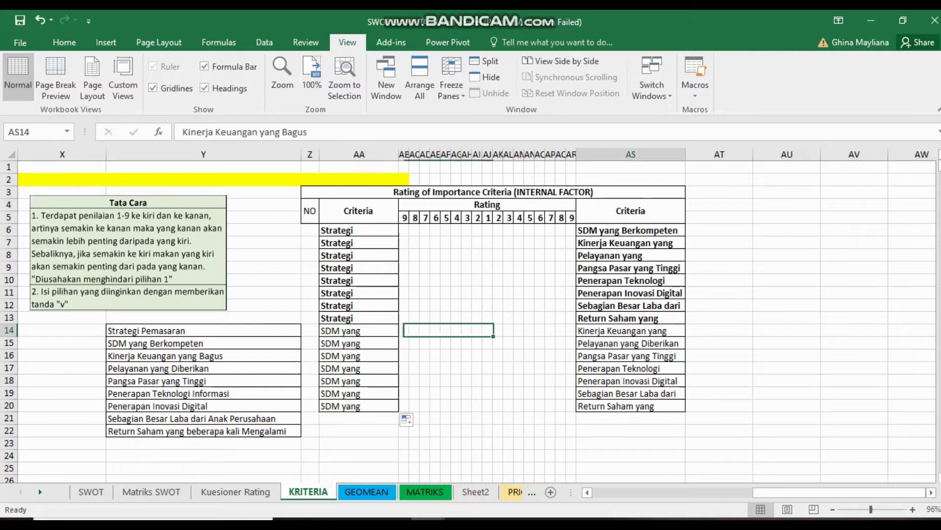
{"action": "key", "text": "ctrl+c"}
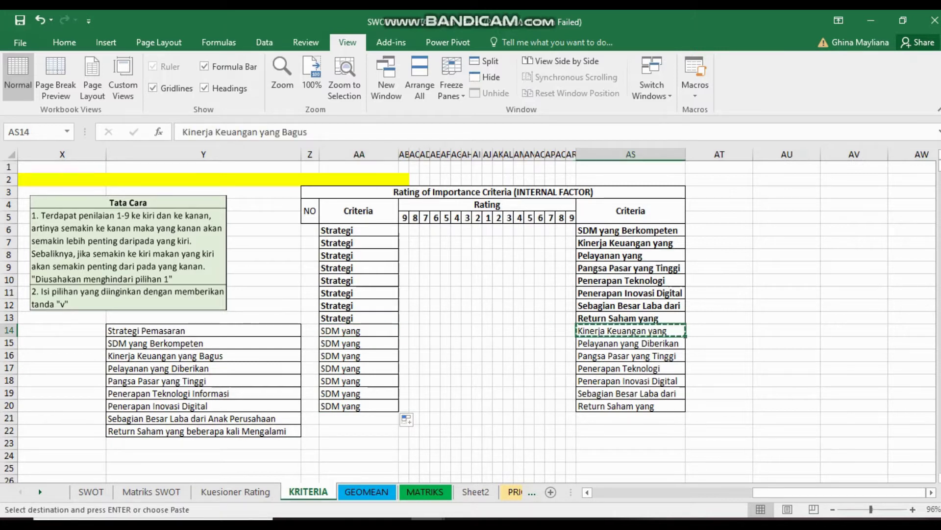
{"action": "left_click", "coordinate": [359, 418]}
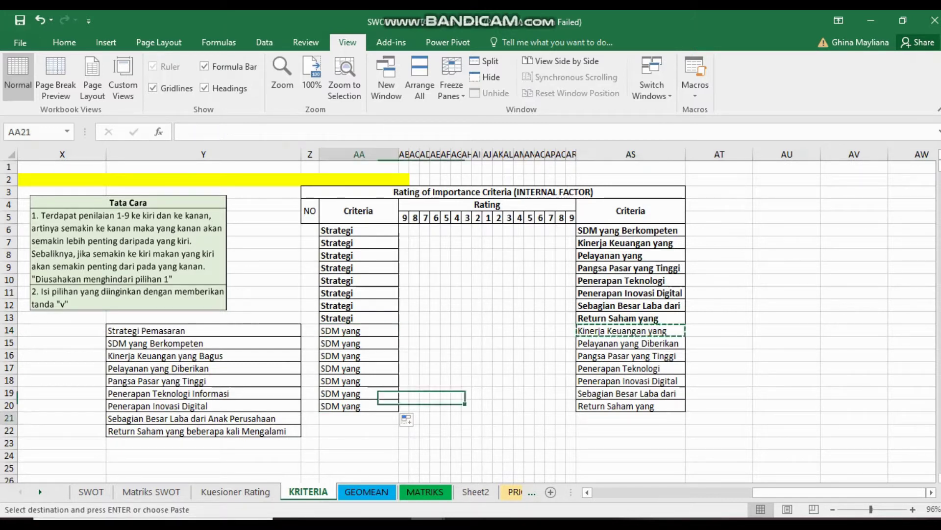
{"action": "key", "text": "ctrl+v"}
{"action": "key", "text": "ctrl+b"}
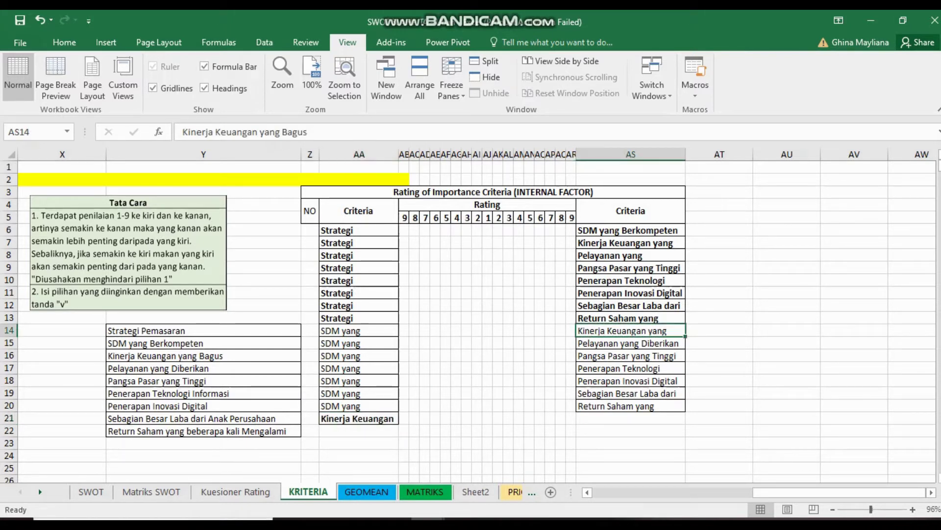
- Copy the six criteria after Kinerja Keuangan into AS21:AS26 and fill Kinerja Keuangan down AA21:AA26
{"action": "left_click_drag", "start_coordinate": [631, 343], "coordinate": [631, 406]}
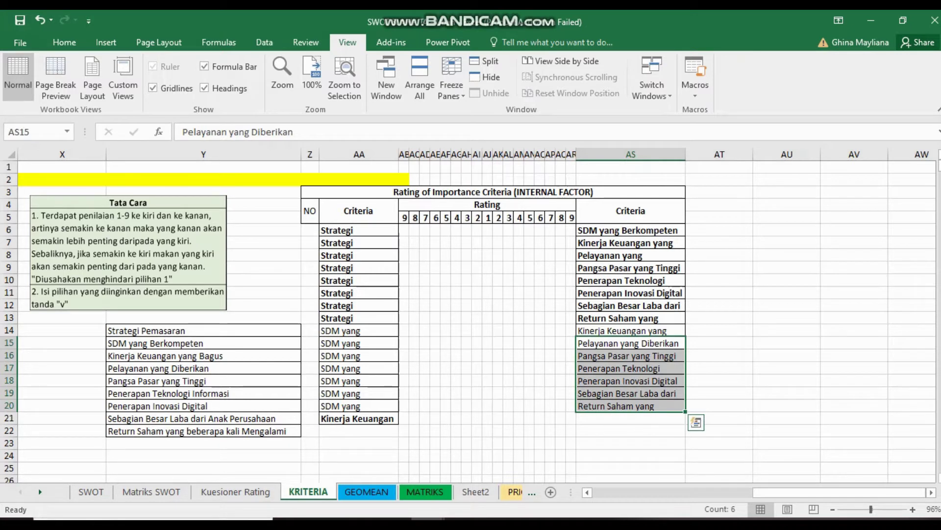
{"action": "key", "text": "ctrl+c"}
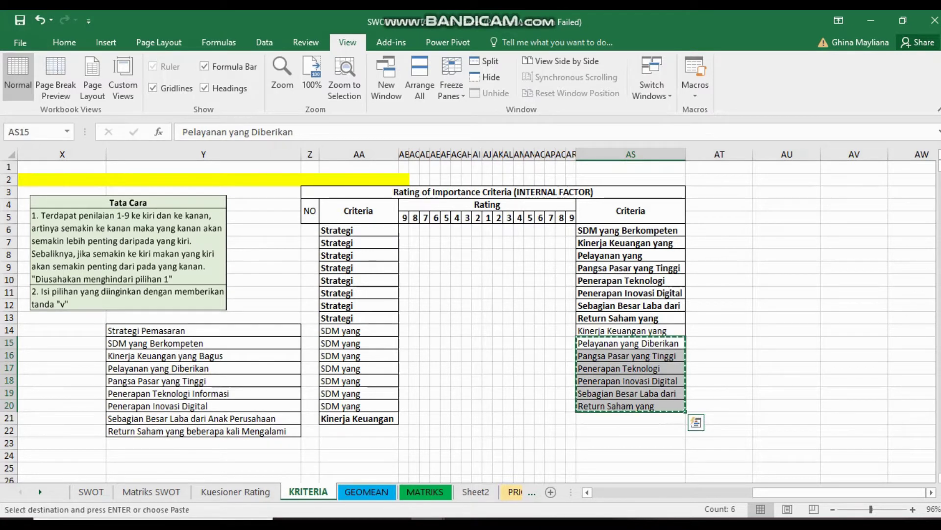
{"action": "left_click", "coordinate": [630, 418]}
{"action": "key", "text": "ctrl+v"}
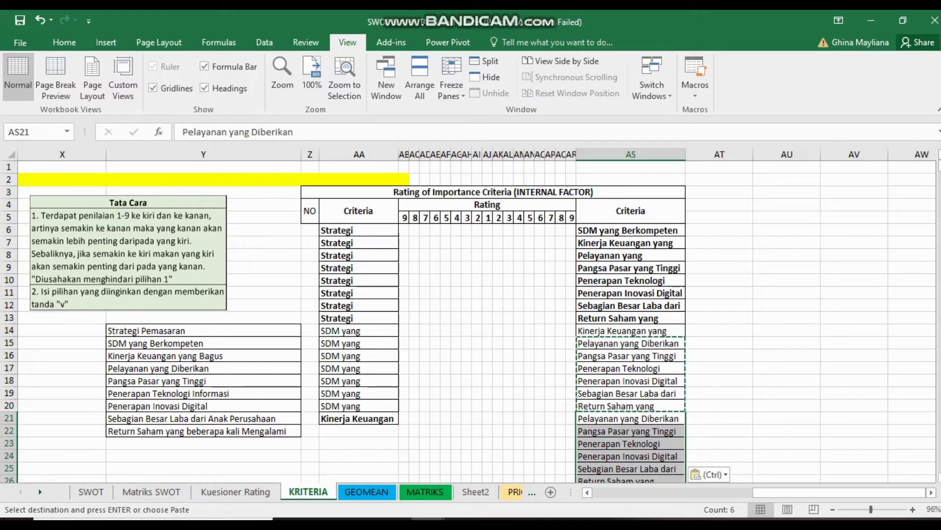
{"action": "key", "text": "ctrl+b"}
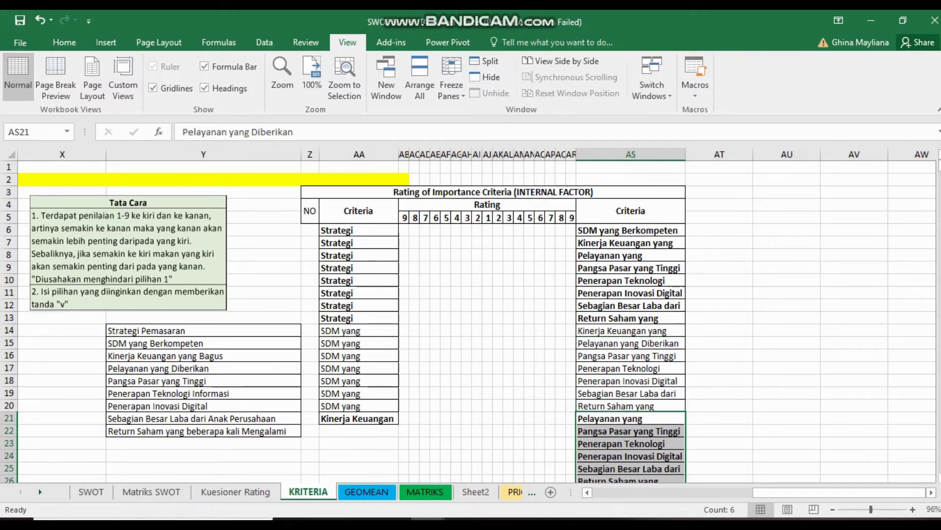
{"action": "left_click", "coordinate": [359, 418]}
{"action": "scroll", "coordinate": [343, 319], "scroll_direction": "down", "scroll_amount": 4}
{"action": "left_click_drag", "start_coordinate": [399, 286], "coordinate": [398, 347]}
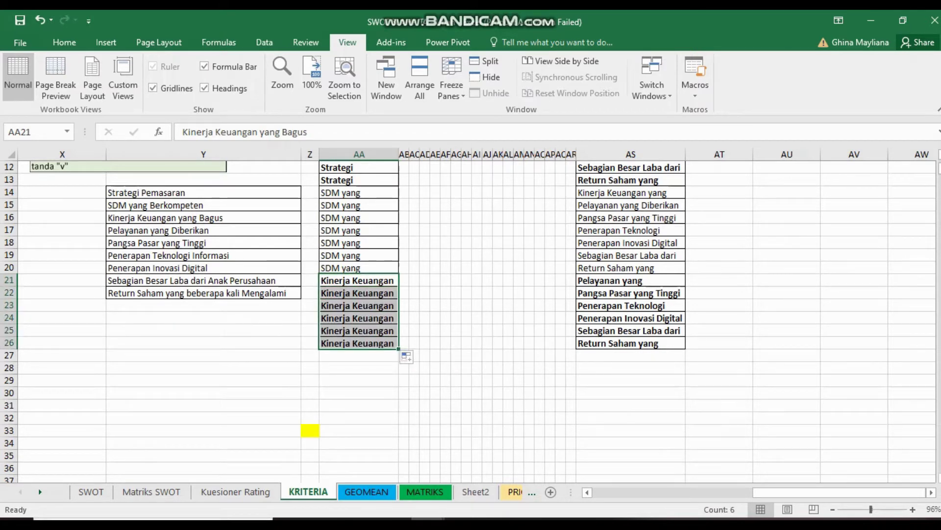
- Copy the Pelayanan yang Diberikan criterion into AA27 to start its block
{"action": "left_click", "coordinate": [630, 280]}
{"action": "key", "text": "ctrl+c"}
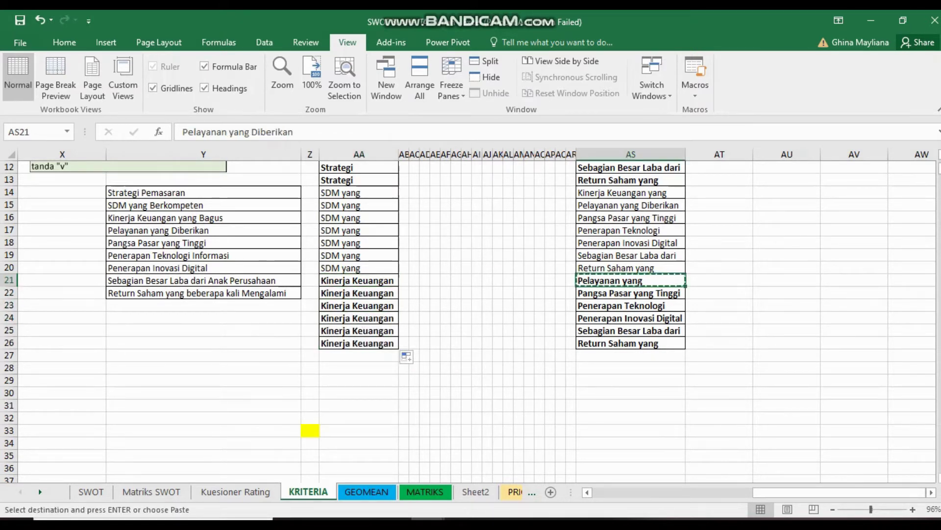
{"action": "left_click", "coordinate": [359, 355]}
{"action": "key", "text": "ctrl+v"}
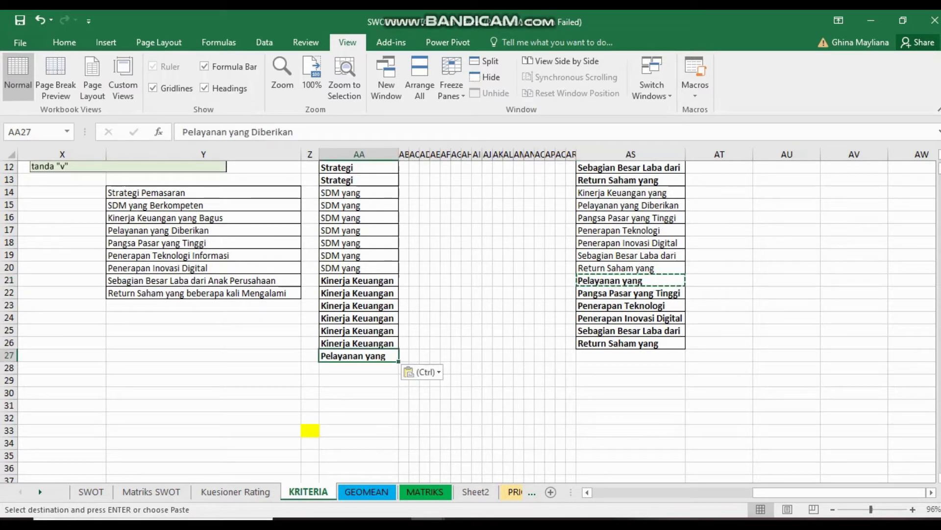
{"action": "key", "text": "Escape"}
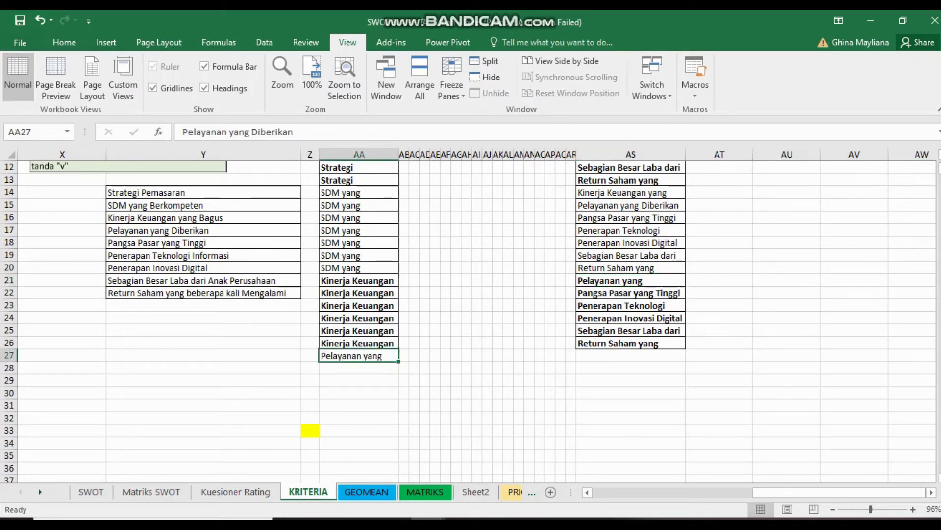
- Paste the five later criteria unbolded into AS27:AS31 and fill Pelayanan down to AA31
{"action": "left_click_drag", "start_coordinate": [631, 293], "coordinate": [630, 342]}
{"action": "key", "text": "ctrl+c"}
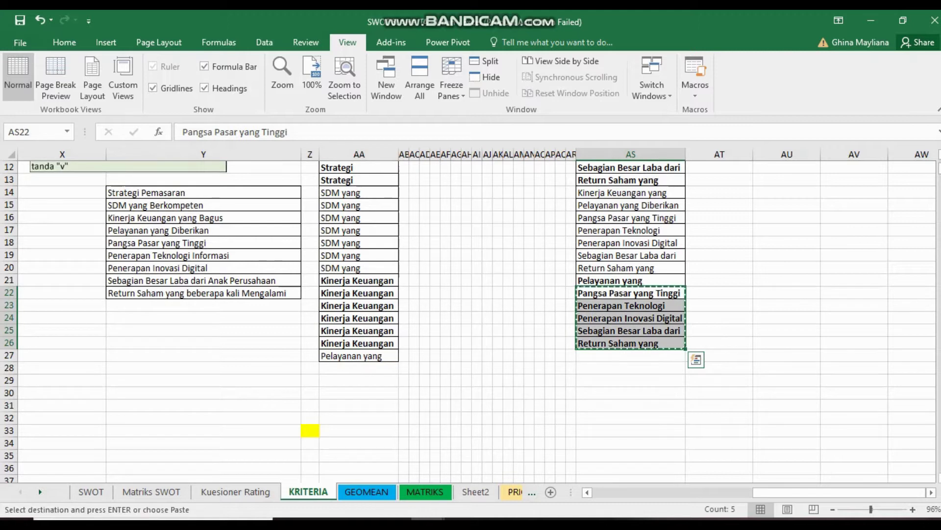
{"action": "left_click", "coordinate": [631, 355]}
{"action": "key", "text": "ctrl+v"}
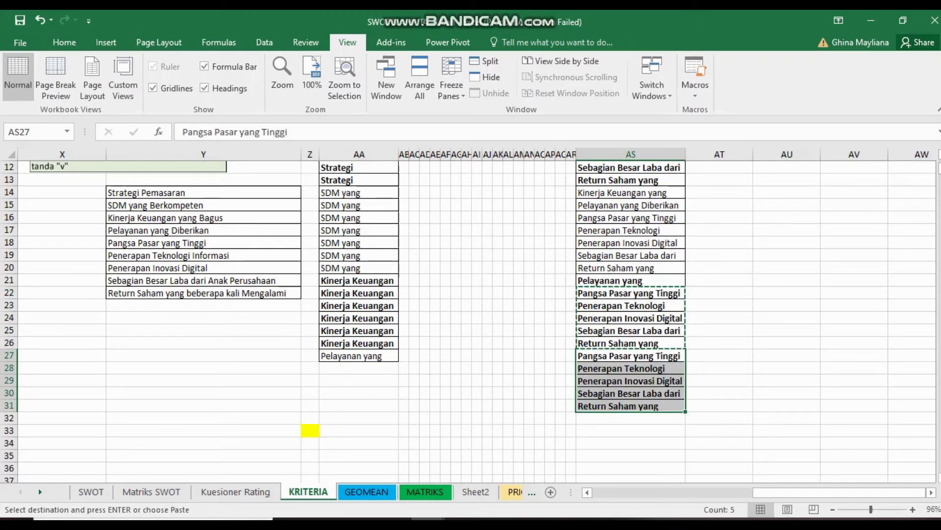
{"action": "key", "text": "ctrl+b"}
{"action": "left_click", "coordinate": [359, 355]}
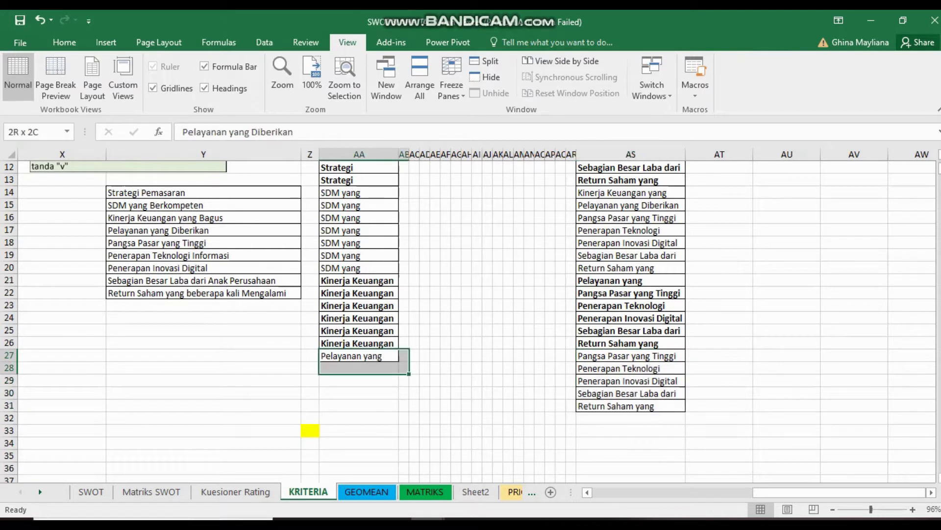
{"action": "left_click_drag", "start_coordinate": [399, 362], "coordinate": [399, 407]}
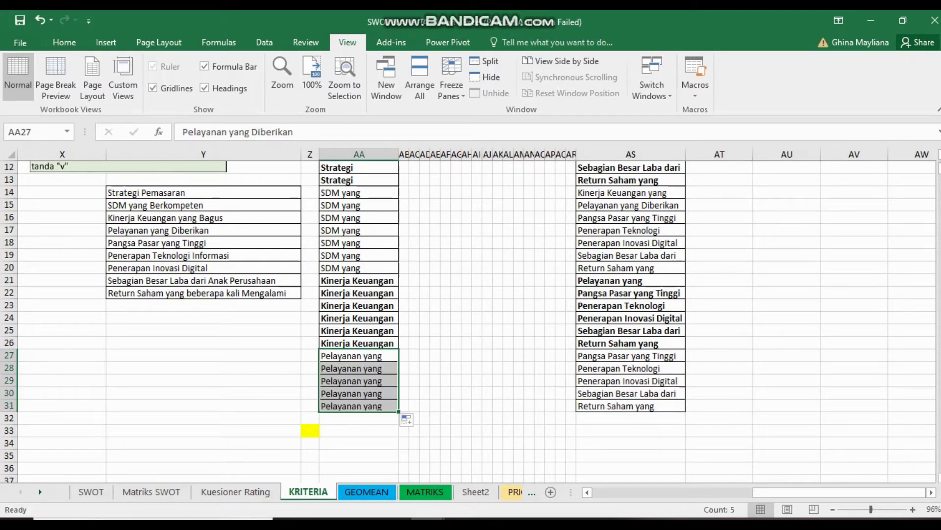
{"action": "left_click", "coordinate": [358, 406]}
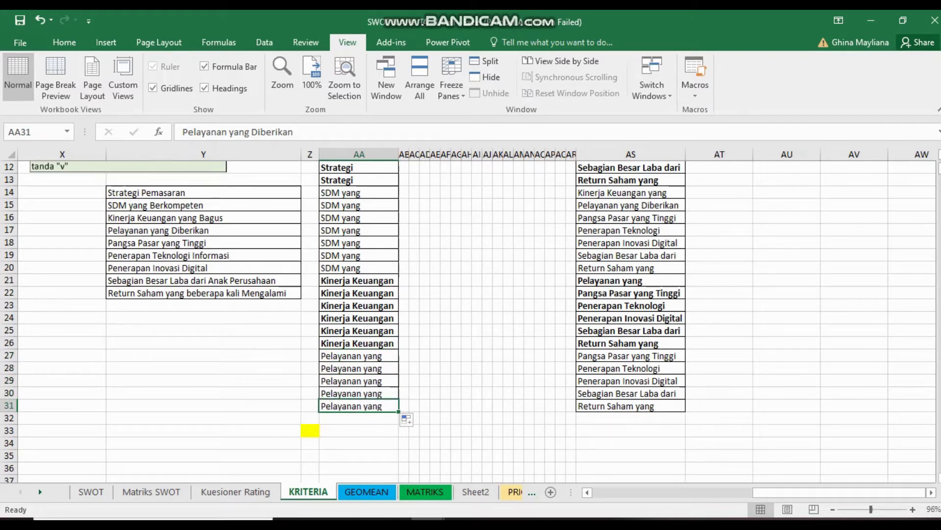
{"action": "left_click", "coordinate": [630, 393]}
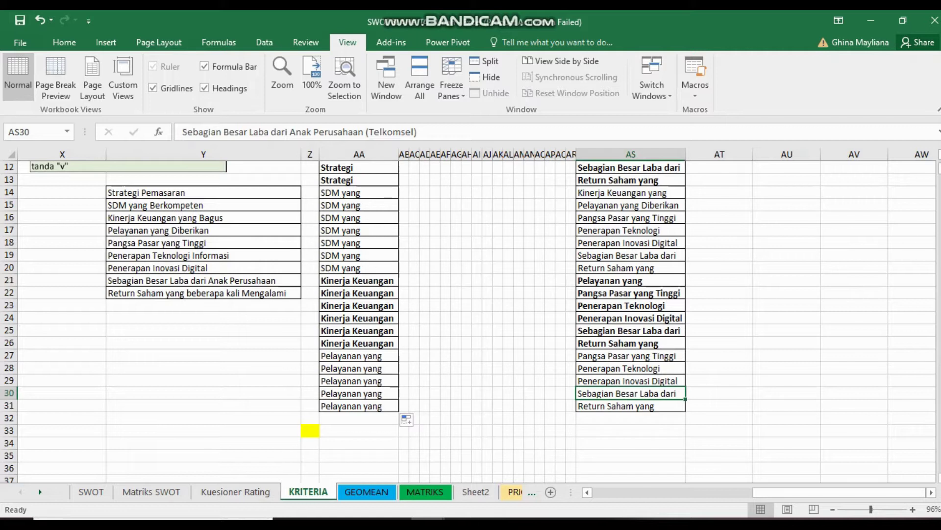
{"action": "left_click", "coordinate": [630, 405]}
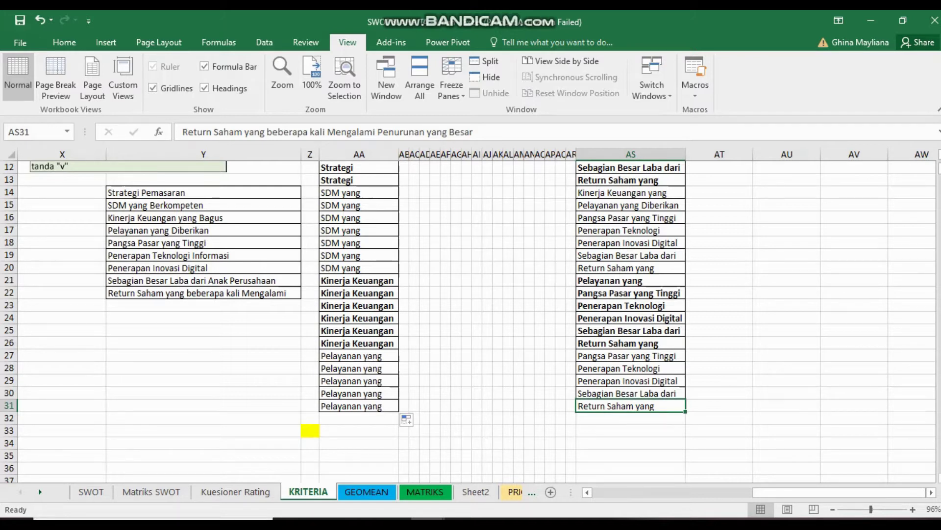
- Put Pangsa Pasar yang Tinggi in AA32 and its four later criteria in AS32:AS35
{"action": "left_click", "coordinate": [631, 356]}
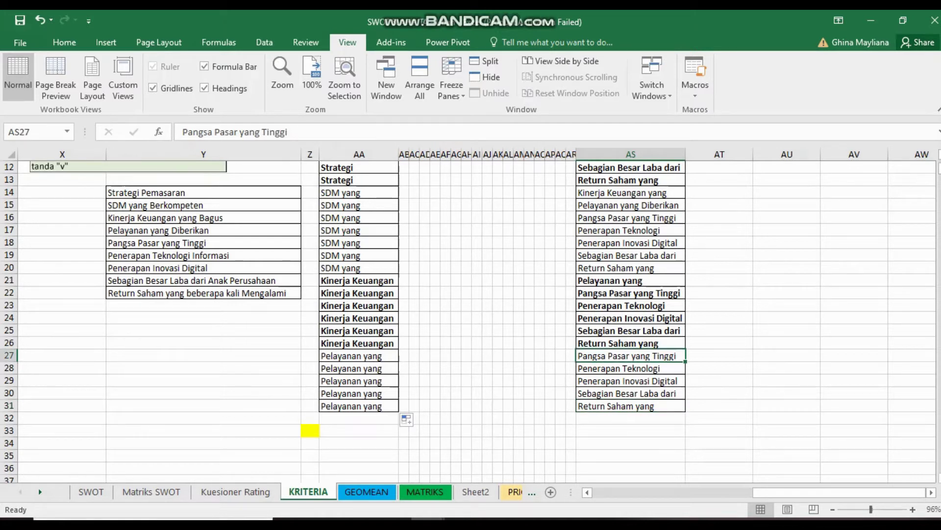
{"action": "key", "text": "ctrl+c"}
{"action": "left_click", "coordinate": [359, 417]}
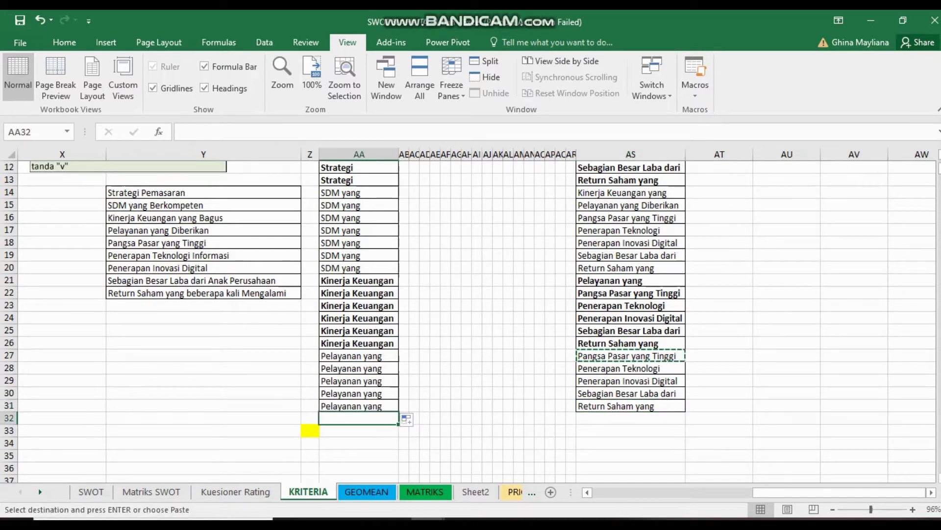
{"action": "key", "text": "ctrl+v"}
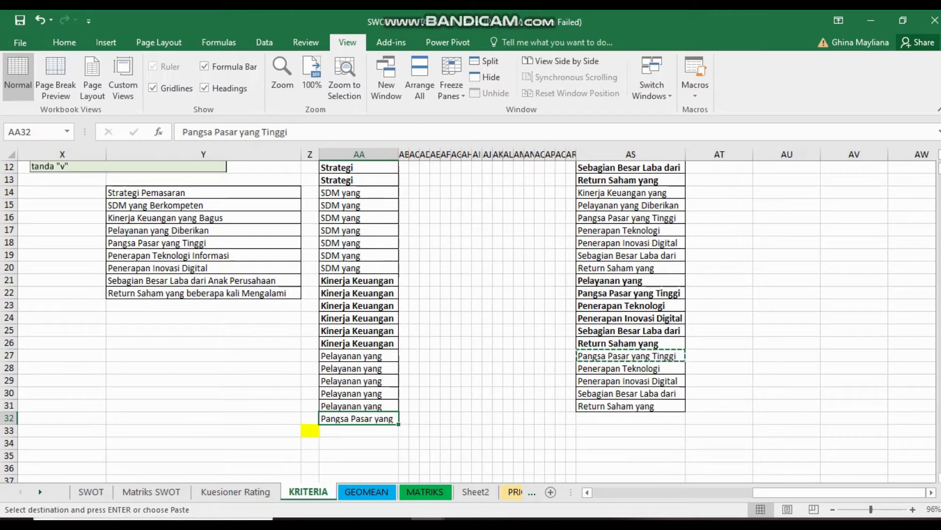
{"action": "key", "text": "ctrl+b"}
{"action": "left_click_drag", "start_coordinate": [631, 367], "coordinate": [630, 406]}
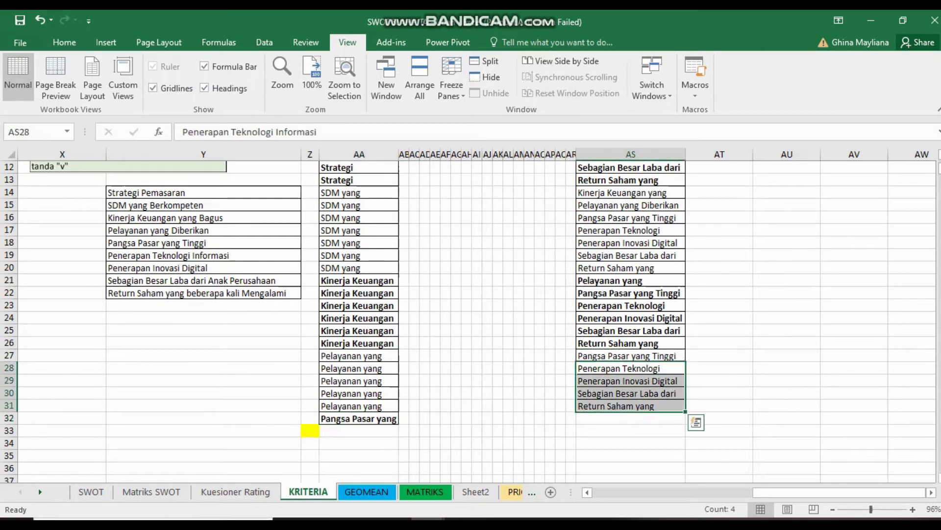
{"action": "key", "text": "ctrl+c"}
{"action": "left_click", "coordinate": [630, 417]}
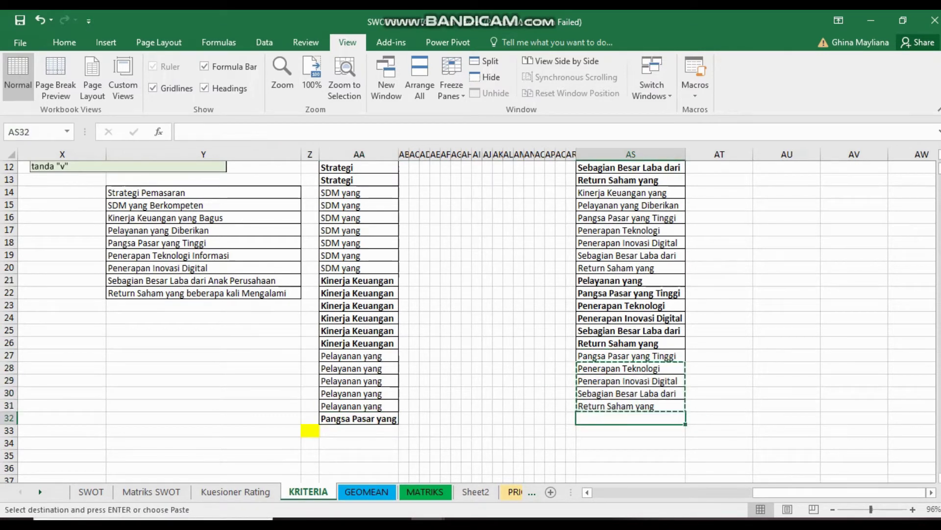
{"action": "key", "text": "ctrl+v"}
{"action": "key", "text": "ctrl+b"}
- Fill Pangsa Pasar yang Tinggi down from AA32 to AA35
{"action": "scroll", "coordinate": [470, 318], "scroll_direction": "down", "scroll_amount": 3}
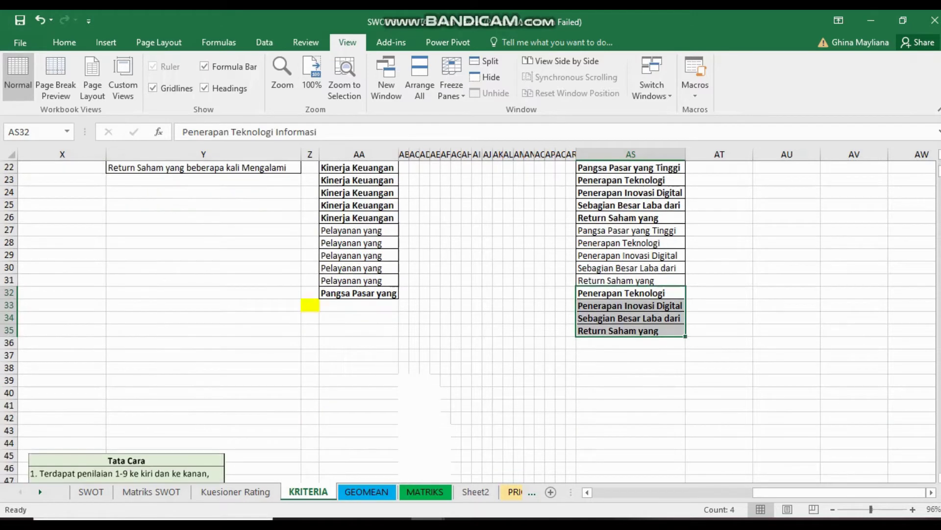
{"action": "left_click", "coordinate": [358, 305]}
{"action": "left_click", "coordinate": [359, 293]}
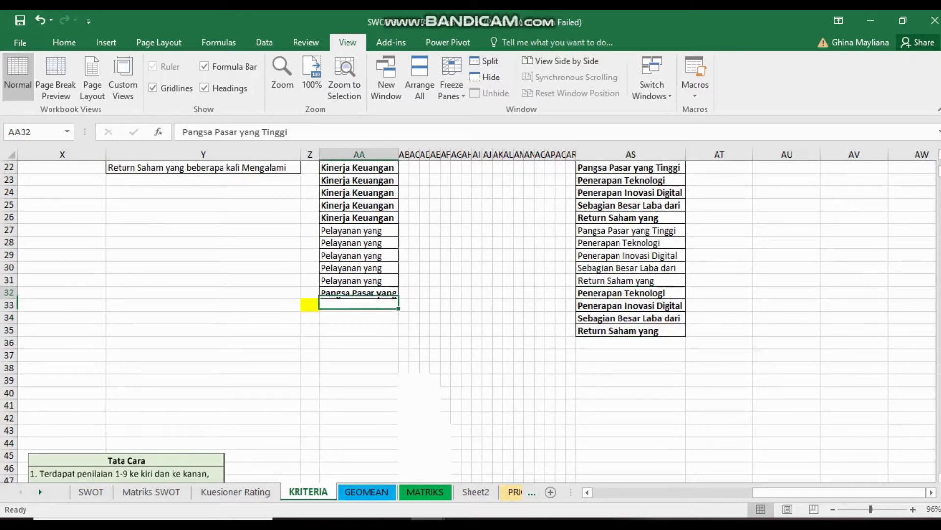
{"action": "left_click_drag", "start_coordinate": [398, 299], "coordinate": [398, 336]}
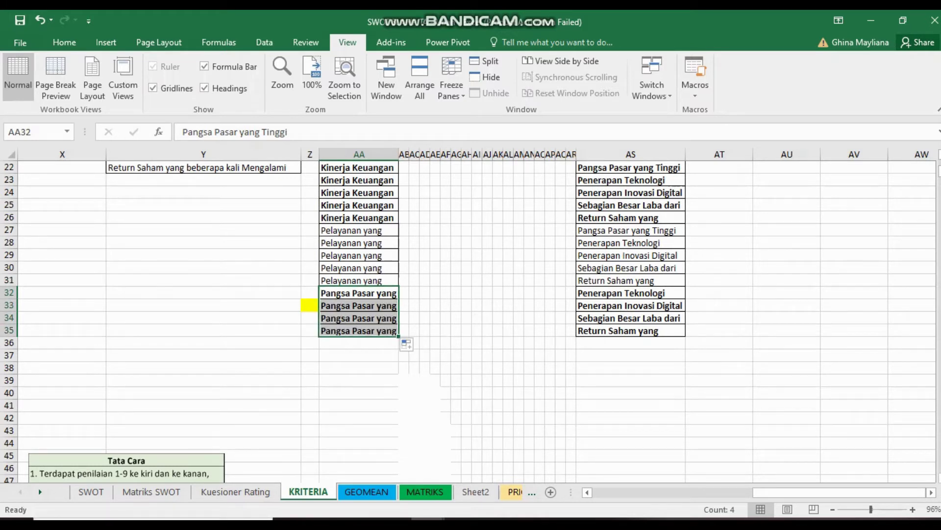
{"action": "left_click", "coordinate": [359, 292]}
- Copy the Penerapan Teknologi criterion from AS32 into AA36
{"action": "left_click", "coordinate": [631, 293]}
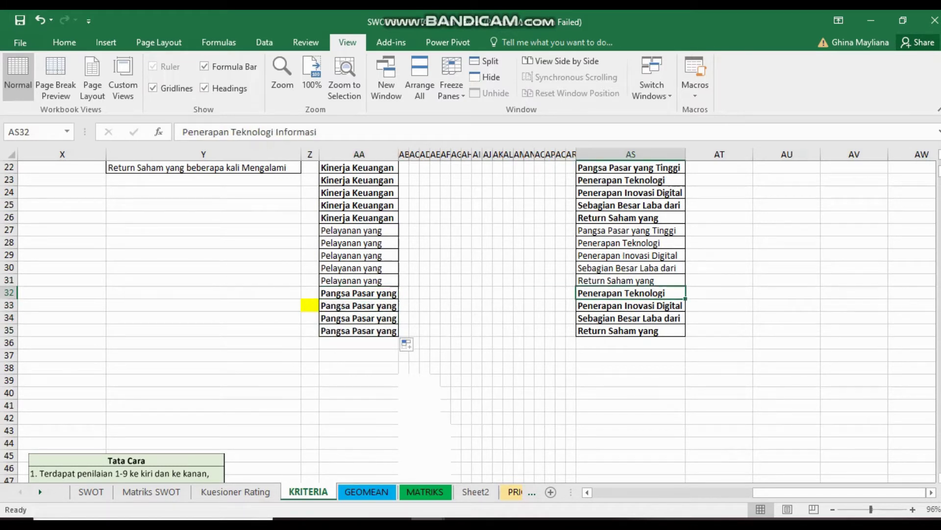
{"action": "key", "text": "ctrl+c"}
{"action": "left_click", "coordinate": [359, 342]}
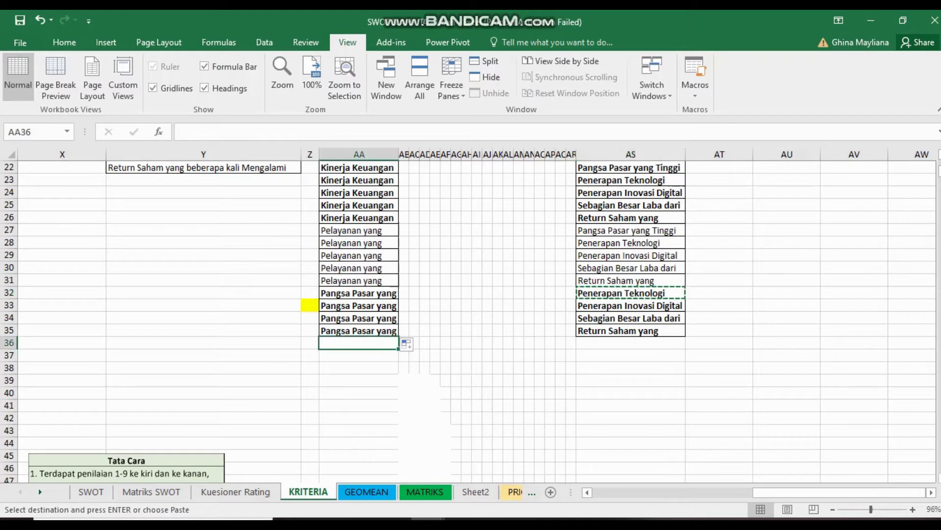
{"action": "key", "text": "ctrl+v"}
{"action": "key", "text": "Return"}
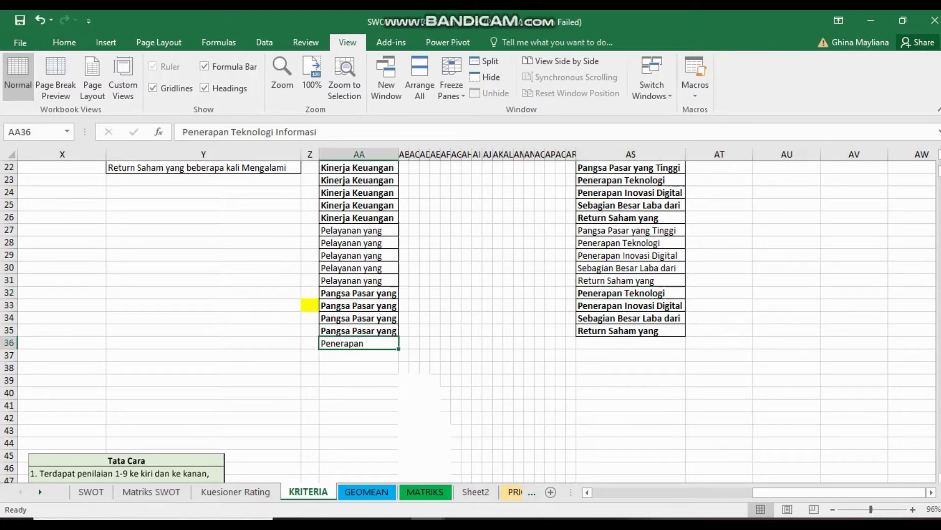
- Copy AS33:AS35 into AS36:AS38 unbolded and fill Penerapan Teknologi down to AA38
{"action": "left_click", "coordinate": [631, 343]}
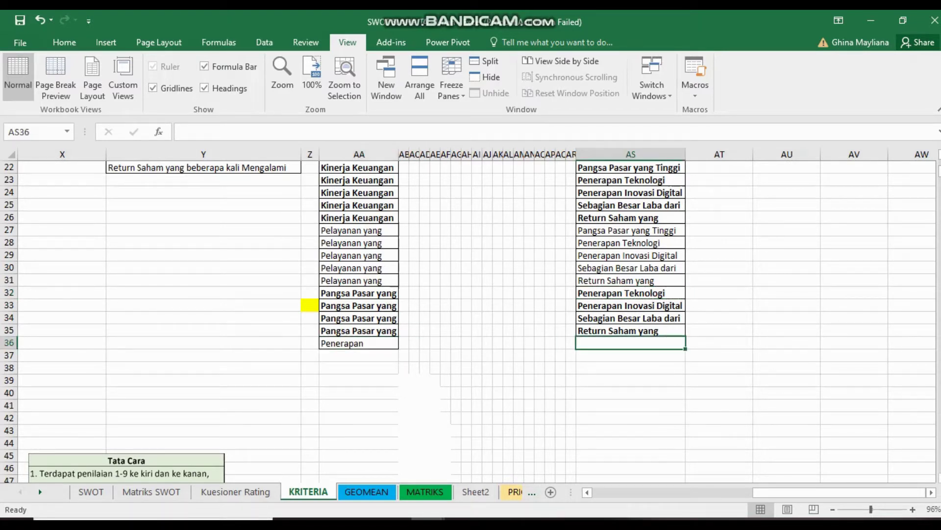
{"action": "left_click_drag", "start_coordinate": [631, 305], "coordinate": [631, 330]}
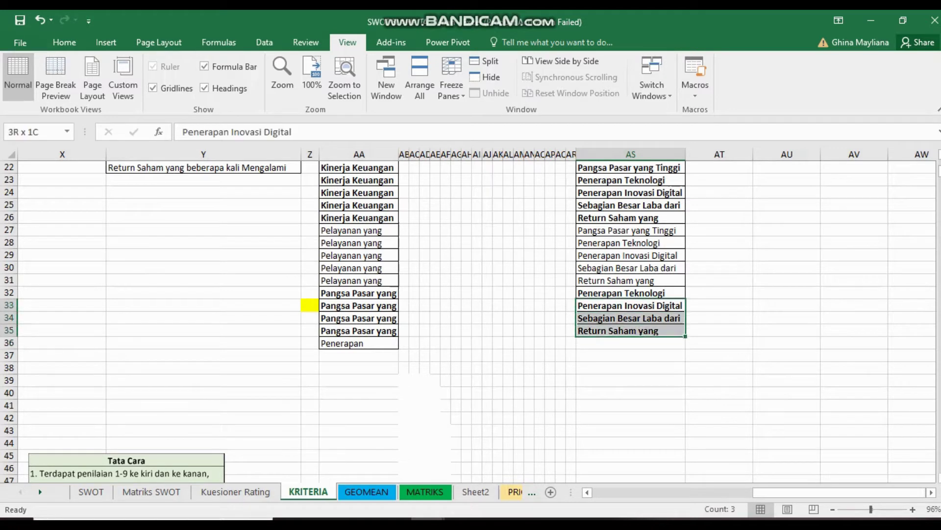
{"action": "key", "text": "ctrl+c"}
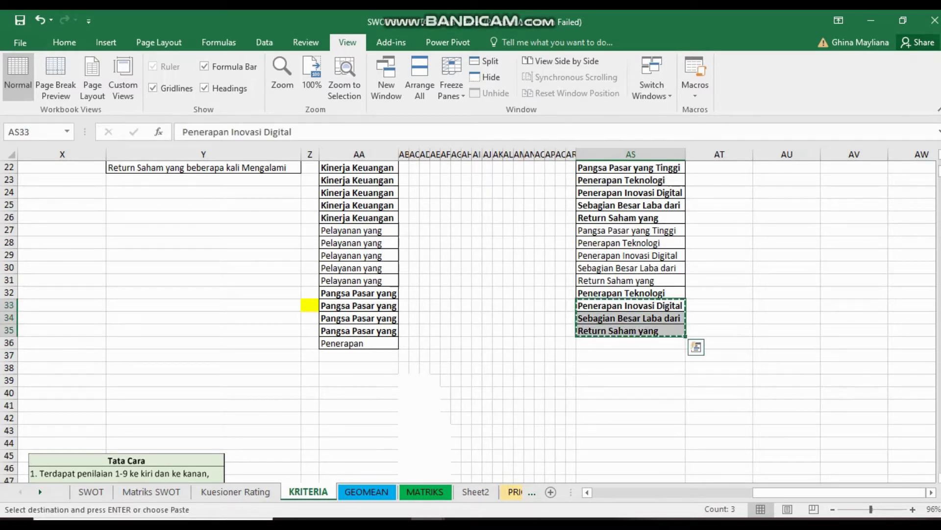
{"action": "left_click", "coordinate": [630, 342]}
{"action": "key", "text": "ctrl+v"}
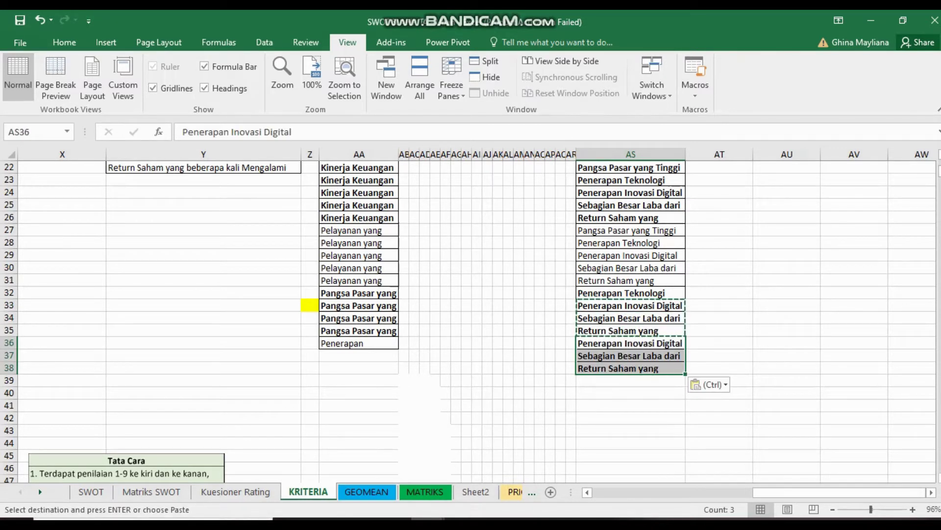
{"action": "key", "text": "ctrl+b"}
{"action": "left_click", "coordinate": [358, 343]}
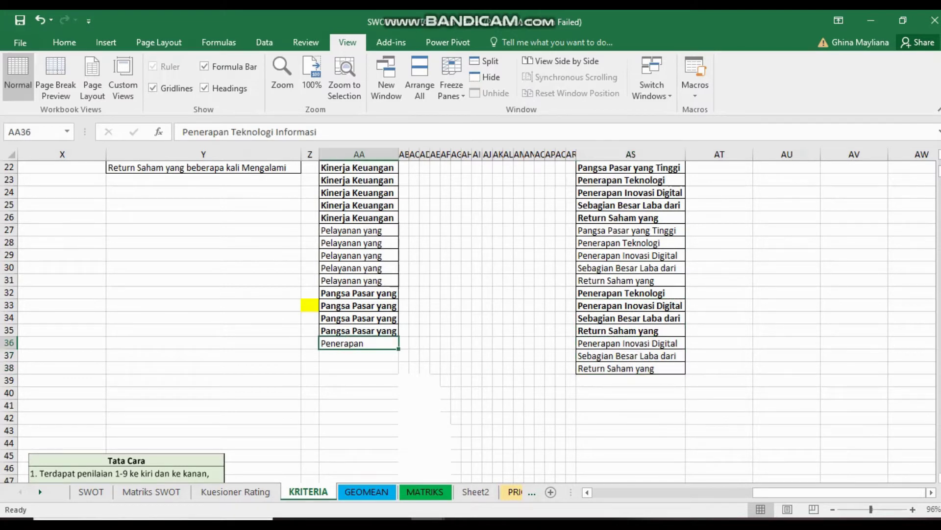
{"action": "left_click_drag", "start_coordinate": [399, 349], "coordinate": [399, 373]}
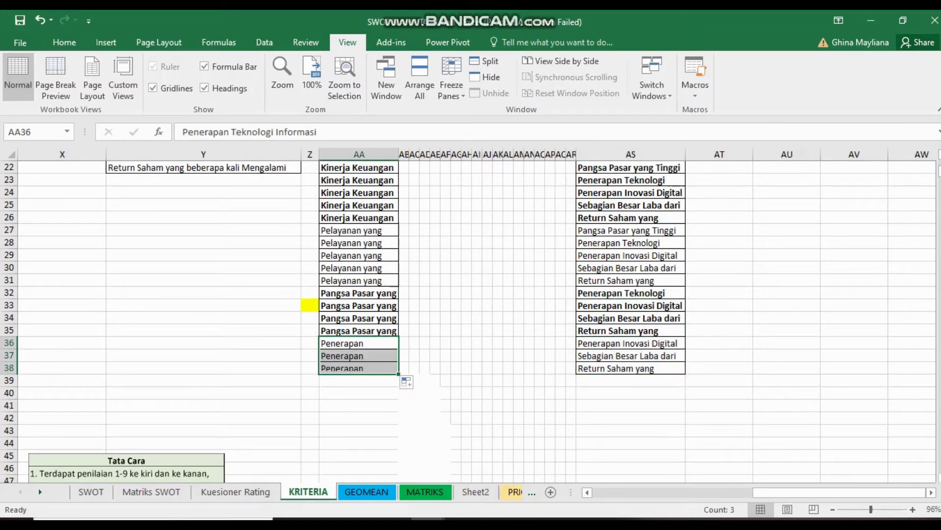
- Copy Penerapan Inovasi Digital from AS36 into AA39
{"action": "left_click", "coordinate": [630, 342]}
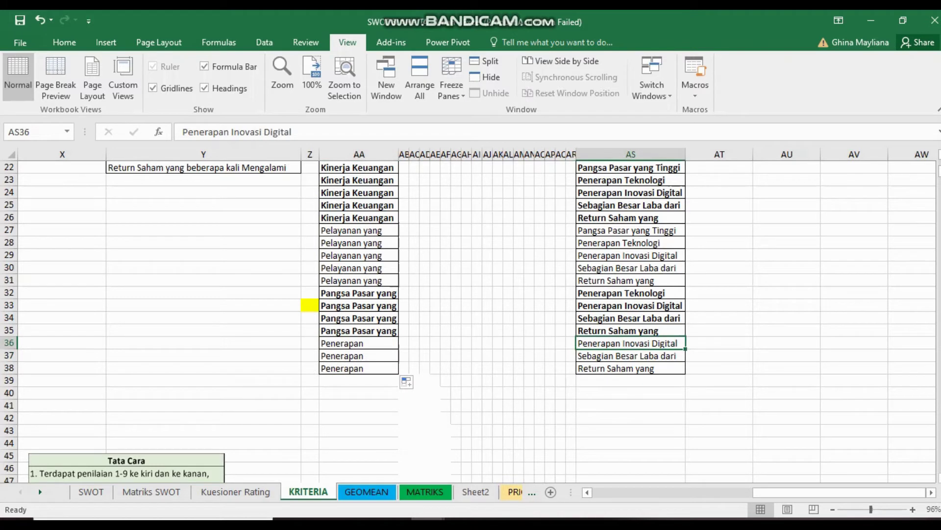
{"action": "key", "text": "ctrl+c"}
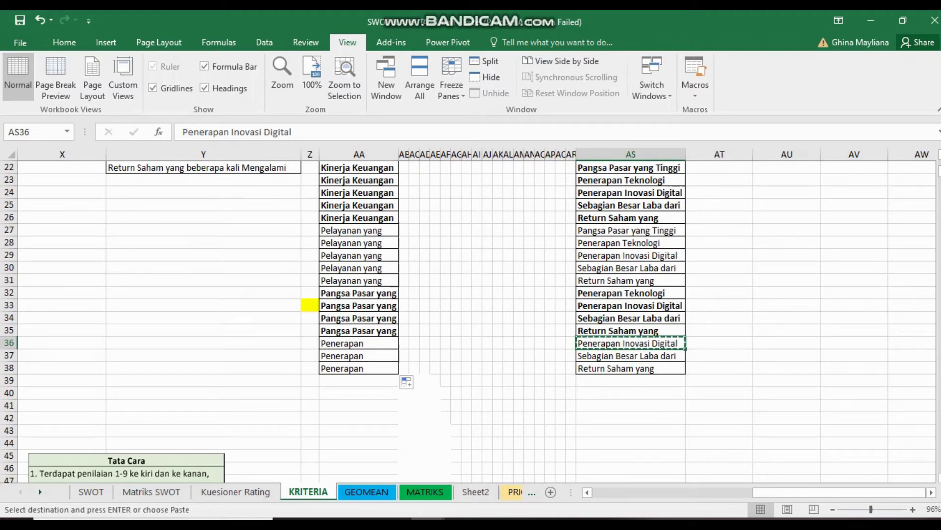
{"action": "left_click", "coordinate": [359, 380]}
{"action": "key", "text": "ctrl+v"}
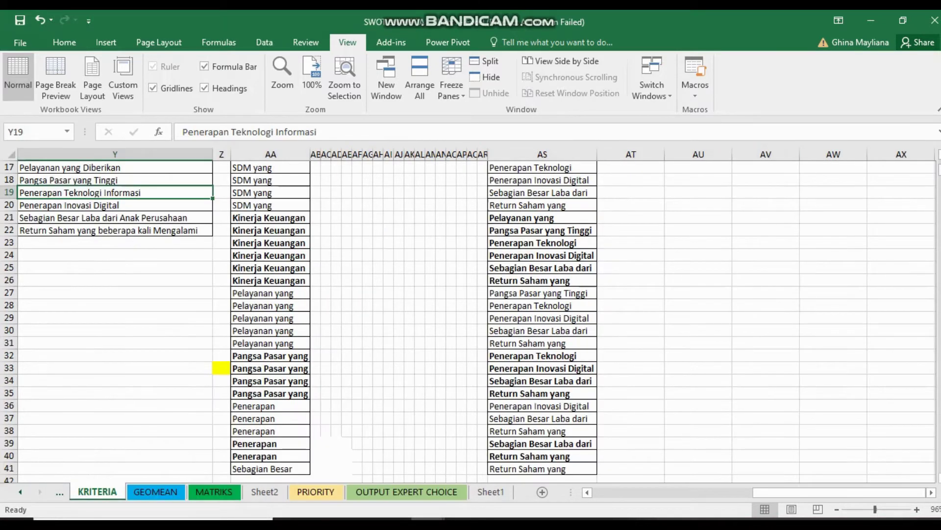
{"action": "scroll", "coordinate": [471, 319], "scroll_direction": "down", "scroll_amount": 3}
{"action": "scroll", "coordinate": [470, 319], "scroll_direction": "up", "scroll_amount": 2}
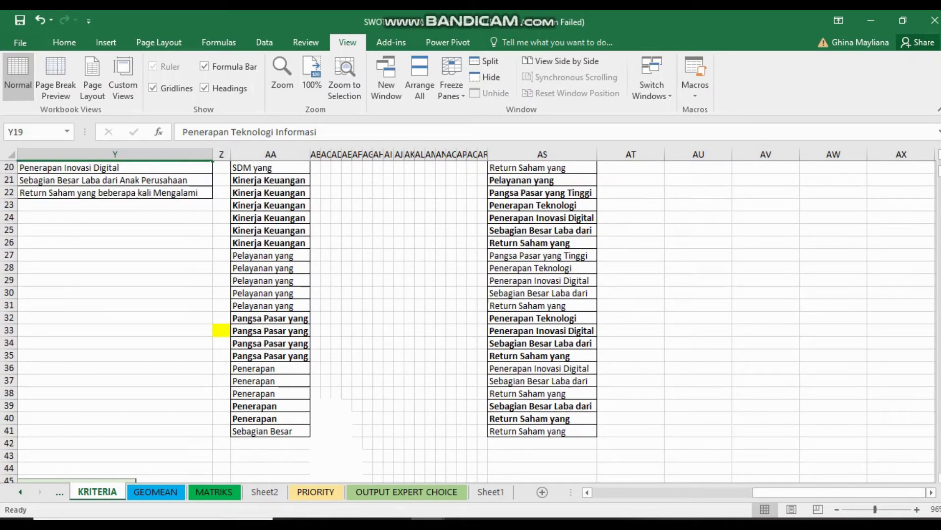
- On GEOMEAN, inspect the G5 and G6 formulas and the C3, H3, C5 criteria links, then return to KRITERIA
{"action": "key", "text": "ctrl+Page_Down"}
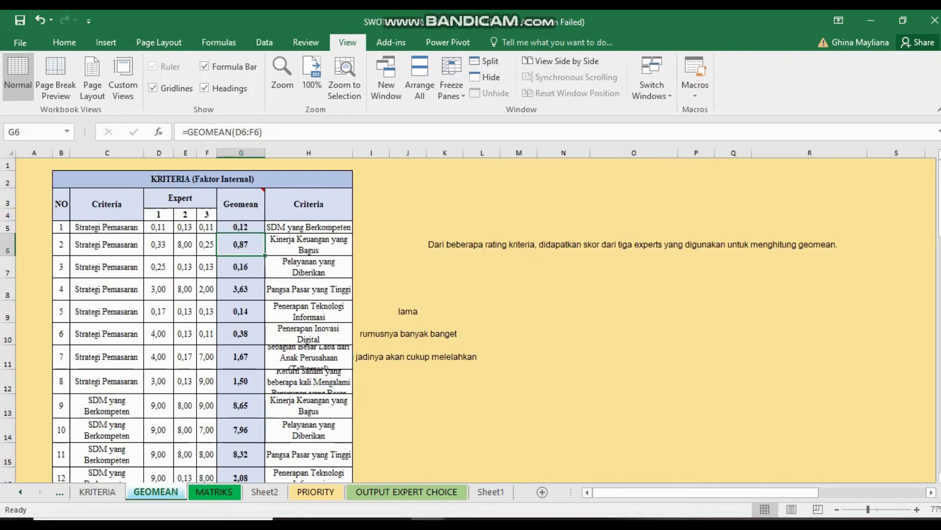
{"action": "left_click", "coordinate": [240, 226]}
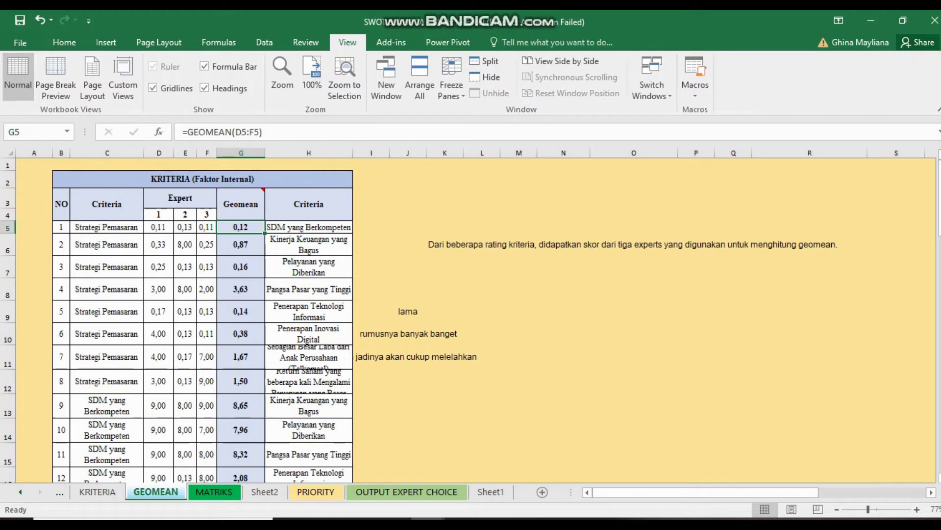
{"action": "left_click", "coordinate": [240, 244]}
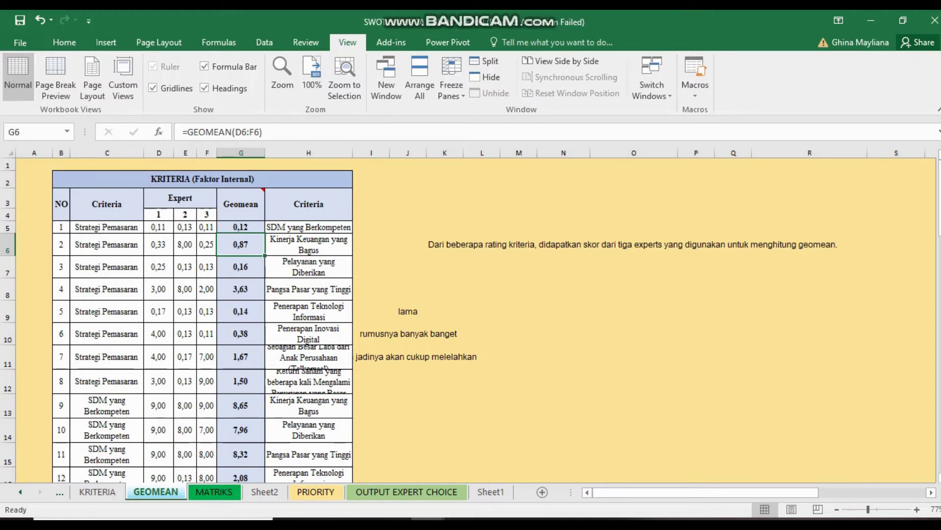
{"action": "left_click", "coordinate": [106, 203]}
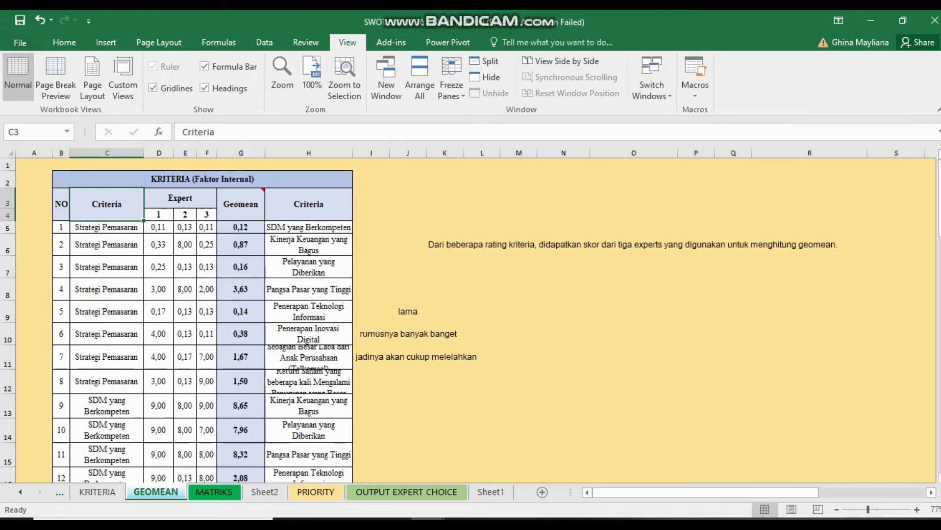
{"action": "left_click", "coordinate": [309, 203]}
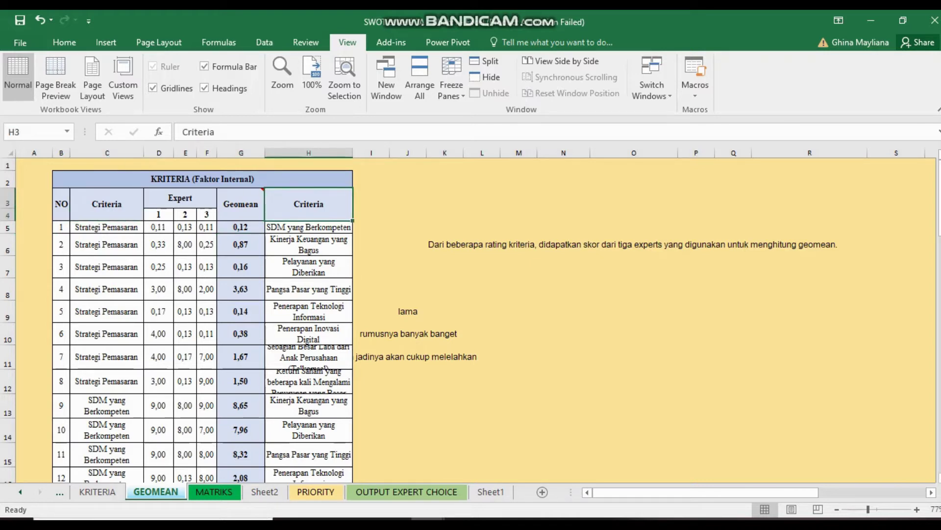
{"action": "left_click", "coordinate": [106, 226]}
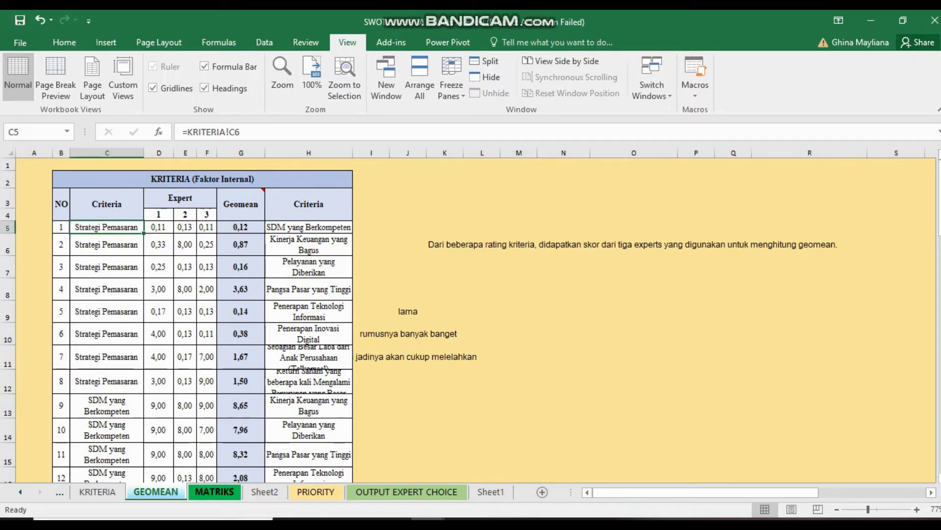
{"action": "left_click", "coordinate": [98, 491]}
- Select the KRITERIA column C criteria names, view the MATRIKS sheet, then go back to GEOMEAN
{"action": "scroll", "coordinate": [294, 319], "scroll_direction": "up", "scroll_amount": 1}
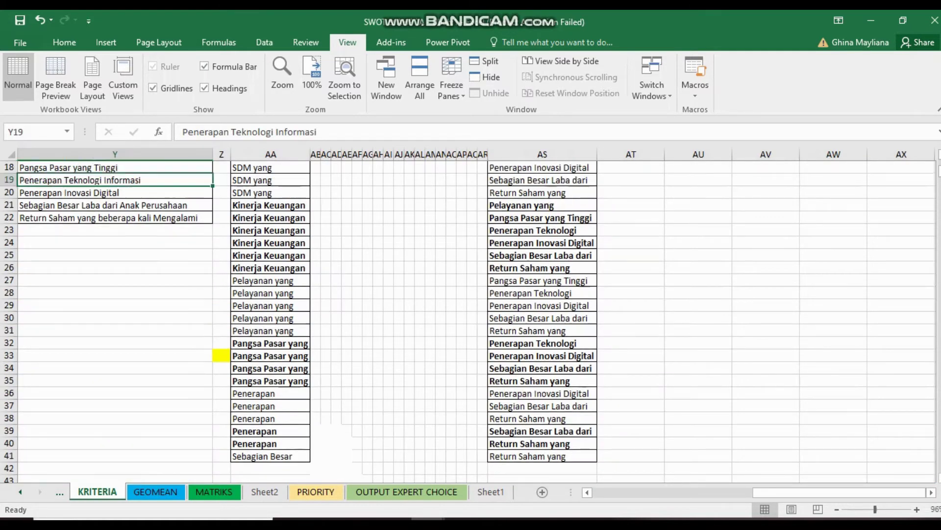
{"action": "scroll", "coordinate": [295, 318], "scroll_direction": "up", "scroll_amount": 5}
{"action": "left_click", "coordinate": [133, 230]}
{"action": "scroll", "coordinate": [441, 319], "scroll_direction": "left", "scroll_amount": 5}
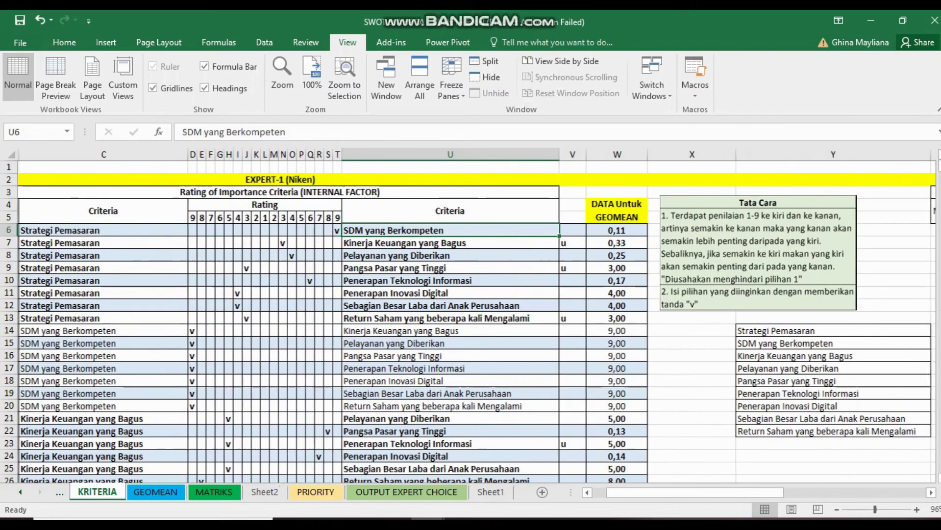
{"action": "mouse_move", "coordinate": [147, 230]}
{"action": "left_mouse_down"}
{"action": "mouse_move", "coordinate": [148, 456]}
{"action": "mouse_move", "coordinate": [147, 405]}
{"action": "left_mouse_up"}
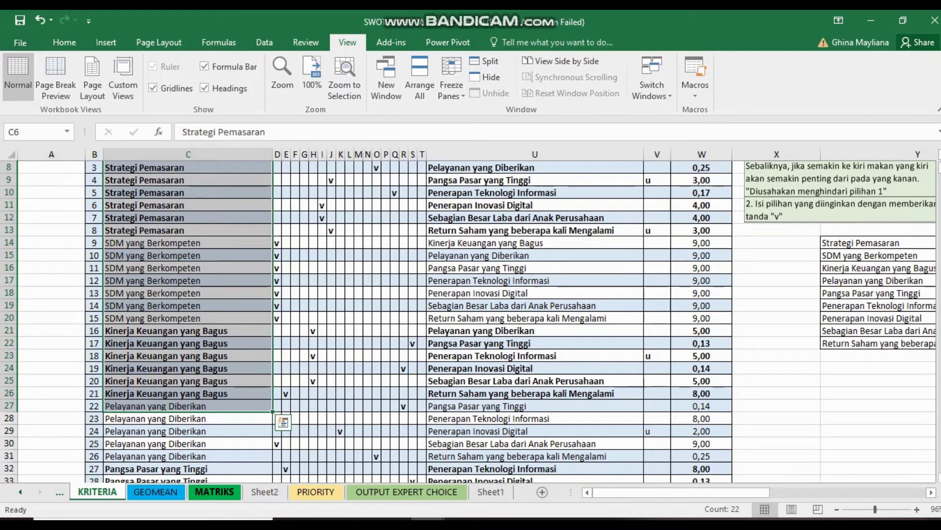
{"action": "left_click", "coordinate": [214, 491]}
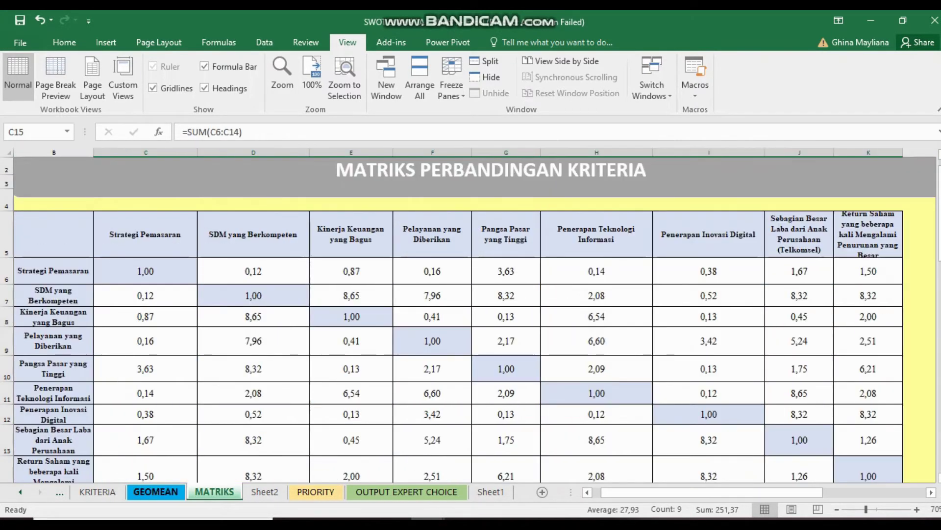
{"action": "left_click", "coordinate": [155, 492]}
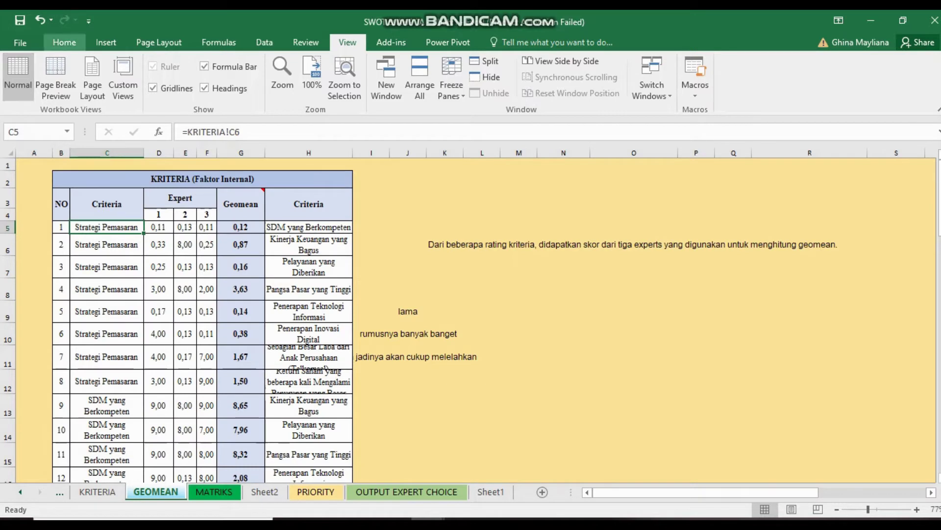
- Copy the C5 criterion link and browse the paste options without pasting anything
{"action": "left_click", "coordinate": [64, 43]}
{"action": "left_click", "coordinate": [17, 93]}
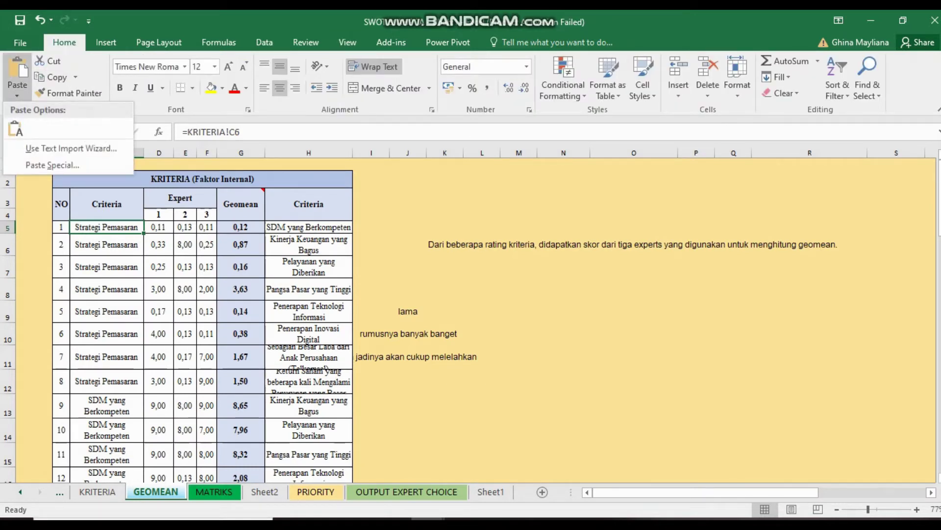
{"action": "left_click", "coordinate": [52, 165]}
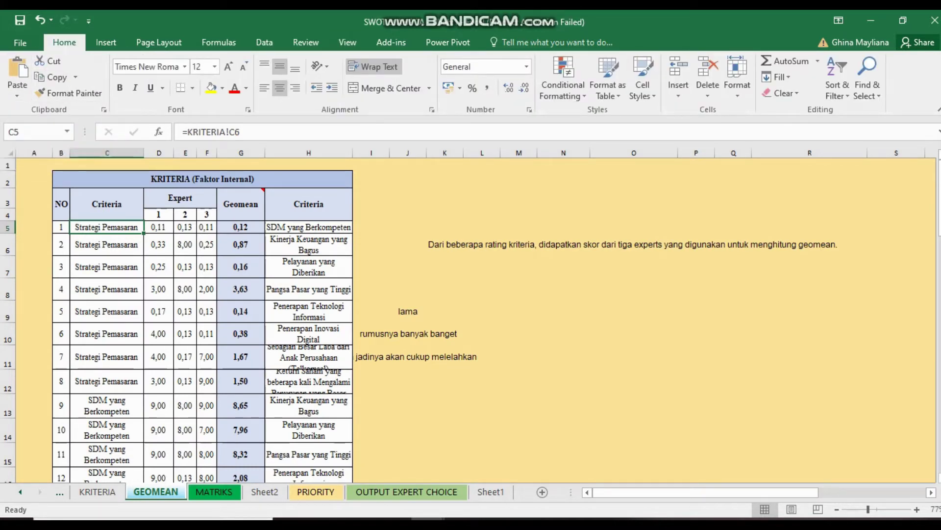
{"action": "key", "text": "ctrl+c"}
{"action": "key", "text": "Right"}
{"action": "key", "text": "Right"}
{"action": "key", "text": "Right"}
{"action": "key", "text": "Right"}
{"action": "key", "text": "Right"}
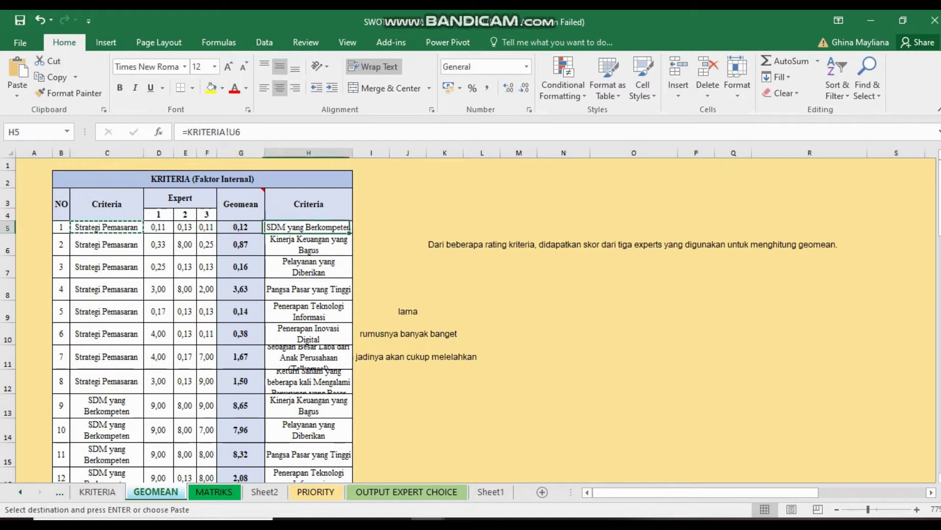
{"action": "left_click", "coordinate": [17, 94]}
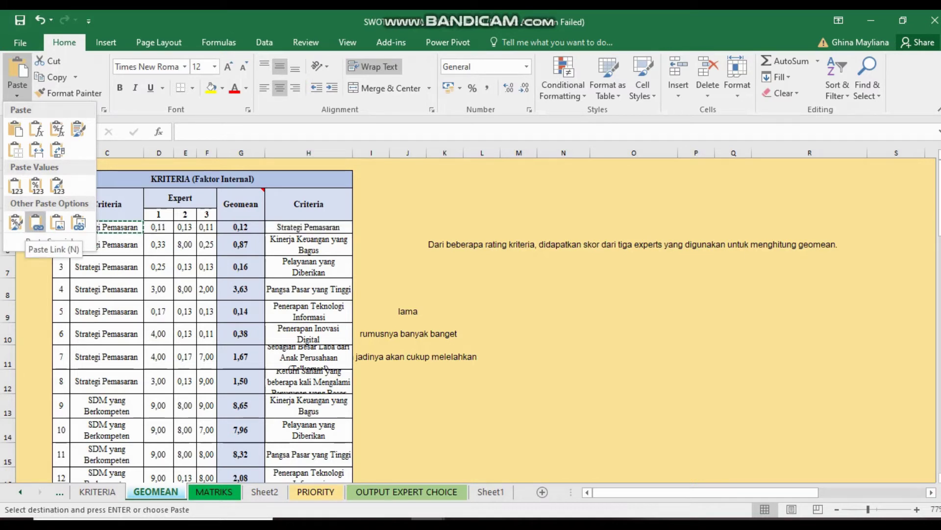
{"action": "key", "text": "Escape"}
{"action": "left_click", "coordinate": [159, 267]}
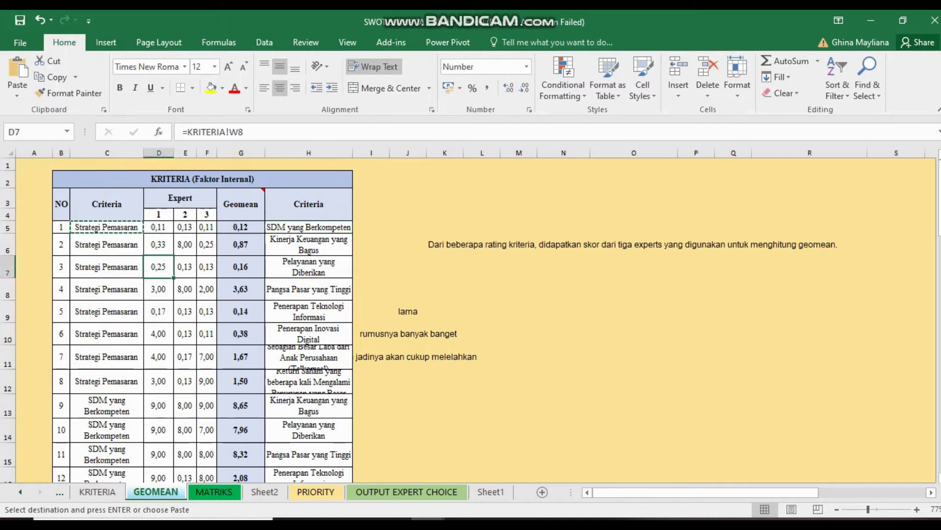
{"action": "key", "text": "Escape"}
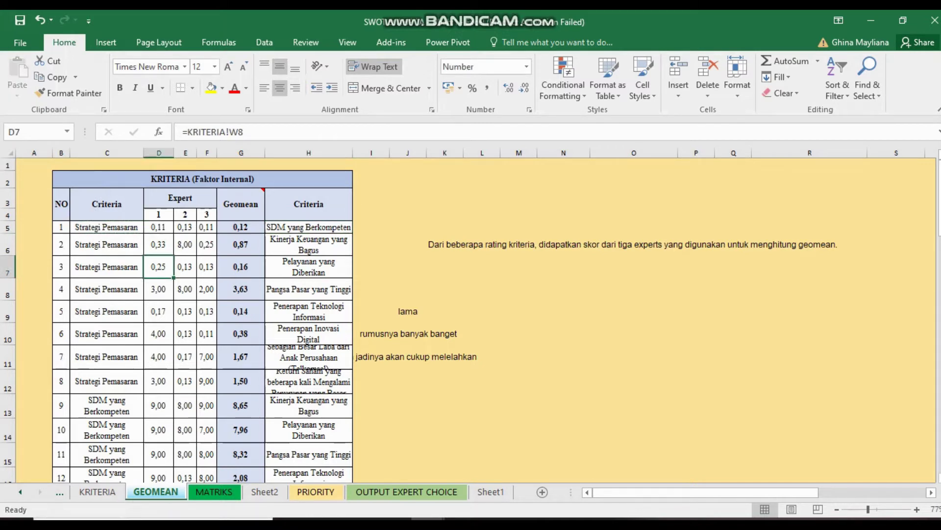
- Check D5's =KRITERIA!W6 link and G5's GEOMEAN formula across the first seven criteria, then open KRITERIA
{"action": "left_click", "coordinate": [159, 227]}
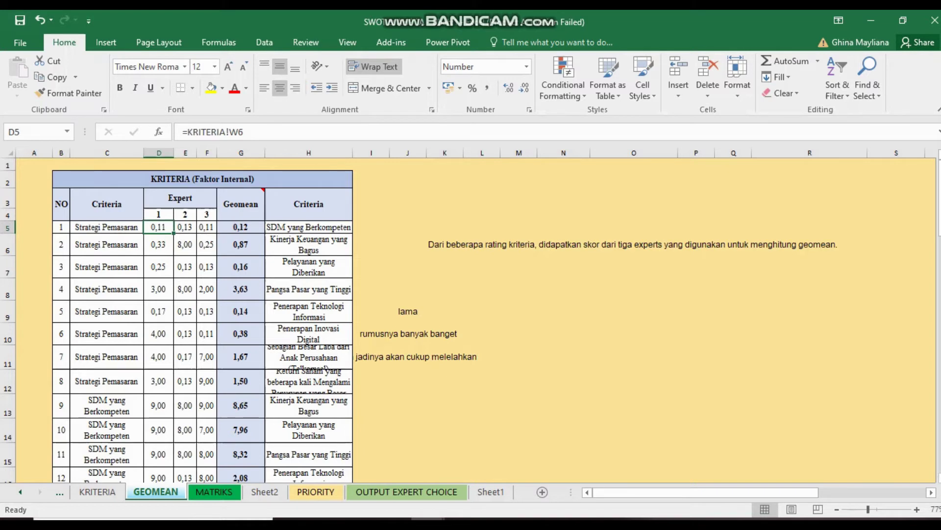
{"action": "left_click", "coordinate": [240, 226]}
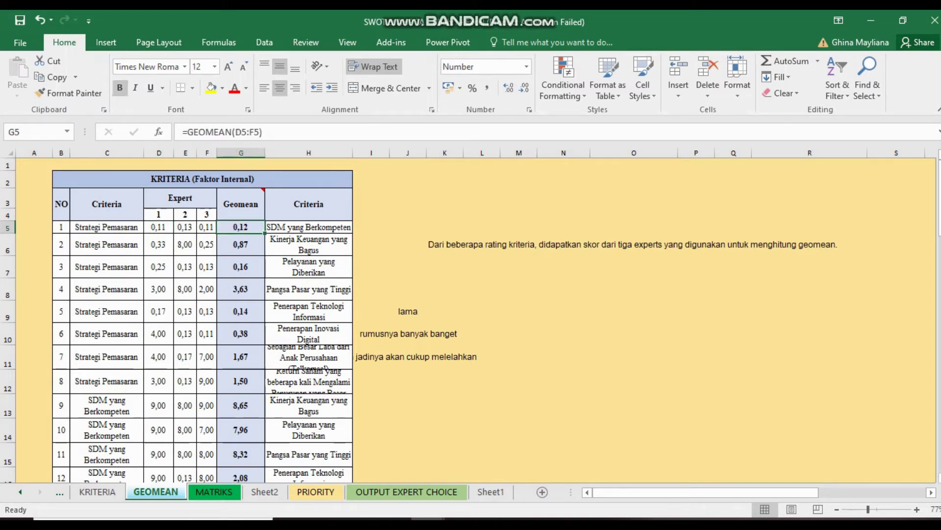
{"action": "left_click", "coordinate": [158, 226]}
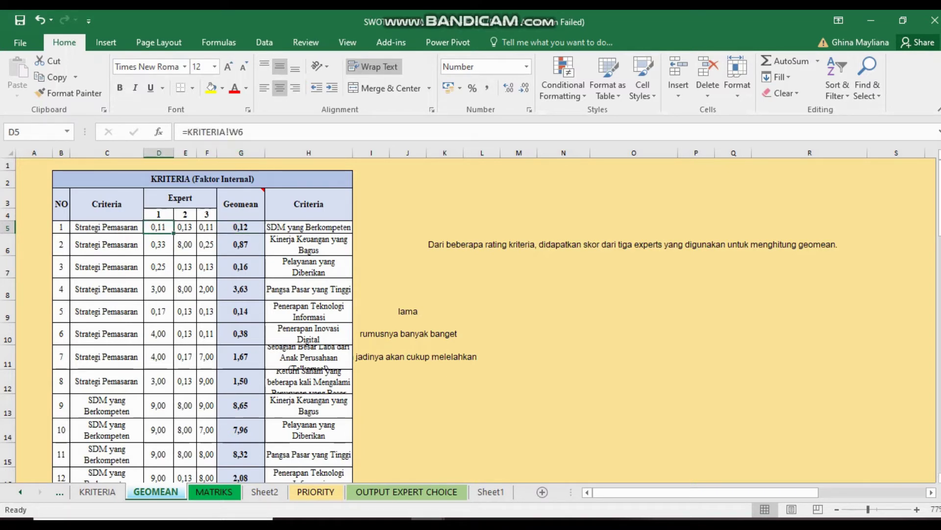
{"action": "left_click_drag", "start_coordinate": [158, 227], "coordinate": [206, 356]}
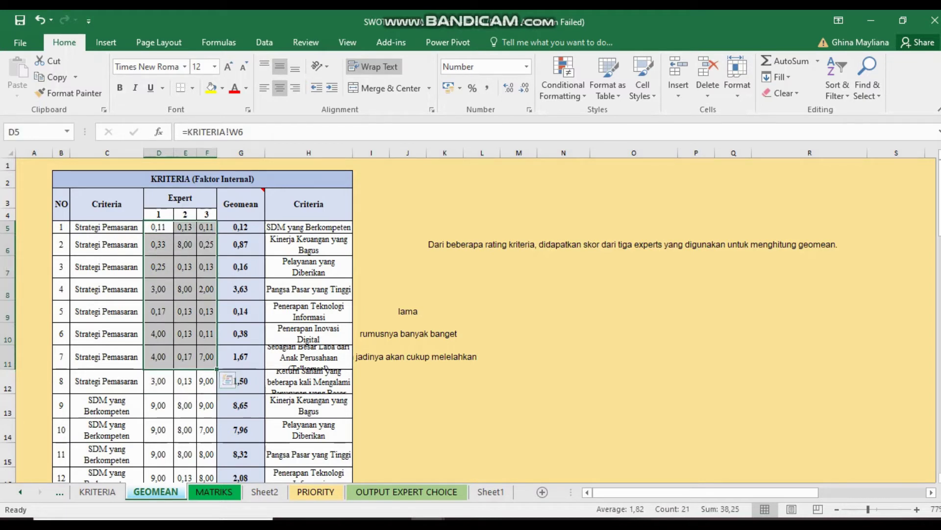
{"action": "left_click", "coordinate": [158, 226]}
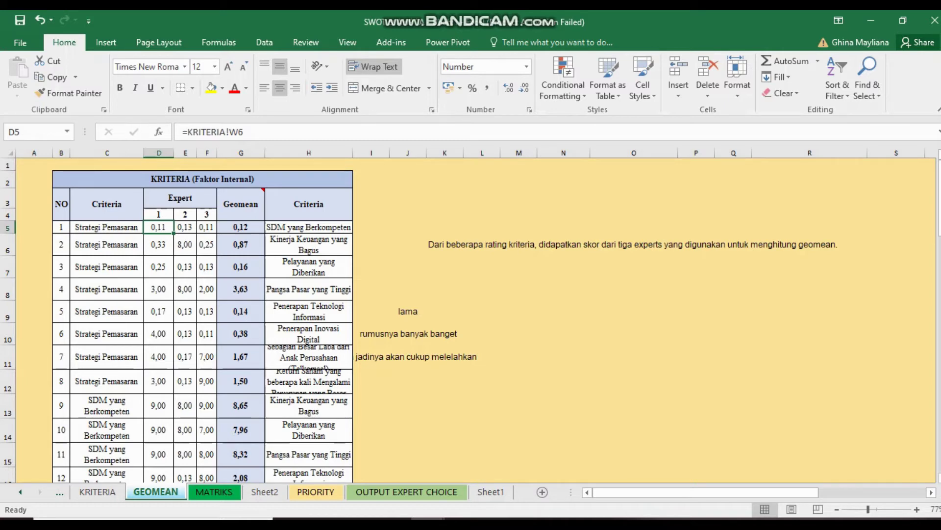
{"action": "left_click", "coordinate": [97, 491]}
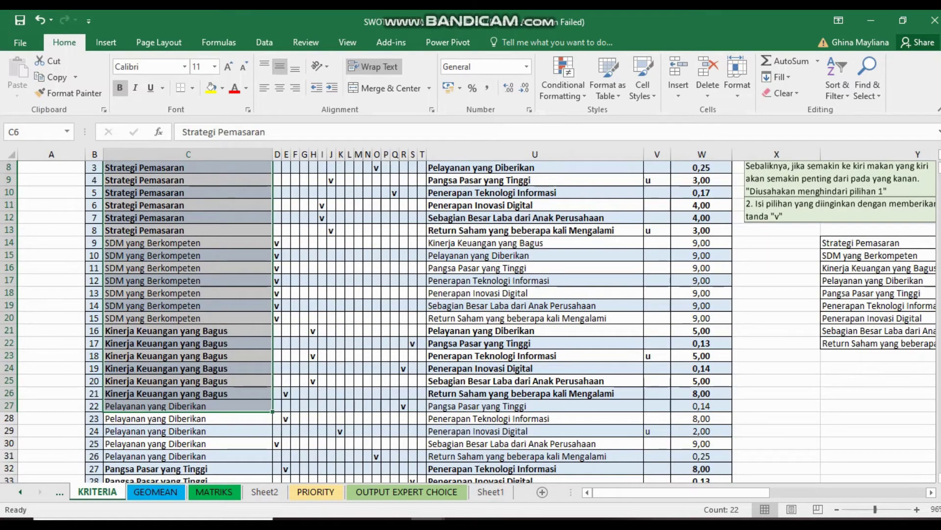
- Compare the first pair's rating tick on KRITERIA with its GEOMEAN value in W6
{"action": "left_click", "coordinate": [491, 255]}
{"action": "scroll", "coordinate": [490, 255], "scroll_direction": "right", "scroll_amount": 2}
{"action": "scroll", "coordinate": [468, 322], "scroll_direction": "up", "scroll_amount": 3}
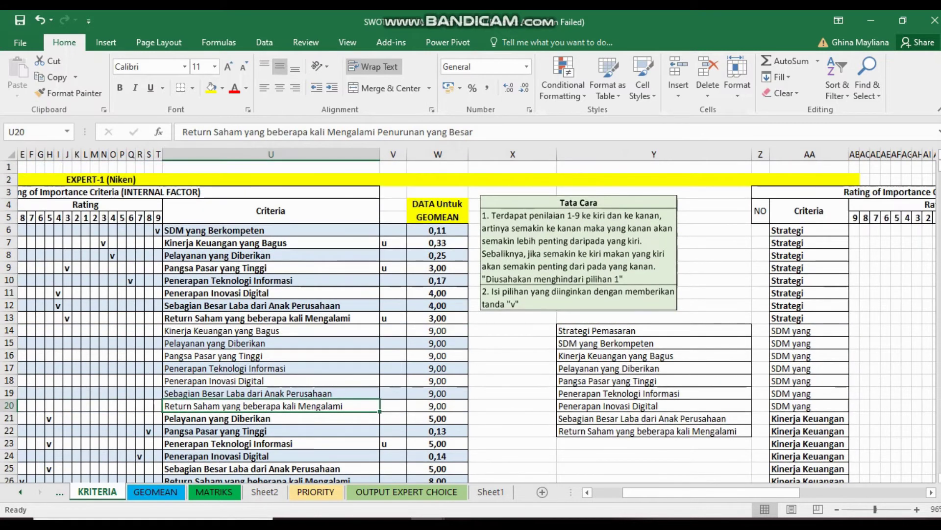
{"action": "left_click", "coordinate": [437, 255]}
{"action": "key", "text": "Up"}
{"action": "key", "text": "Up"}
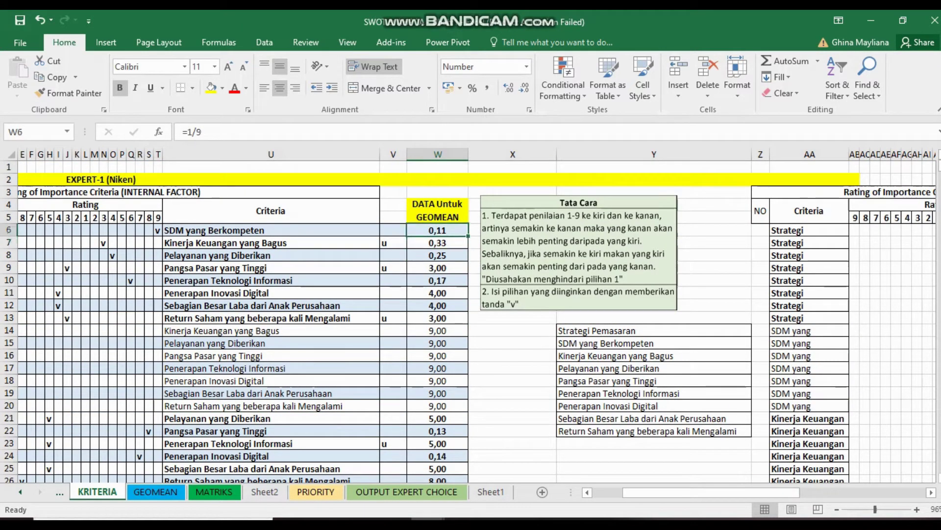
{"action": "key", "text": "Left"}
{"action": "key", "text": "Left"}
{"action": "key", "text": "Left"}
{"action": "key", "text": "Left"}
{"action": "key", "text": "Left"}
{"action": "key", "text": "Left"}
{"action": "key", "text": "Left"}
{"action": "key", "text": "Left"}
{"action": "key", "text": "Left"}
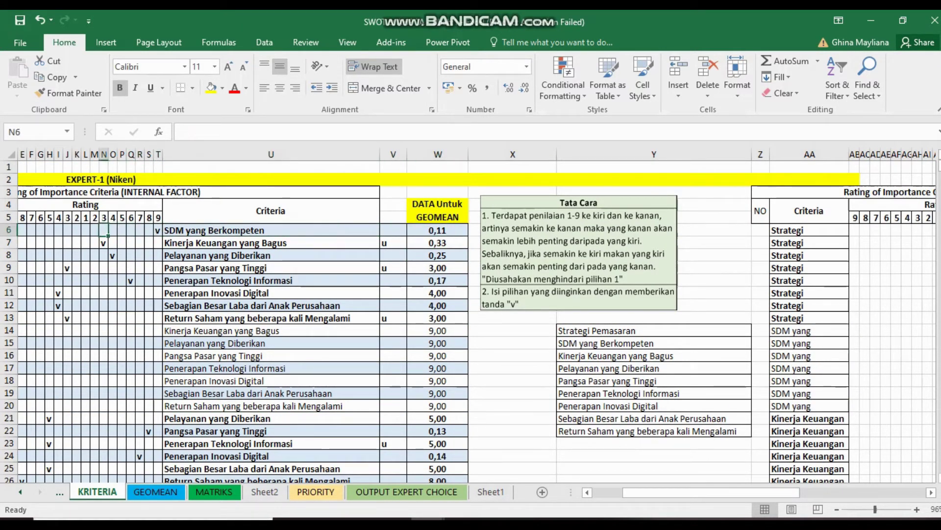
{"action": "key", "text": "Left"}
{"action": "key", "text": "Left"}
{"action": "key", "text": "Left"}
{"action": "key", "text": "Left"}
{"action": "key", "text": "Left"}
{"action": "key", "text": "Left"}
{"action": "key", "text": "Left"}
{"action": "key", "text": "Left"}
{"action": "key", "text": "Left"}
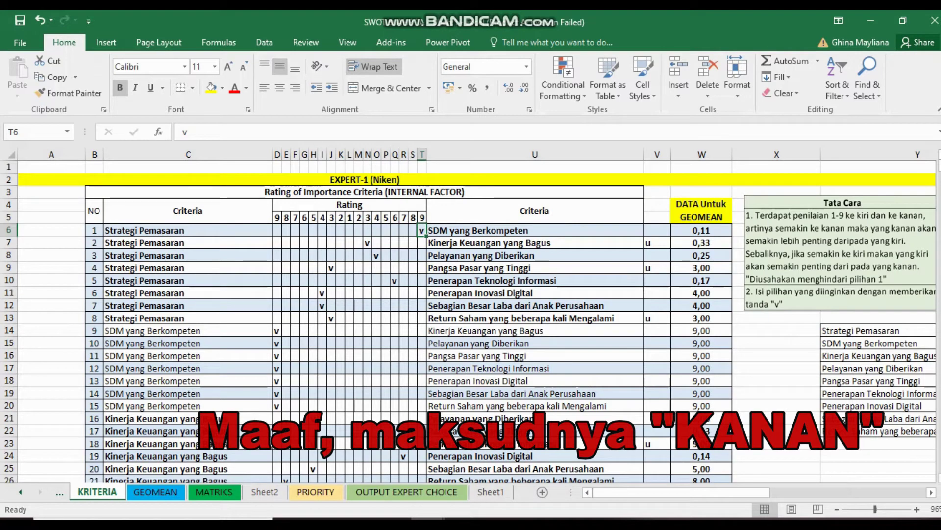
{"action": "left_click", "coordinate": [701, 230]}
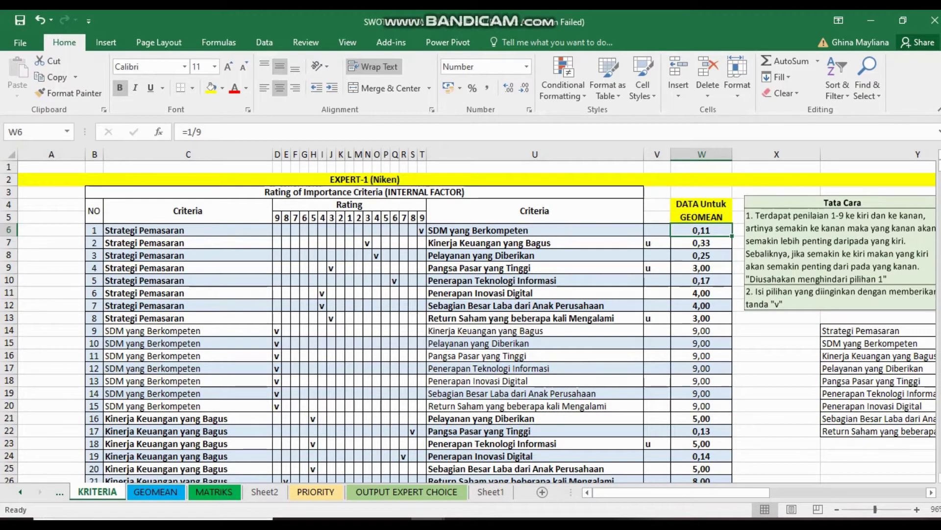
{"action": "left_click", "coordinate": [422, 230]}
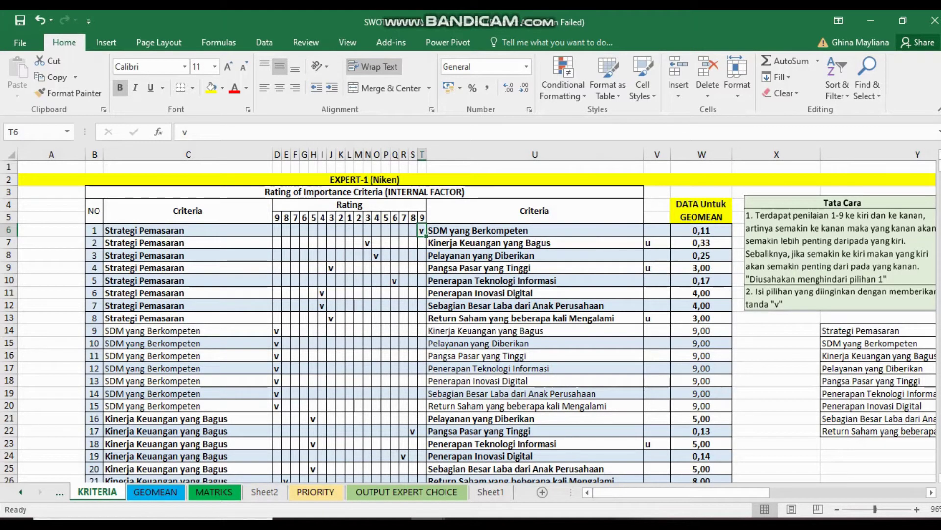
- Enter =1/9, =1/3 and =1/4 in W6, W7 and W8
{"action": "left_click", "coordinate": [702, 230]}
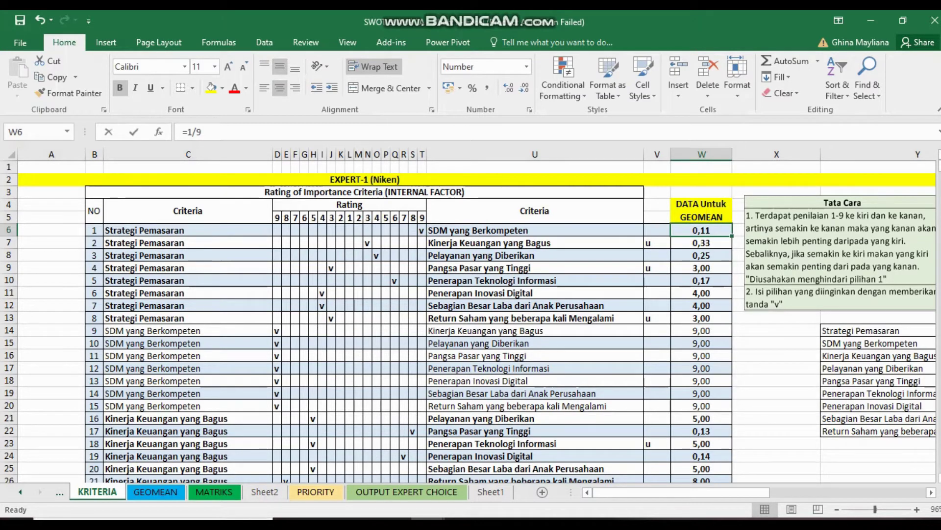
{"action": "type", "text": "=1/9"}
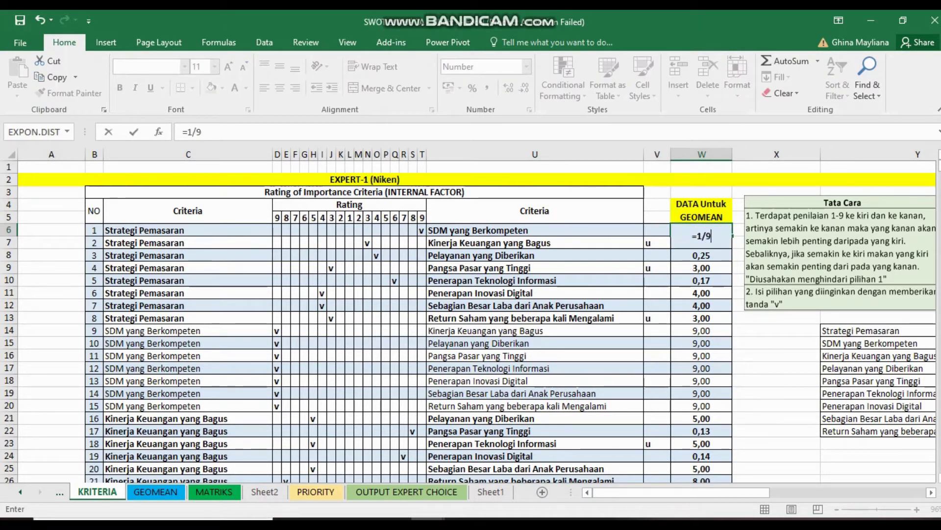
{"action": "key", "text": "Return"}
{"action": "type", "text": "=1/3"}
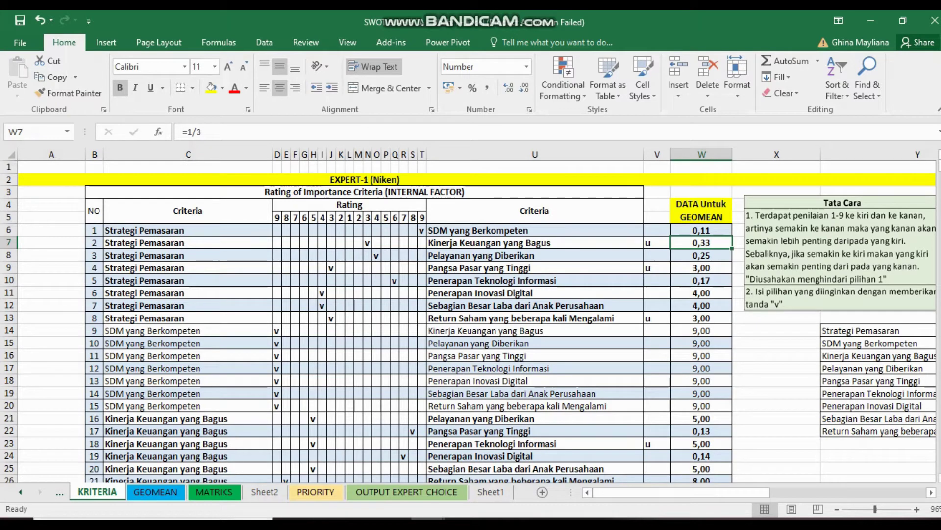
{"action": "left_click", "coordinate": [367, 243]}
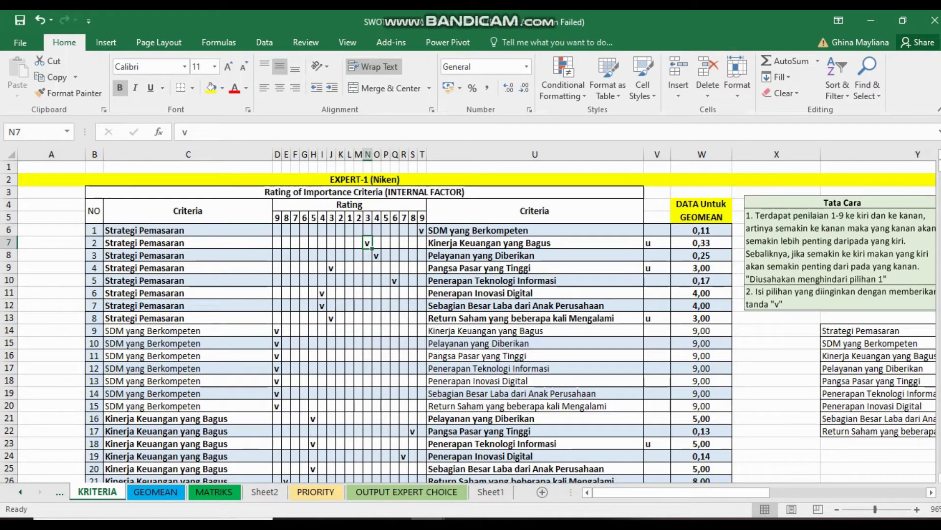
{"action": "left_click", "coordinate": [702, 243]}
{"action": "type", "text": "=1/3"}
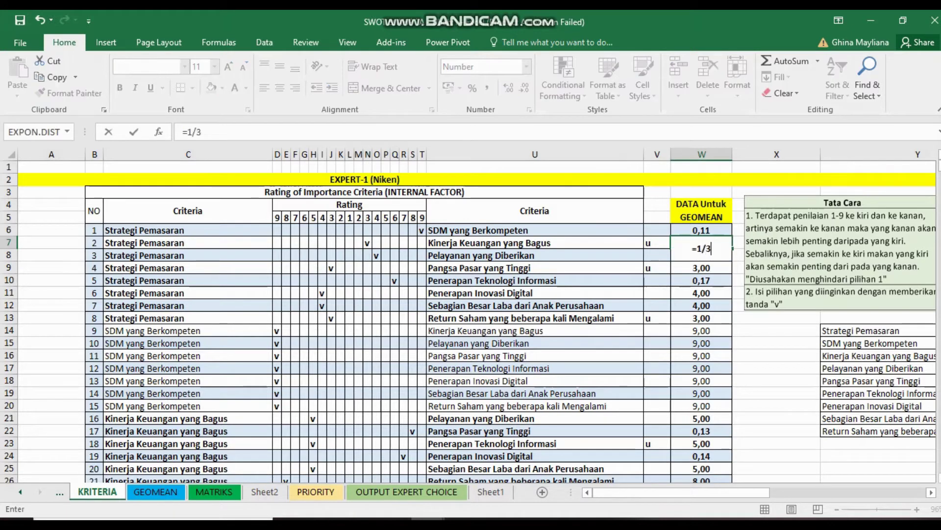
{"action": "key", "text": "Return"}
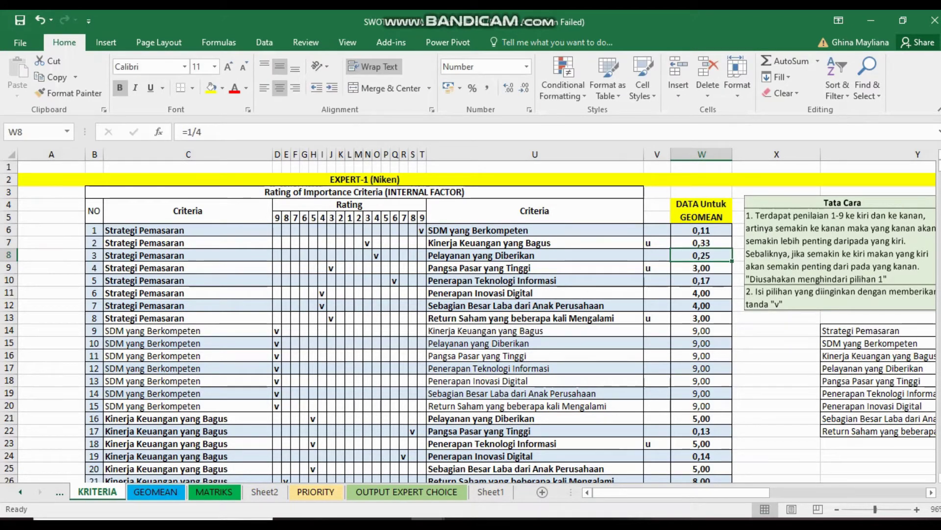
{"action": "type", "text": "=1/4"}
{"action": "key", "text": "Return"}
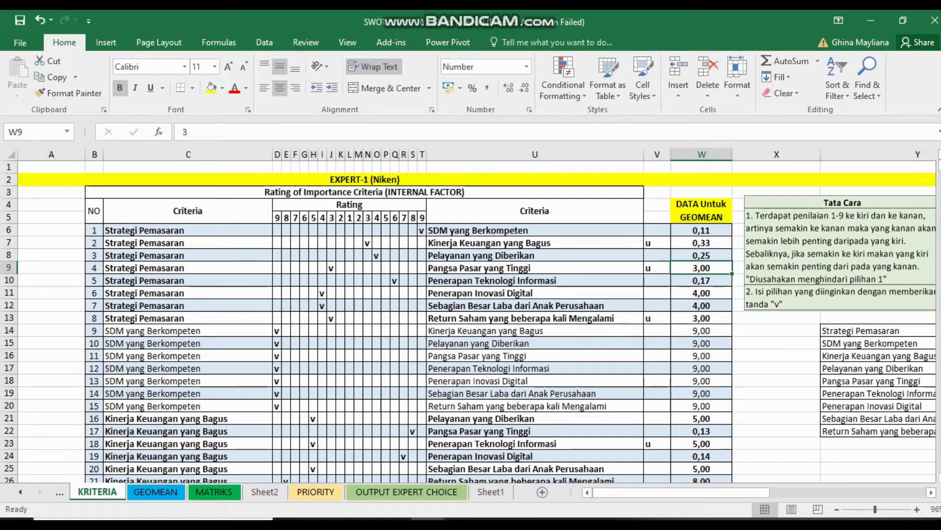
- Review the first rows' rating ticks and their GEOMEAN data values in column W
{"action": "left_click_drag", "start_coordinate": [702, 230], "coordinate": [368, 255]}
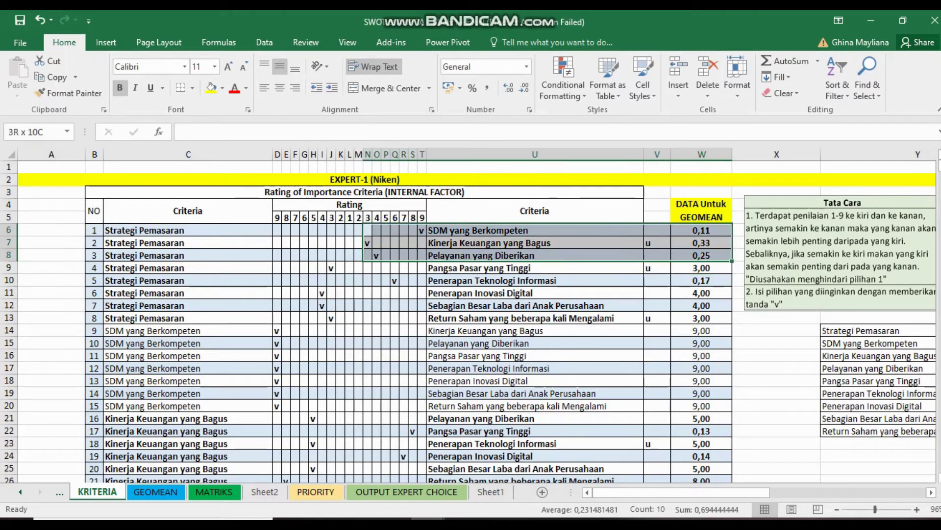
{"action": "left_click", "coordinate": [358, 230]}
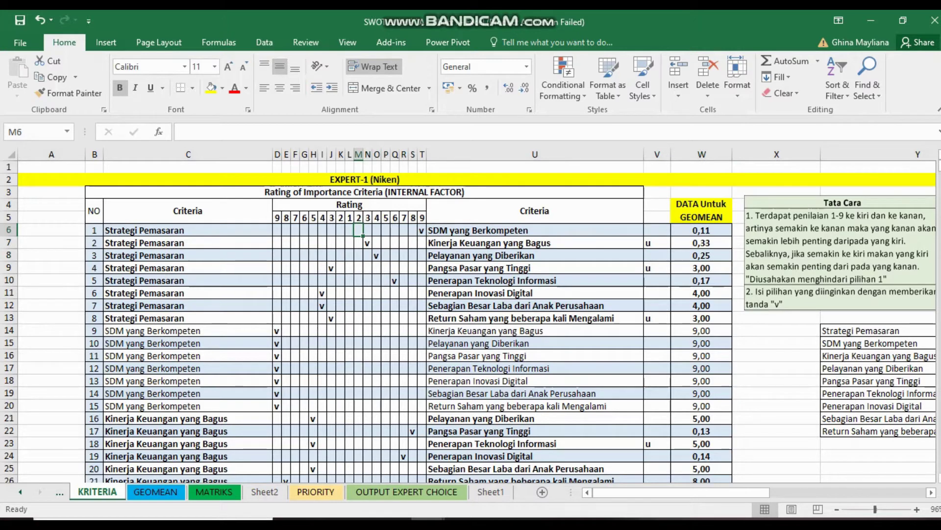
{"action": "left_click", "coordinate": [701, 230]}
{"action": "key", "text": "Down"}
{"action": "key", "text": "Down"}
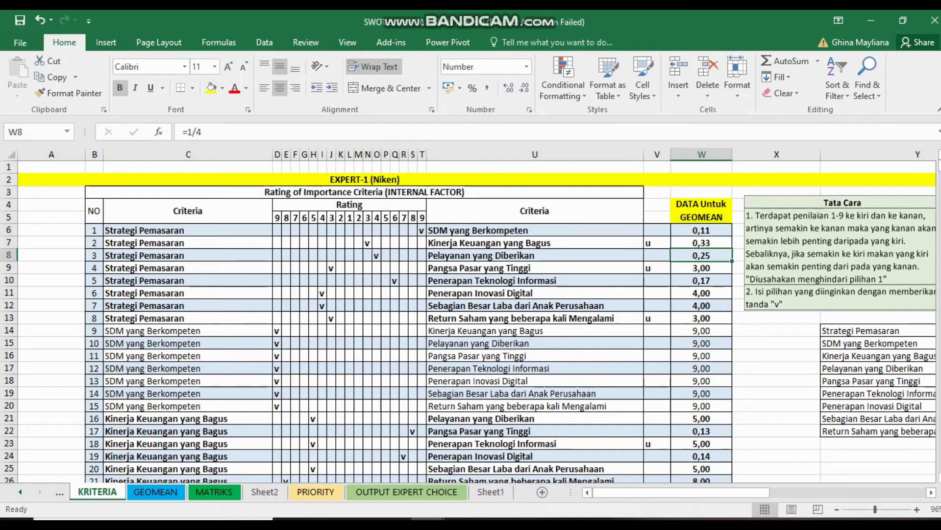
{"action": "key", "text": "Down"}
{"action": "key", "text": "Down"}
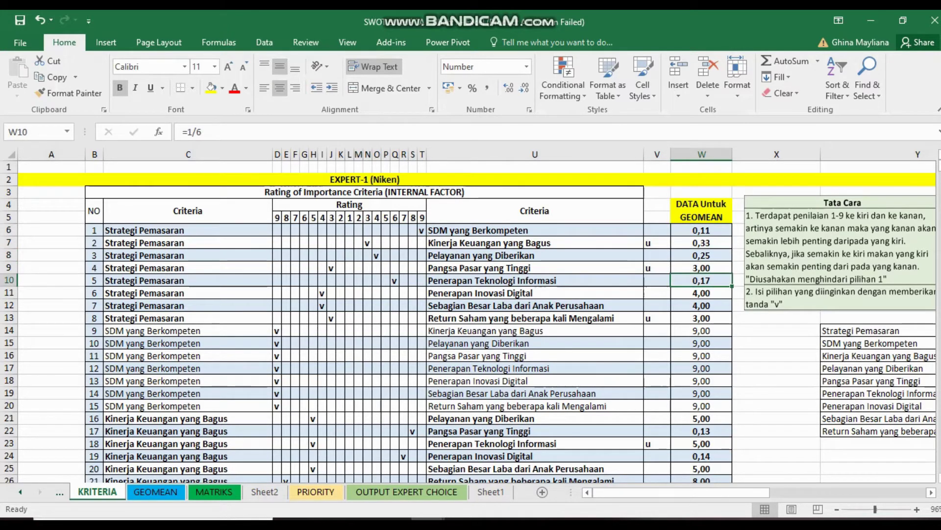
{"action": "left_click", "coordinate": [331, 268]}
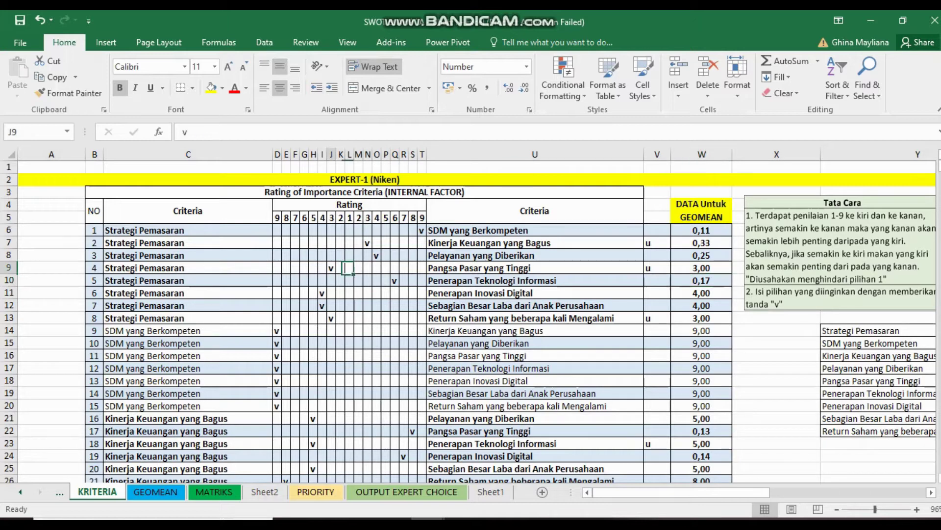
{"action": "left_click", "coordinate": [349, 268]}
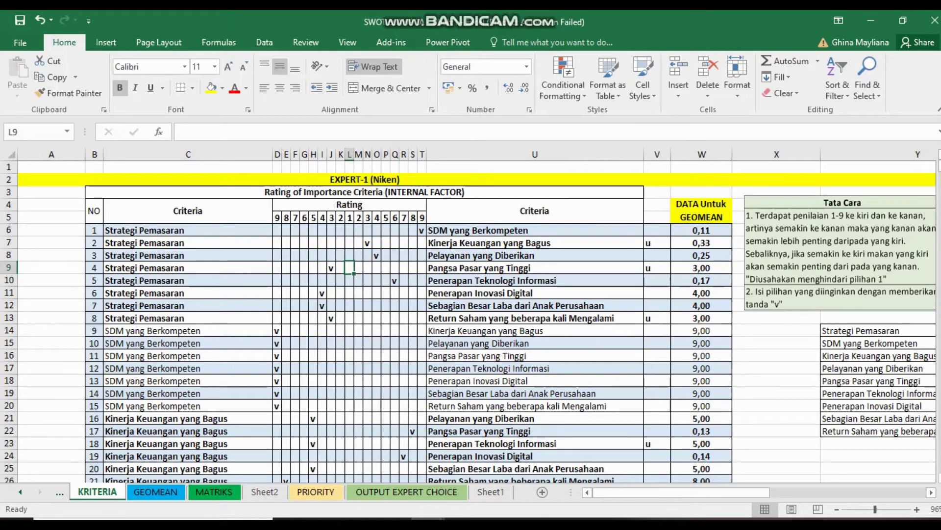
{"action": "left_click", "coordinate": [332, 268]}
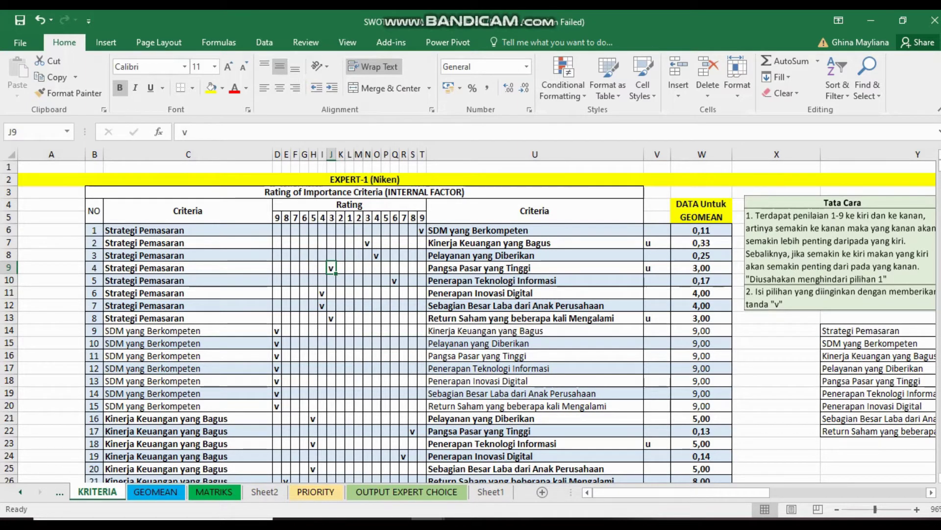
- Enter 3 for the fourth row and =1/6 for the fifth row in column W
{"action": "left_click", "coordinate": [701, 268]}
{"action": "type", "text": "3"}
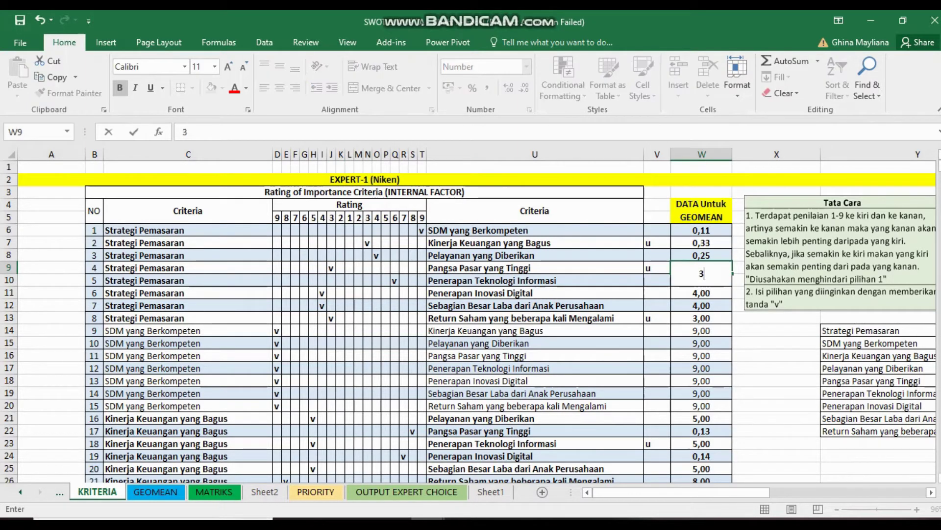
{"action": "key", "text": "Return"}
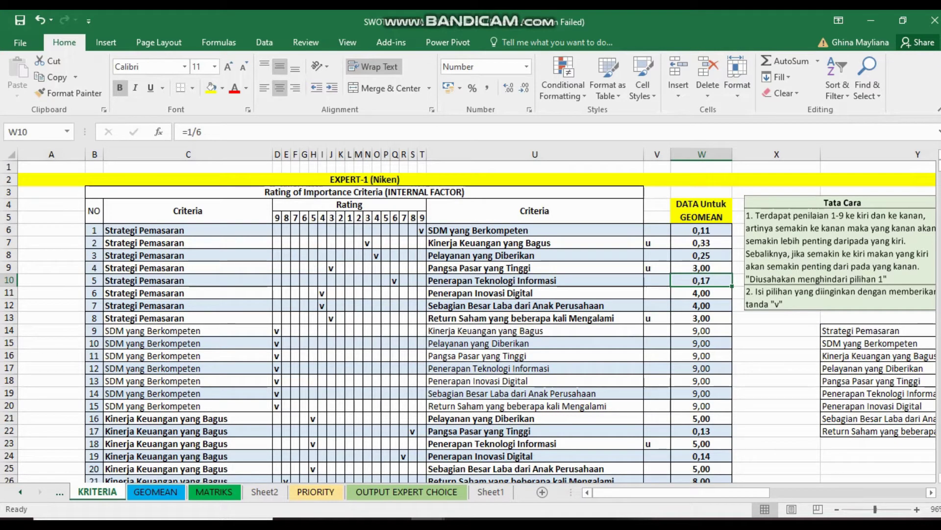
{"action": "type", "text": "=1/6"}
{"action": "key", "text": "Return"}
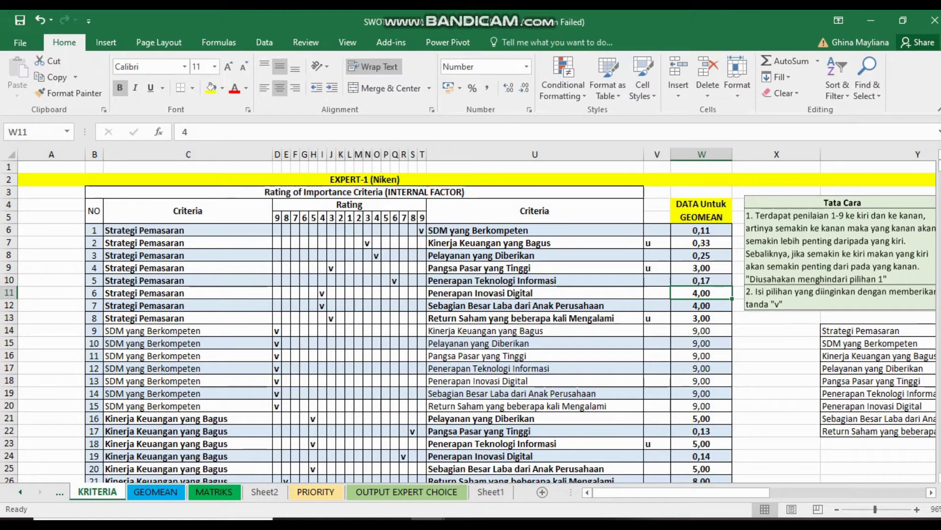
- Fill W14 through W20 with the rating value 9
{"action": "left_click", "coordinate": [701, 305]}
{"action": "left_click", "coordinate": [701, 317]}
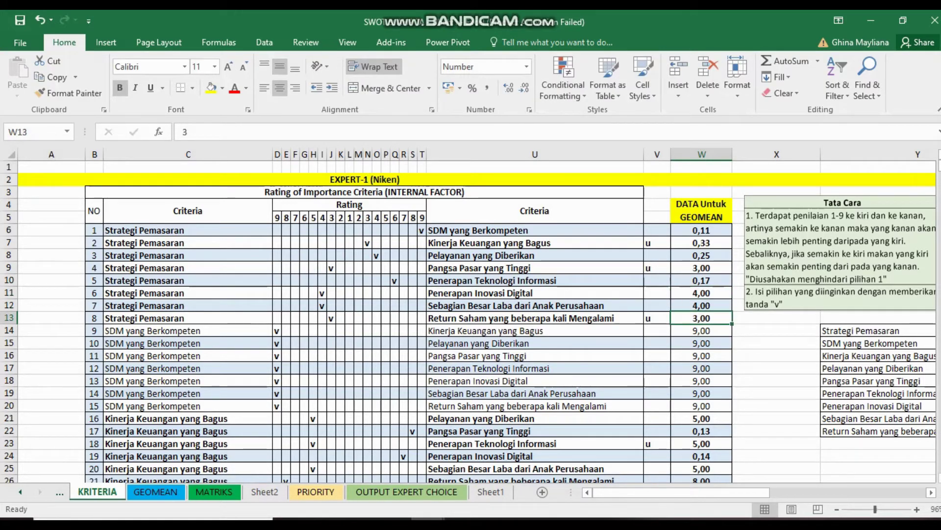
{"action": "left_click", "coordinate": [701, 330]}
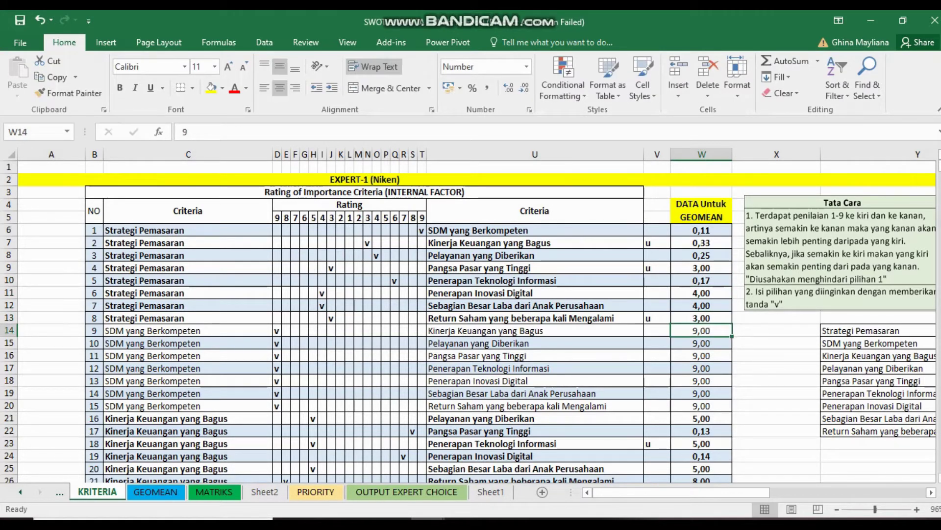
{"action": "type", "text": "9"}
{"action": "key", "text": "Return"}
{"action": "type", "text": "9"}
{"action": "key", "text": "Return"}
{"action": "type", "text": "9"}
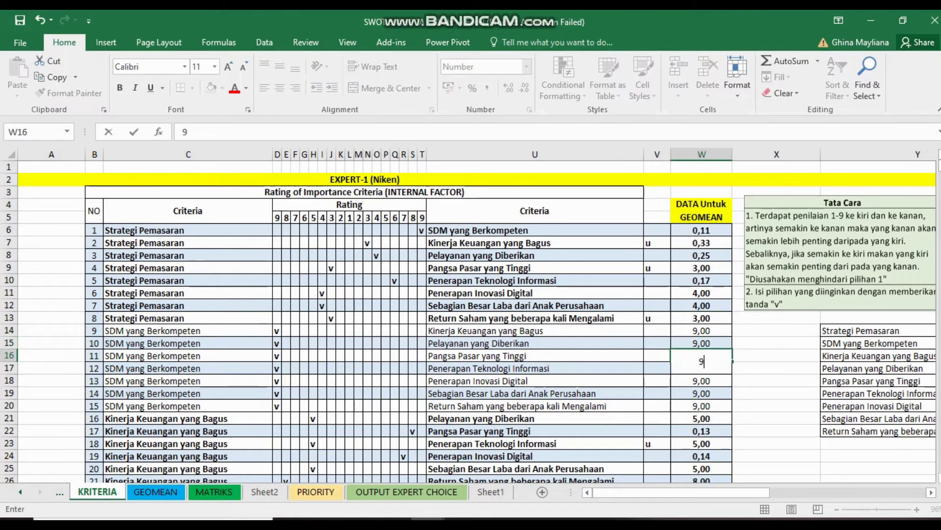
{"action": "key", "text": "Return"}
{"action": "type", "text": "9 9 9 9"}
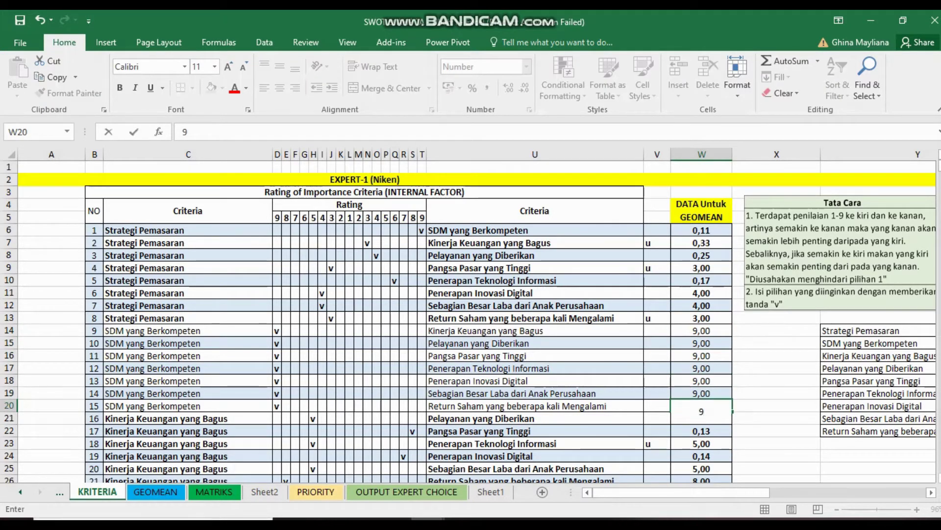
{"action": "key", "text": "Return"}
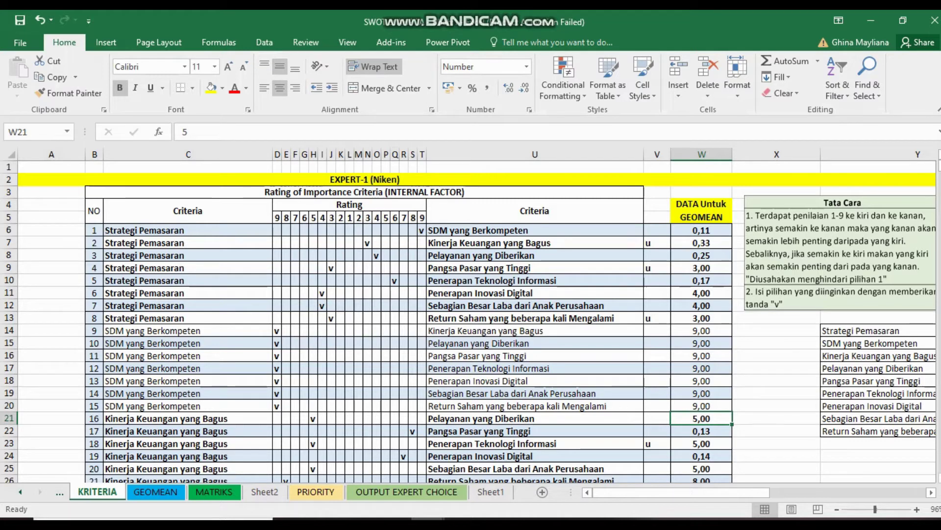
- Enter 5 in W21 and =1/8 in W22
{"action": "type", "text": "5"}
{"action": "key", "text": "Return"}
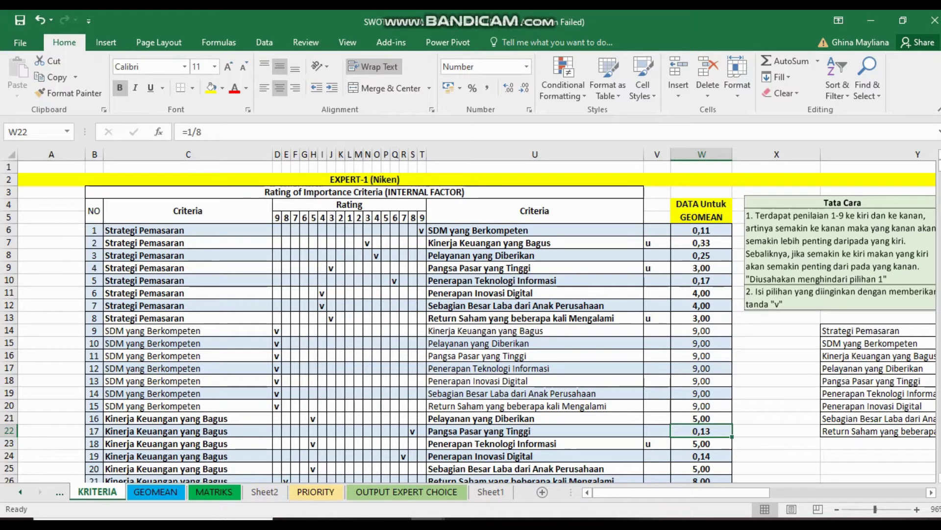
{"action": "type", "text": "=1/8"}
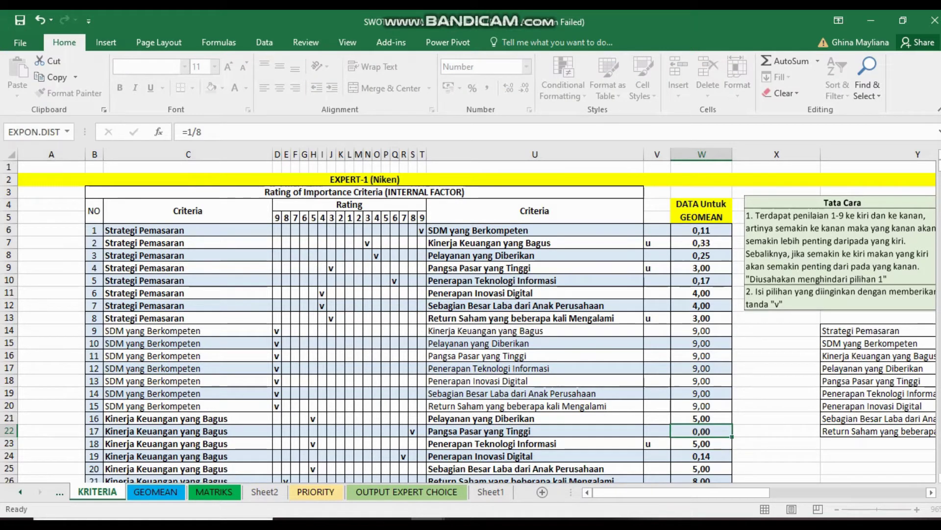
{"action": "key", "text": "Return"}
{"action": "key", "text": "Return"}
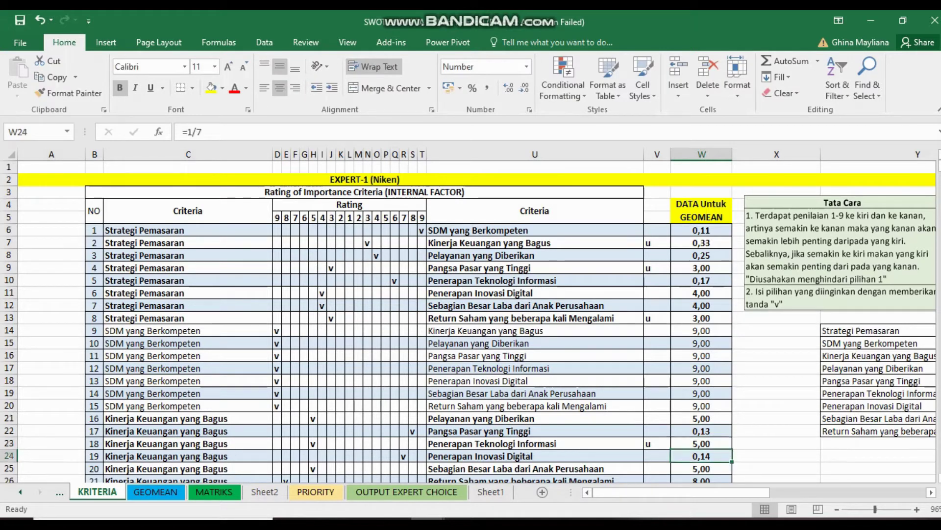
- Look over the remaining external factor ratings down to W34, then show the PRIORITY sheet
{"action": "scroll", "coordinate": [471, 319], "scroll_direction": "down", "scroll_amount": 6}
{"action": "scroll", "coordinate": [471, 319], "scroll_direction": "down", "scroll_amount": 2}
{"action": "left_click", "coordinate": [701, 293]}
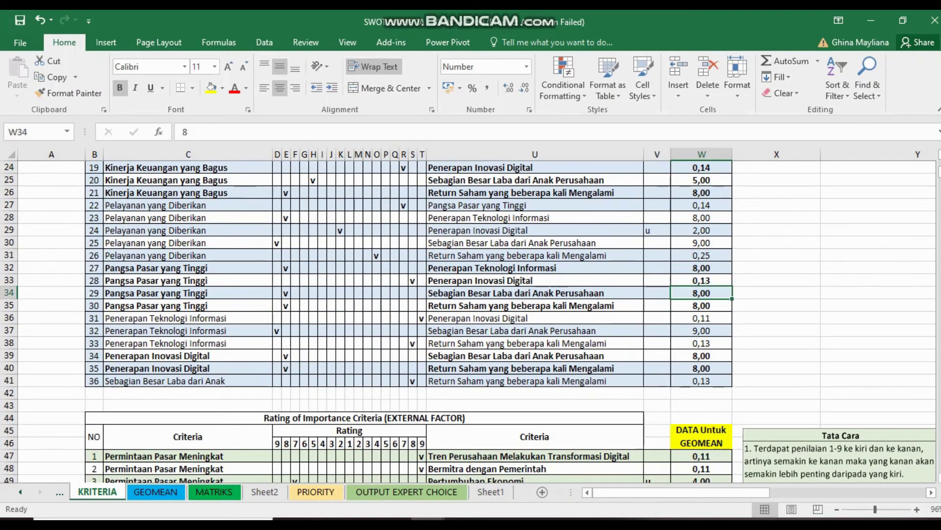
{"action": "scroll", "coordinate": [469, 321], "scroll_direction": "up", "scroll_amount": 6}
{"action": "scroll", "coordinate": [468, 321], "scroll_direction": "down", "scroll_amount": 6}
{"action": "left_click", "coordinate": [517, 342]}
{"action": "scroll", "coordinate": [490, 319], "scroll_direction": "down", "scroll_amount": 2}
{"action": "scroll", "coordinate": [490, 319], "scroll_direction": "down", "scroll_amount": 3}
{"action": "left_click", "coordinate": [535, 380]}
{"action": "scroll", "coordinate": [490, 319], "scroll_direction": "up", "scroll_amount": 9}
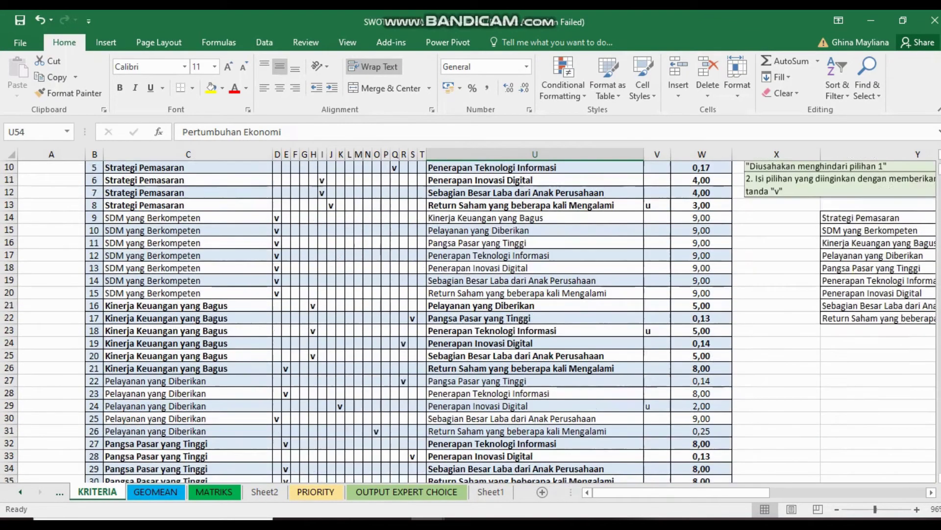
{"action": "scroll", "coordinate": [470, 319], "scroll_direction": "up", "scroll_amount": 3}
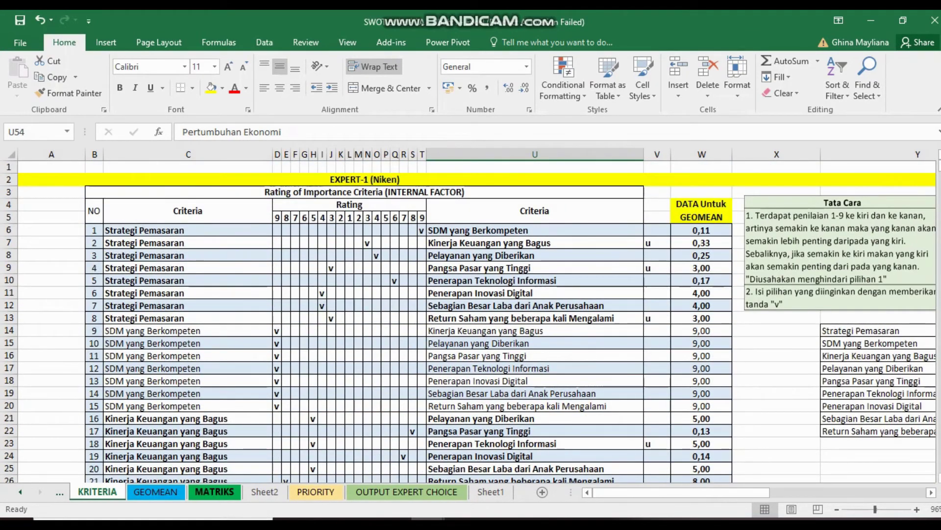
{"action": "left_click", "coordinate": [316, 491]}
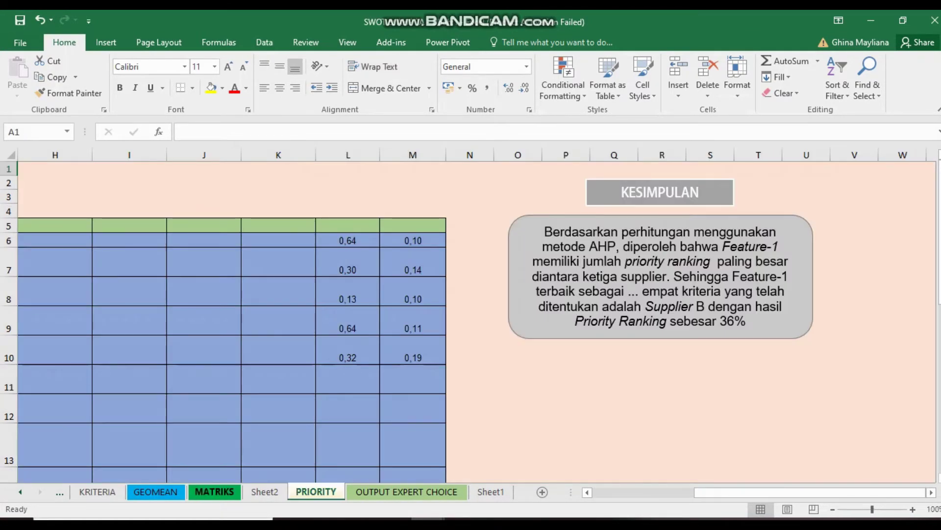
{"action": "left_click", "coordinate": [155, 491]}
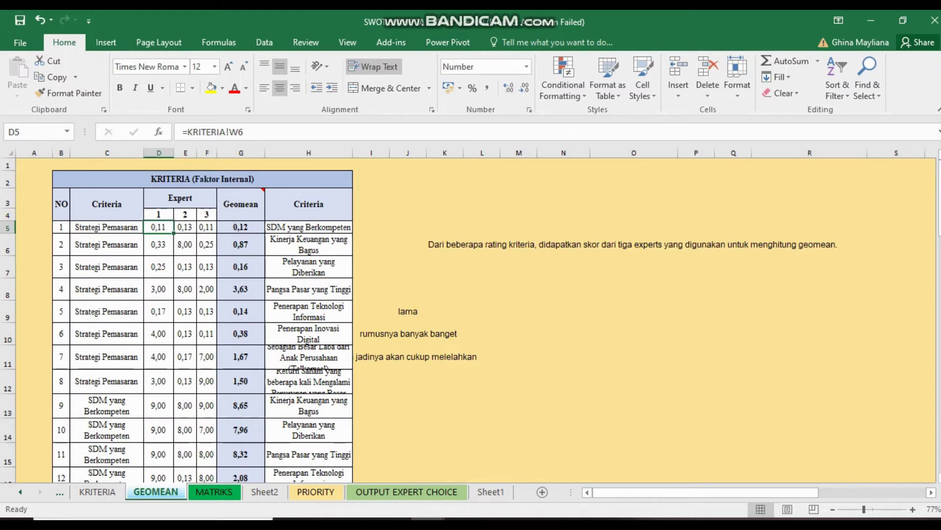
{"action": "left_click", "coordinate": [241, 227]}
{"action": "left_click", "coordinate": [159, 227]}
{"action": "type", "text": "="}
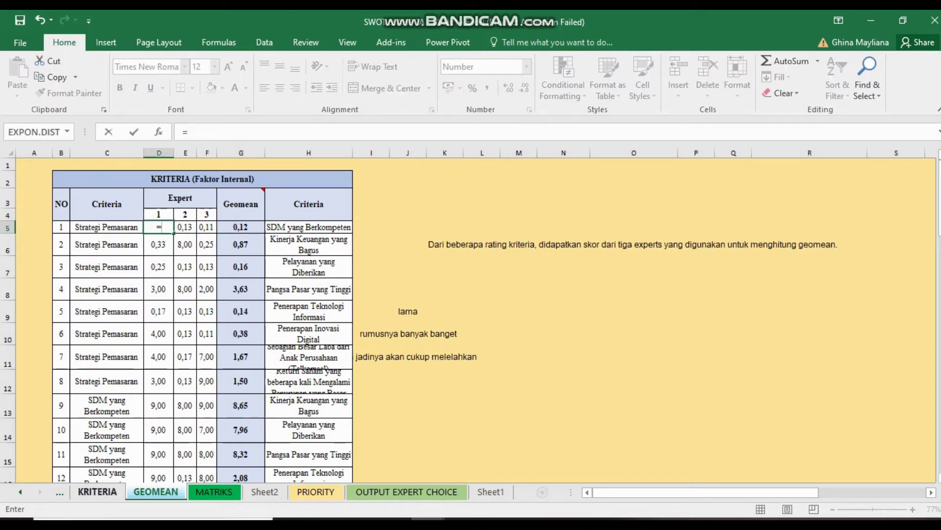
{"action": "left_click", "coordinate": [97, 492]}
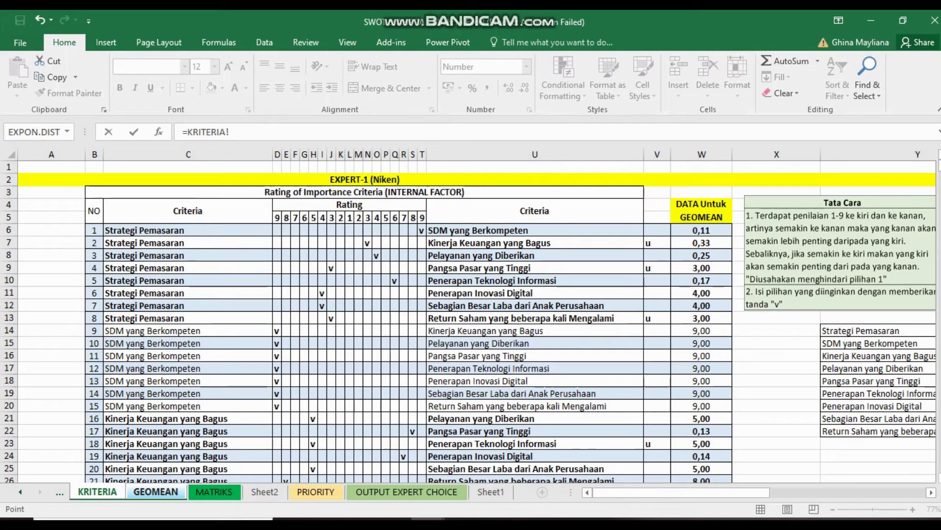
{"action": "left_click", "coordinate": [701, 230]}
{"action": "key", "text": "Return"}
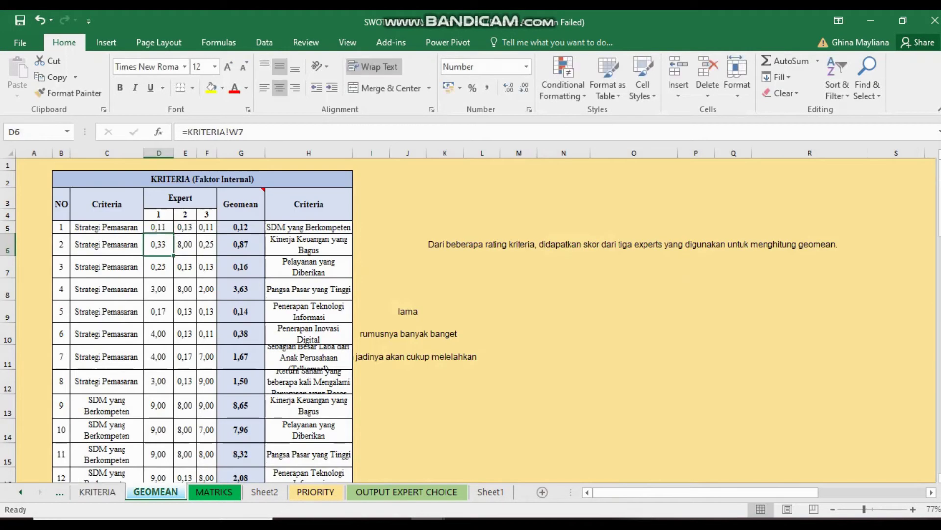
{"action": "left_click", "coordinate": [158, 227]}
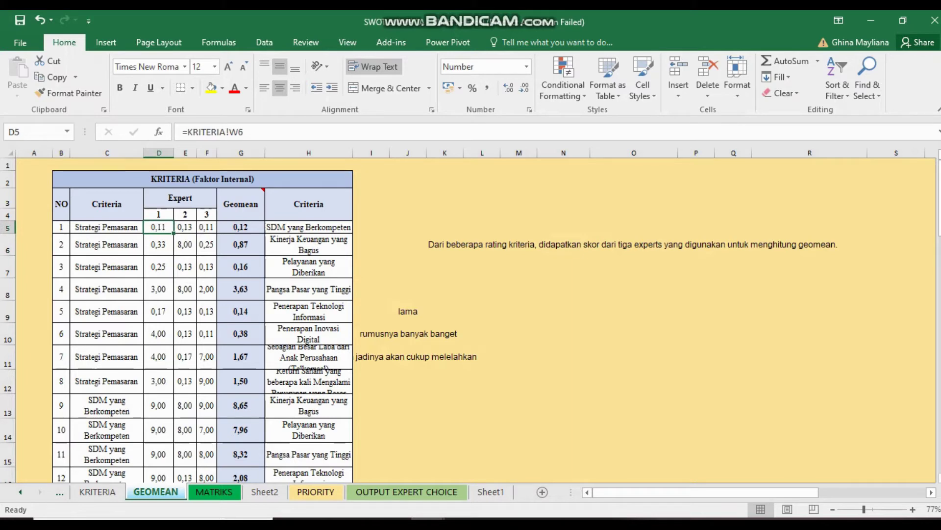
{"action": "left_click_drag", "start_coordinate": [174, 232], "coordinate": [162, 456]}
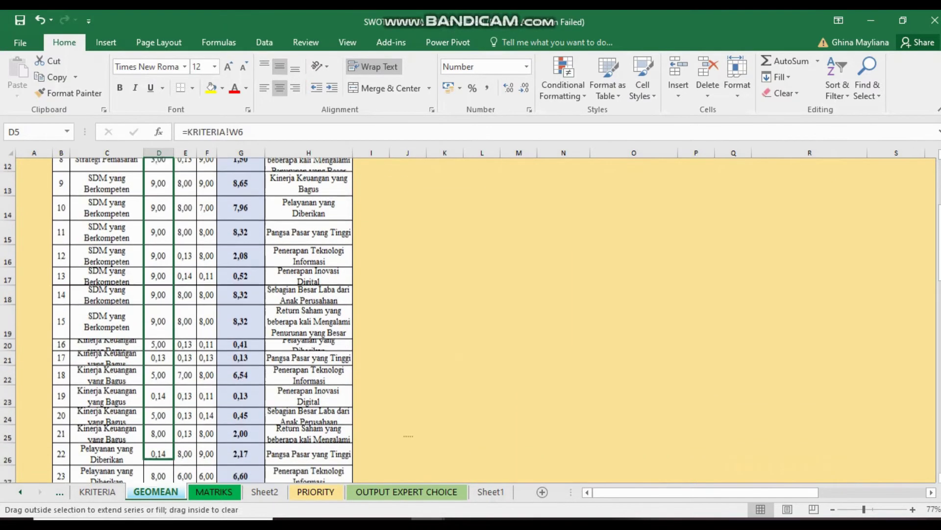
{"action": "mouse_move", "coordinate": [162, 456]}
{"action": "left_mouse_down"}
{"action": "mouse_move", "coordinate": [159, 432]}
{"action": "mouse_move", "coordinate": [158, 471]}
{"action": "left_mouse_up"}
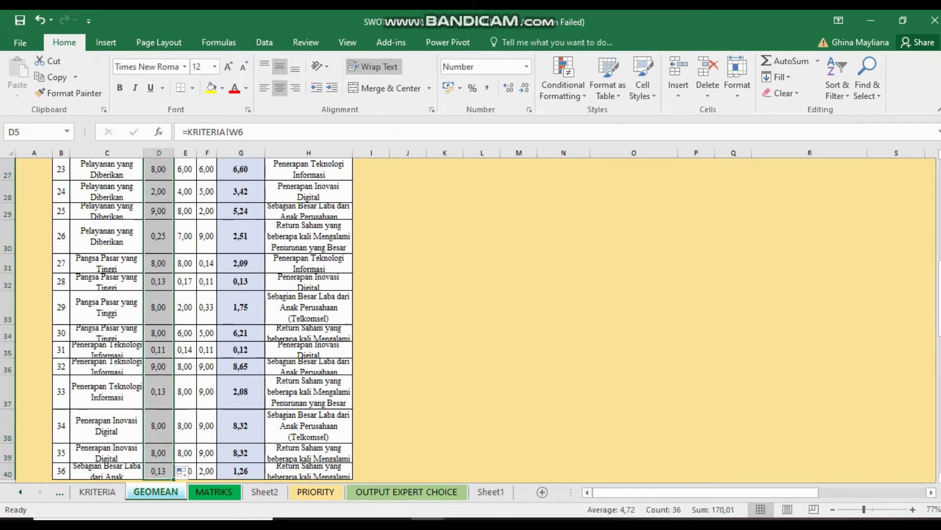
{"action": "left_click", "coordinate": [244, 132]}
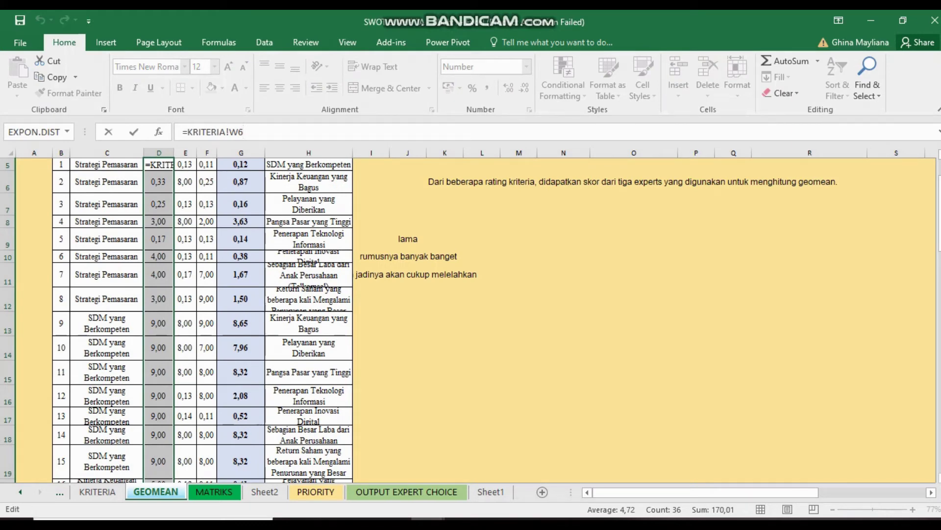
{"action": "key", "text": "Escape"}
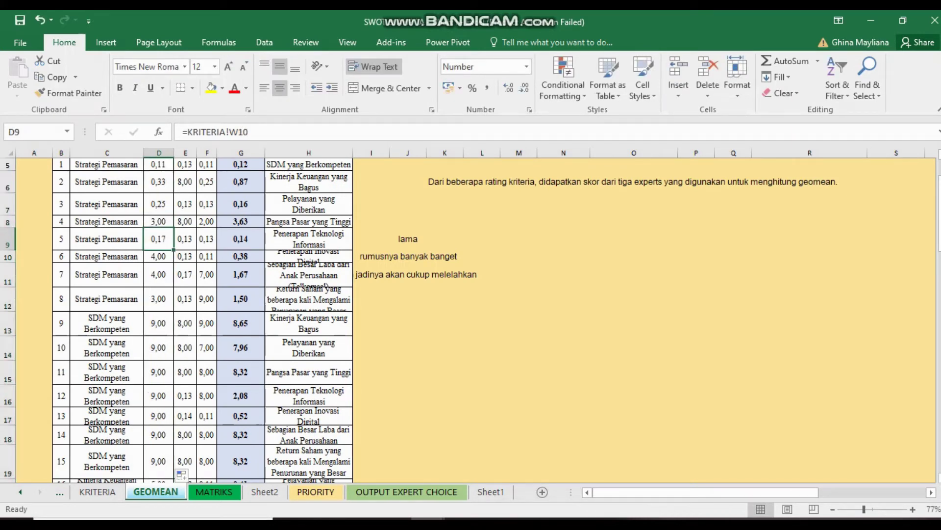
{"action": "left_click", "coordinate": [185, 203]}
{"action": "scroll", "coordinate": [202, 319], "scroll_direction": "up", "scroll_amount": 2}
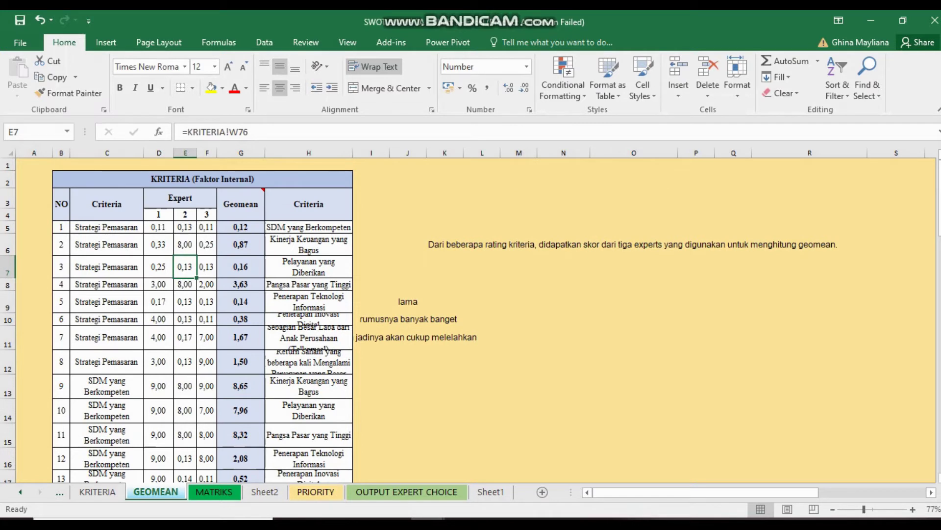
{"action": "left_click", "coordinate": [184, 227]}
{"action": "type", "text": "="}
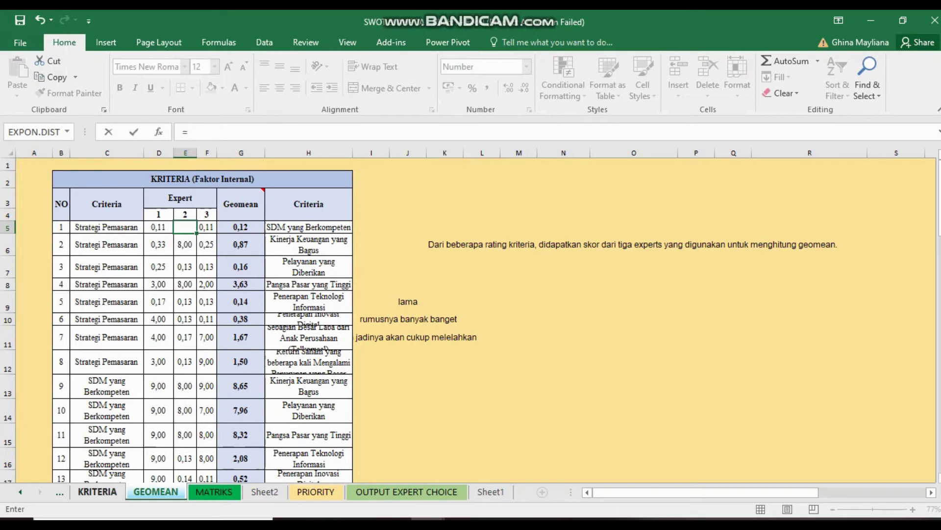
{"action": "left_click", "coordinate": [97, 491]}
{"action": "scroll", "coordinate": [471, 319], "scroll_direction": "down", "scroll_amount": 4}
{"action": "scroll", "coordinate": [471, 318], "scroll_direction": "down", "scroll_amount": 4}
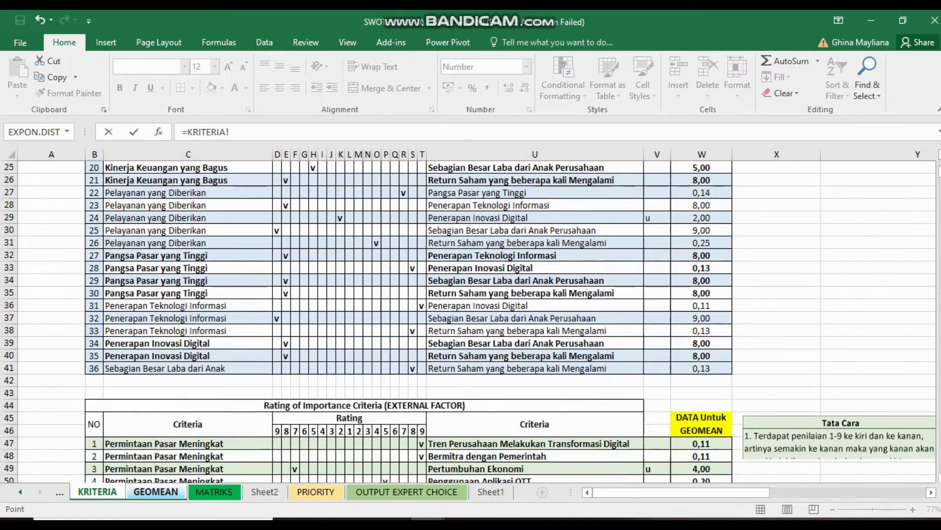
{"action": "scroll", "coordinate": [471, 318], "scroll_direction": "down", "scroll_amount": 4}
{"action": "scroll", "coordinate": [471, 319], "scroll_direction": "down", "scroll_amount": 7}
{"action": "scroll", "coordinate": [471, 319], "scroll_direction": "down", "scroll_amount": 5}
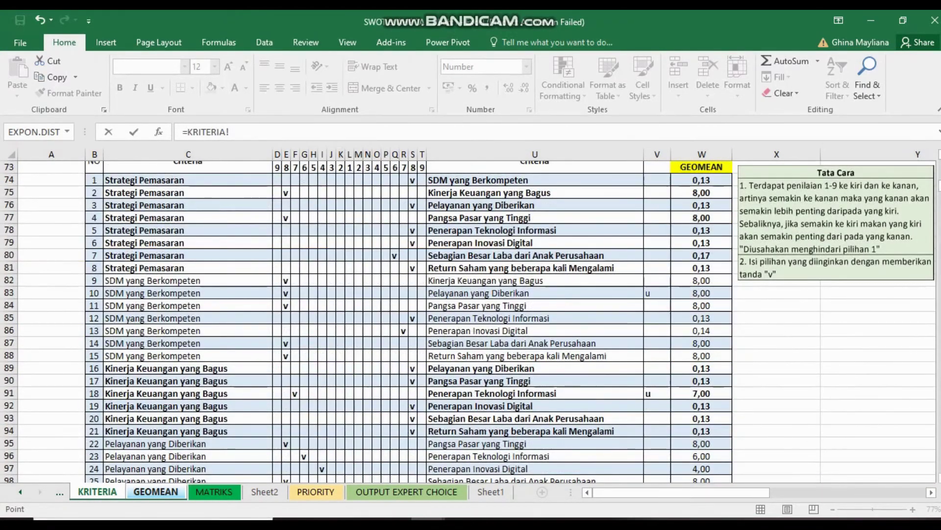
{"action": "left_click", "coordinate": [701, 192]}
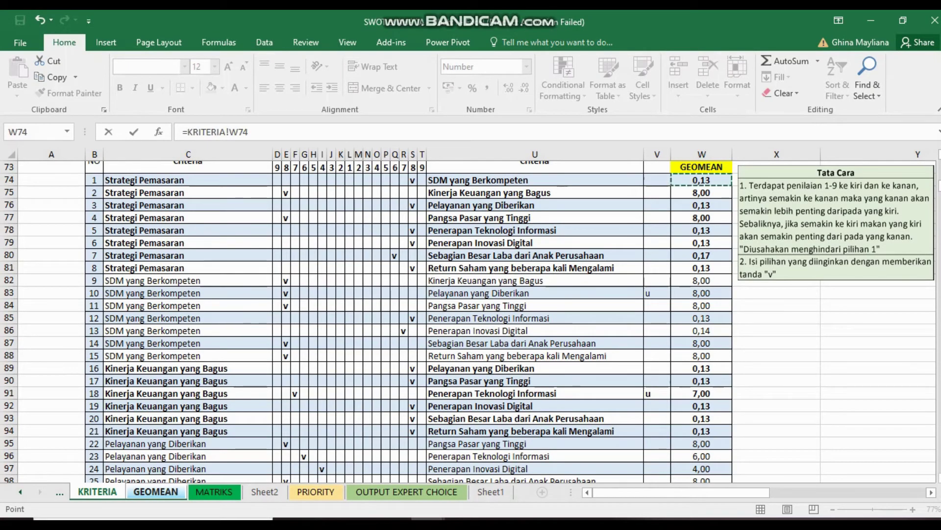
{"action": "key", "text": "Return"}
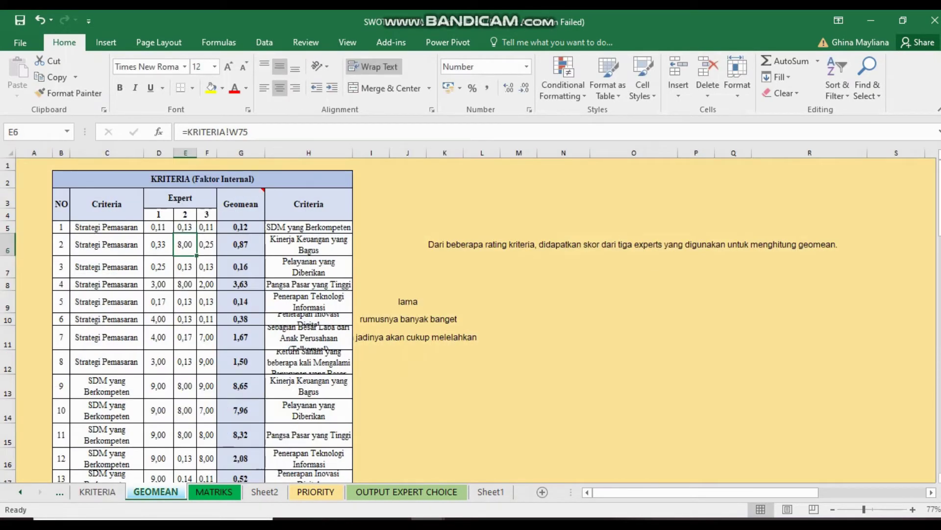
{"action": "left_click", "coordinate": [185, 226]}
{"action": "left_click_drag", "start_coordinate": [197, 233], "coordinate": [185, 426]}
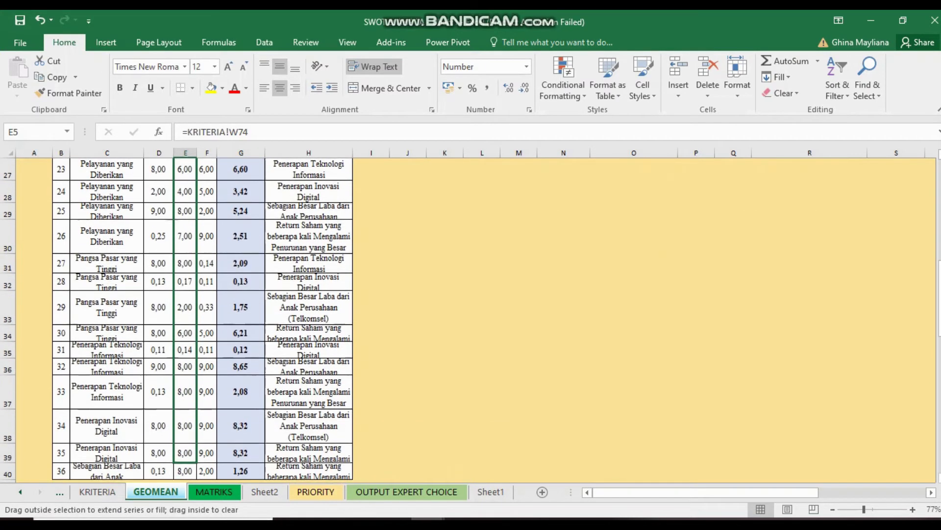
{"action": "left_click_drag", "start_coordinate": [186, 427], "coordinate": [185, 415]}
{"action": "left_click", "coordinate": [240, 330]}
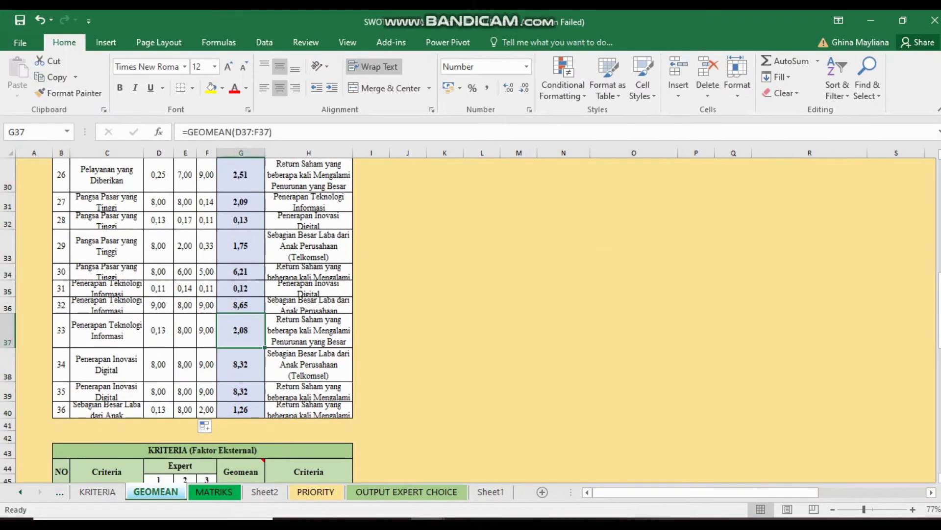
{"action": "scroll", "coordinate": [241, 329], "scroll_direction": "up", "scroll_amount": 3}
{"action": "scroll", "coordinate": [240, 329], "scroll_direction": "up", "scroll_amount": 2}
{"action": "scroll", "coordinate": [241, 330], "scroll_direction": "up", "scroll_amount": 1}
{"action": "scroll", "coordinate": [240, 319], "scroll_direction": "up", "scroll_amount": 1}
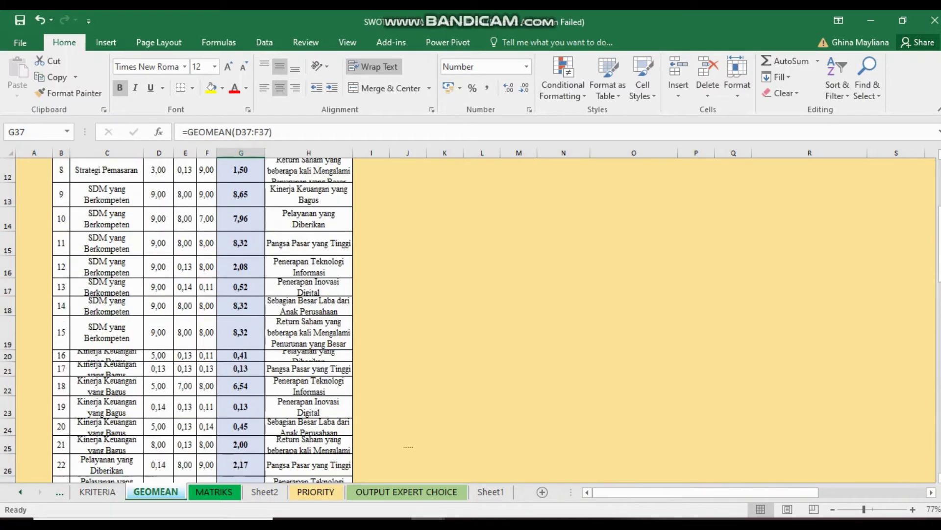
{"action": "scroll", "coordinate": [240, 319], "scroll_direction": "up", "scroll_amount": 1}
{"action": "scroll", "coordinate": [240, 318], "scroll_direction": "up", "scroll_amount": 2}
{"action": "scroll", "coordinate": [240, 319], "scroll_direction": "up", "scroll_amount": 1}
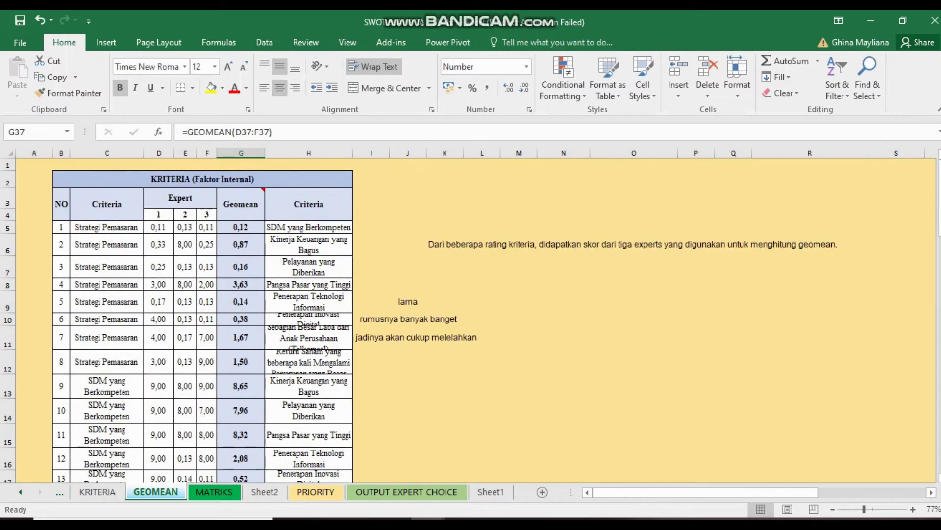
- Enter =GEOMEAN(D5:F5) in G5 to average the three expert ratings
{"action": "left_click", "coordinate": [241, 227]}
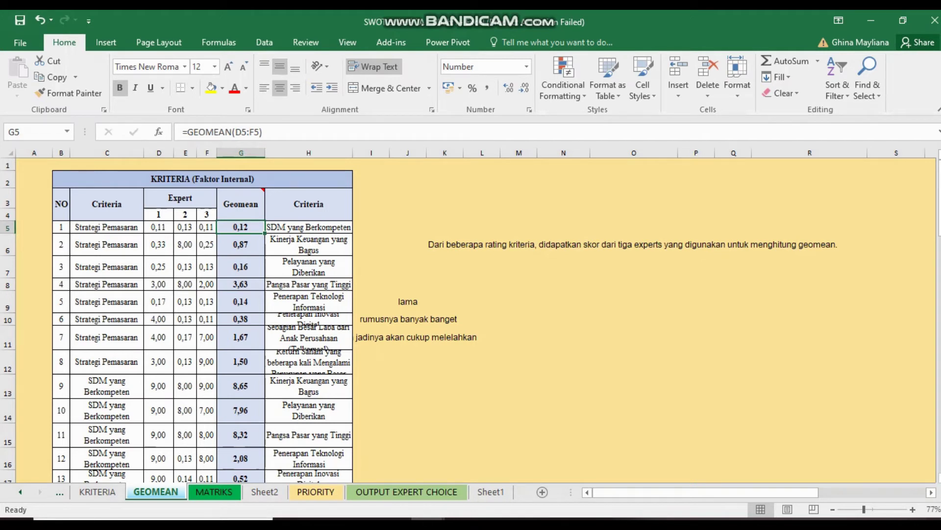
{"action": "type", "text": "="}
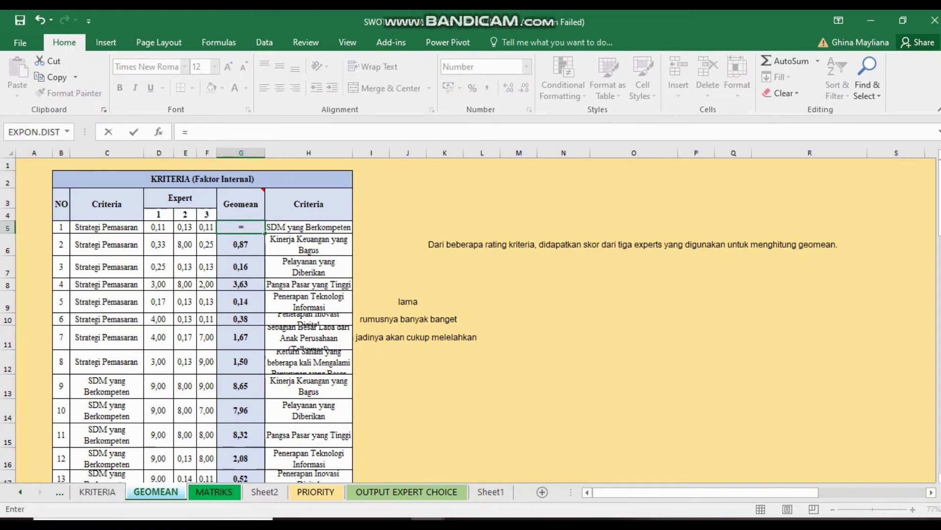
{"action": "type", "text": "geomean"}
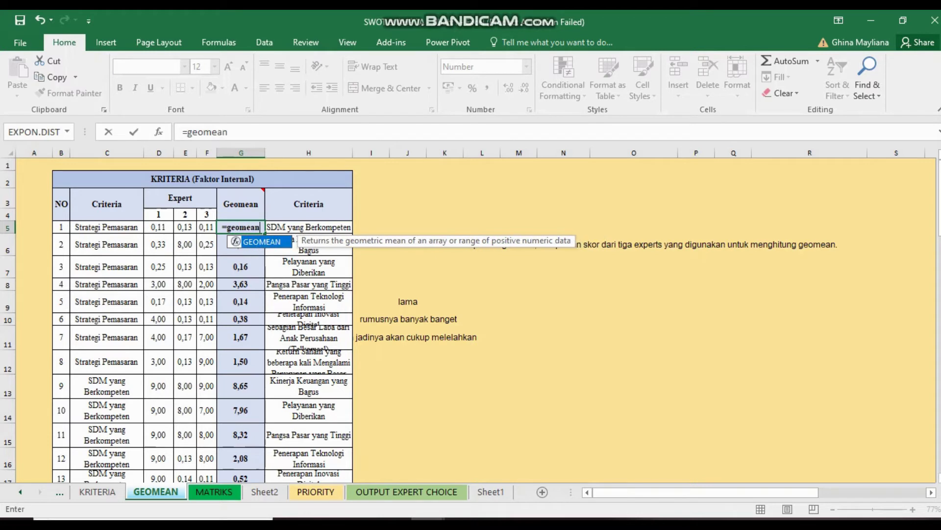
{"action": "type", "text": "("}
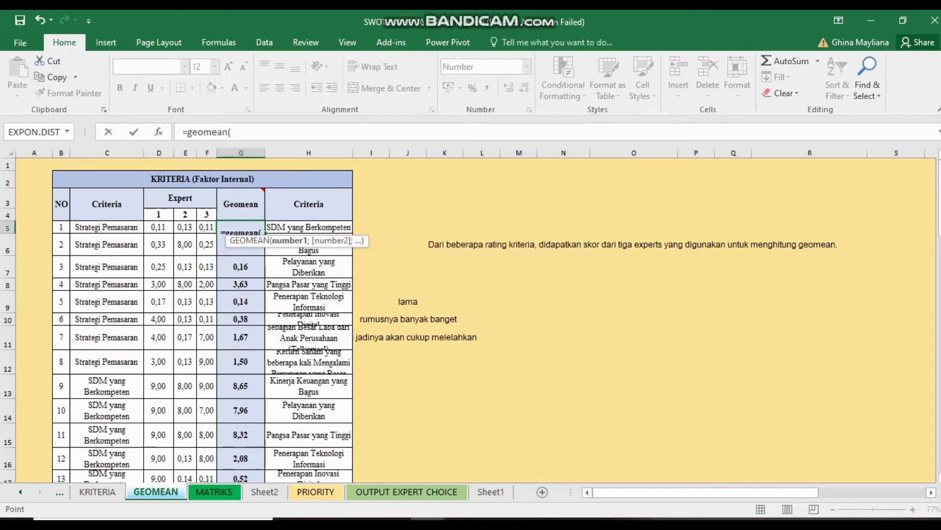
{"action": "left_click_drag", "start_coordinate": [158, 226], "coordinate": [206, 227]}
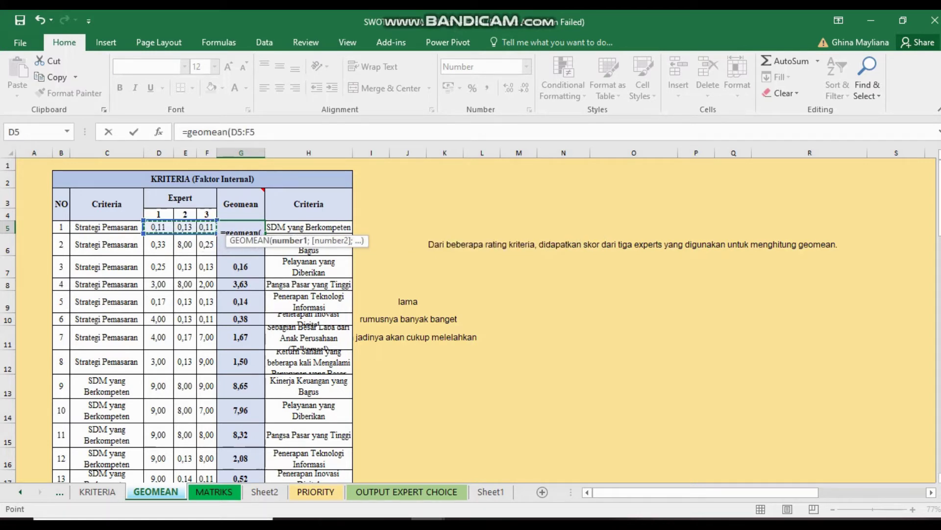
{"action": "key", "text": "Return"}
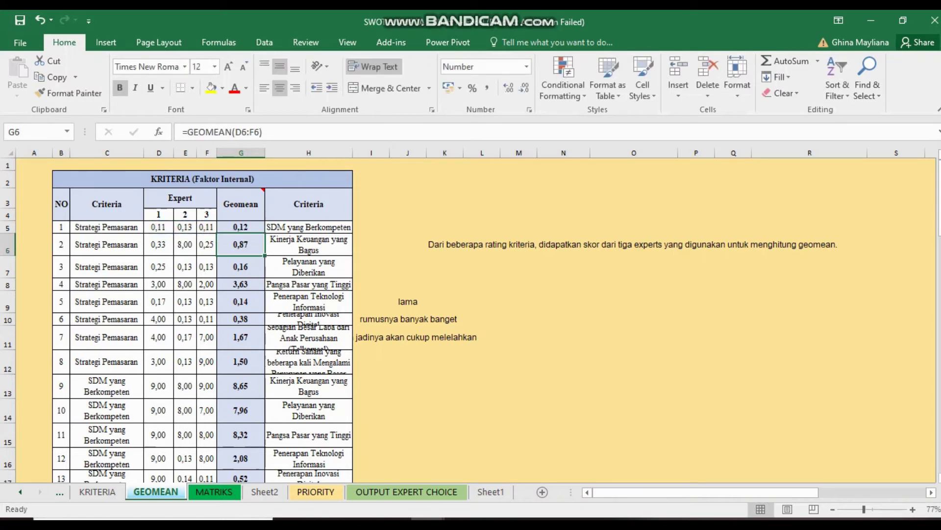
- Fill the G5 GEOMEAN formula down column G to G40
{"action": "left_click", "coordinate": [241, 226]}
{"action": "left_click_drag", "start_coordinate": [265, 234], "coordinate": [240, 472]}
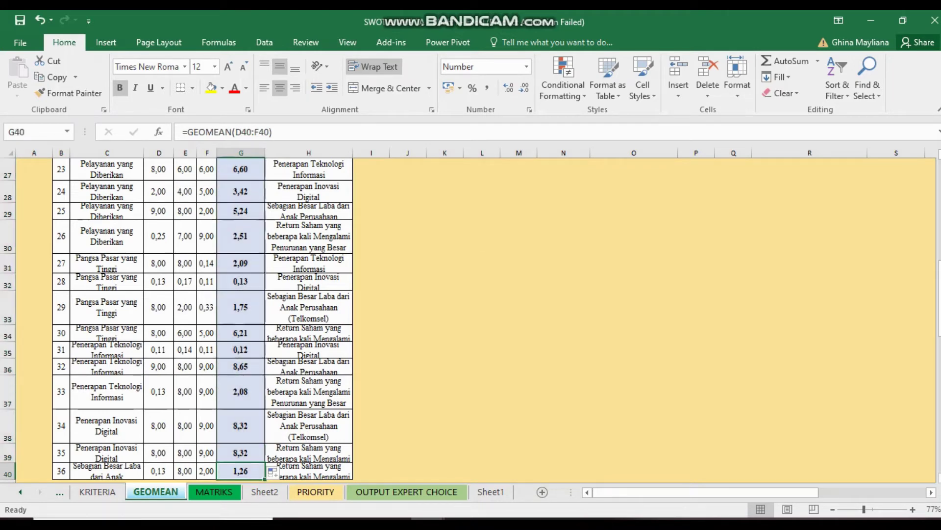
{"action": "scroll", "coordinate": [408, 209], "scroll_direction": "up", "scroll_amount": 1}
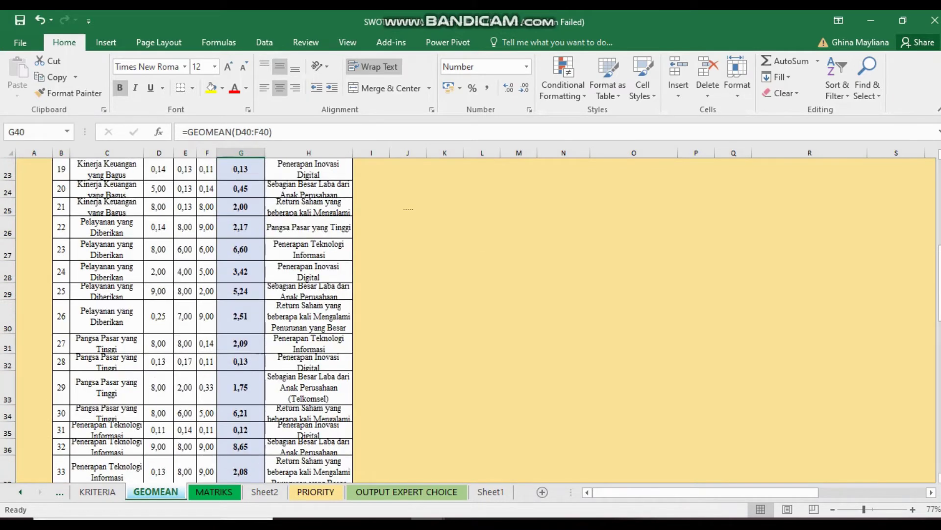
{"action": "scroll", "coordinate": [408, 209], "scroll_direction": "up", "scroll_amount": 1}
{"action": "scroll", "coordinate": [408, 208], "scroll_direction": "up", "scroll_amount": 2}
{"action": "scroll", "coordinate": [408, 208], "scroll_direction": "up", "scroll_amount": 4}
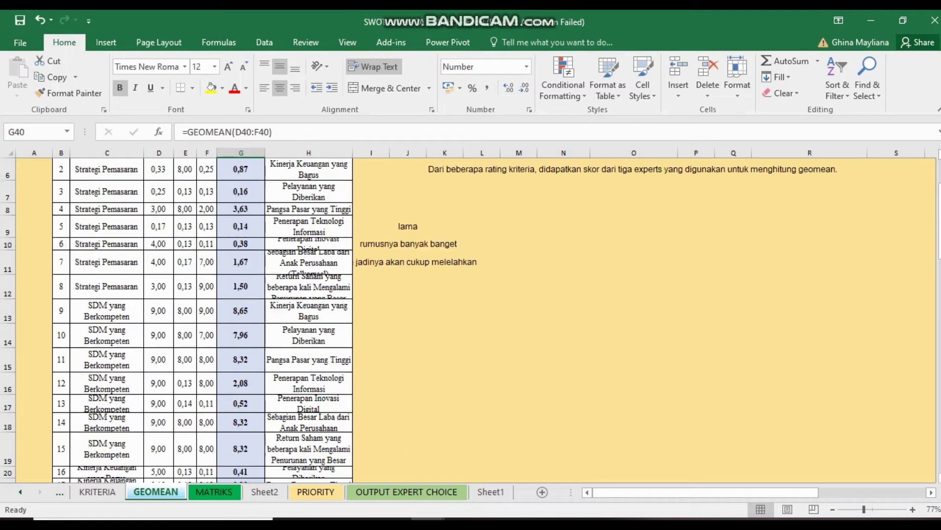
{"action": "scroll", "coordinate": [407, 209], "scroll_direction": "up", "scroll_amount": 1}
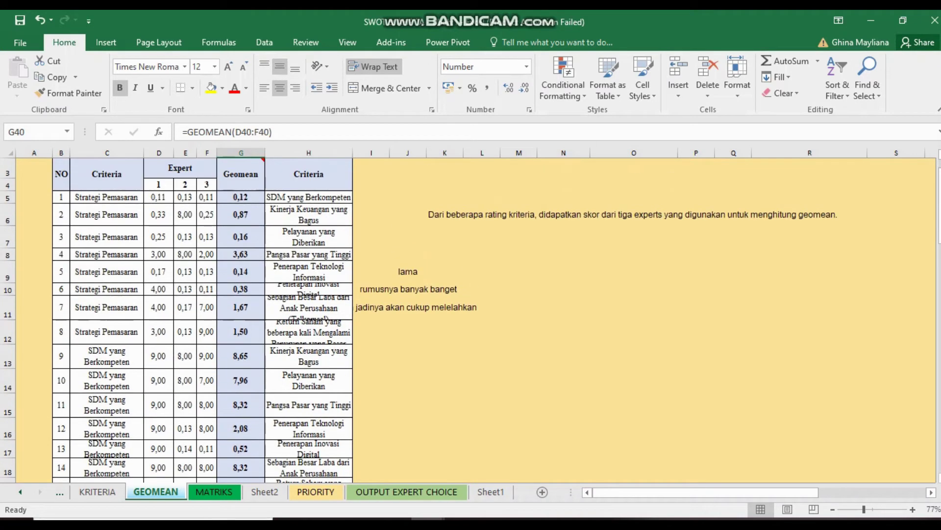
{"action": "scroll", "coordinate": [408, 209], "scroll_direction": "up", "scroll_amount": 1}
- Clear the three old side notes in J9:J11
{"action": "left_click", "coordinate": [241, 204]}
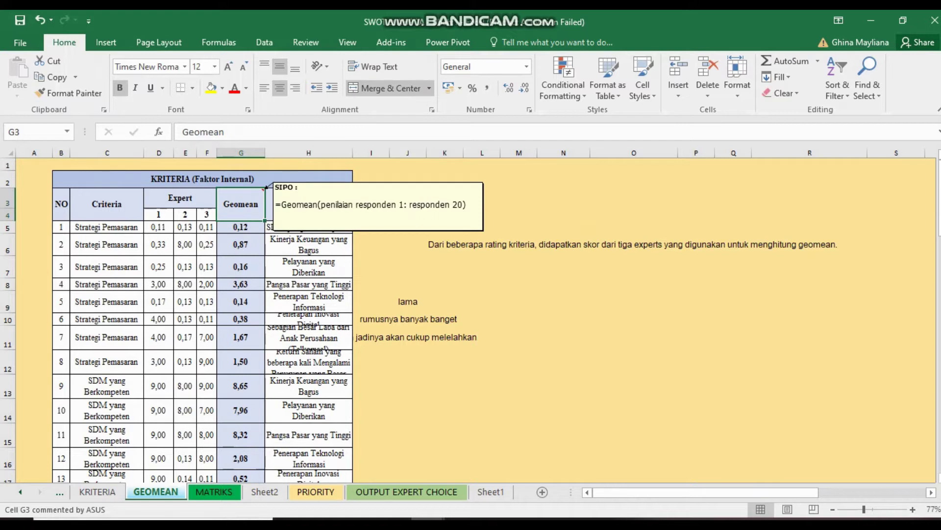
{"action": "left_click_drag", "start_coordinate": [408, 301], "coordinate": [408, 337]}
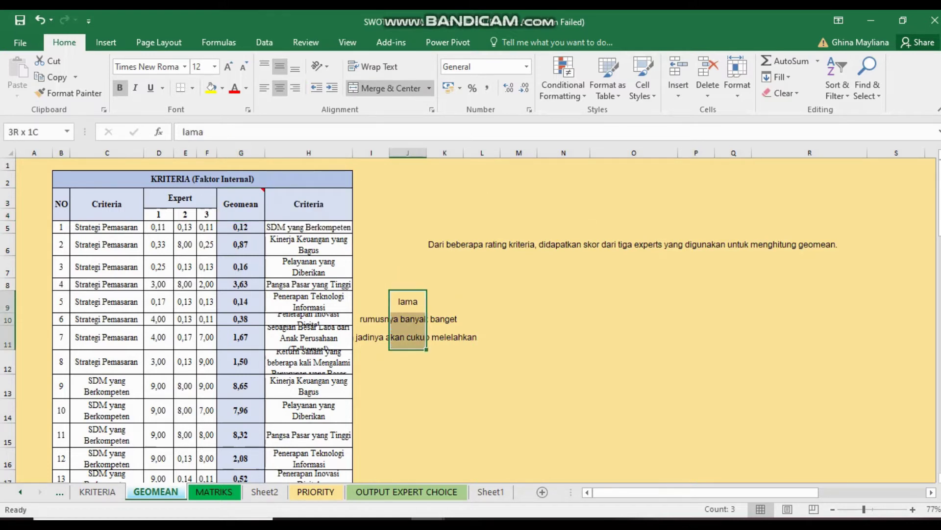
{"action": "key", "text": "BackSpace"}
{"action": "key", "text": "Return"}
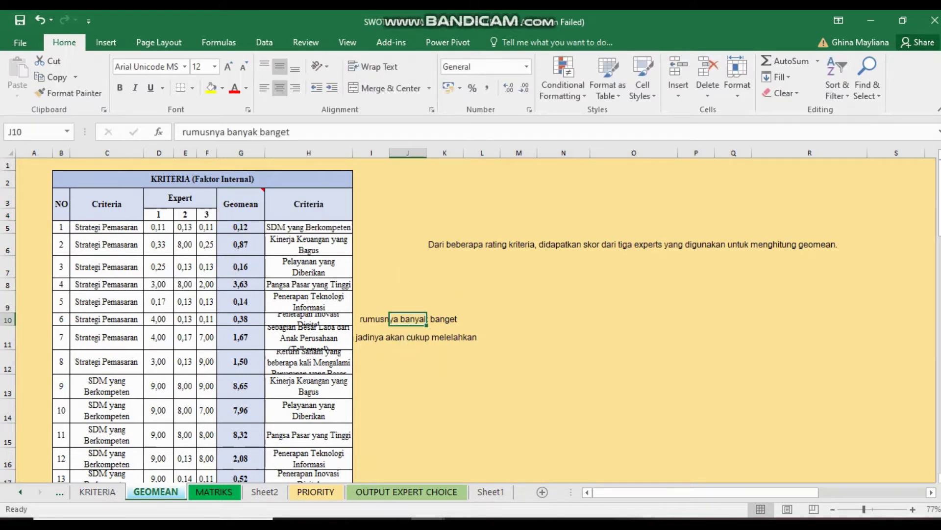
{"action": "key", "text": "BackSpace"}
{"action": "key", "text": "Return"}
{"action": "key", "text": "BackSpace"}
{"action": "key", "text": "Return"}
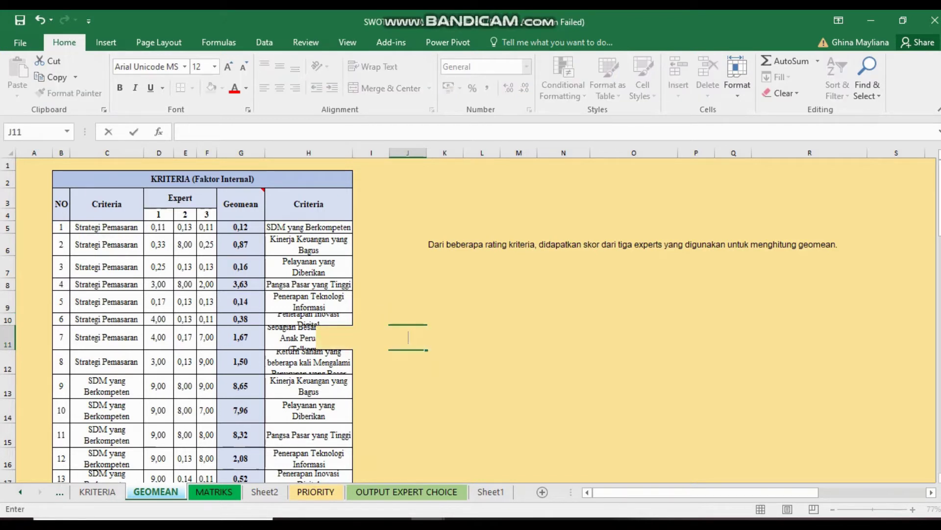
{"action": "key", "text": "Up"}
{"action": "key", "text": "Up"}
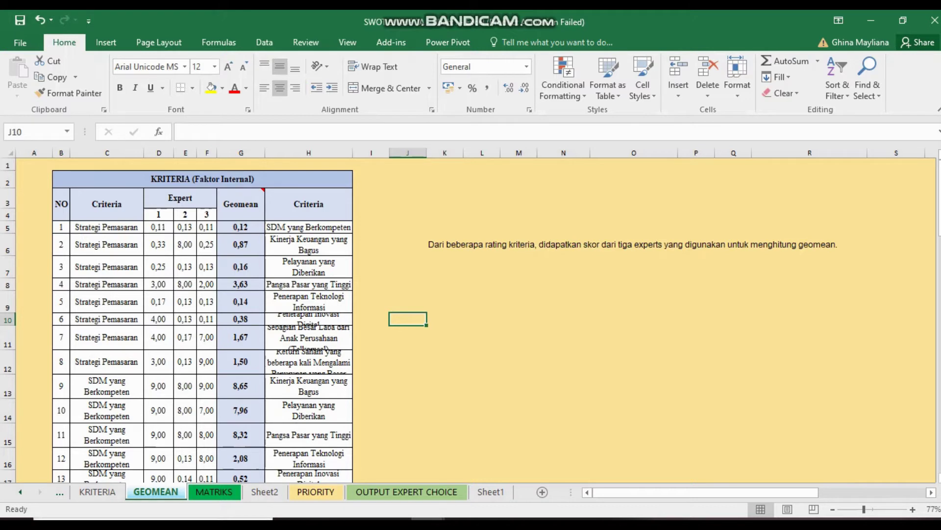
- Write the note 'rumus banyak' in J10 and recheck the Geomean header and G5 formula
{"action": "type", "text": "rumus"}
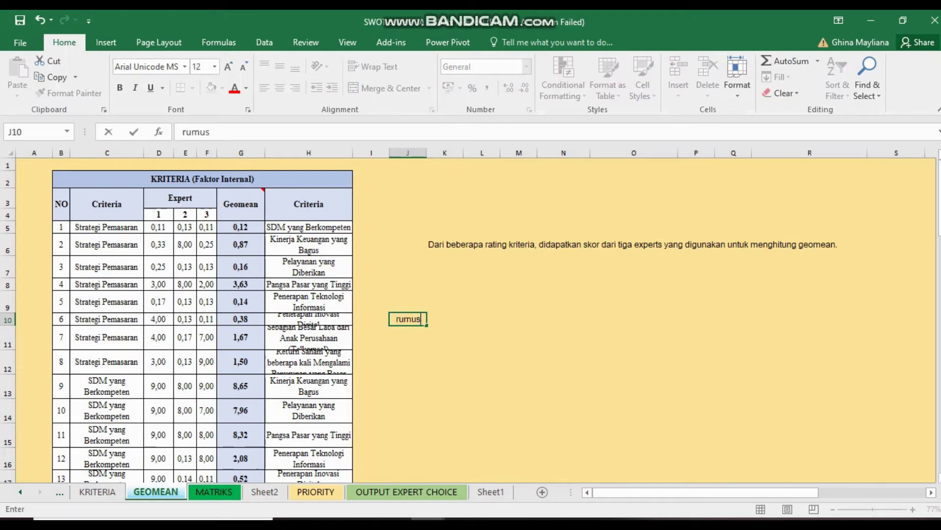
{"action": "type", "text": " banyak"}
{"action": "key", "text": "Return"}
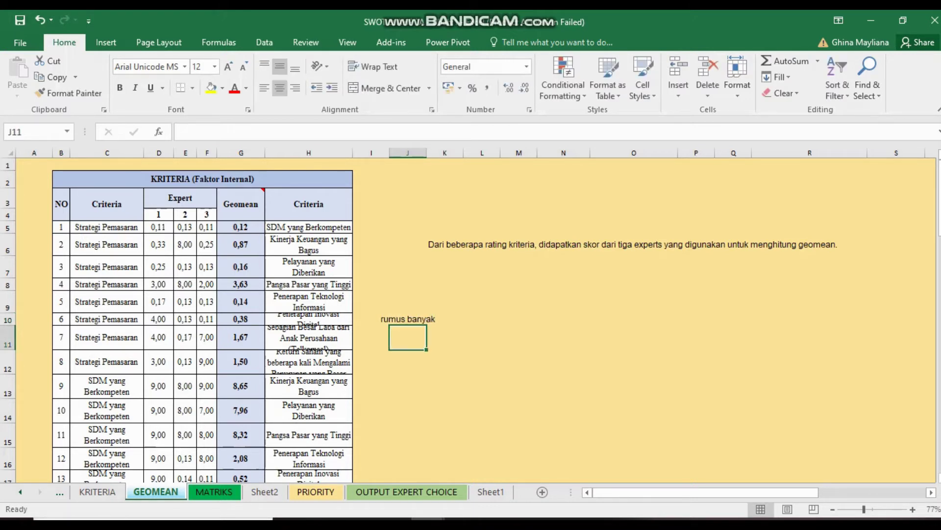
{"action": "left_click", "coordinate": [255, 196]}
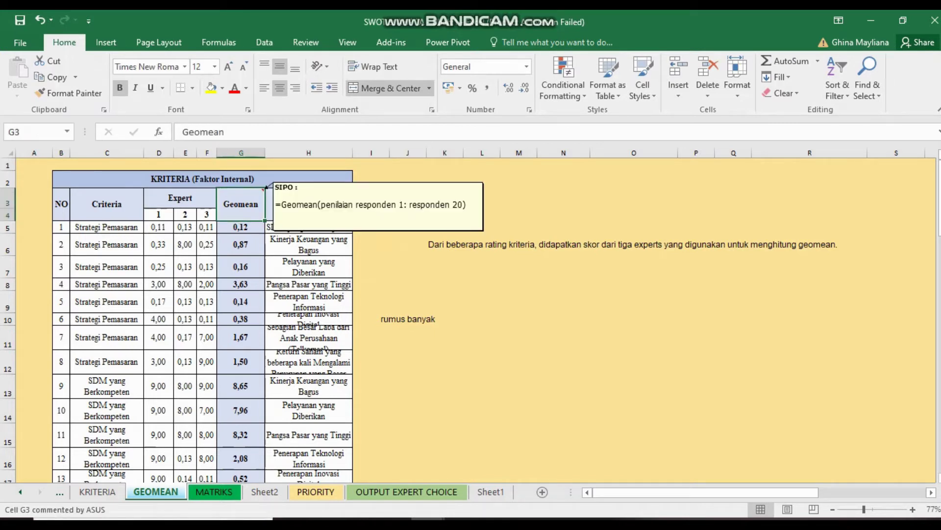
{"action": "left_click", "coordinate": [240, 226]}
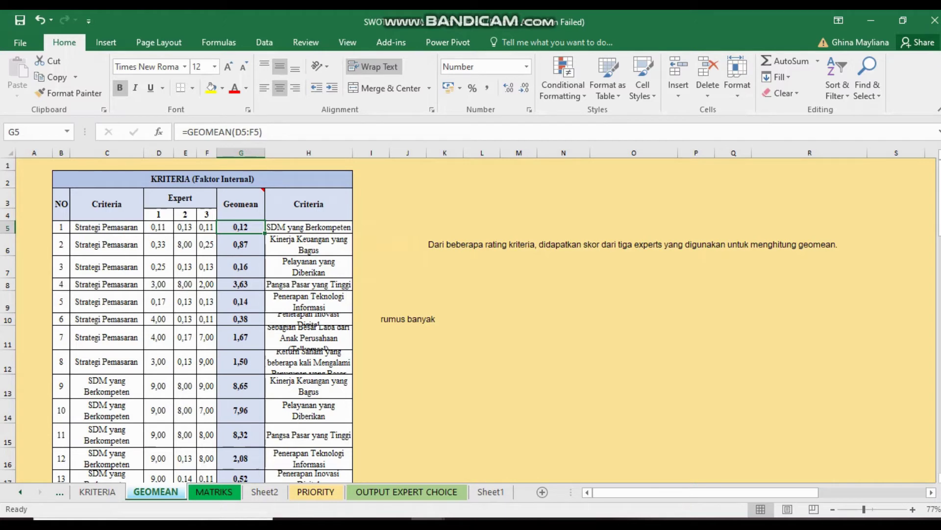
{"action": "left_click", "coordinate": [240, 204]}
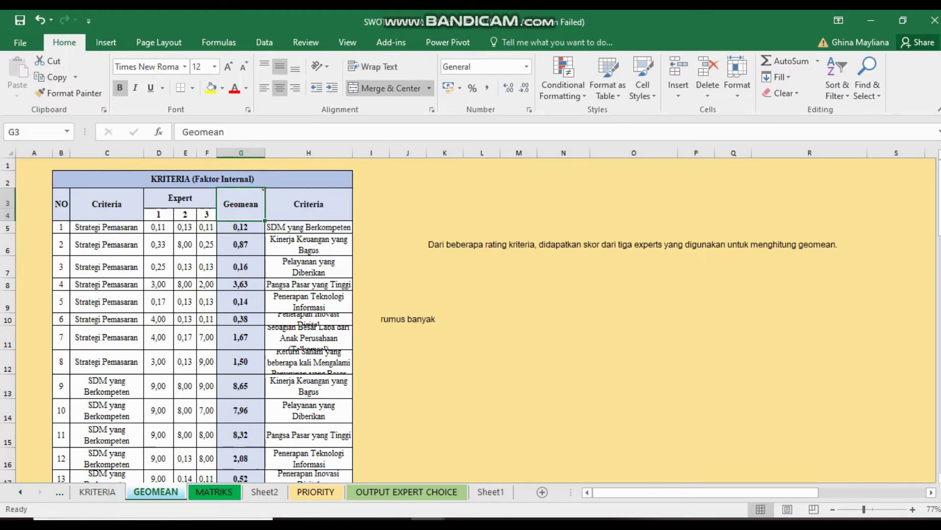
{"action": "left_click", "coordinate": [215, 491]}
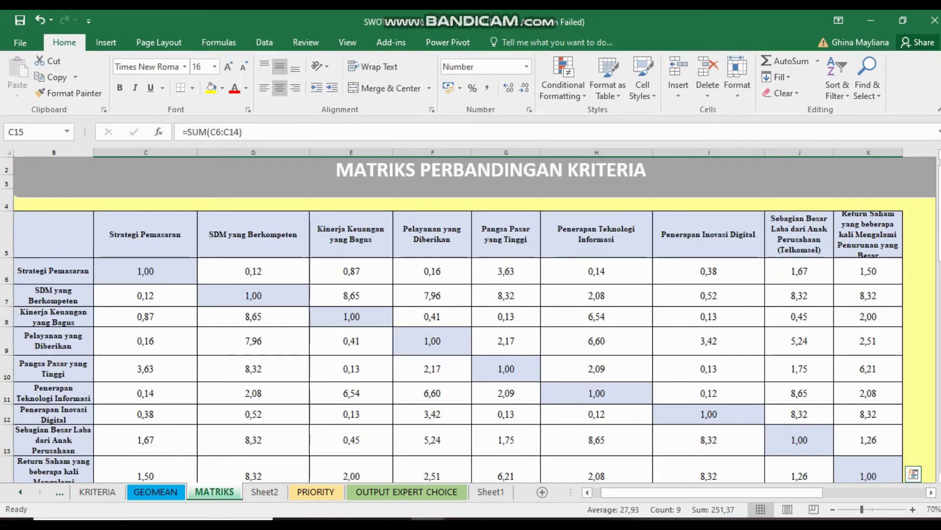
{"action": "scroll", "coordinate": [471, 314], "scroll_direction": "right", "scroll_amount": 5}
{"action": "scroll", "coordinate": [470, 314], "scroll_direction": "right", "scroll_amount": 3}
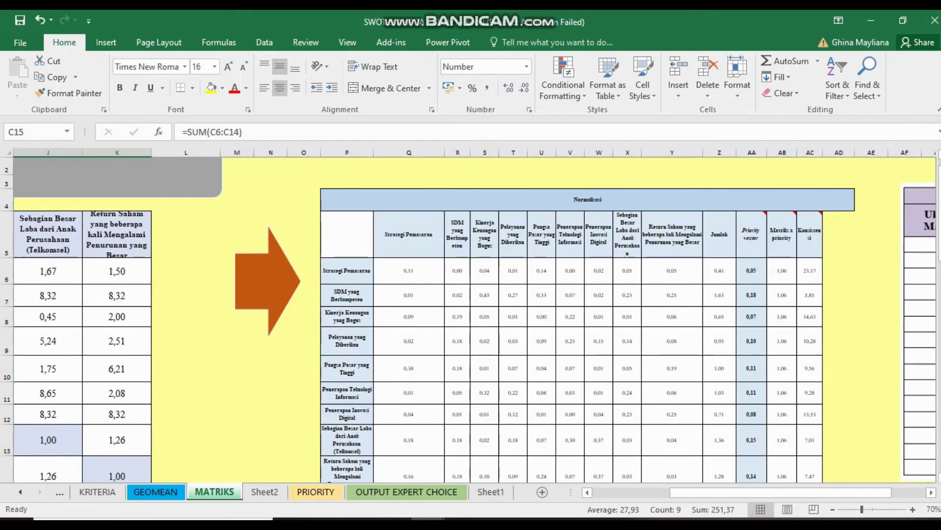
{"action": "left_click", "coordinate": [671, 295]}
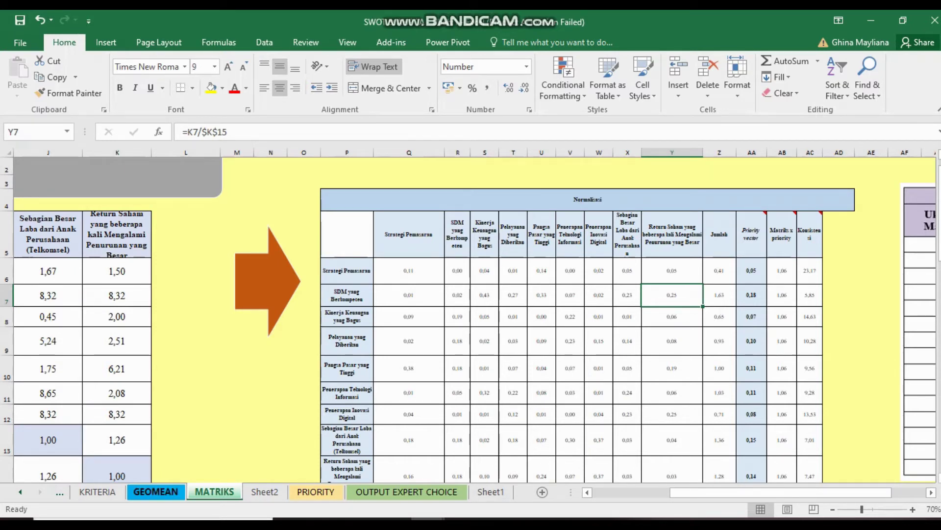
{"action": "left_click", "coordinate": [155, 491]}
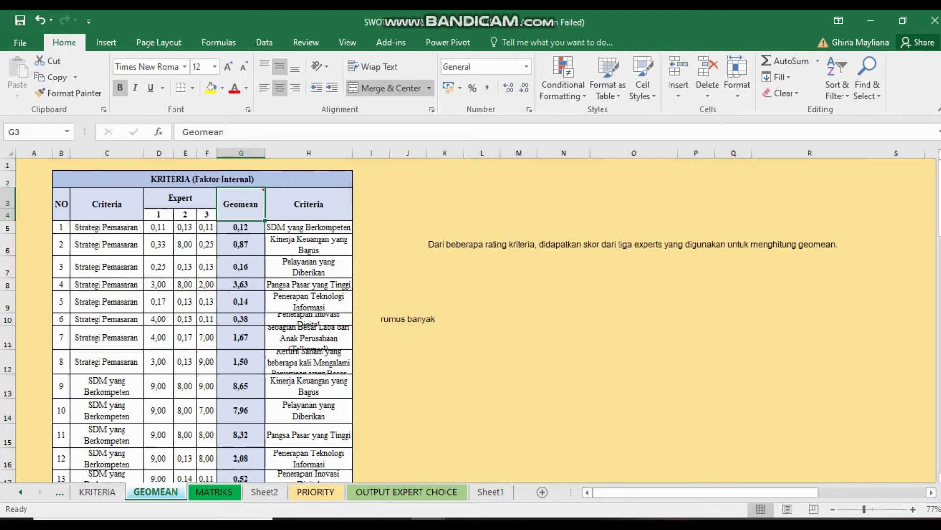
{"action": "scroll", "coordinate": [202, 319], "scroll_direction": "down", "scroll_amount": 3}
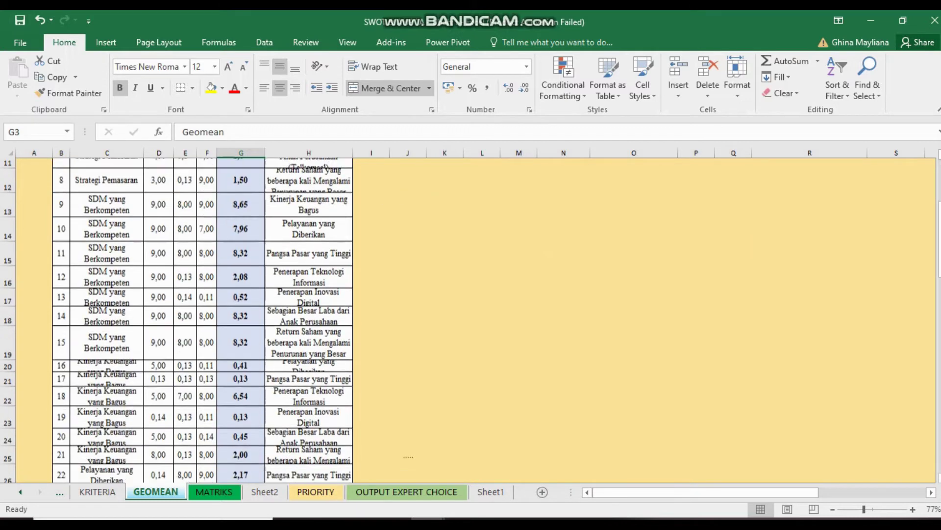
{"action": "scroll", "coordinate": [202, 319], "scroll_direction": "down", "scroll_amount": 3}
{"action": "scroll", "coordinate": [202, 318], "scroll_direction": "down", "scroll_amount": 3}
{"action": "scroll", "coordinate": [202, 318], "scroll_direction": "down", "scroll_amount": 1}
{"action": "scroll", "coordinate": [202, 319], "scroll_direction": "up", "scroll_amount": 5}
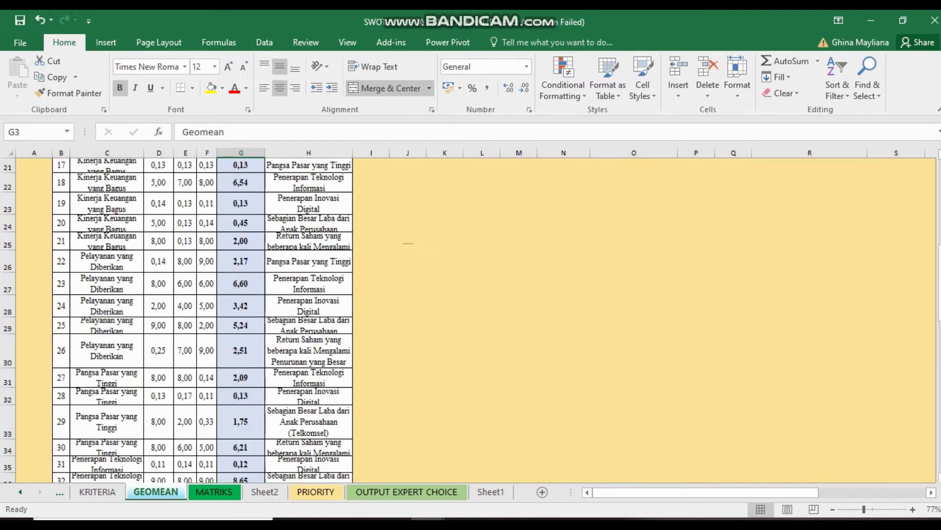
{"action": "scroll", "coordinate": [202, 319], "scroll_direction": "up", "scroll_amount": 5}
{"action": "scroll", "coordinate": [202, 319], "scroll_direction": "up", "scroll_amount": 1}
{"action": "scroll", "coordinate": [202, 319], "scroll_direction": "up", "scroll_amount": 1}
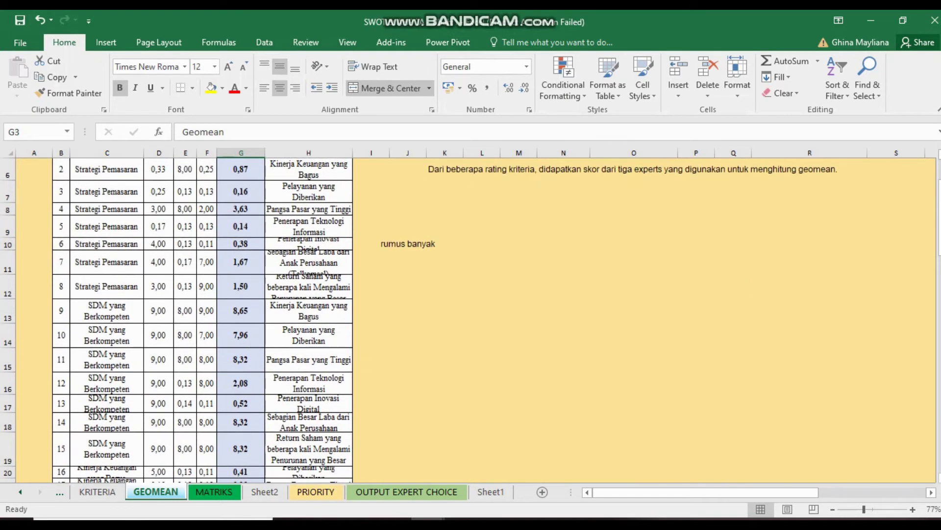
{"action": "scroll", "coordinate": [202, 319], "scroll_direction": "up", "scroll_amount": 2}
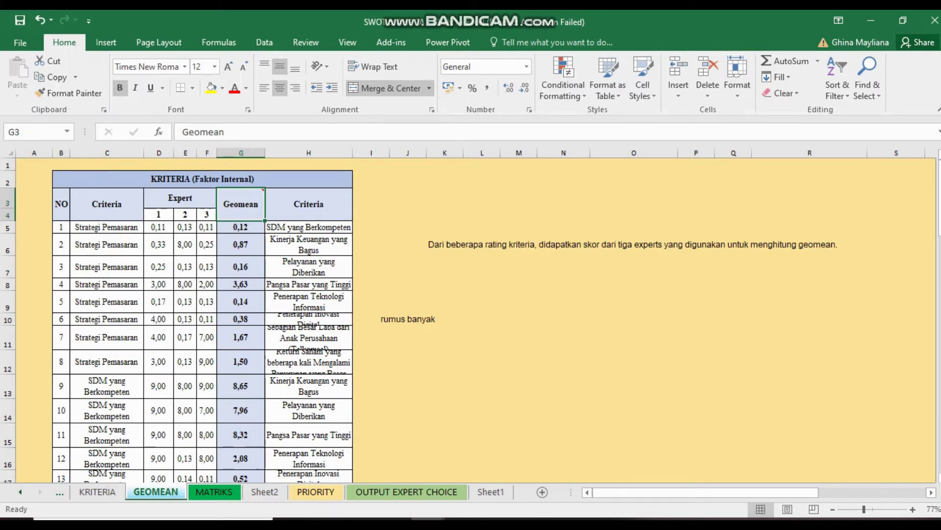
- Check the GEOMEAN sheet's row-10 geometric-mean formula and its criteria name in H10
{"action": "left_click", "coordinate": [240, 319]}
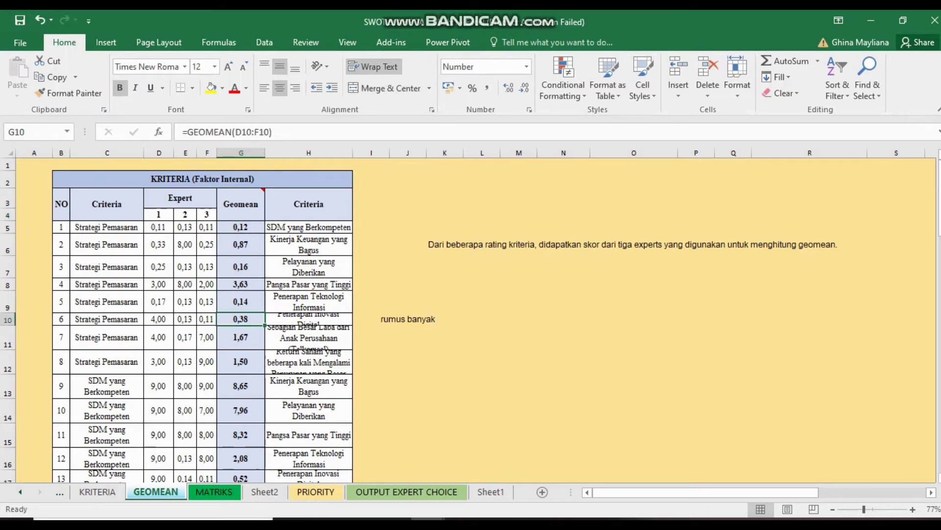
{"action": "left_click", "coordinate": [308, 319]}
{"action": "scroll", "coordinate": [202, 319], "scroll_direction": "down", "scroll_amount": 3}
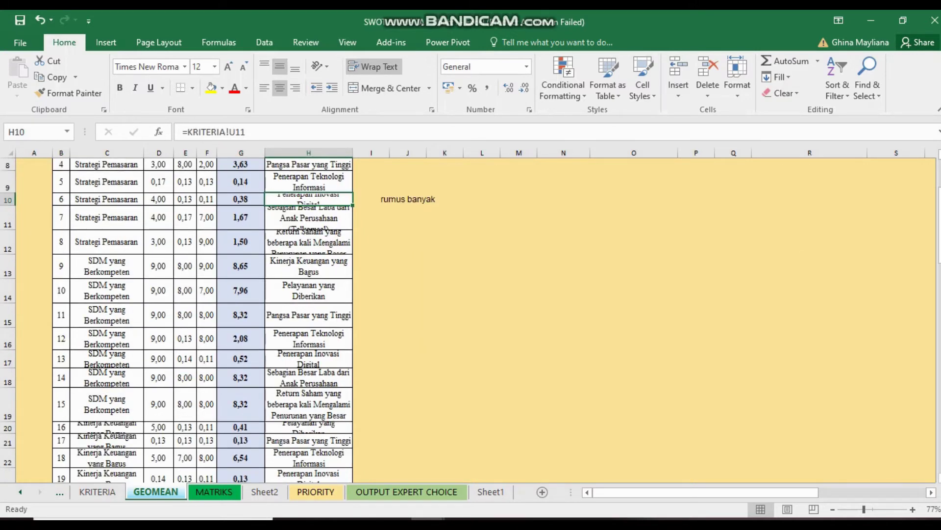
{"action": "scroll", "coordinate": [202, 319], "scroll_direction": "up", "scroll_amount": 3}
- On the MATRIKS sheet, inspect the comparison matrix and select its criteria row labels
{"action": "left_click", "coordinate": [214, 491]}
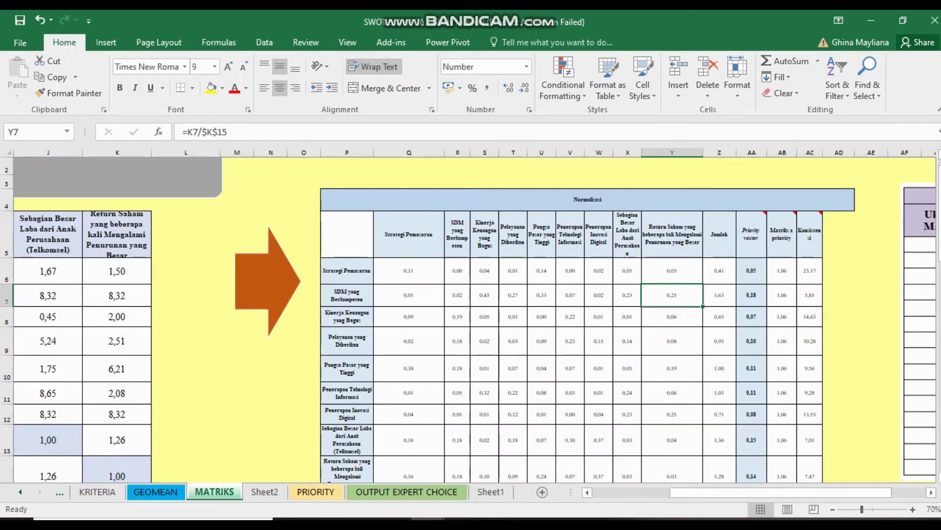
{"action": "left_click", "coordinate": [185, 316]}
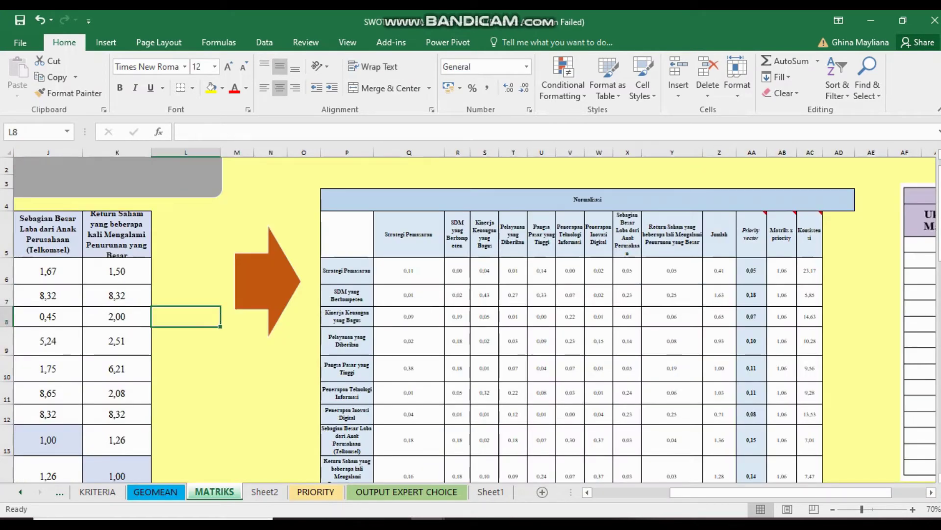
{"action": "scroll", "coordinate": [470, 314], "scroll_direction": "left", "scroll_amount": 1}
{"action": "scroll", "coordinate": [470, 314], "scroll_direction": "left", "scroll_amount": 5}
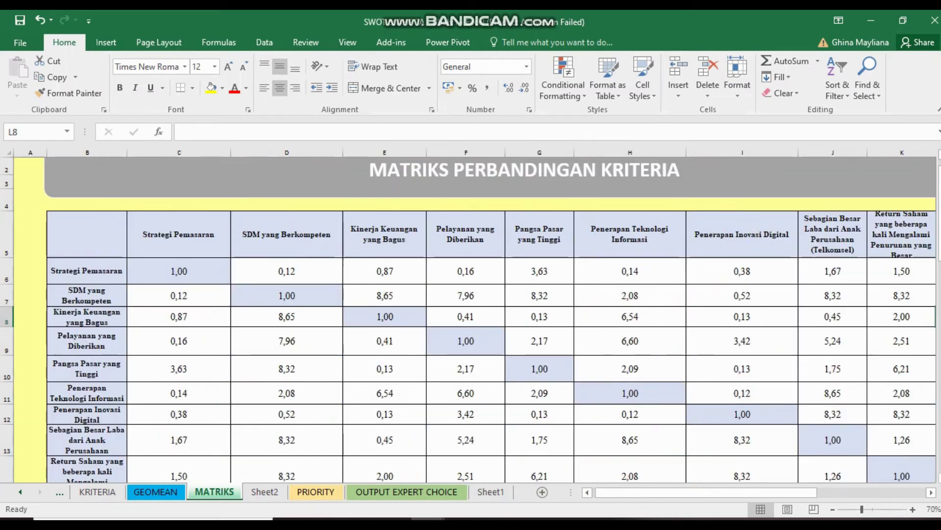
{"action": "left_click", "coordinate": [179, 271]}
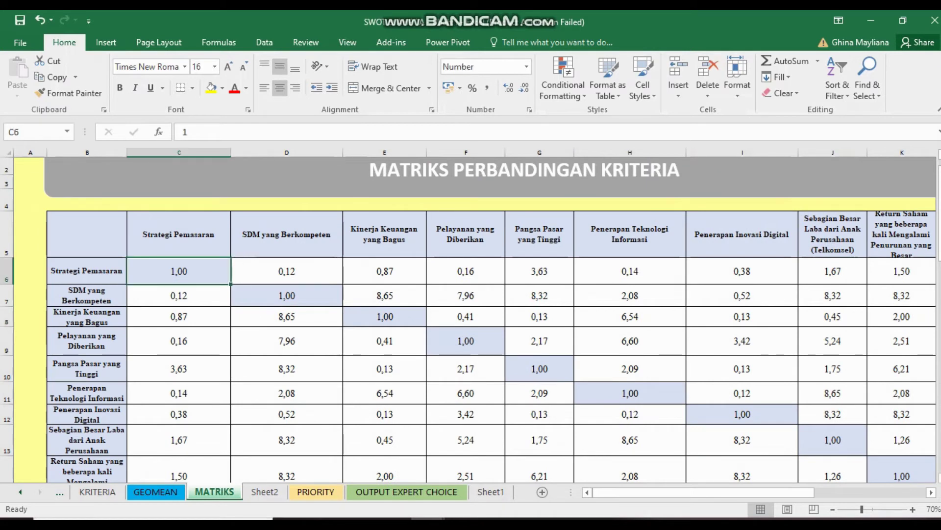
{"action": "left_click", "coordinate": [87, 270]}
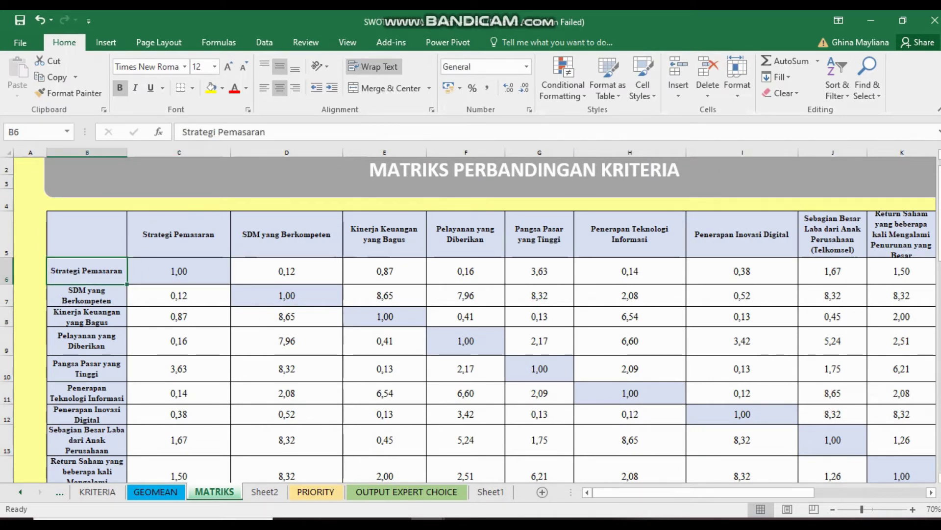
{"action": "left_click_drag", "start_coordinate": [87, 270], "coordinate": [87, 431]}
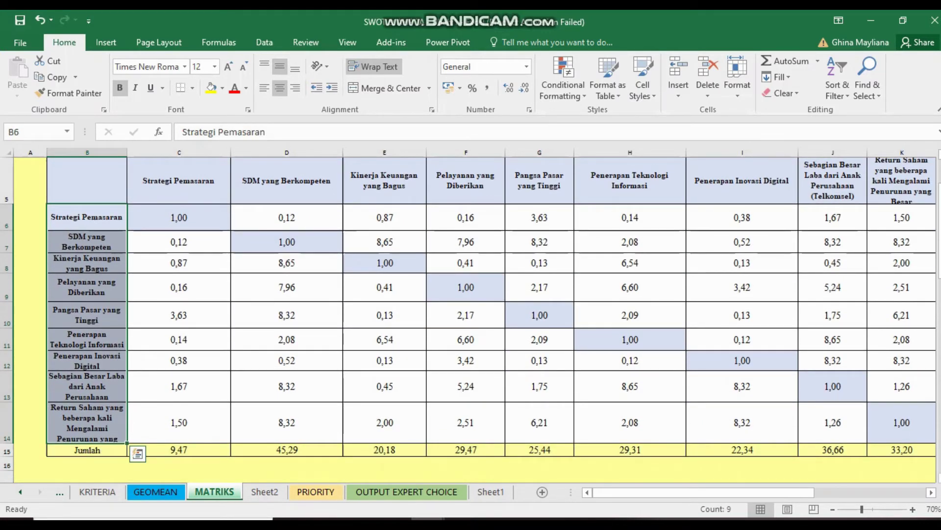
{"action": "left_click", "coordinate": [86, 360]}
- Select all nine criteria row labels B6:B14, then go to header cell C5
{"action": "scroll", "coordinate": [471, 319], "scroll_direction": "up", "scroll_amount": 1}
{"action": "scroll", "coordinate": [471, 319], "scroll_direction": "down", "scroll_amount": 6}
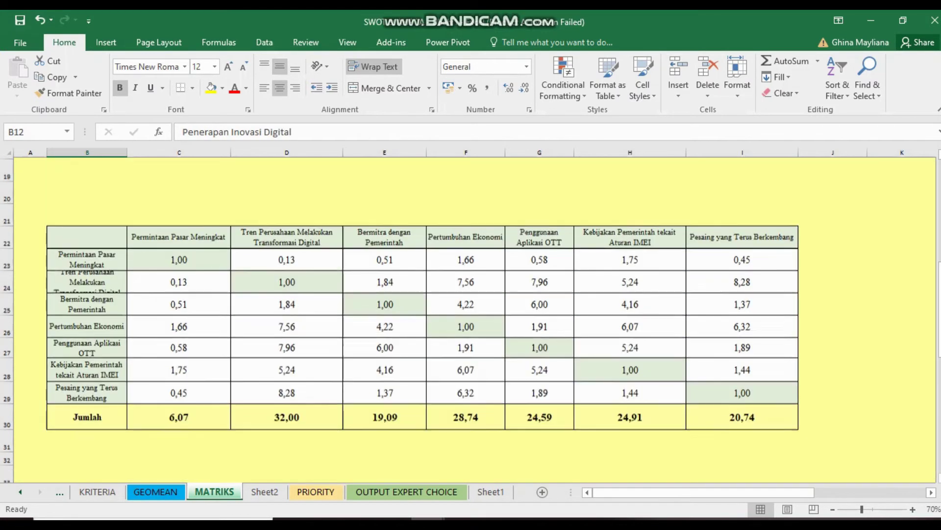
{"action": "scroll", "coordinate": [471, 319], "scroll_direction": "up", "scroll_amount": 2}
{"action": "scroll", "coordinate": [471, 318], "scroll_direction": "up", "scroll_amount": 4}
{"action": "scroll", "coordinate": [471, 319], "scroll_direction": "down", "scroll_amount": 5}
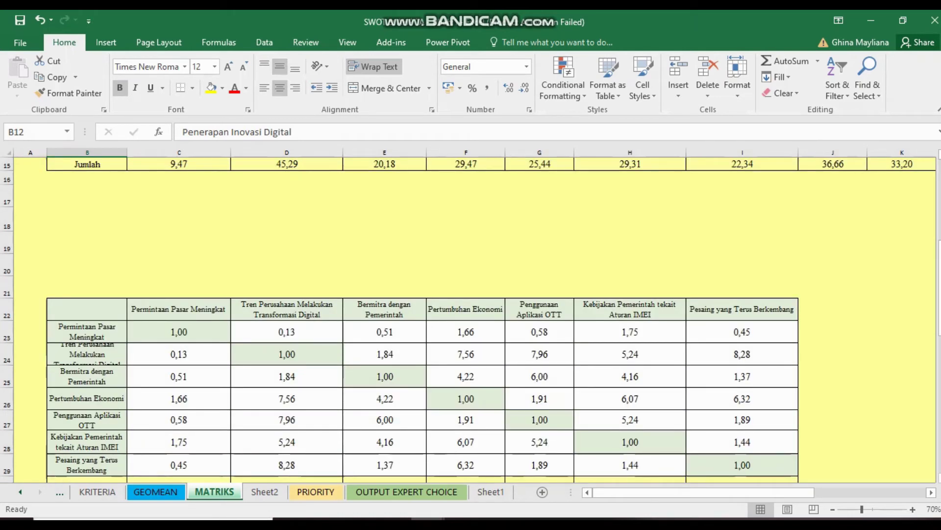
{"action": "left_click", "coordinate": [87, 332]}
{"action": "scroll", "coordinate": [470, 319], "scroll_direction": "down", "scroll_amount": 2}
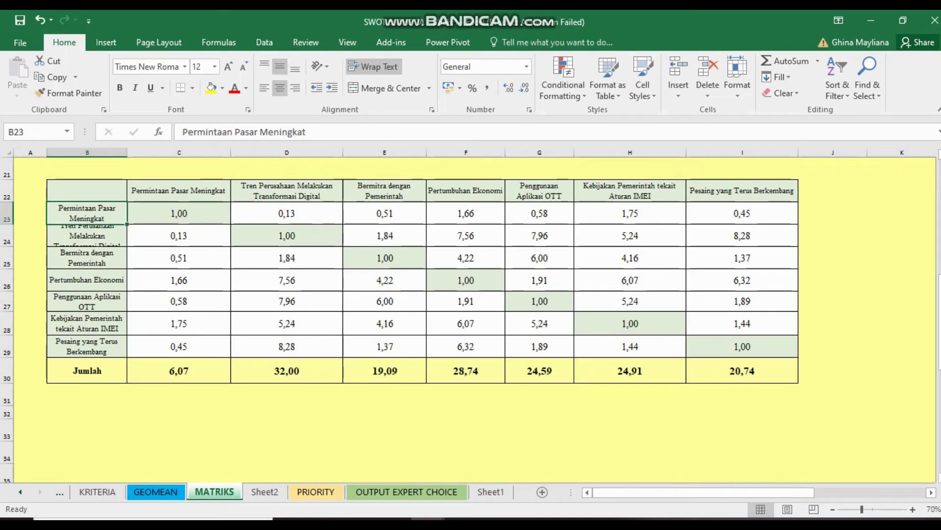
{"action": "scroll", "coordinate": [470, 318], "scroll_direction": "up", "scroll_amount": 6}
{"action": "left_click", "coordinate": [86, 240]}
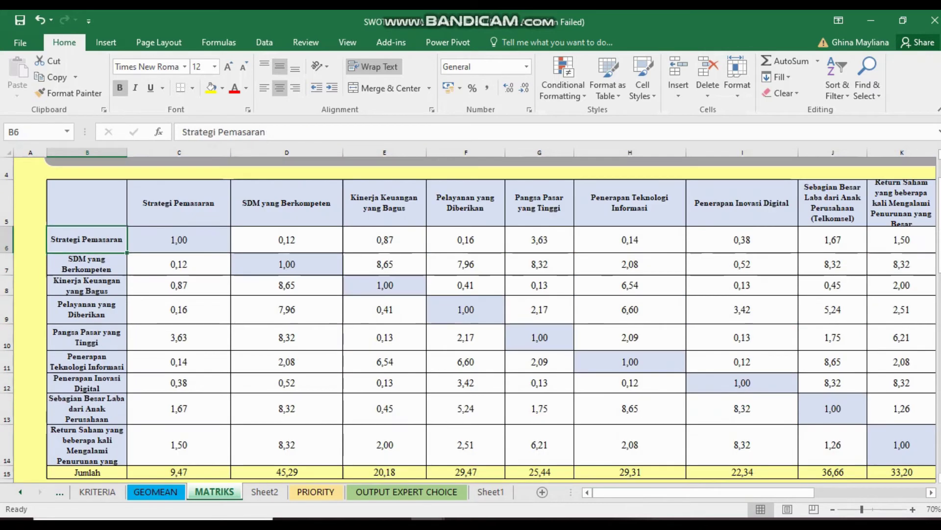
{"action": "left_click_drag", "start_coordinate": [86, 240], "coordinate": [87, 444]}
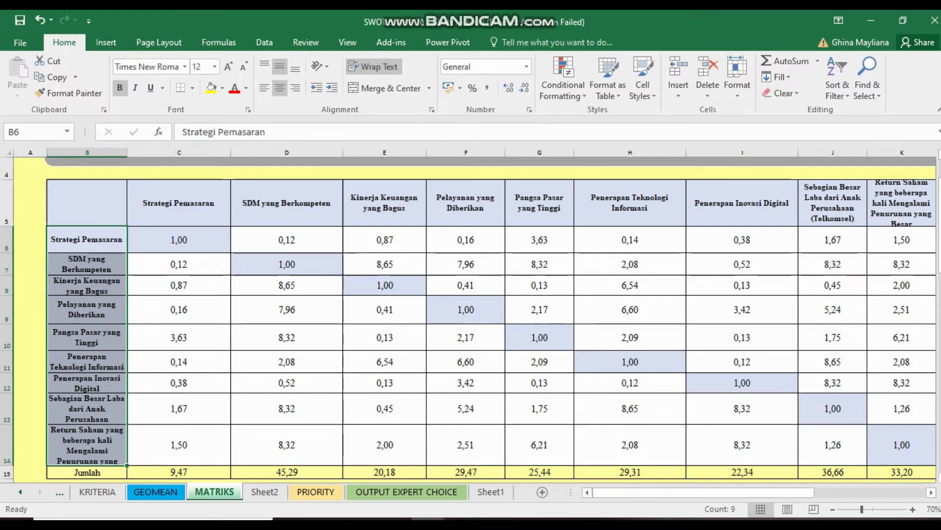
{"action": "left_click", "coordinate": [179, 202]}
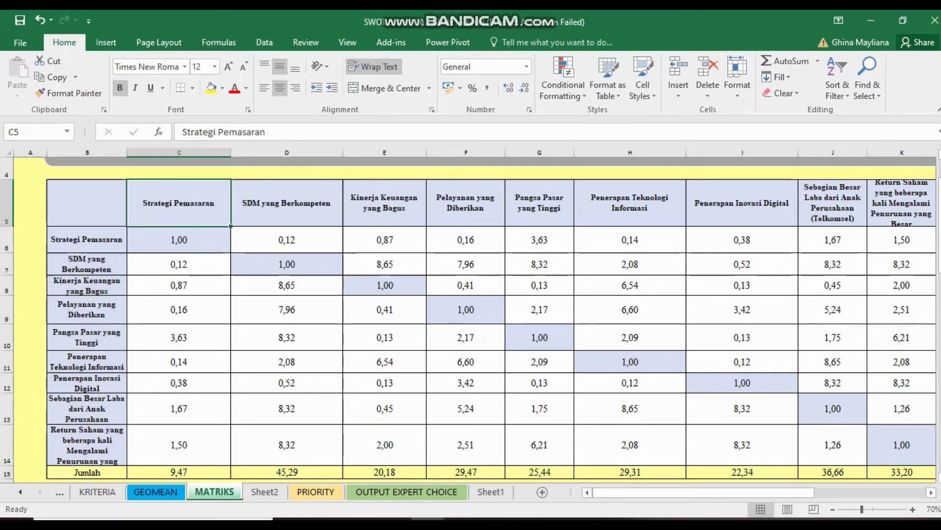
- Copy B6:B14 and paste the labels into C5 as transposed values across the header row
{"action": "left_click_drag", "start_coordinate": [87, 239], "coordinate": [87, 446]}
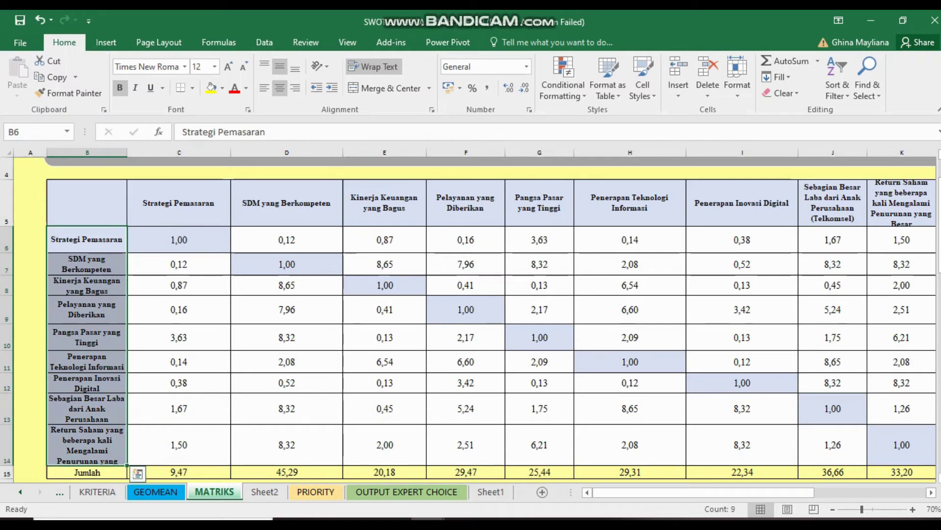
{"action": "key", "text": "ctrl+c"}
{"action": "left_click", "coordinate": [178, 203]}
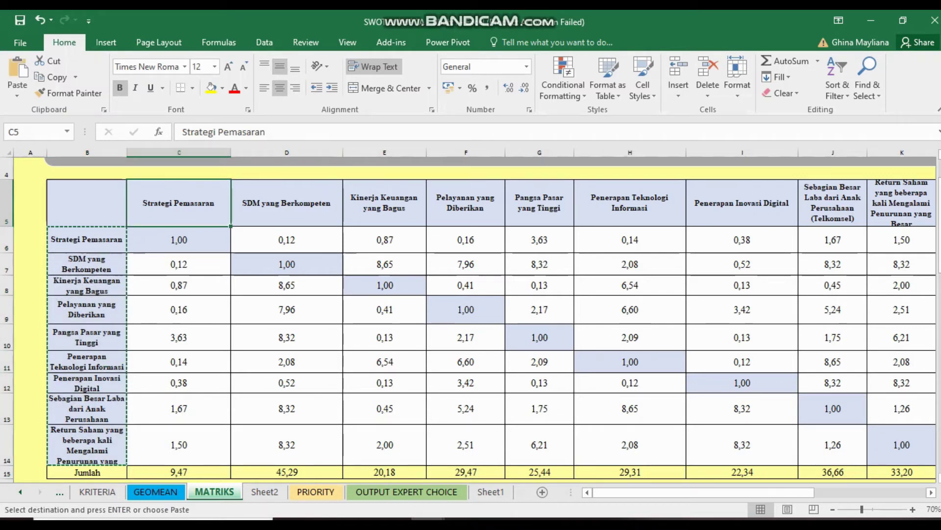
{"action": "left_click", "coordinate": [17, 90]}
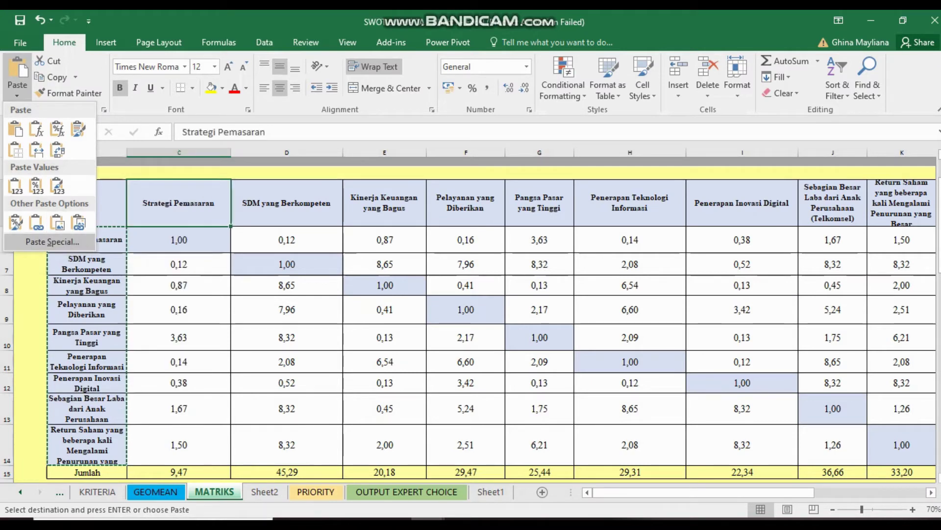
{"action": "left_click", "coordinate": [52, 241]}
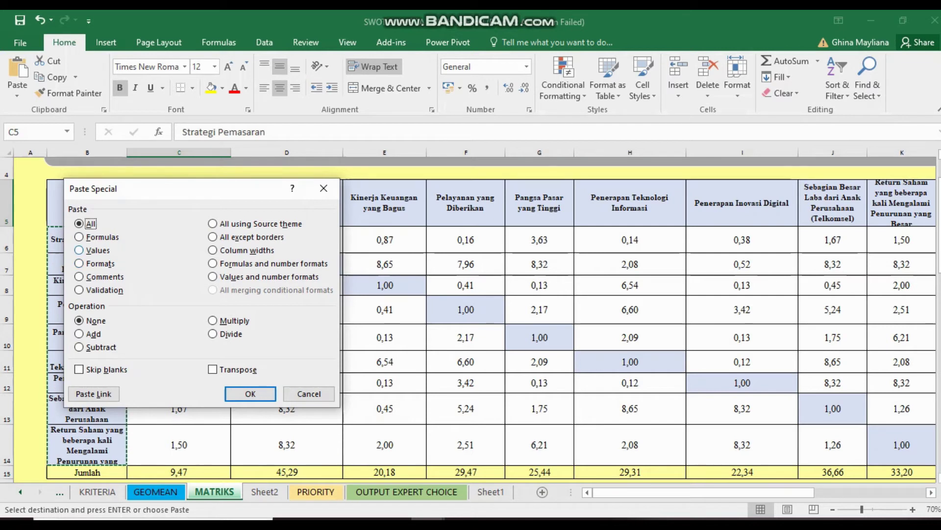
{"action": "left_click", "coordinate": [79, 250]}
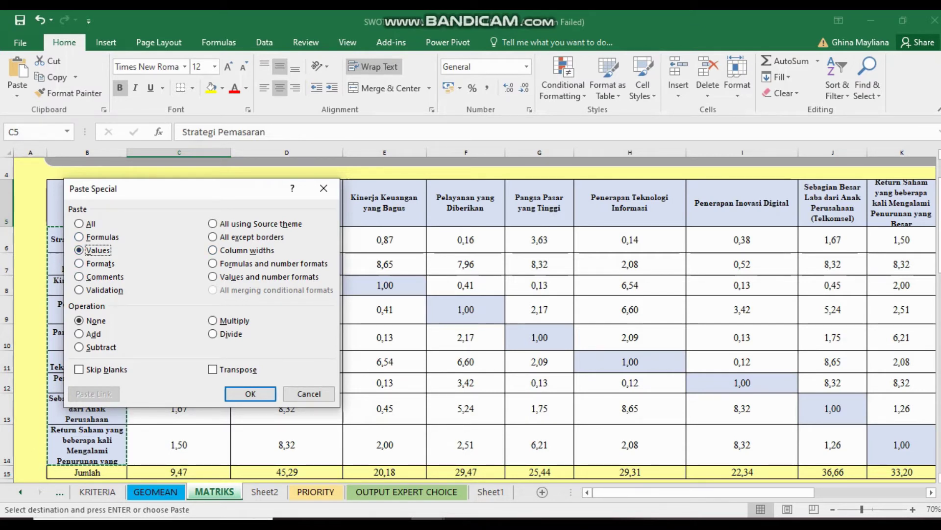
{"action": "left_click", "coordinate": [212, 369]}
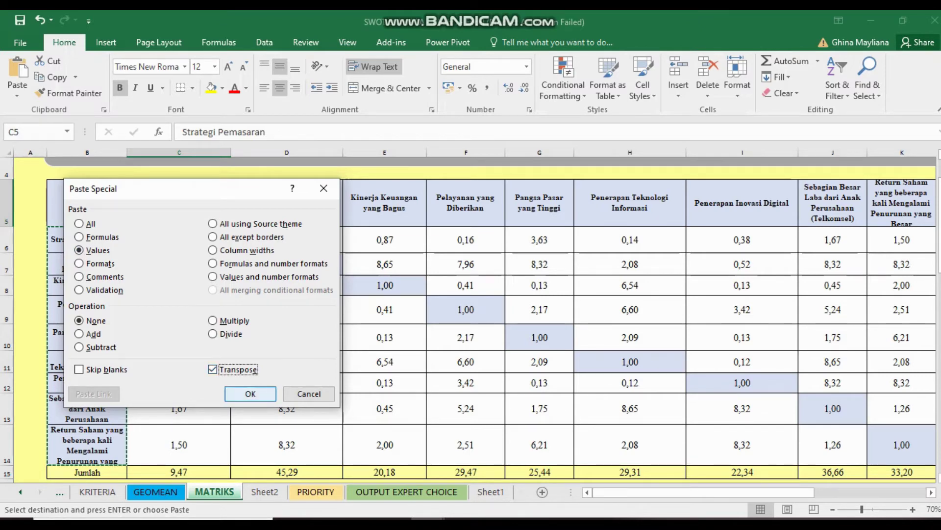
{"action": "left_click", "coordinate": [250, 393]}
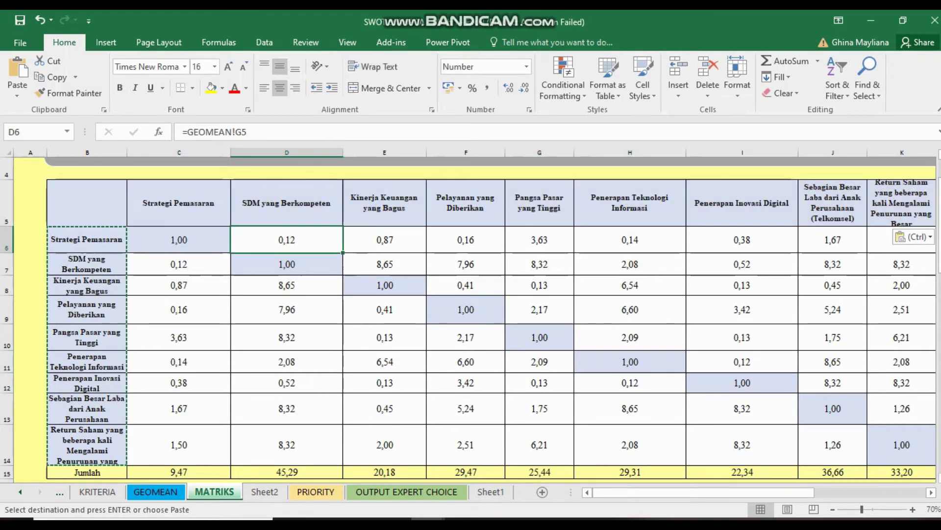
{"action": "left_click", "coordinate": [179, 203]}
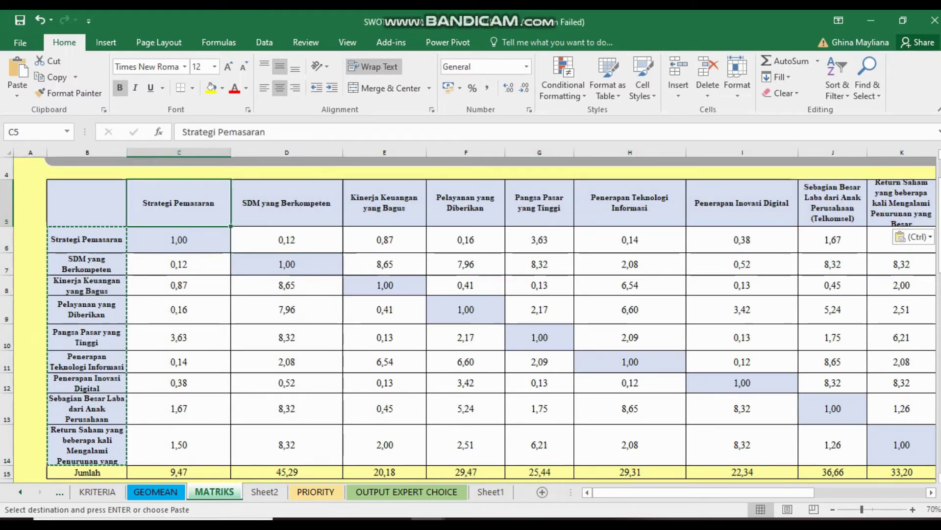
- Clear the existing criteria headers along row 5, starting from Strategi Pemasaran
{"action": "key", "text": "BackSpace"}
{"action": "key", "text": "Right"}
{"action": "key", "text": "Right"}
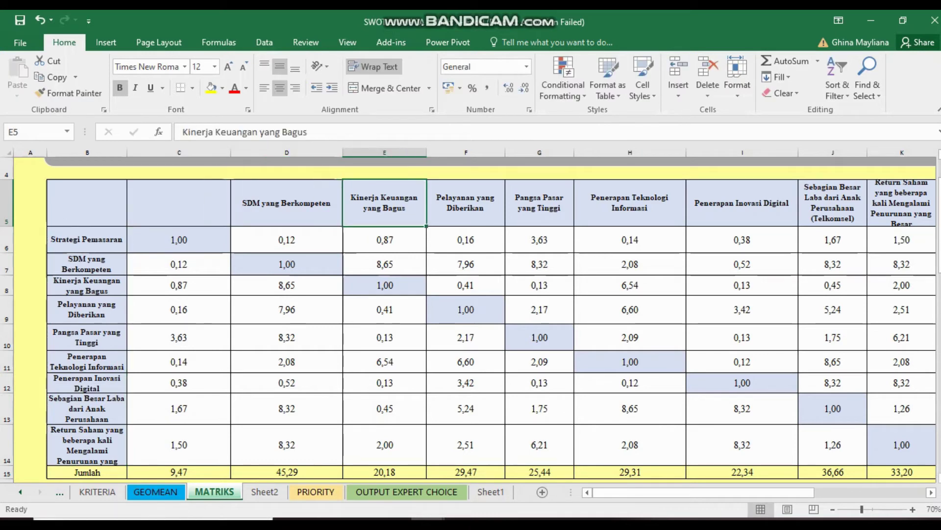
{"action": "key", "text": "Left"}
{"action": "key", "text": "BackSpace"}
{"action": "key", "text": "Right"}
{"action": "key", "text": "BackSpace"}
{"action": "key", "text": "Right"}
{"action": "key", "text": "BackSpace"}
{"action": "key", "text": "Right"}
{"action": "key", "text": "BackSpace"}
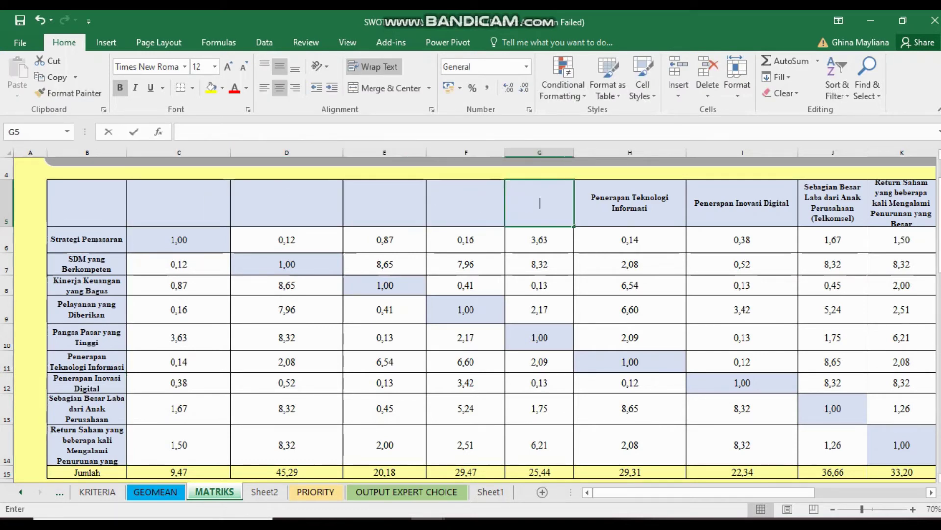
{"action": "key", "text": "Right"}
{"action": "key", "text": "BackSpace"}
{"action": "key", "text": "Right"}
{"action": "key", "text": "BackSpace"}
{"action": "key", "text": "Right"}
{"action": "key", "text": "BackSpace"}
{"action": "key", "text": "Right"}
{"action": "key", "text": "BackSpace"}
{"action": "key", "text": "Right"}
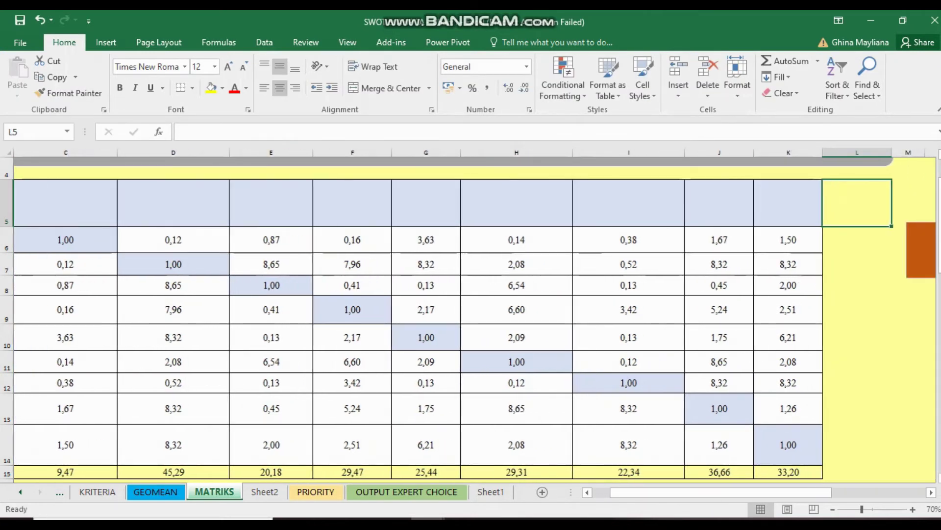
- Copy the criteria labels B6:B14; a transposed values paste fails with an invalid-selection error
{"action": "left_click_drag", "start_coordinate": [87, 239], "coordinate": [86, 444]}
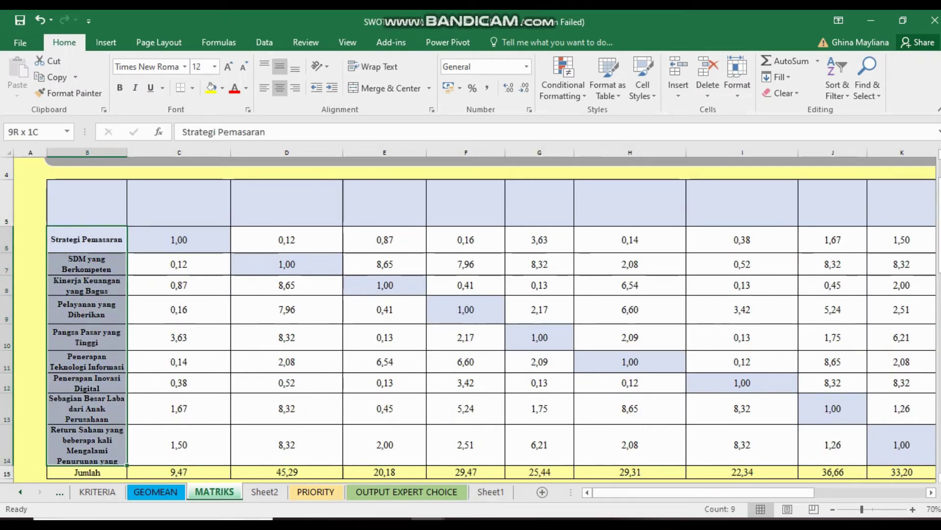
{"action": "key", "text": "ctrl+c"}
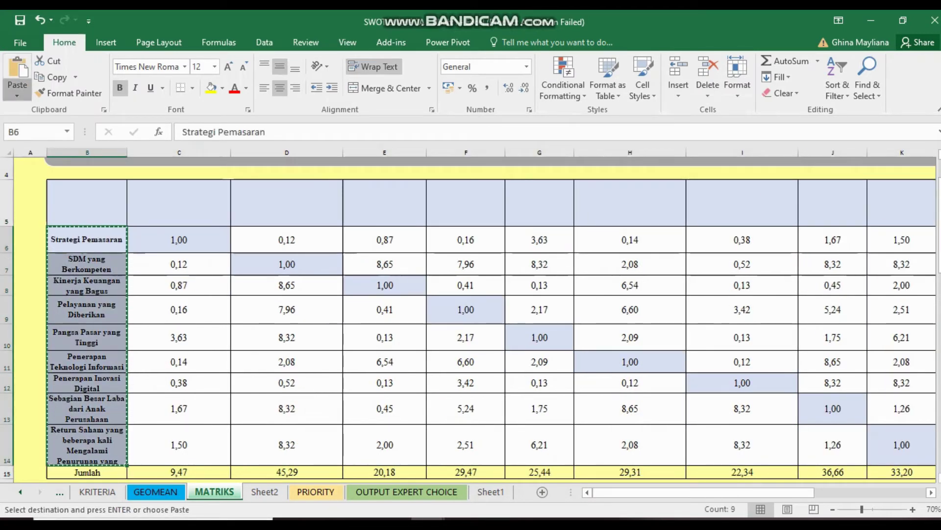
{"action": "left_click", "coordinate": [17, 90]}
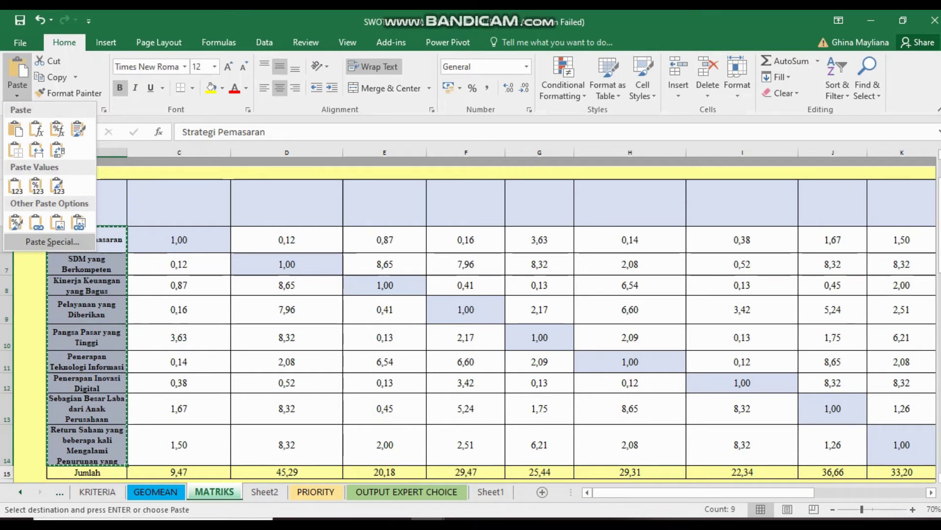
{"action": "left_click", "coordinate": [40, 241]}
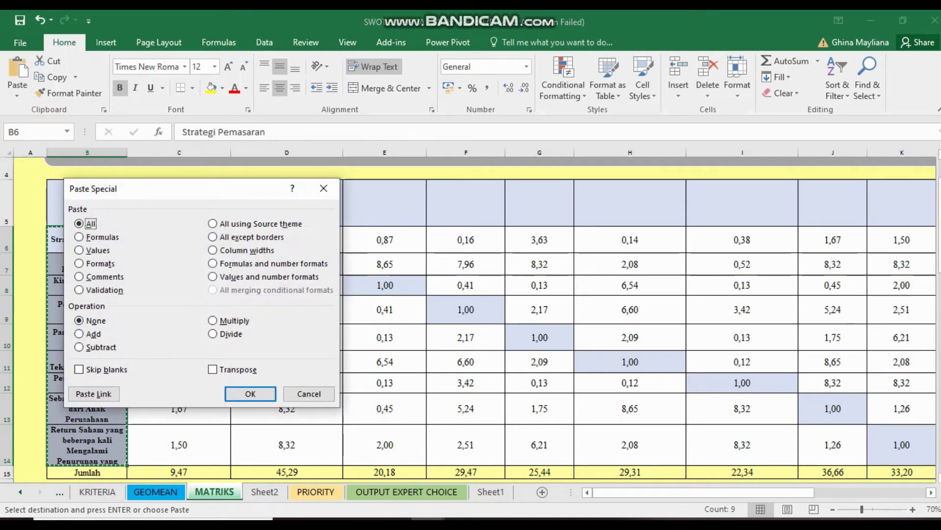
{"action": "left_click", "coordinate": [79, 250]}
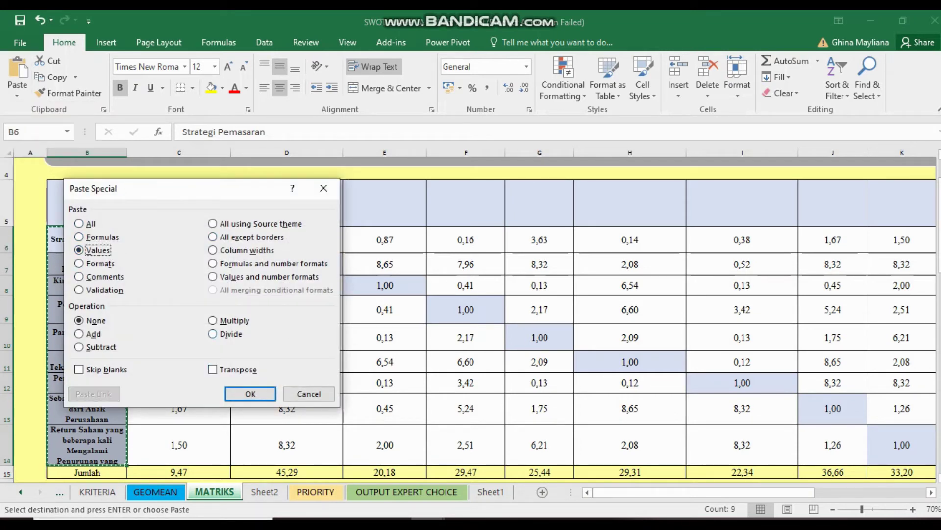
{"action": "left_click", "coordinate": [212, 370]}
{"action": "left_click", "coordinate": [250, 394]}
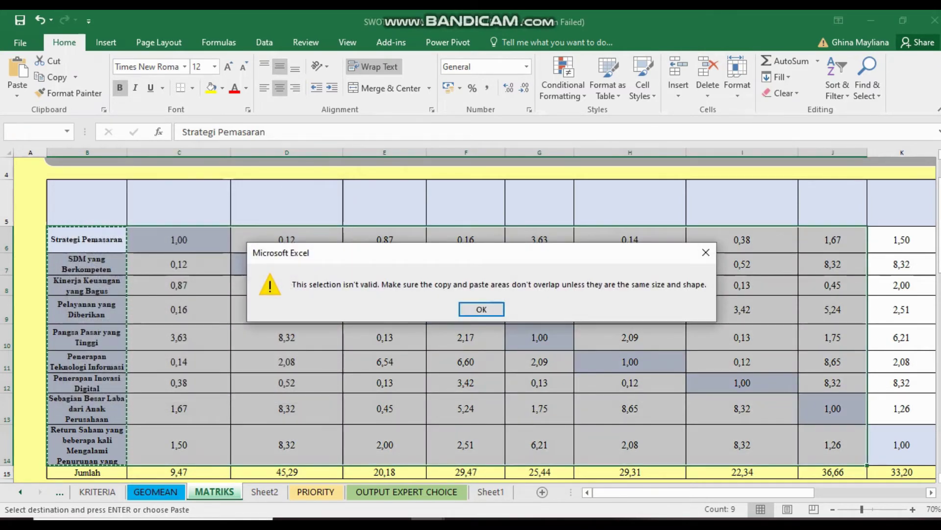
{"action": "left_click", "coordinate": [706, 252]}
- Paste the labels into C5 as transposed values, from Strategi Pemasaran to Return Saham
{"action": "left_click", "coordinate": [179, 202]}
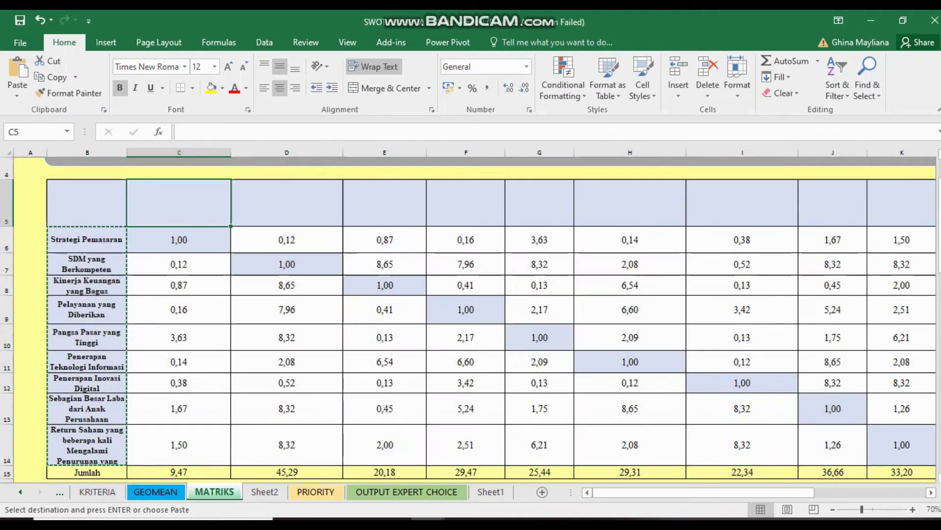
{"action": "left_click", "coordinate": [17, 95]}
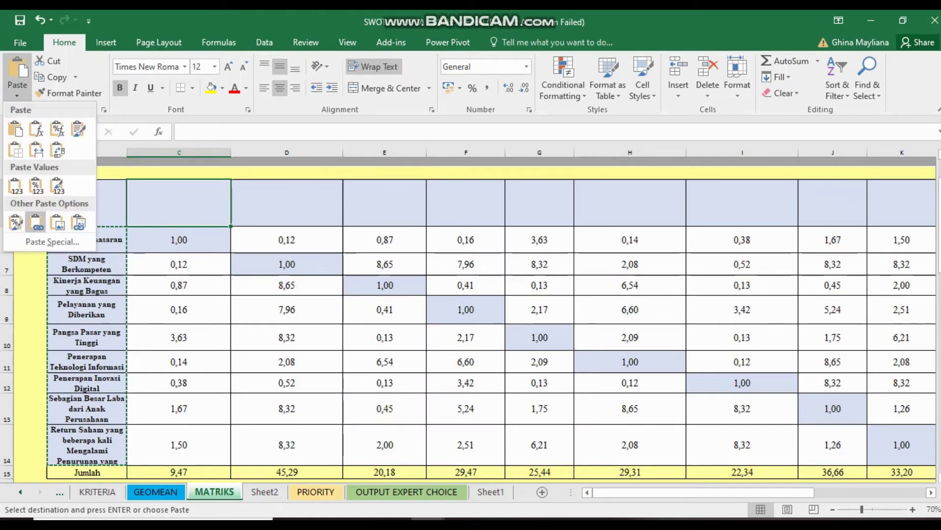
{"action": "left_click", "coordinate": [53, 242]}
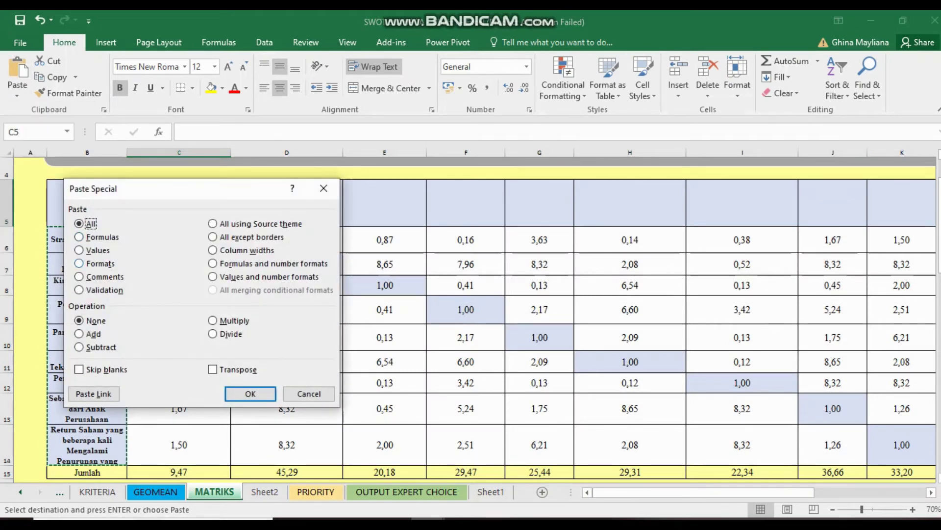
{"action": "left_click", "coordinate": [79, 250]}
{"action": "left_click", "coordinate": [213, 369]}
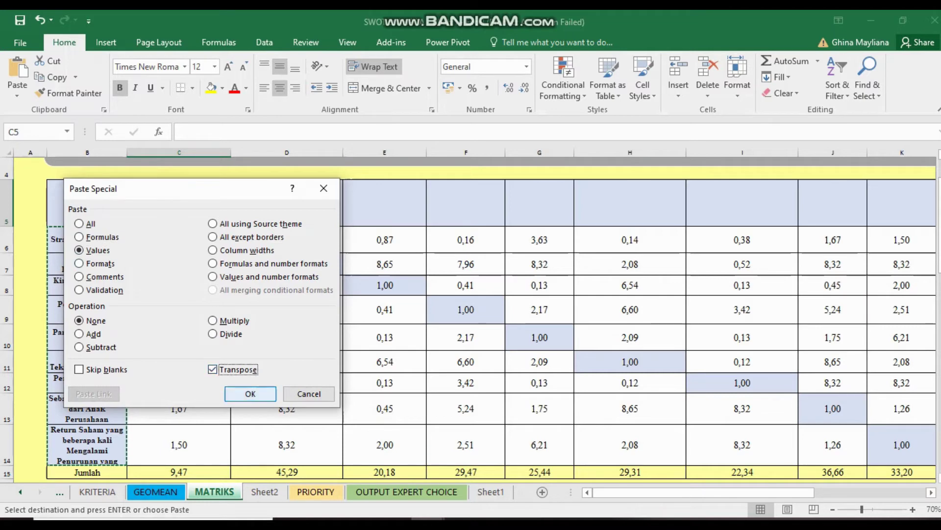
{"action": "left_click", "coordinate": [250, 393]}
{"action": "left_click", "coordinate": [385, 264]}
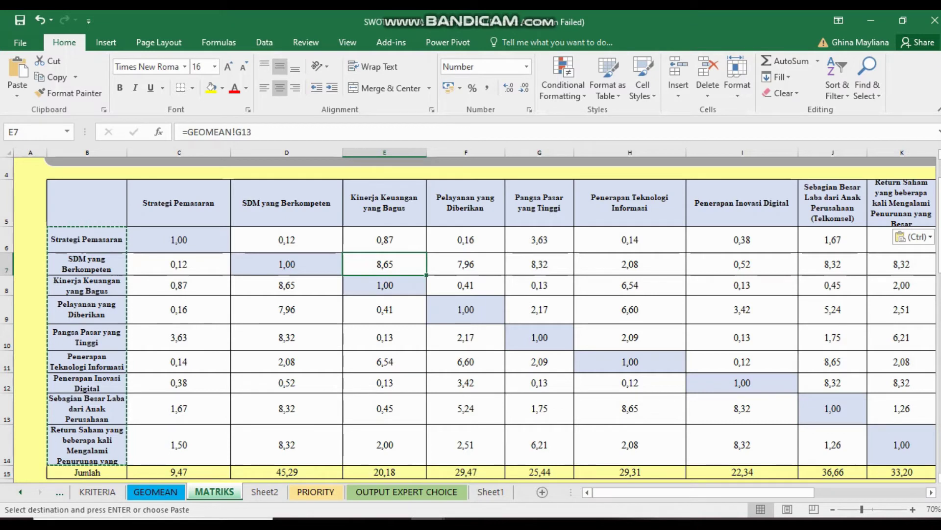
{"action": "left_click", "coordinate": [286, 263]}
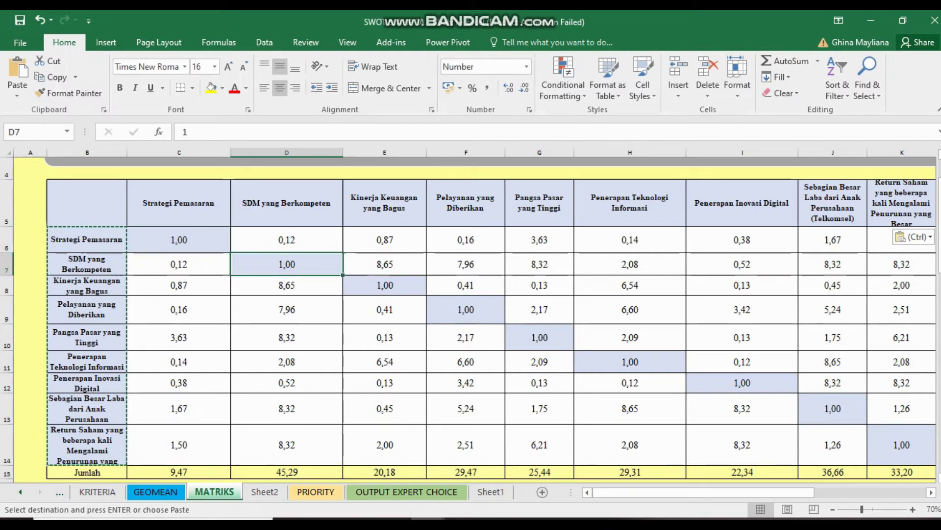
{"action": "left_click", "coordinate": [385, 285]}
{"action": "left_click", "coordinate": [466, 309]}
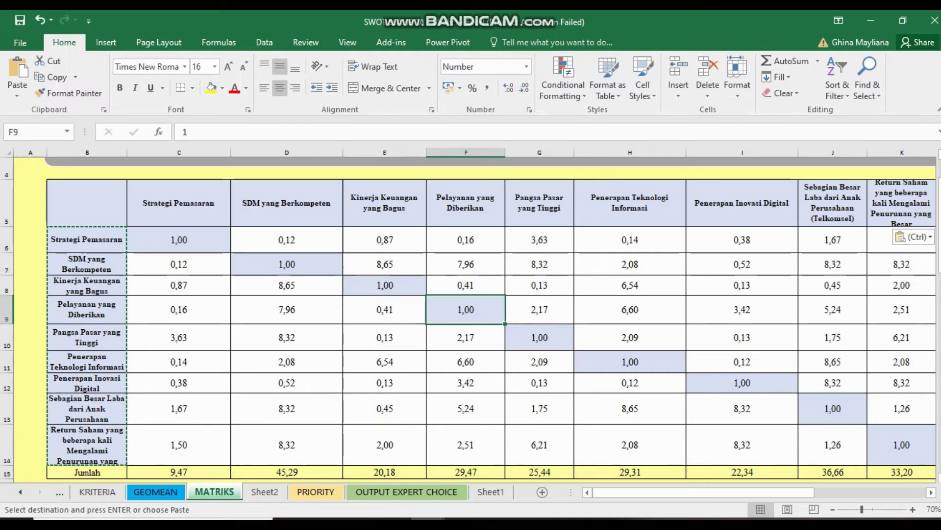
{"action": "left_click", "coordinate": [539, 338]}
{"action": "left_click", "coordinate": [630, 361]}
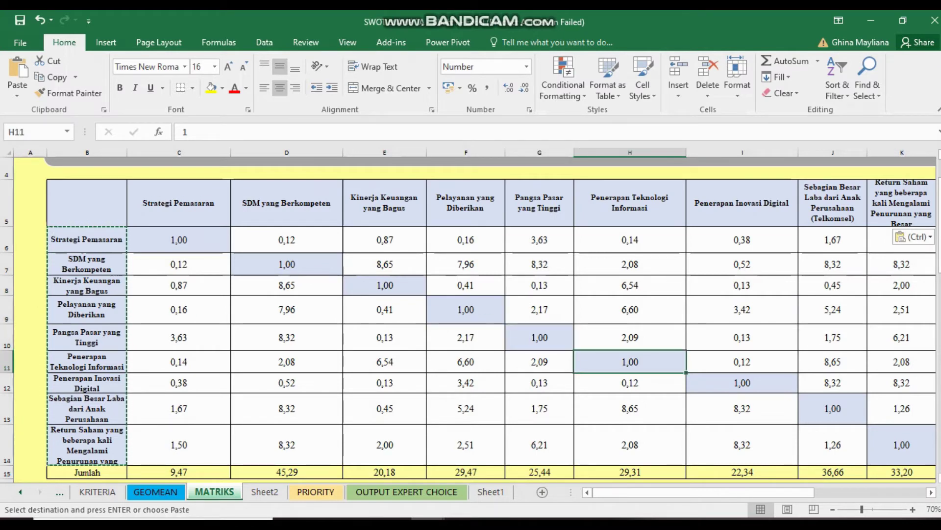
{"action": "left_click", "coordinate": [742, 382]}
{"action": "left_click", "coordinate": [833, 408]}
{"action": "left_click", "coordinate": [901, 444]}
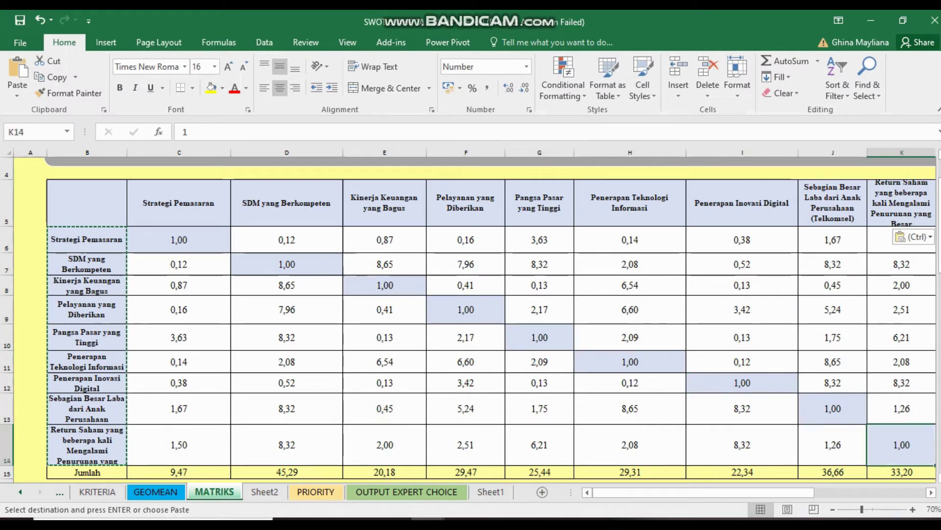
{"action": "left_click", "coordinate": [179, 239]}
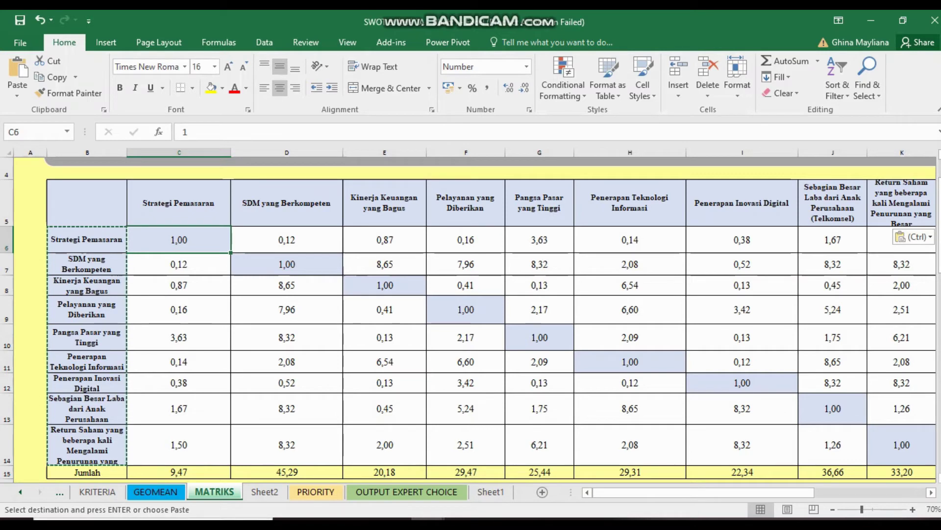
{"action": "left_click", "coordinate": [87, 239]}
{"action": "left_click", "coordinate": [179, 239]}
{"action": "left_click", "coordinate": [87, 239]}
{"action": "left_click", "coordinate": [179, 203]}
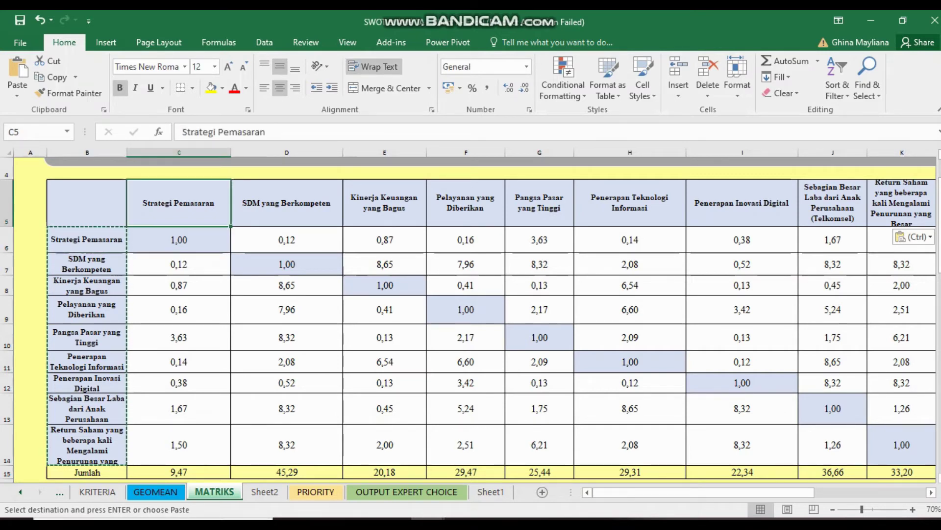
{"action": "left_click", "coordinate": [86, 264]}
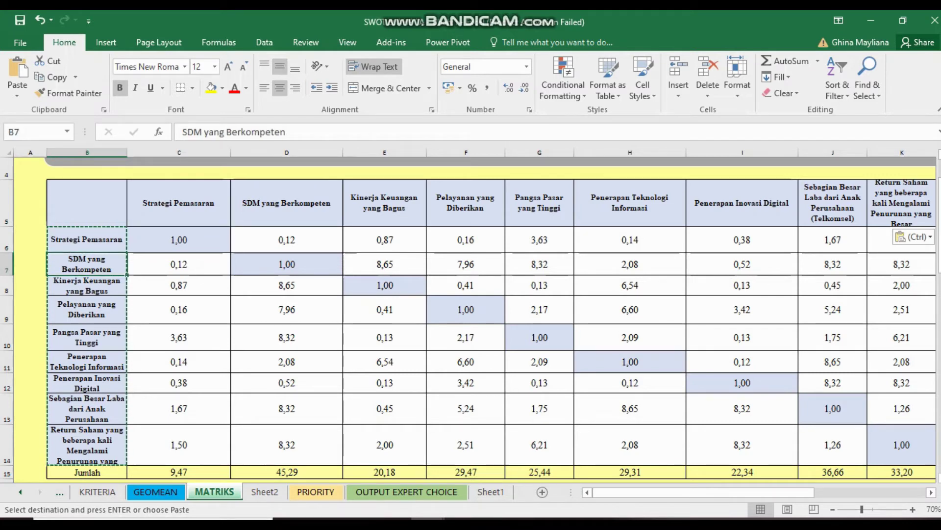
{"action": "left_click", "coordinate": [287, 264]}
{"action": "left_click", "coordinate": [287, 203]}
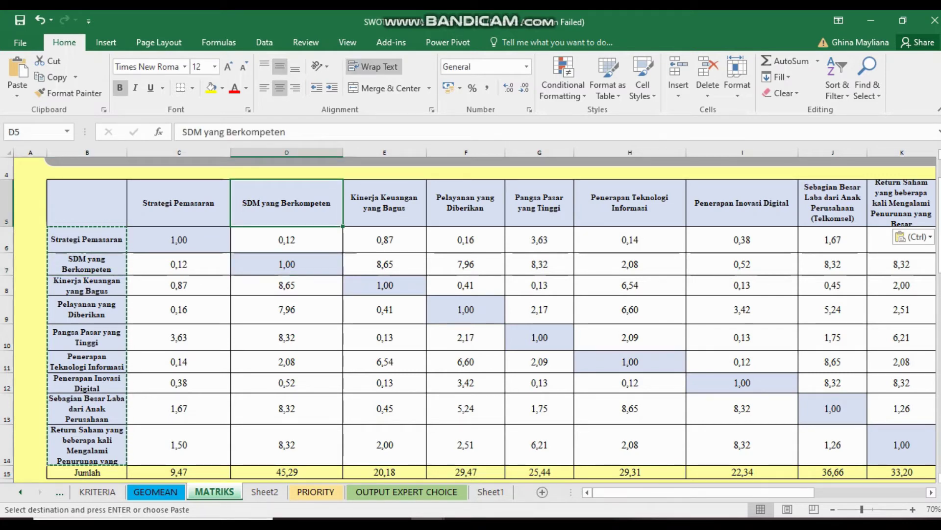
{"action": "left_click", "coordinate": [287, 263]}
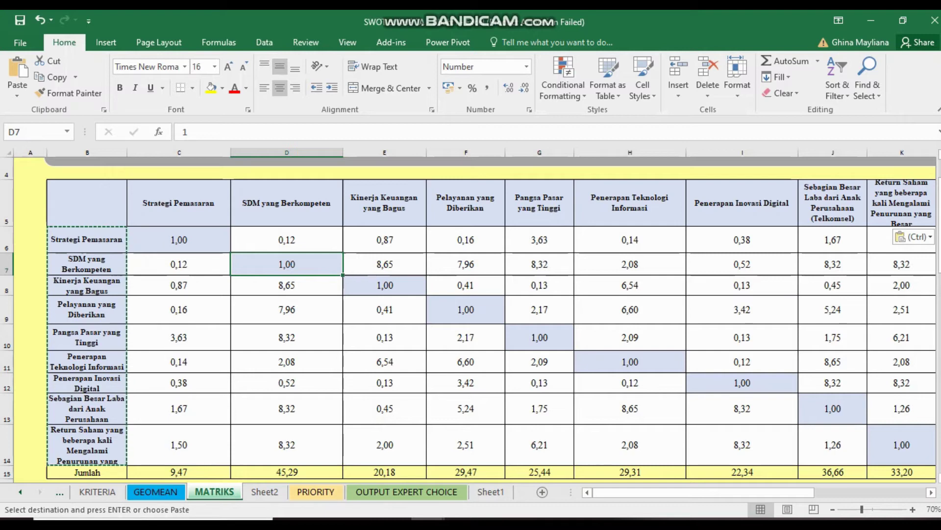
{"action": "left_click", "coordinate": [385, 310]}
- Link D6 to the GEOMEAN sheet's geomean in G5
{"action": "left_click", "coordinate": [287, 239]}
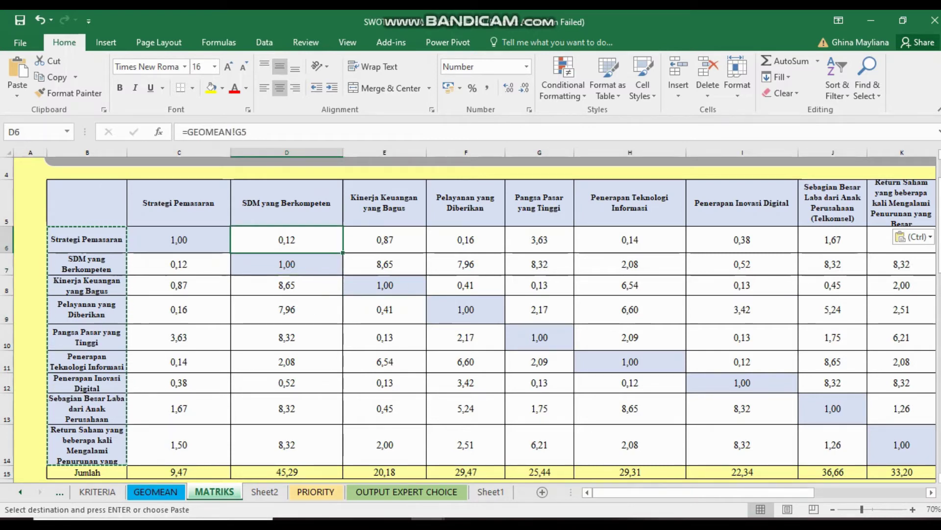
{"action": "key", "text": "F2"}
{"action": "key", "text": "Escape"}
{"action": "type", "text": "="}
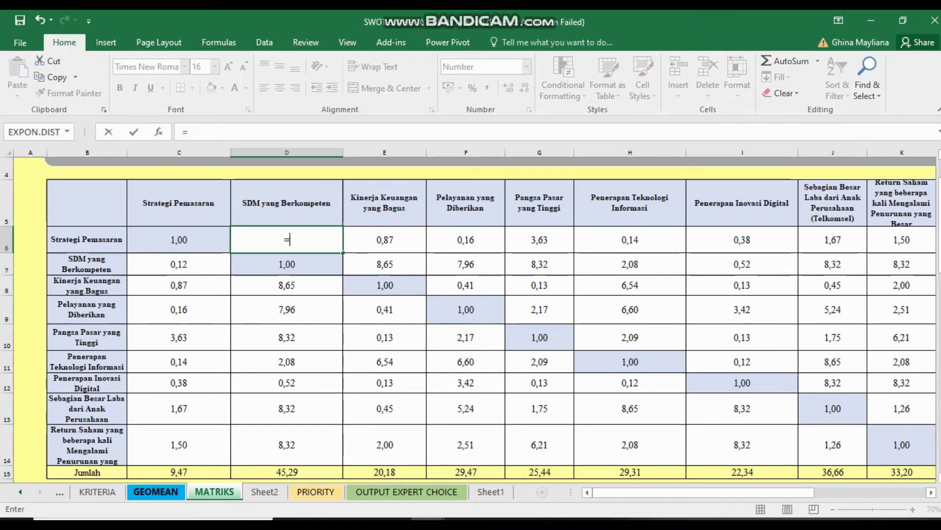
{"action": "left_click", "coordinate": [156, 491]}
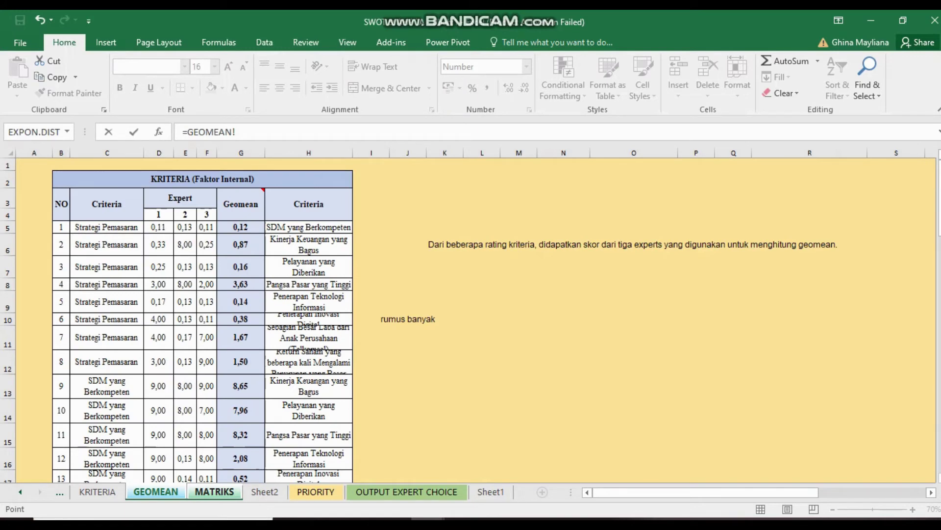
{"action": "left_click", "coordinate": [241, 226]}
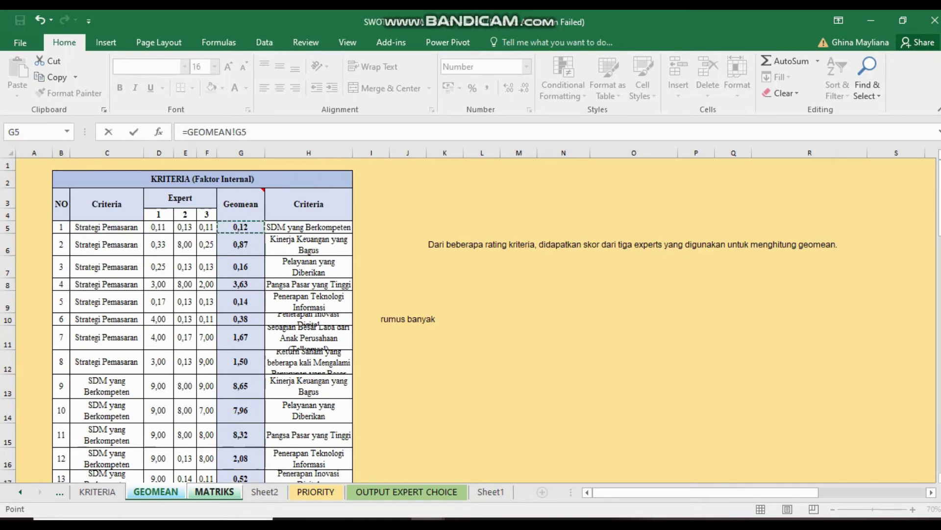
{"action": "key", "text": "Return"}
- Clear E6 and link it to GEOMEAN!G6
{"action": "key", "text": "Right"}
{"action": "key", "text": "Up"}
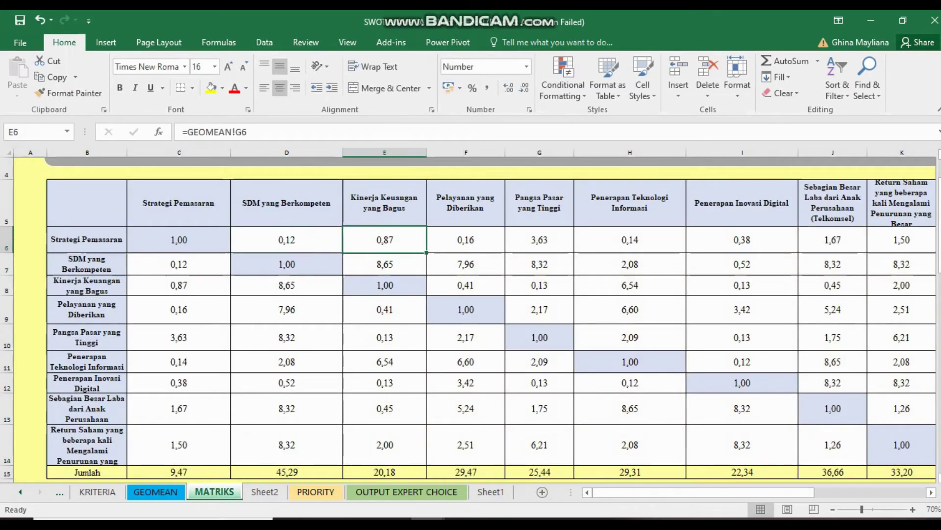
{"action": "key", "text": "BackSpace"}
{"action": "type", "text": "="}
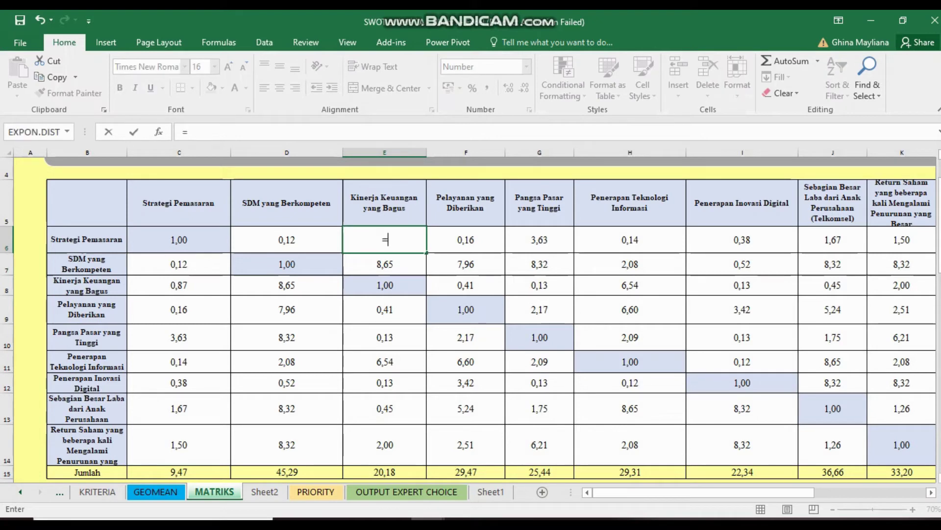
{"action": "left_click", "coordinate": [156, 492]}
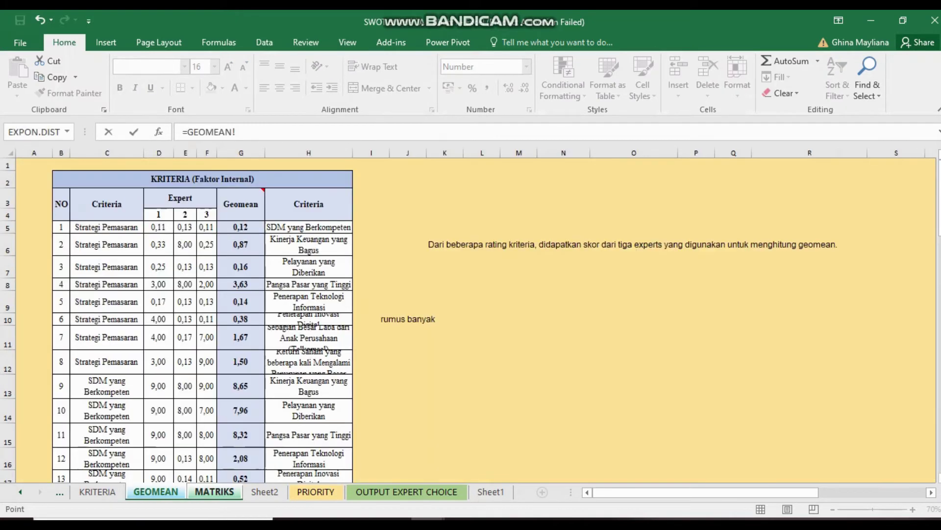
{"action": "left_click", "coordinate": [240, 244]}
{"action": "key", "text": "Return"}
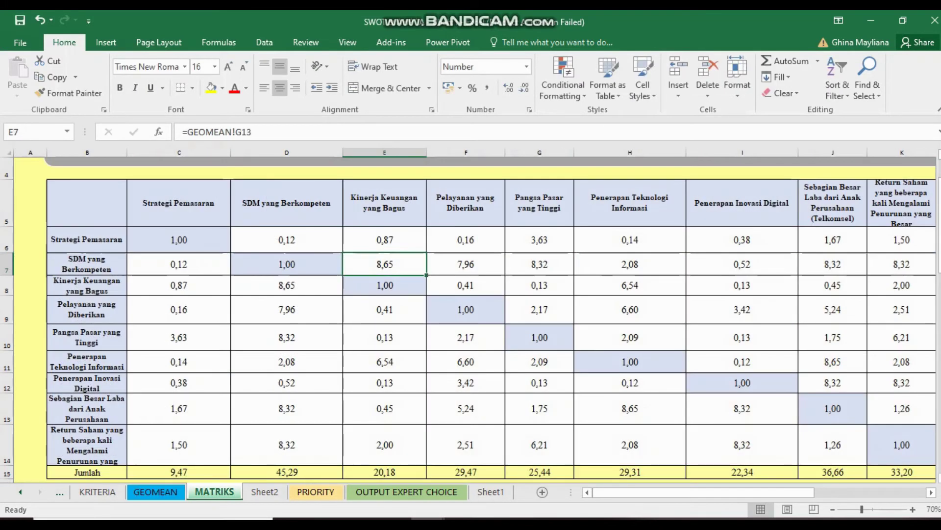
{"action": "left_click", "coordinate": [384, 310]}
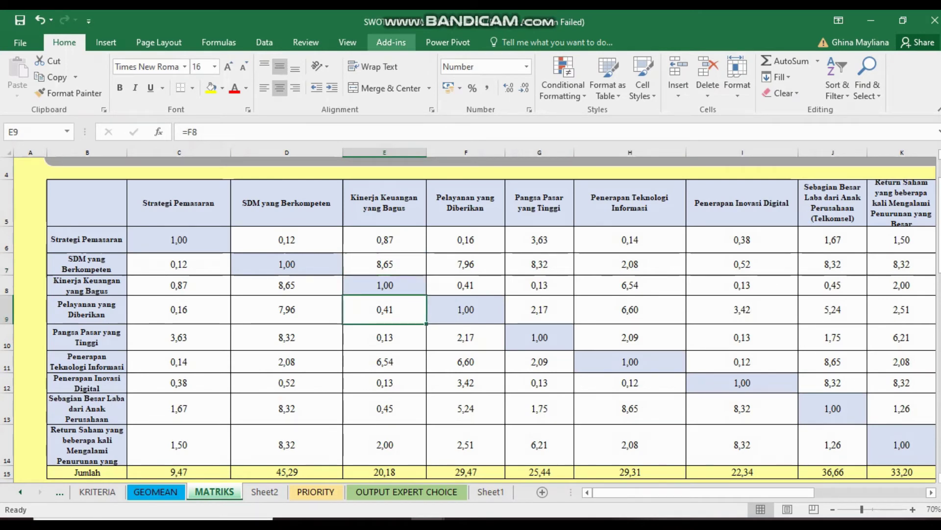
- Arrange the GEOMEAN and MATRIKS windows side by side and clear the first-row matrix cells
{"action": "left_click", "coordinate": [348, 42]}
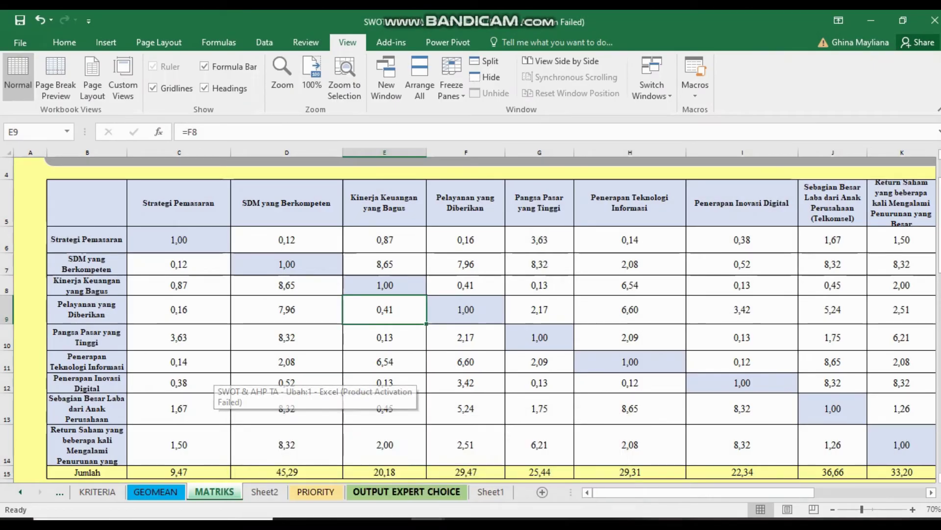
{"action": "left_click", "coordinate": [579, 473]}
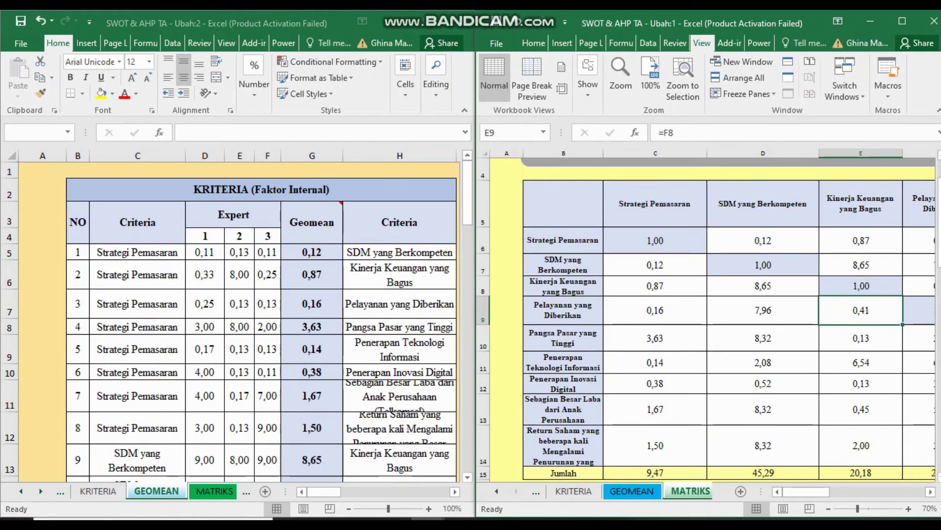
{"action": "left_click", "coordinate": [861, 240]}
{"action": "key", "text": "BackSpace"}
{"action": "key", "text": "Tab"}
{"action": "key", "text": "BackSpace"}
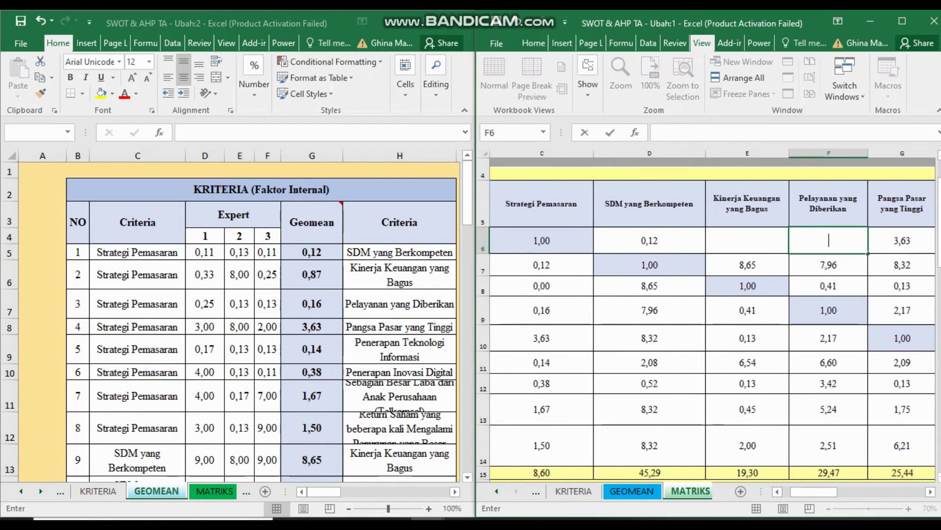
{"action": "key", "text": "Tab"}
{"action": "key", "text": "BackSpace"}
{"action": "key", "text": "shift+Tab"}
{"action": "key", "text": "shift+Tab"}
- Link E6, F6 and G6 to GEOMEAN geomeans (0,16 and 3,63), then maximize MATRIKS
{"action": "type", "text": "="}
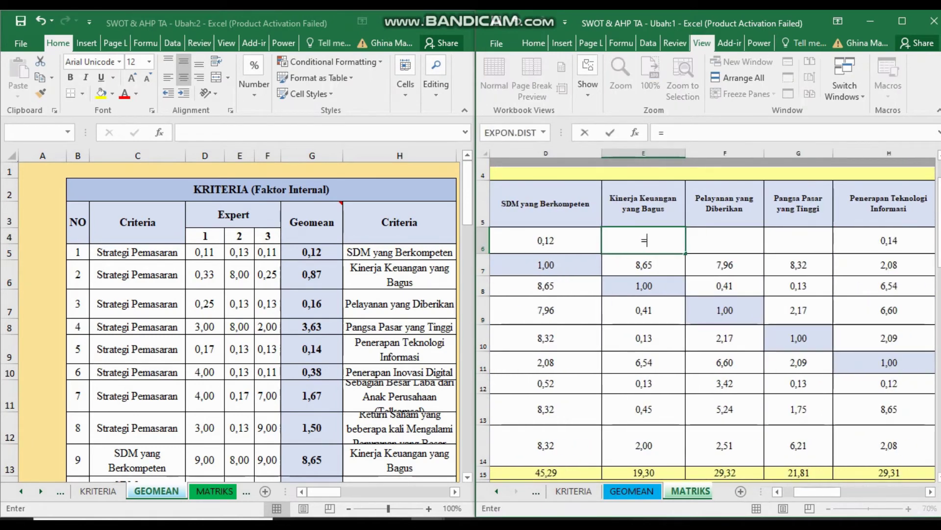
{"action": "key", "text": "ctrl+F6"}
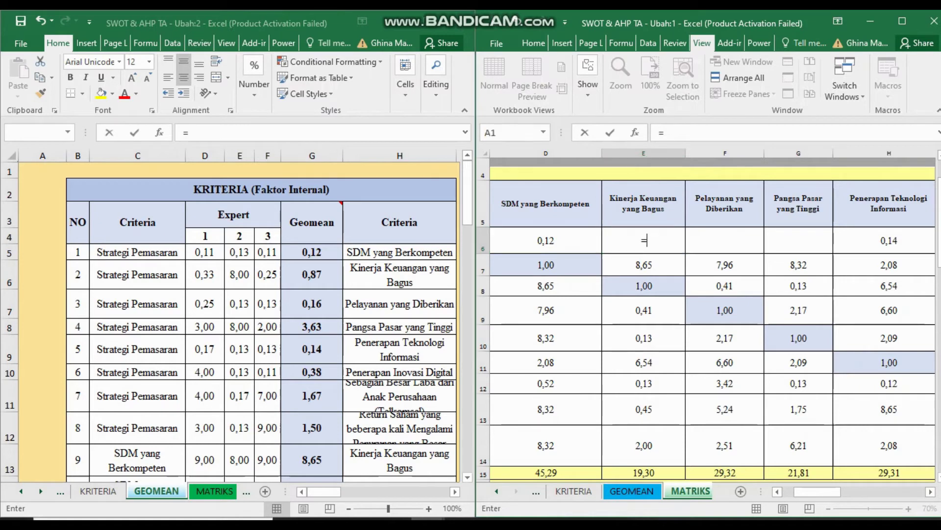
{"action": "left_click", "coordinate": [312, 275]}
{"action": "key", "text": "Return"}
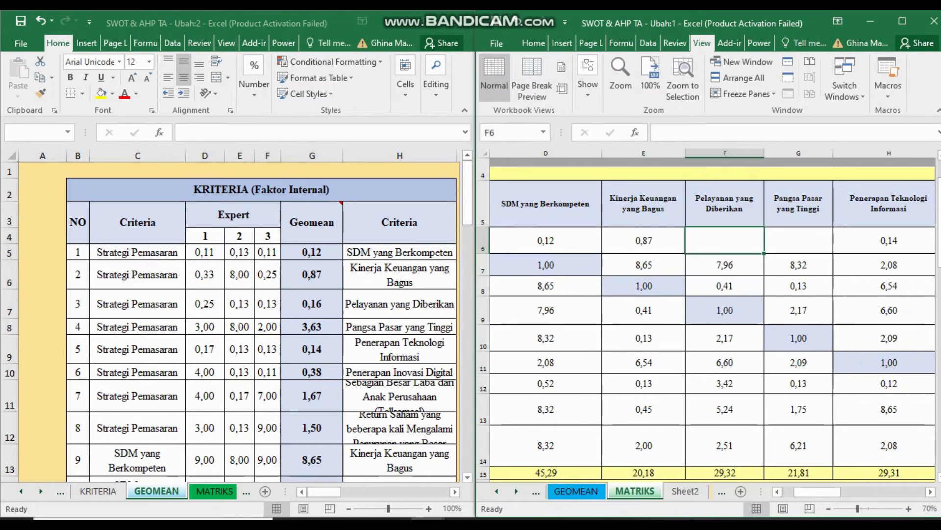
{"action": "type", "text": "="}
{"action": "left_click", "coordinate": [311, 304]}
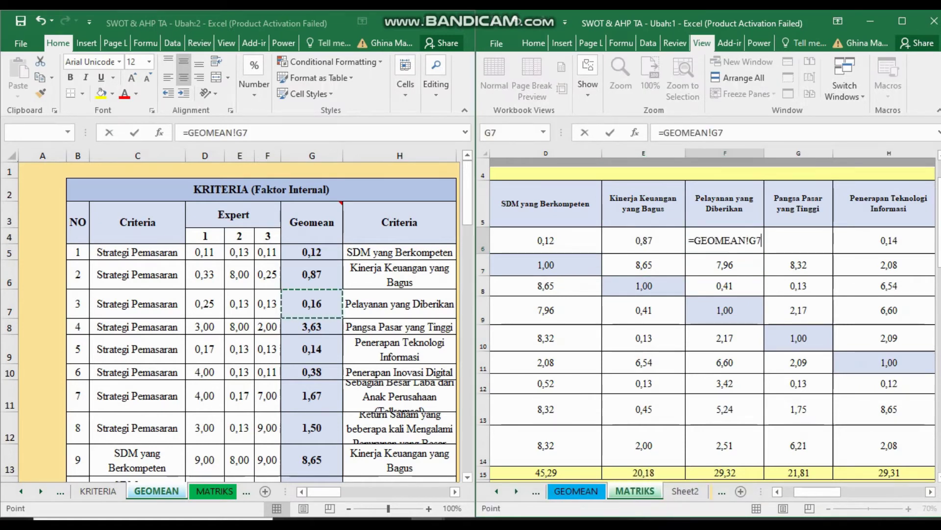
{"action": "key", "text": "Return"}
{"action": "type", "text": "="}
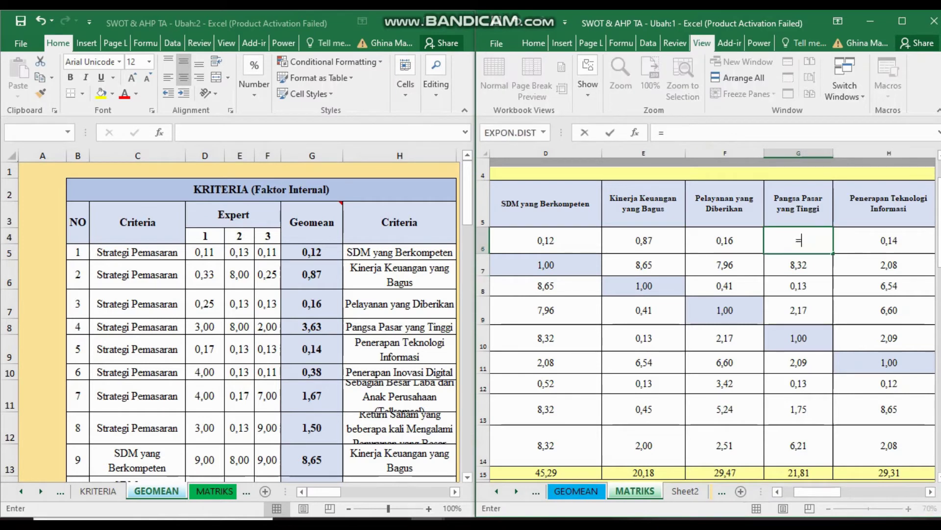
{"action": "left_click", "coordinate": [312, 326]}
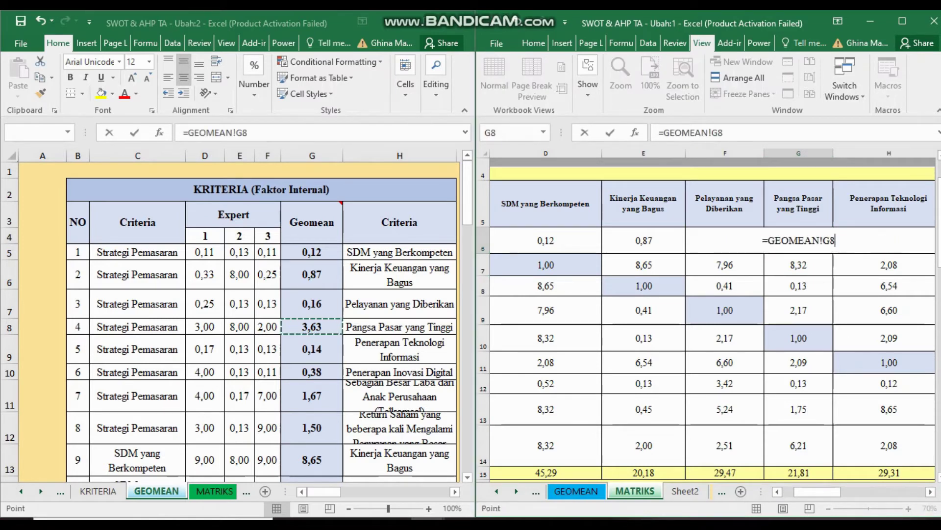
{"action": "key", "text": "Return"}
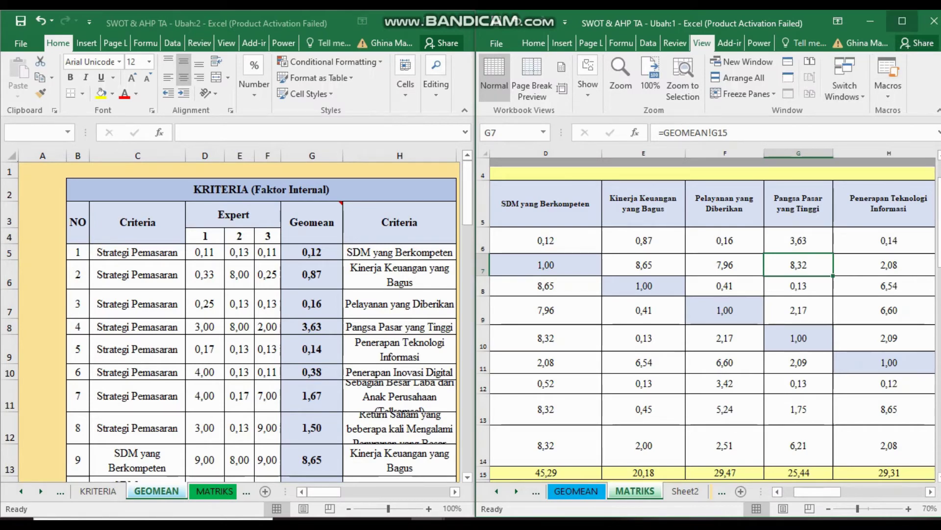
{"action": "left_click", "coordinate": [902, 21]}
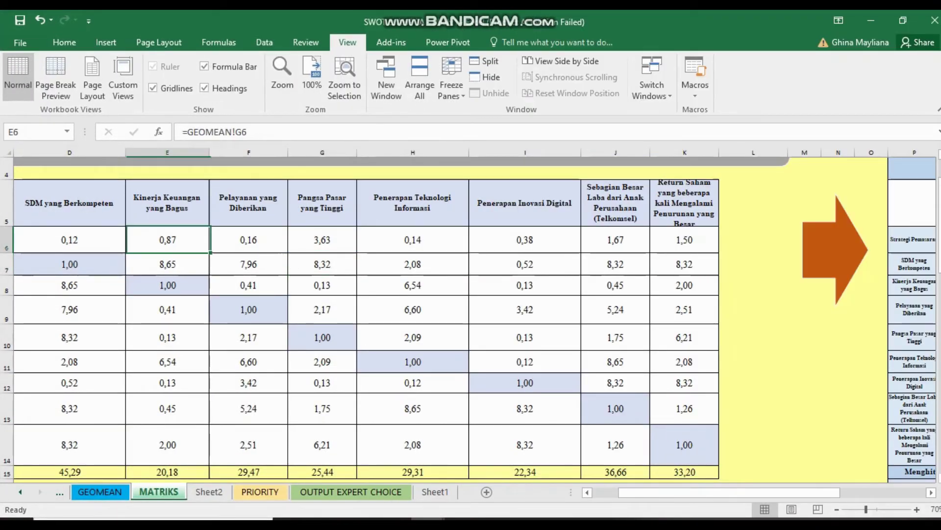
- Clear G6 and recommit the D6 formula so it shows 0,12
{"action": "left_click", "coordinate": [322, 240]}
{"action": "key", "text": "Delete"}
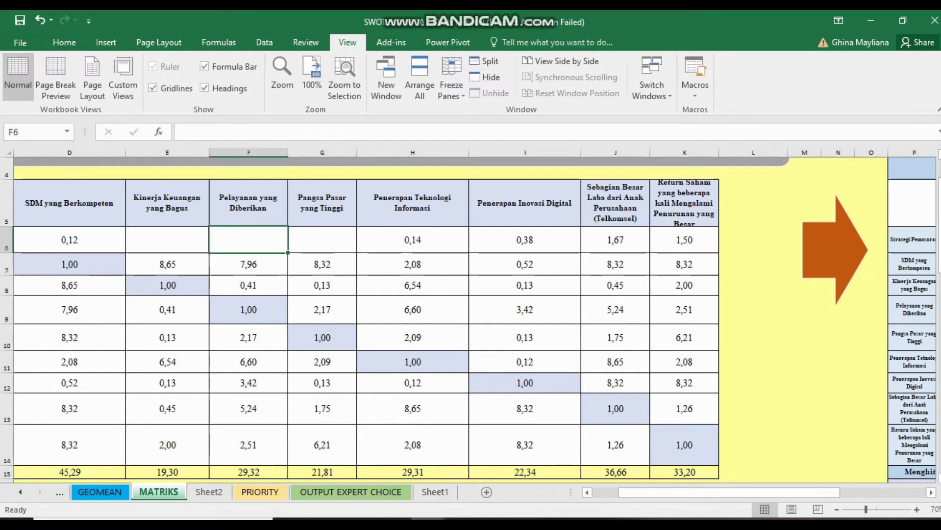
{"action": "key", "text": "Left"}
{"action": "key", "text": "Left"}
{"action": "key", "text": "Left"}
{"action": "key", "text": "Left"}
{"action": "key", "text": "Right"}
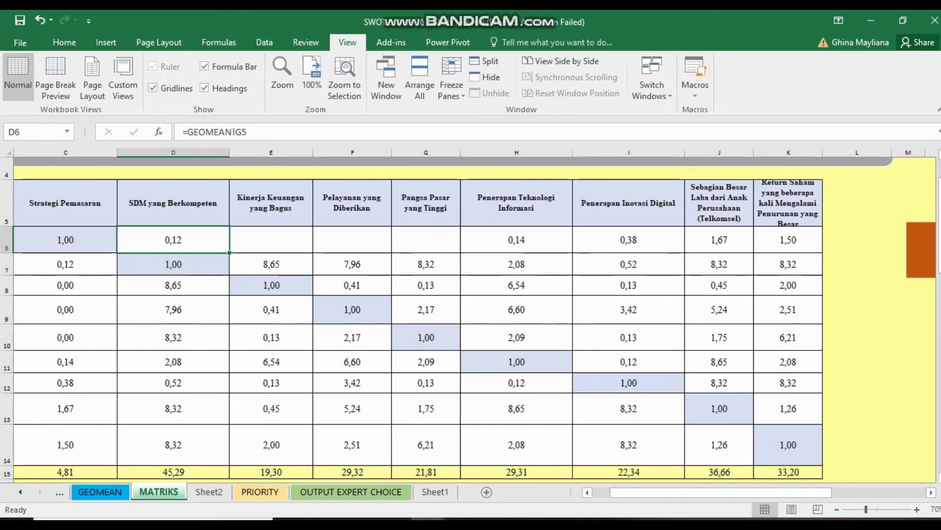
{"action": "left_click_drag", "start_coordinate": [183, 131], "coordinate": [247, 131]}
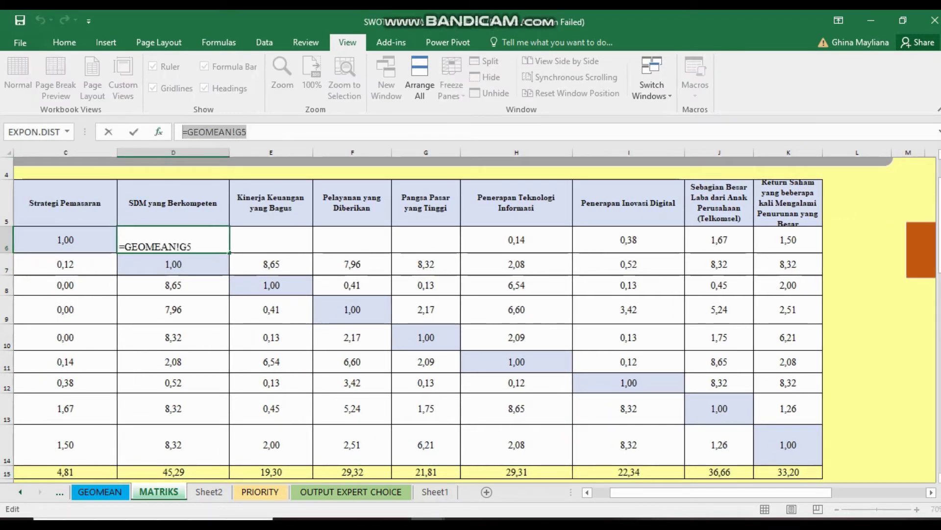
{"action": "key", "text": "ctrl+Return"}
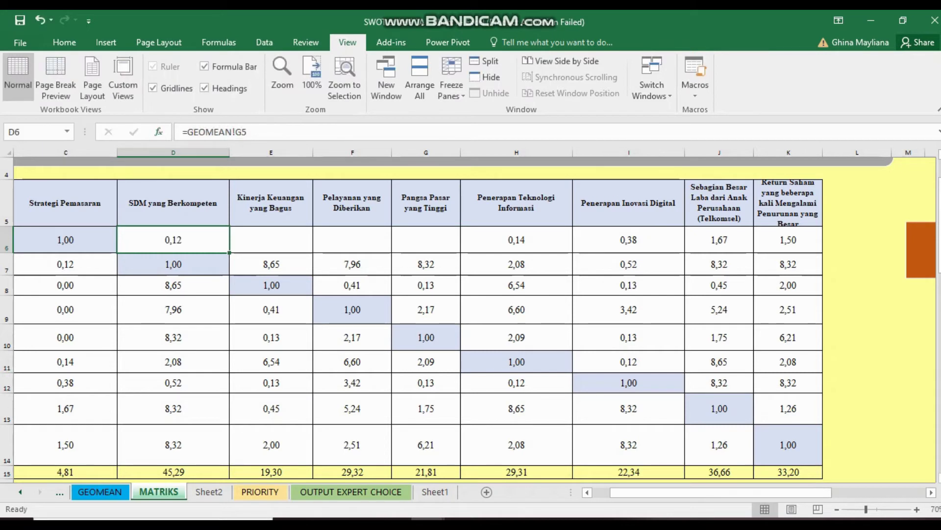
{"action": "key", "text": "F2"}
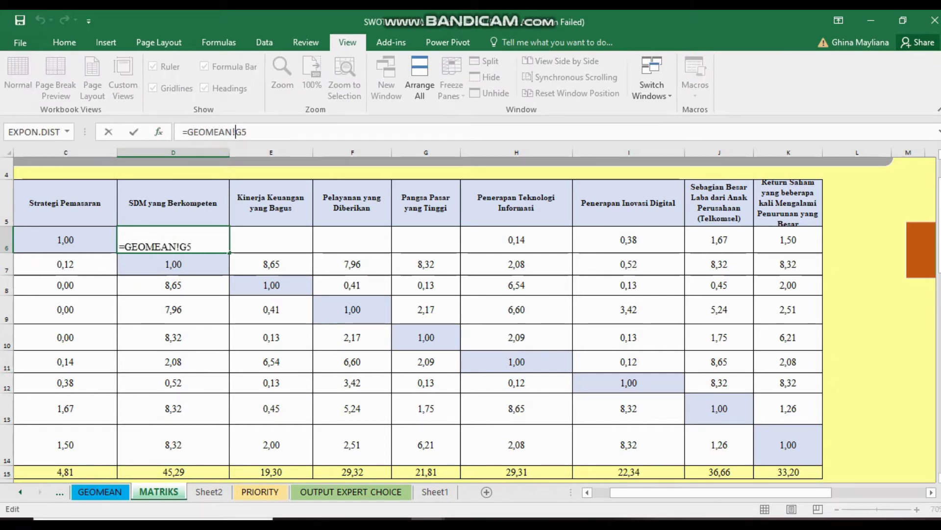
{"action": "key", "text": "ctrl+Return"}
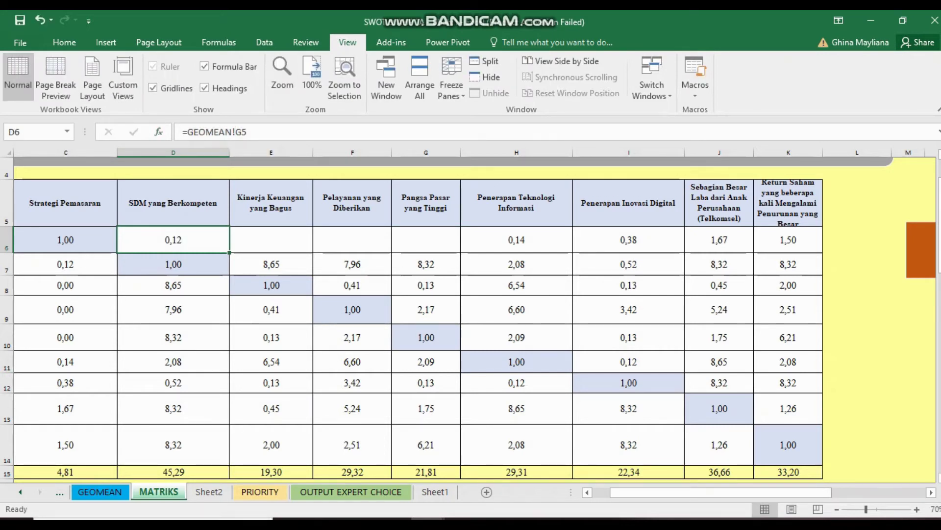
- Enter =GEOMEAN!G6 in E6, showing 0,87
{"action": "left_click", "coordinate": [271, 239]}
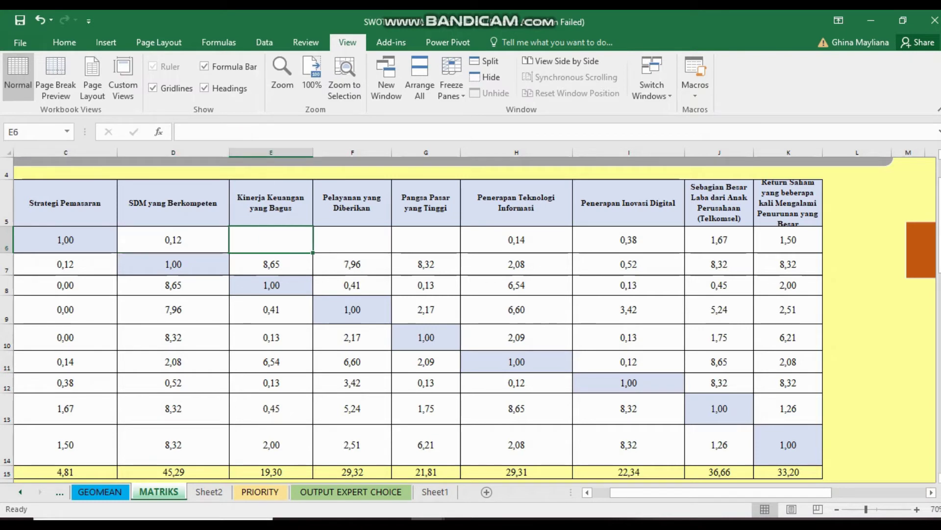
{"action": "type", "text": "=GEOMEAN!G5"}
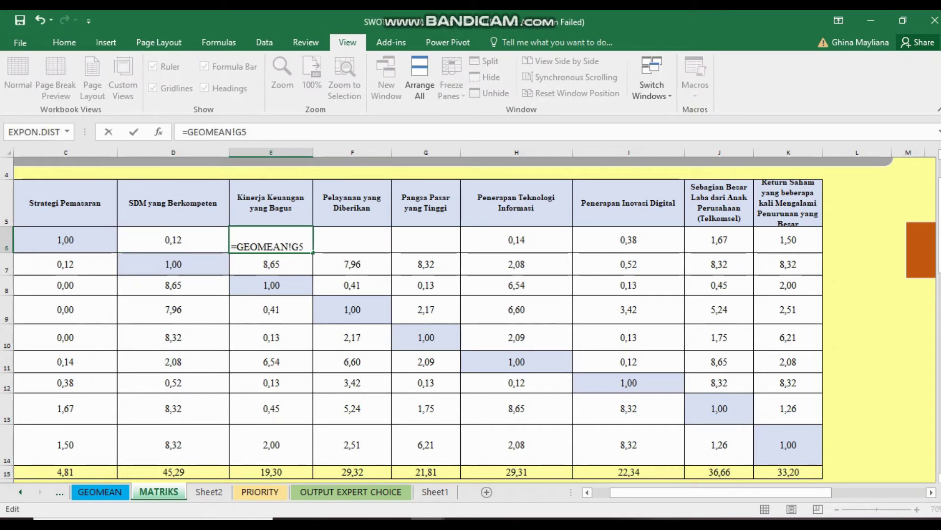
{"action": "key", "text": "shift+Home"}
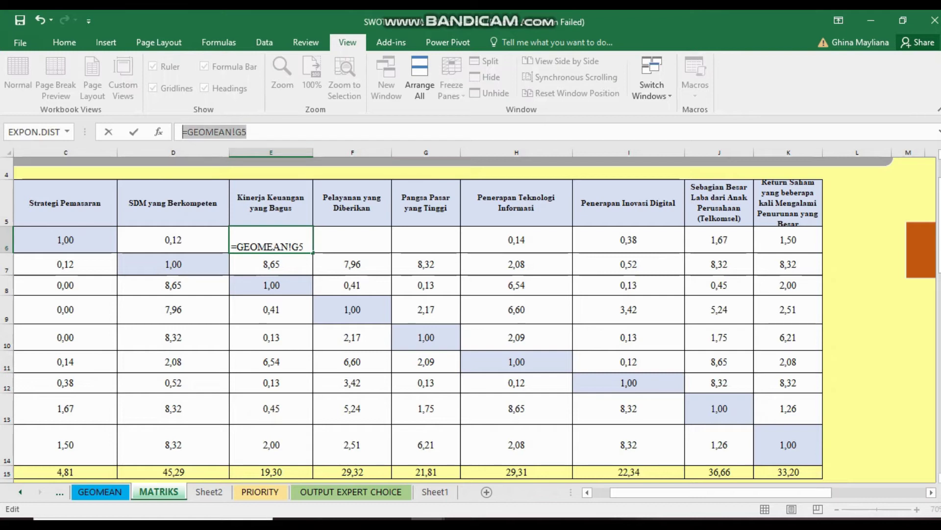
{"action": "left_click", "coordinate": [236, 240]}
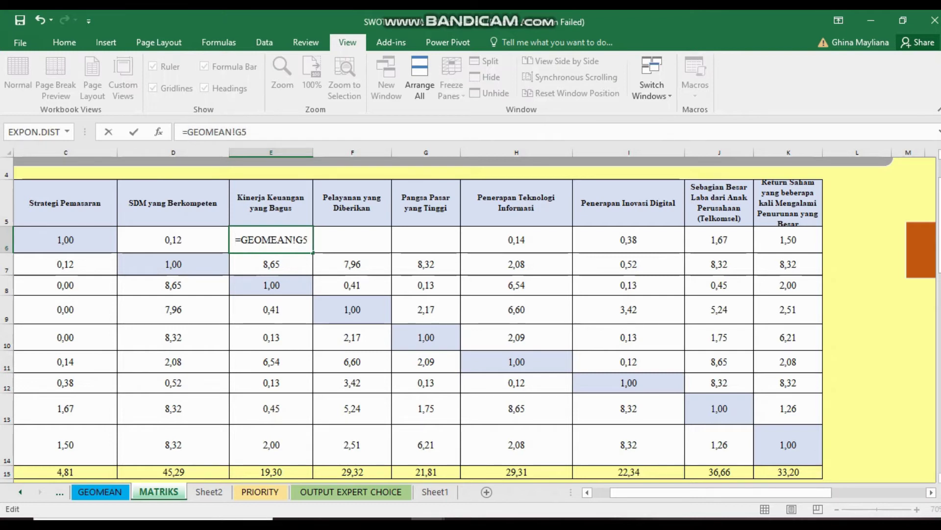
{"action": "key", "text": "BackSpace"}
{"action": "type", "text": "6"}
{"action": "key", "text": "Tab"}
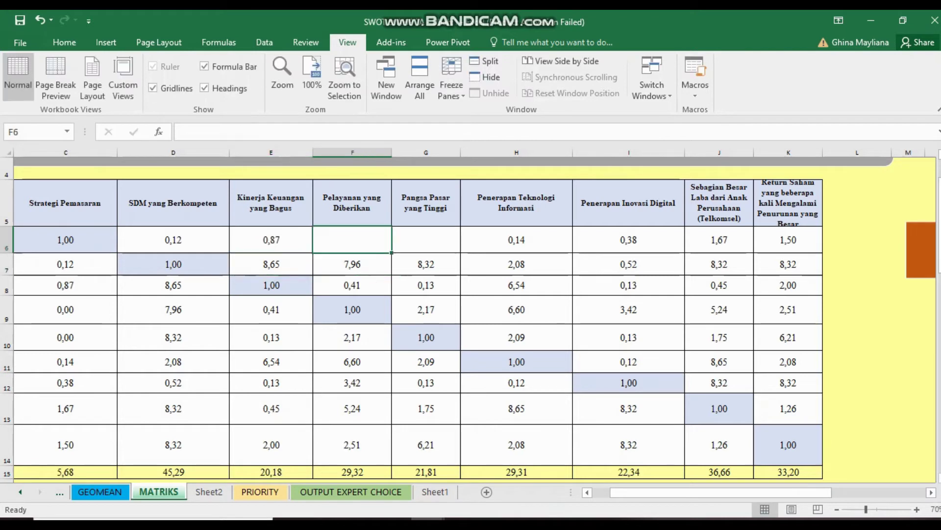
- Link F6 and G6 to GEOMEAN values showing 0,16 and 3,63
{"action": "left_click", "coordinate": [255, 132]}
{"action": "type", "text": "=GEOMEAN!G7"}
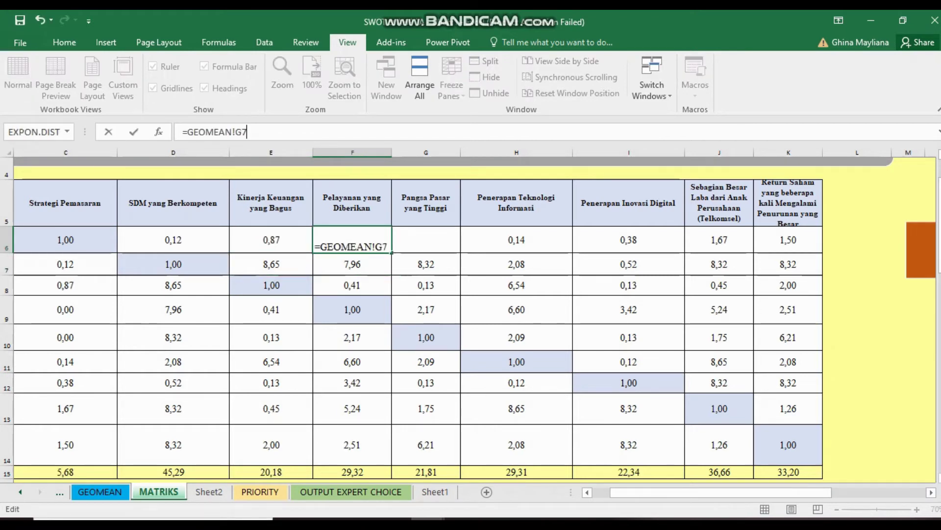
{"action": "key", "text": "Tab"}
{"action": "left_click", "coordinate": [255, 132]}
{"action": "type", "text": "=GEOMEAN!G5"}
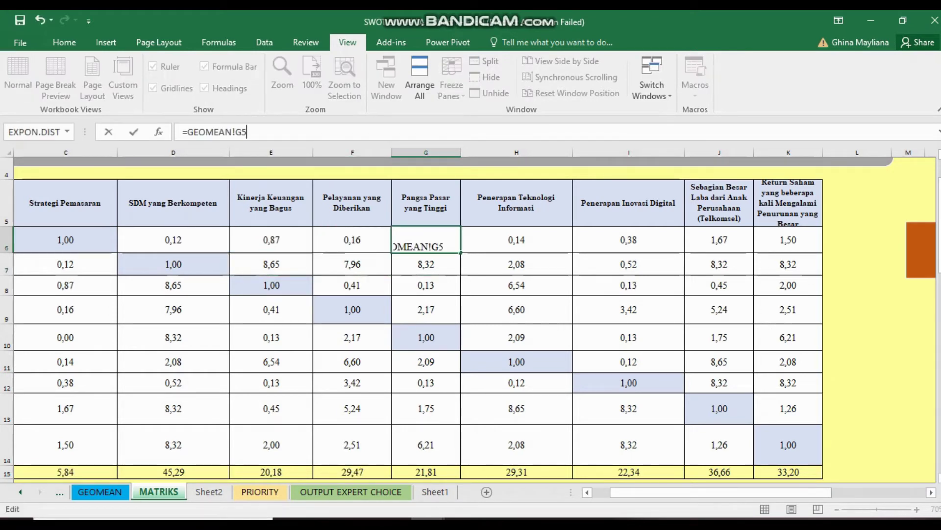
{"action": "key", "text": "Return"}
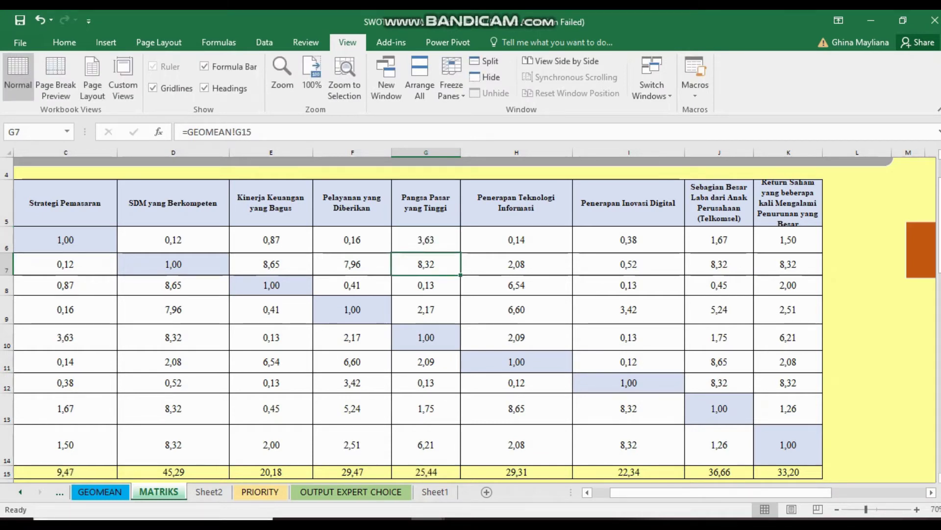
- Inspect which GEOMEAN cells the row 6 and row 7 entries and K13 reference
{"action": "key", "text": "Up"}
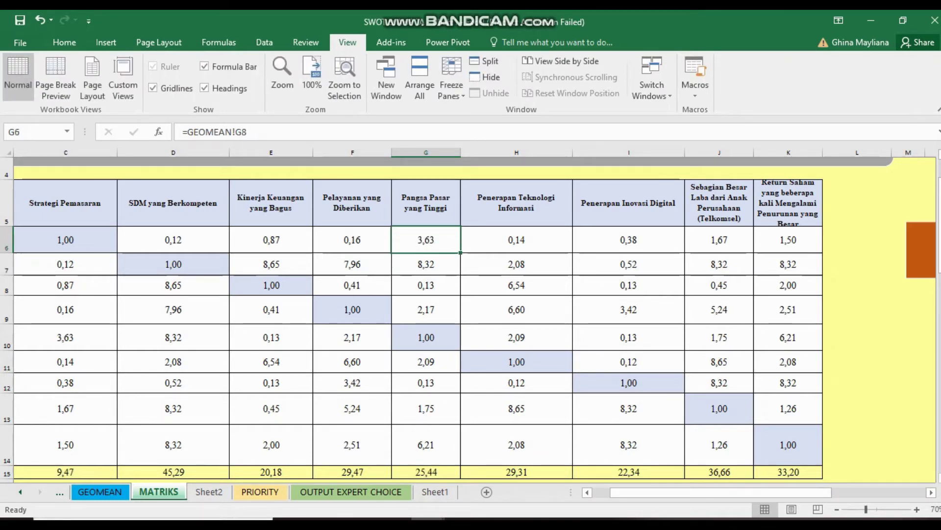
{"action": "key", "text": "Right"}
{"action": "key", "text": "Right"}
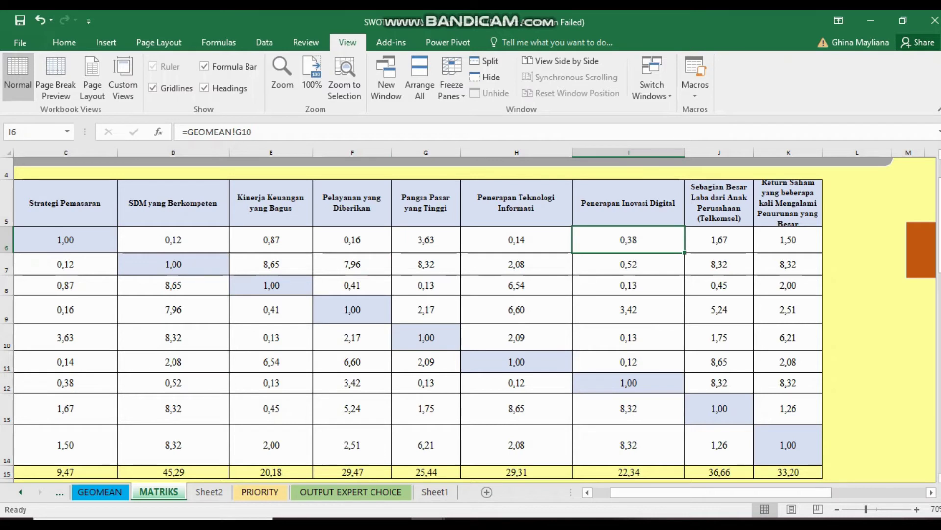
{"action": "key", "text": "Left"}
{"action": "key", "text": "Right"}
{"action": "key", "text": "Right"}
{"action": "key", "text": "Right"}
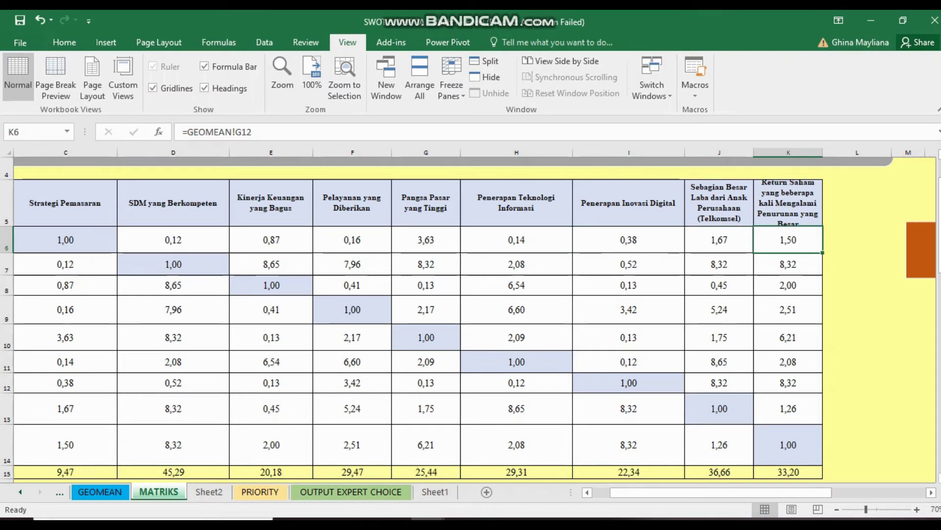
{"action": "key", "text": "Return"}
{"action": "key", "text": "Tab"}
{"action": "key", "text": "Tab"}
{"action": "key", "text": "Tab"}
{"action": "key", "text": "Tab"}
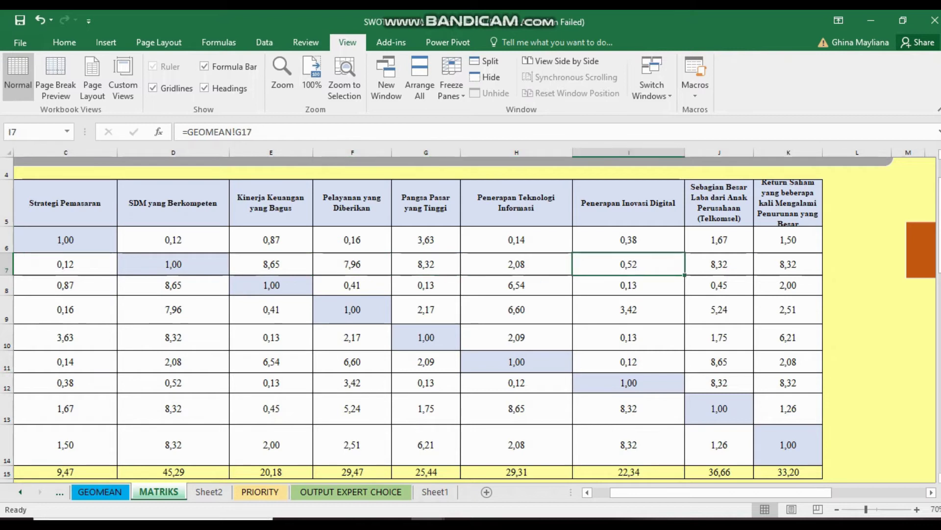
{"action": "left_click", "coordinate": [788, 408]}
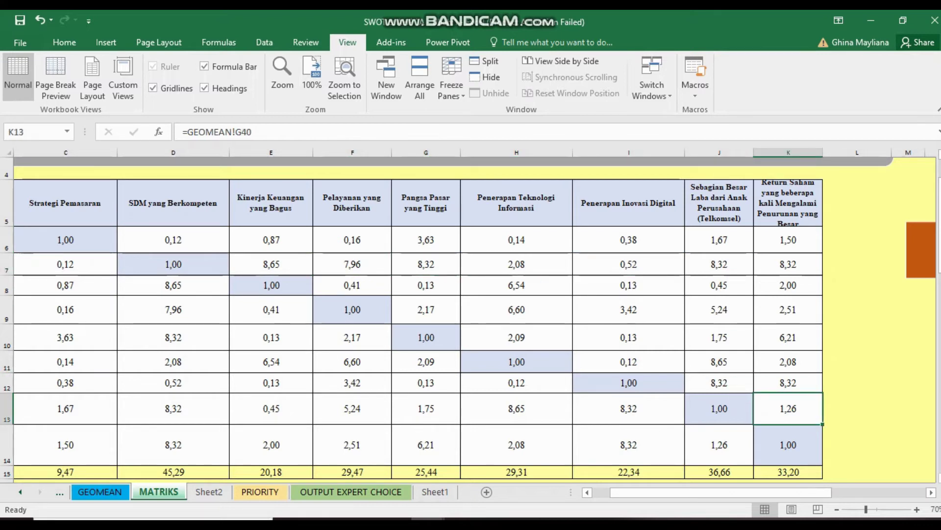
{"action": "scroll", "coordinate": [471, 328], "scroll_direction": "left", "scroll_amount": 2}
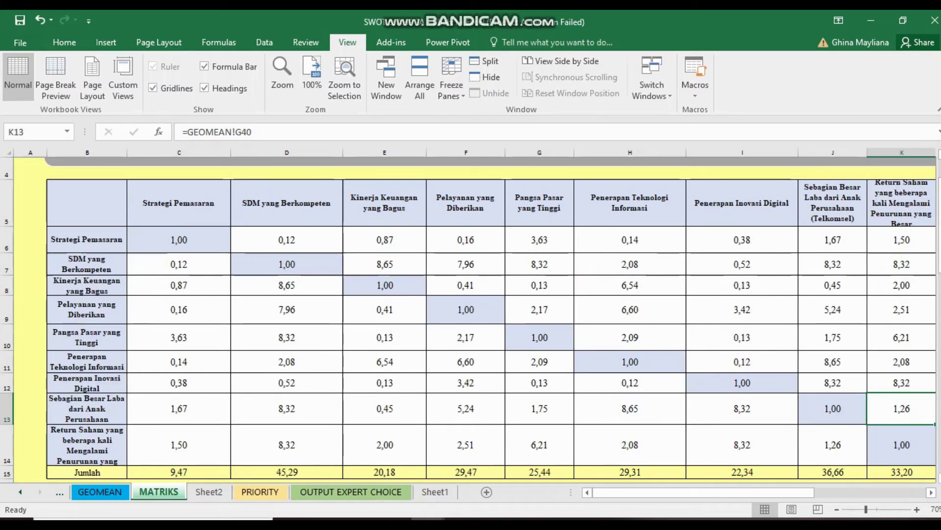
- Select ranges C7:C14, D6:K6, D8:D14 and E7:K7 to compare them, then choose C8
{"action": "left_click_drag", "start_coordinate": [179, 264], "coordinate": [179, 445]}
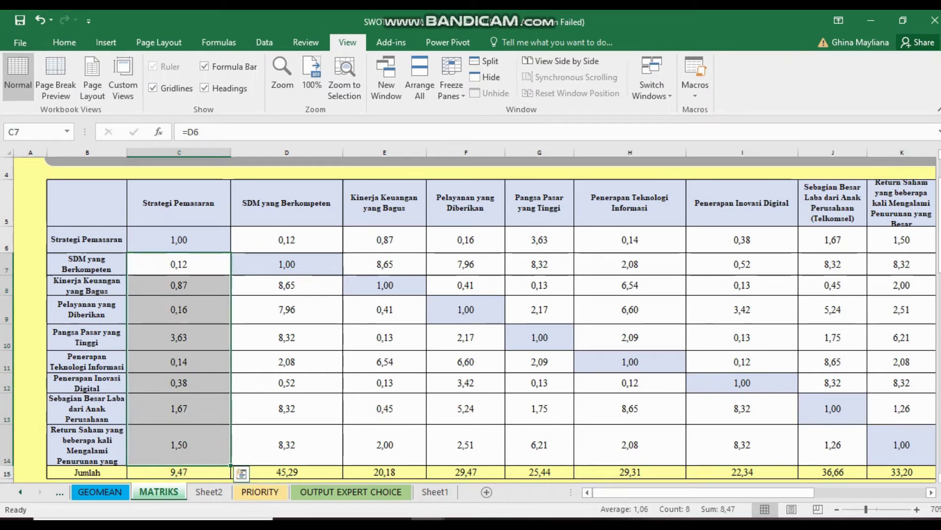
{"action": "left_click_drag", "start_coordinate": [179, 263], "coordinate": [179, 444]}
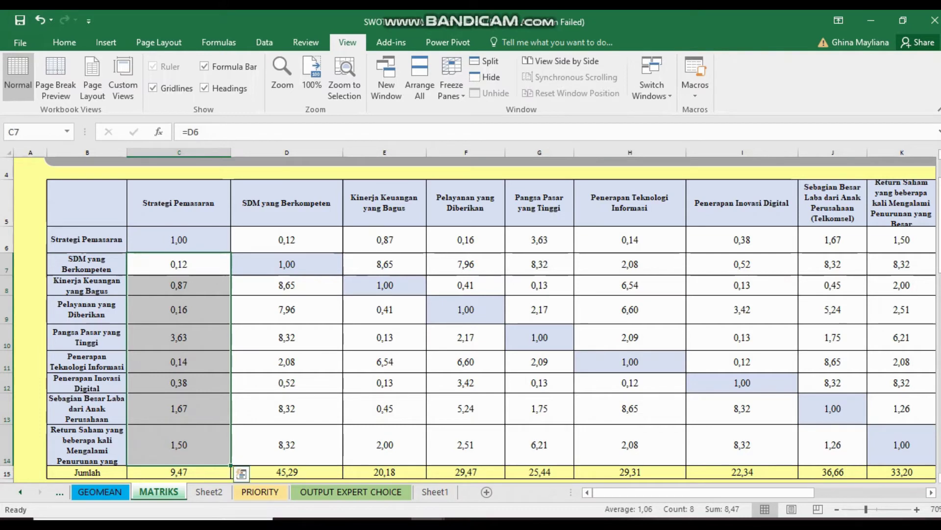
{"action": "left_click_drag", "start_coordinate": [287, 240], "coordinate": [902, 239]}
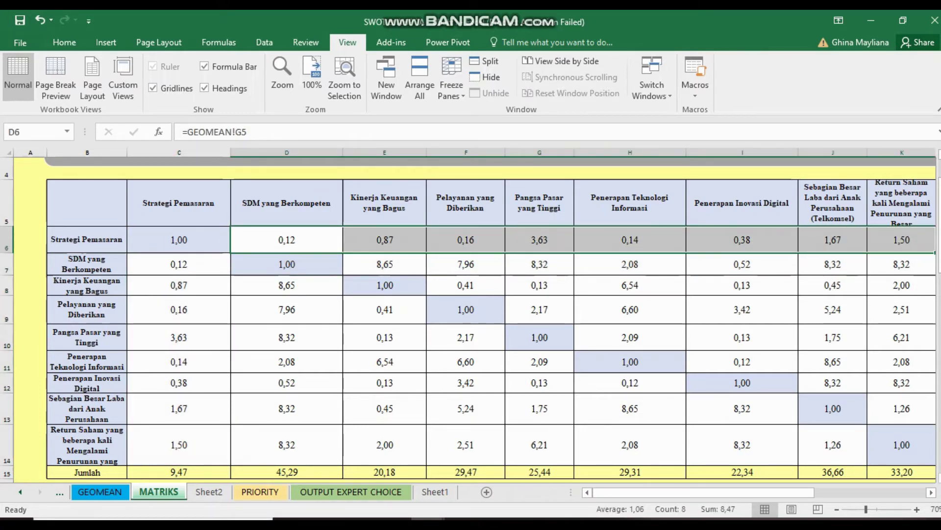
{"action": "left_click_drag", "start_coordinate": [287, 285], "coordinate": [287, 444]}
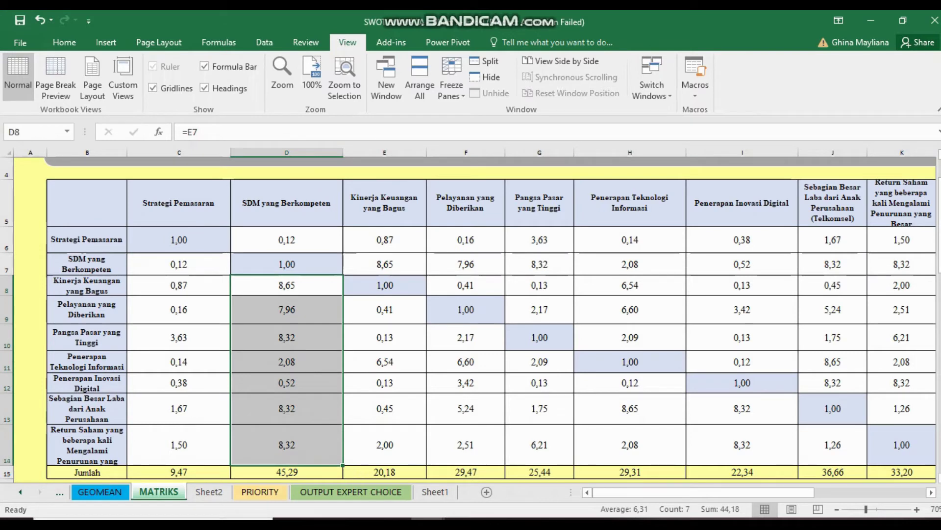
{"action": "left_click_drag", "start_coordinate": [385, 264], "coordinate": [901, 264]}
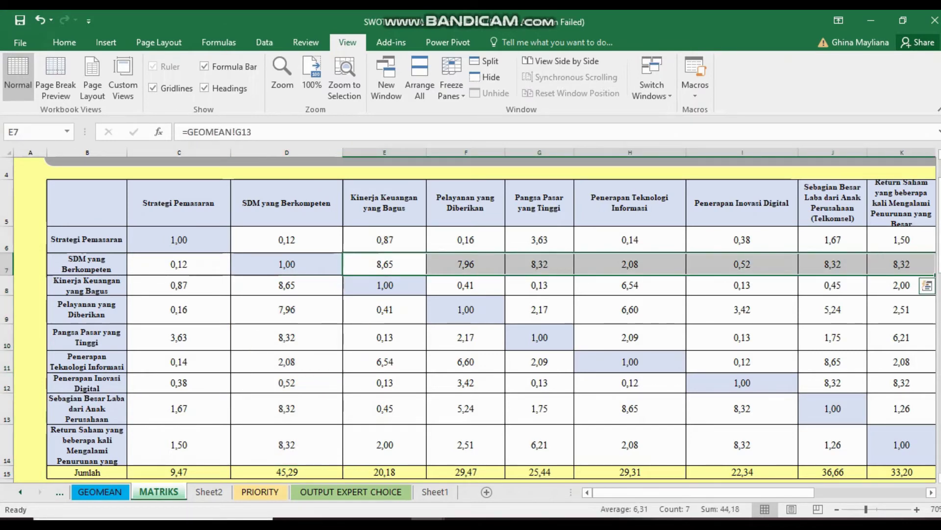
{"action": "left_click", "coordinate": [385, 263]}
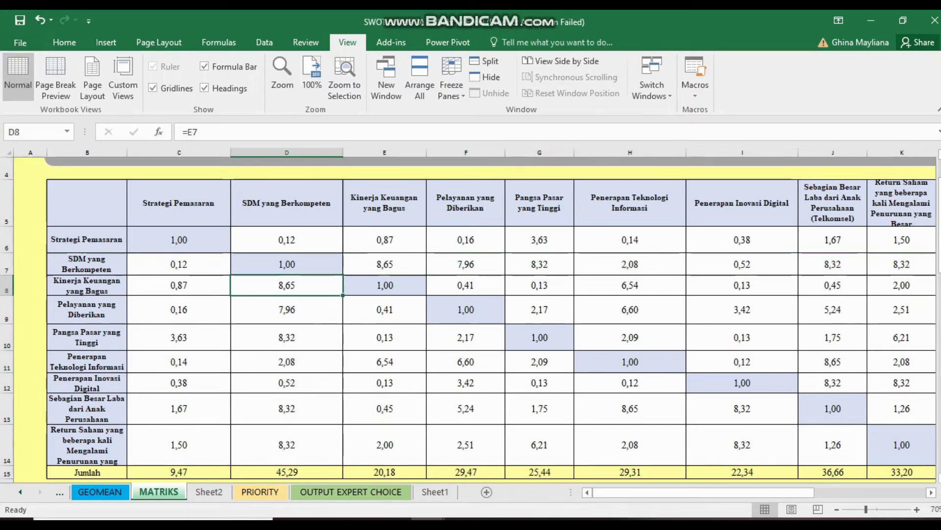
{"action": "left_click", "coordinate": [179, 285]}
- Link the Strategi Pemasaran column cells to D6, E6 (0,87) and G6 (3,63), then check D9 and the total
{"action": "type", "text": "="}
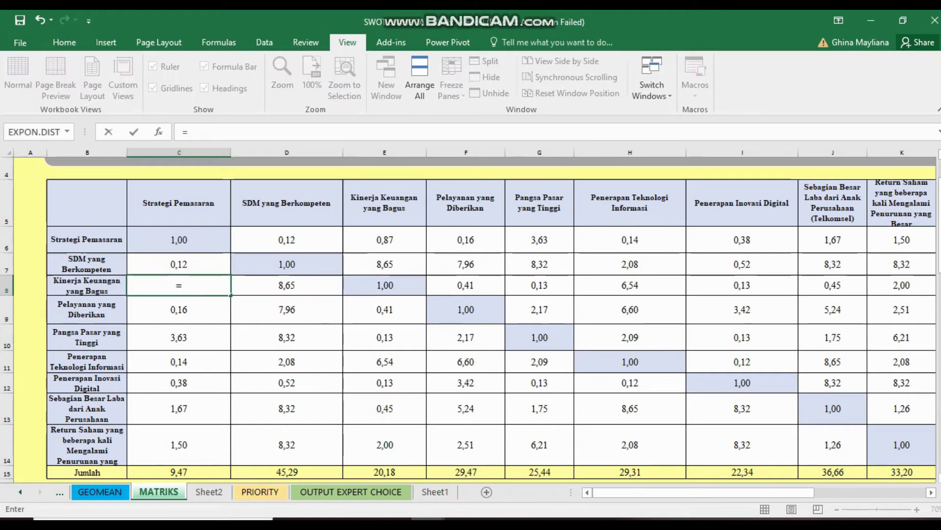
{"action": "left_click", "coordinate": [287, 240]}
{"action": "key", "text": "Return"}
{"action": "type", "text": "="}
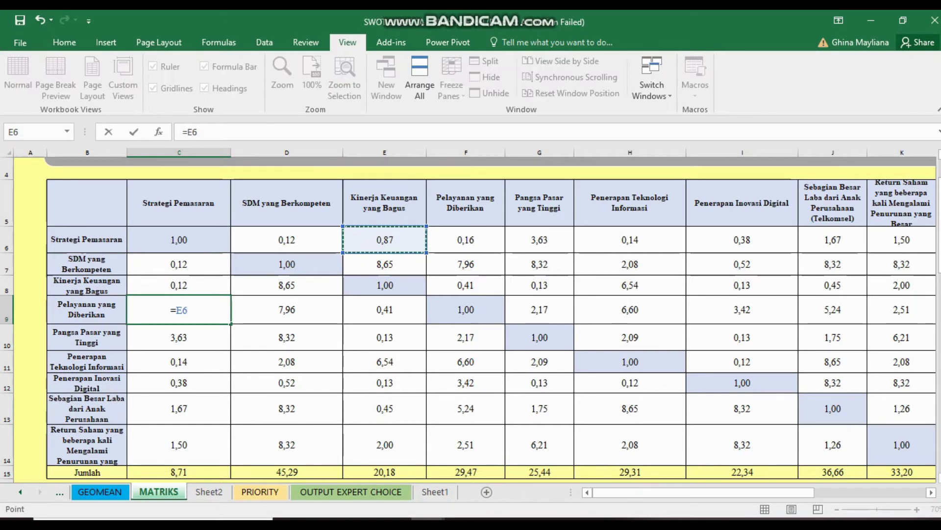
{"action": "key", "text": "Return"}
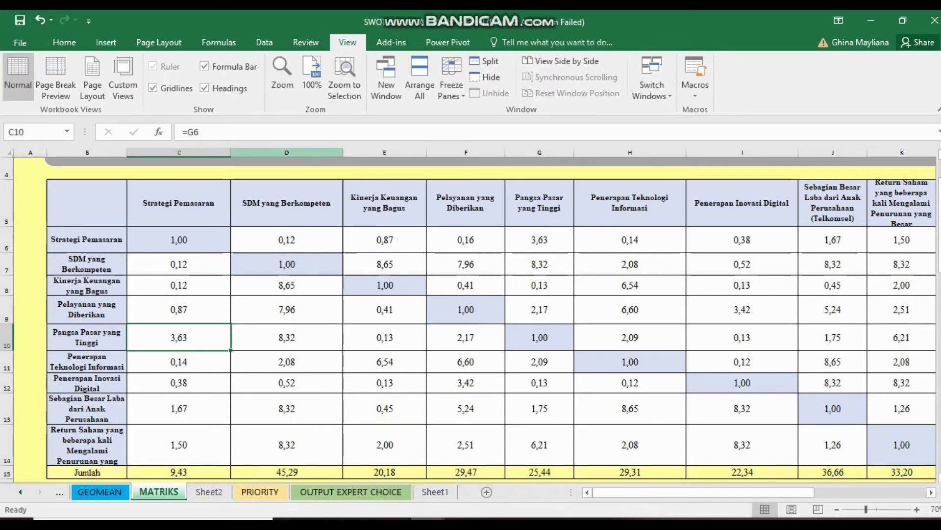
{"action": "key", "text": "F2"}
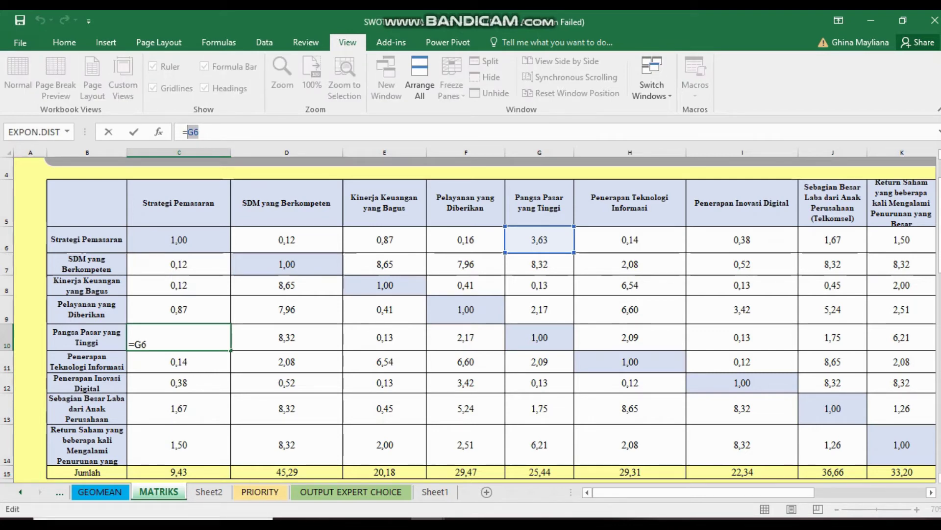
{"action": "key", "text": "ctrl+Return"}
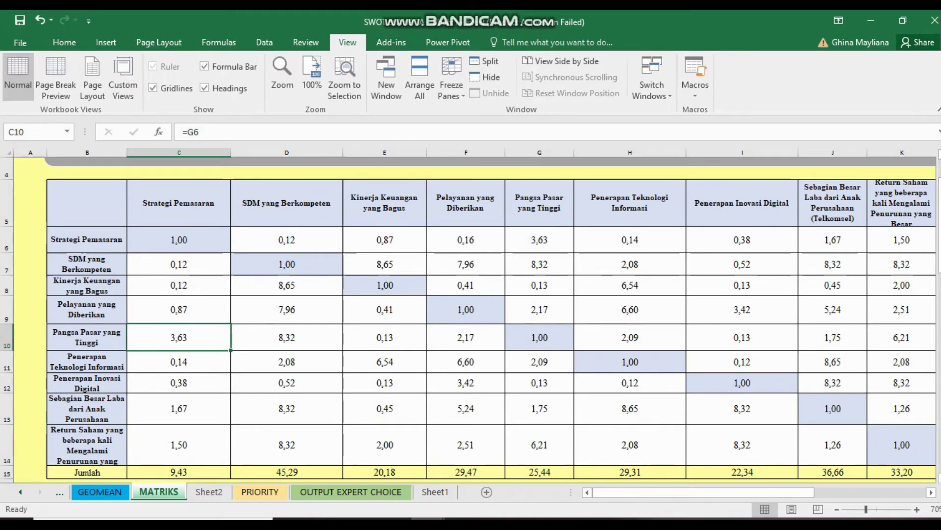
{"action": "left_click", "coordinate": [287, 309]}
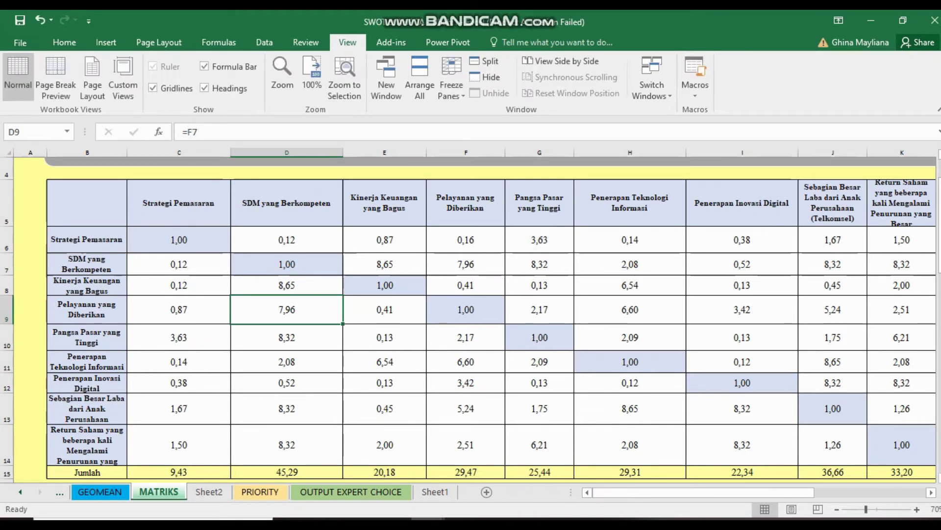
{"action": "left_click", "coordinate": [179, 472]}
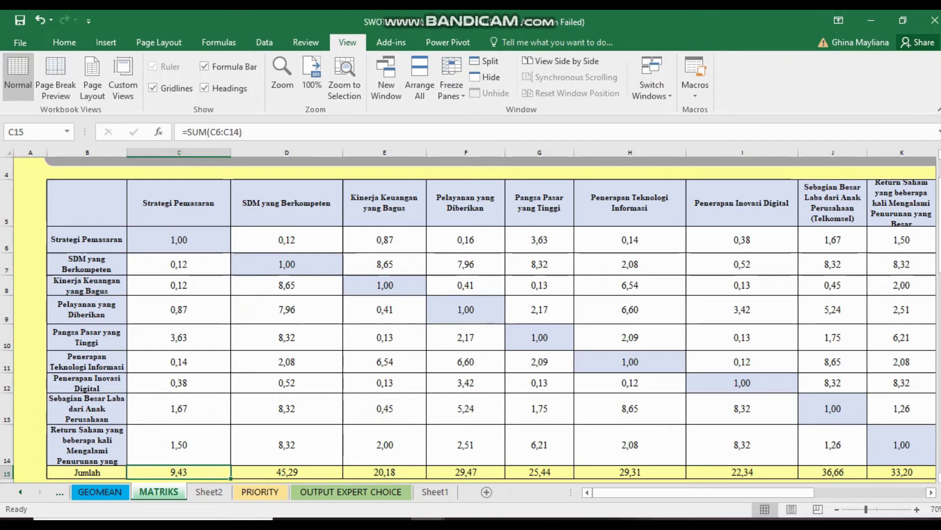
- Total column C with =SUM(C6:C14) in C15 and copy it along row 15 to K15
{"action": "type", "text": "=sum"}
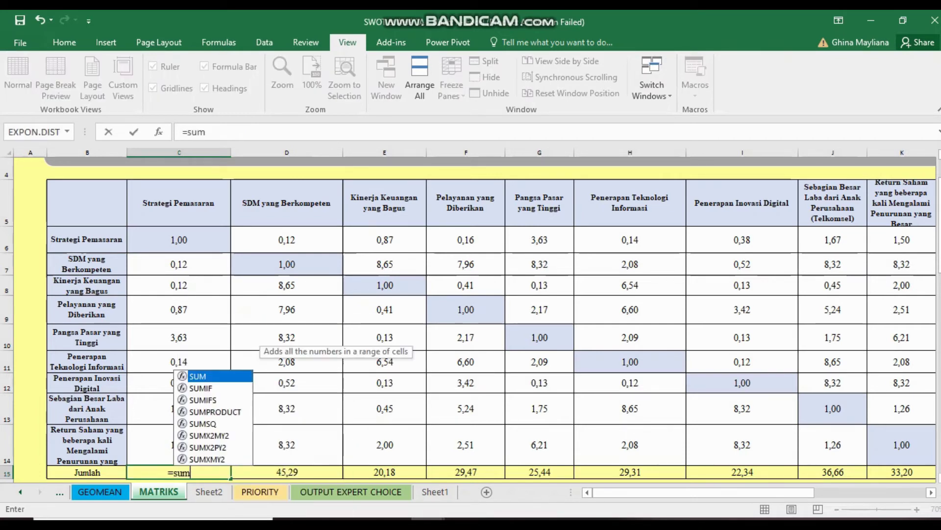
{"action": "type", "text": "("}
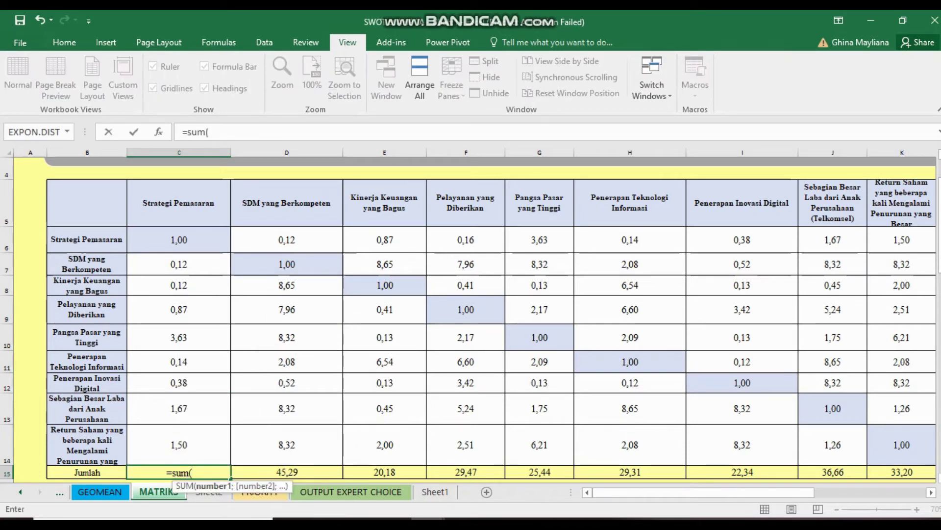
{"action": "left_click_drag", "start_coordinate": [179, 239], "coordinate": [179, 444]}
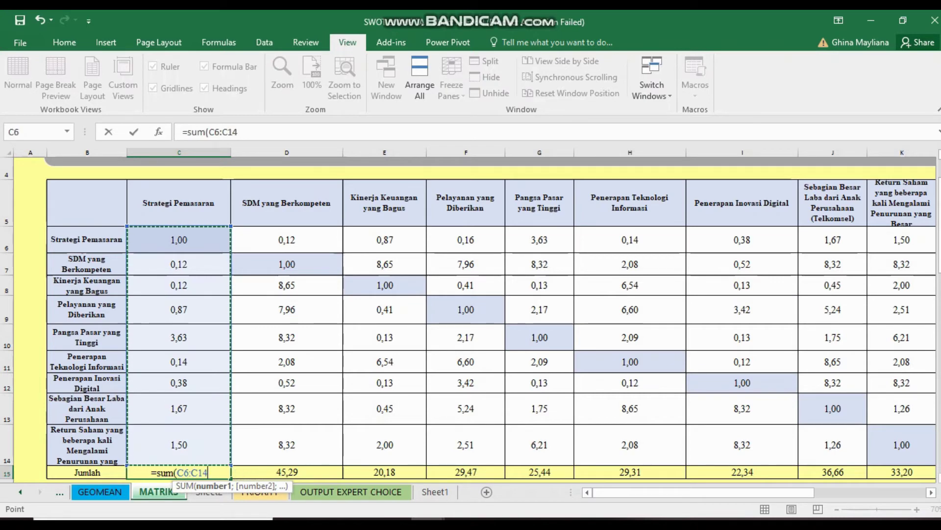
{"action": "key", "text": "Return"}
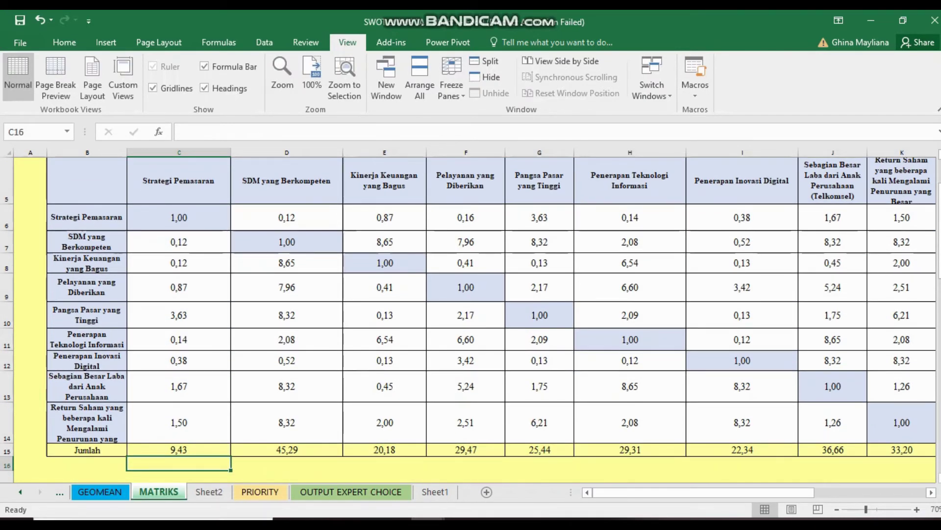
{"action": "left_click", "coordinate": [178, 450]}
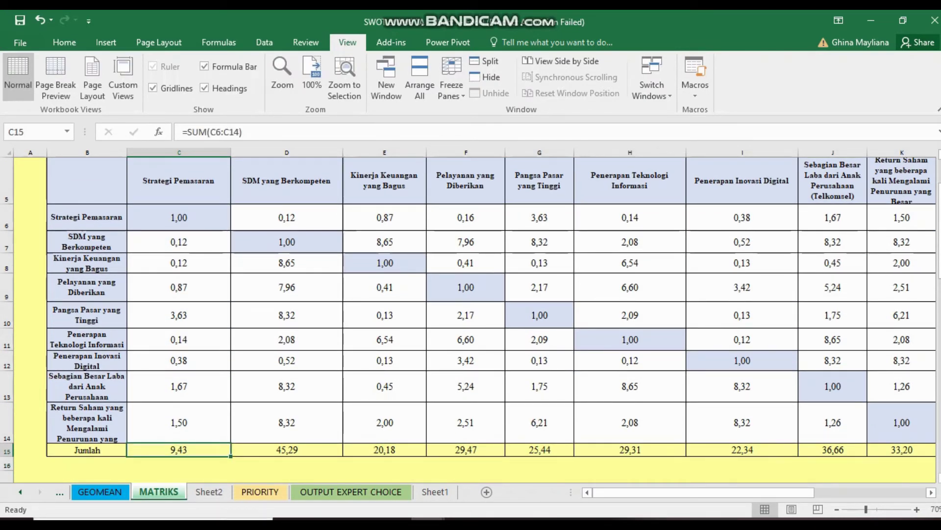
{"action": "left_click_drag", "start_coordinate": [230, 456], "coordinate": [834, 450]}
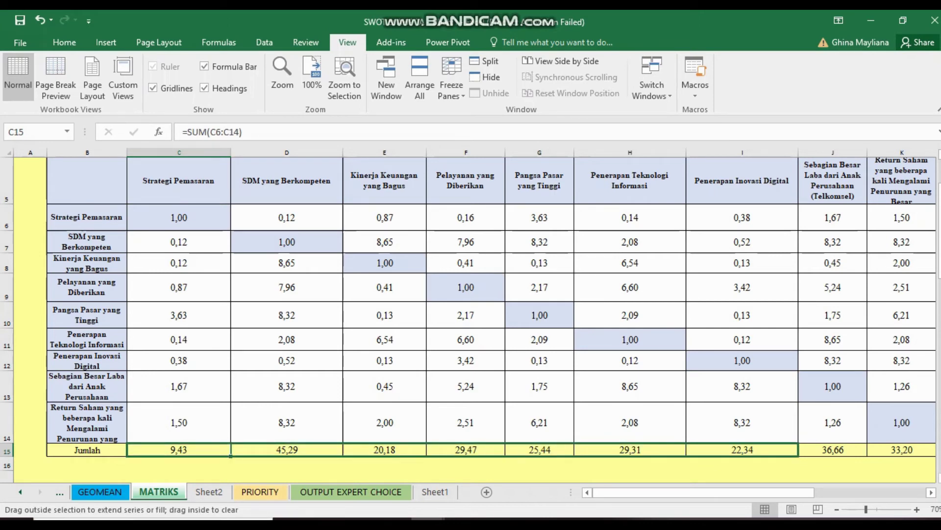
{"action": "left_click_drag", "start_coordinate": [834, 450], "coordinate": [902, 449]}
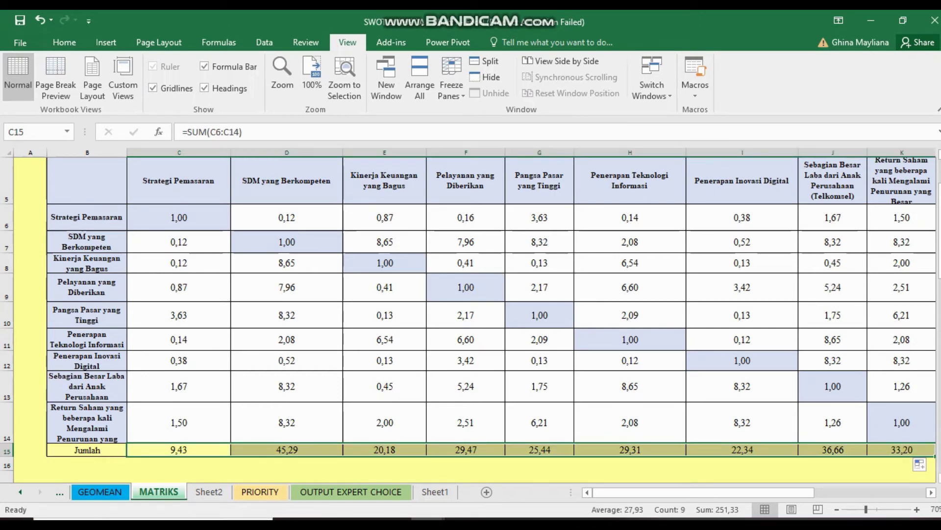
- Clear the copied totals from D15 through K15
{"action": "scroll", "coordinate": [471, 314], "scroll_direction": "right", "scroll_amount": 2}
{"action": "left_click", "coordinate": [858, 361]}
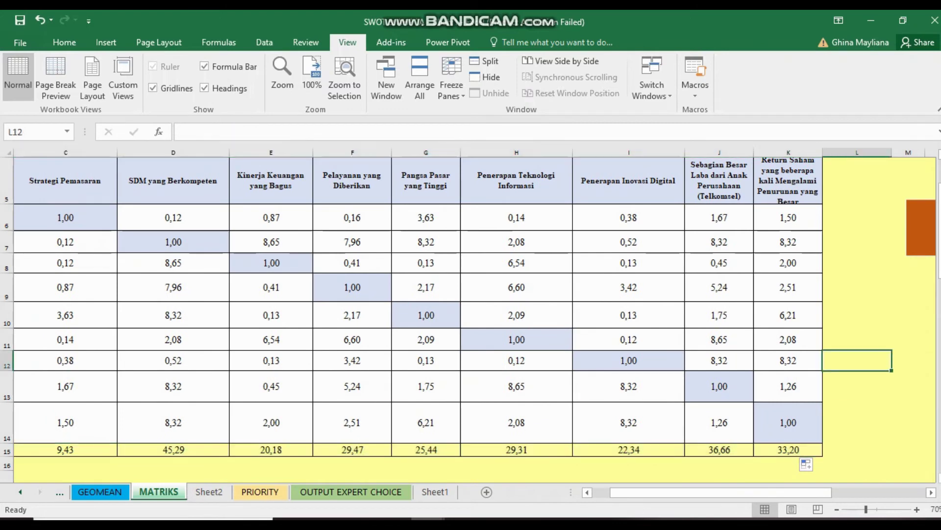
{"action": "scroll", "coordinate": [471, 314], "scroll_direction": "left", "scroll_amount": 2}
{"action": "left_click", "coordinate": [286, 449]}
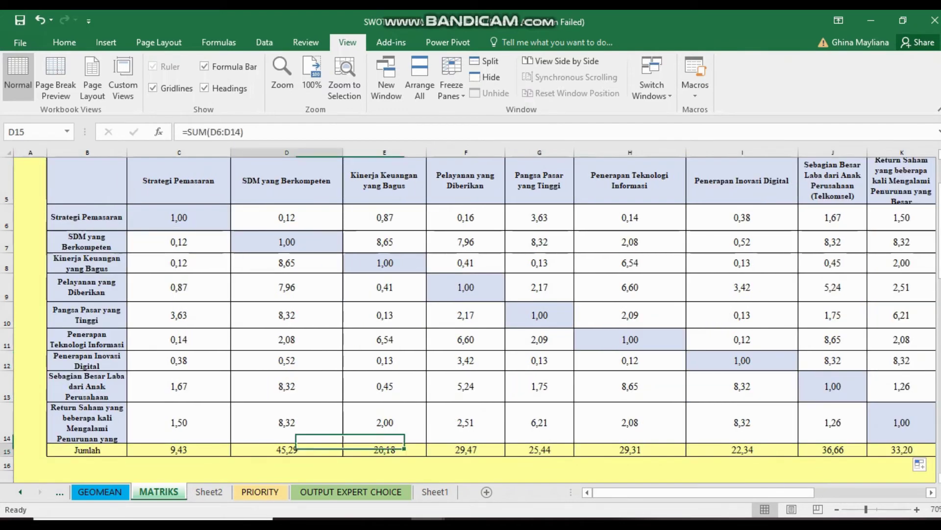
{"action": "left_click_drag", "start_coordinate": [286, 450], "coordinate": [287, 217]}
{"action": "left_click_drag", "start_coordinate": [385, 449], "coordinate": [385, 217]}
{"action": "key", "text": "ctrl+z"}
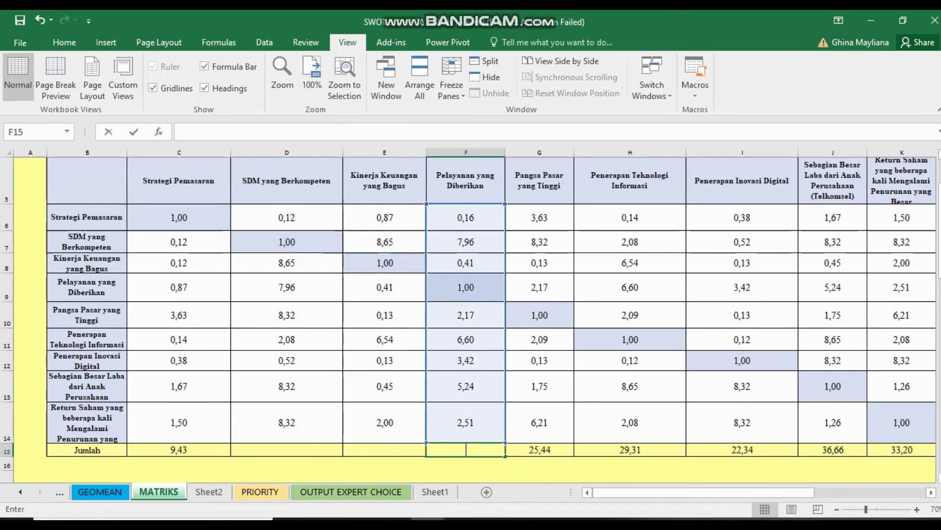
{"action": "key", "text": "ctrl+z"}
{"action": "key", "text": "ctrl+z"}
{"action": "key", "text": "ctrl+z"}
{"action": "key", "text": "ctrl+z"}
{"action": "key", "text": "ctrl+z"}
{"action": "key", "text": "Right"}
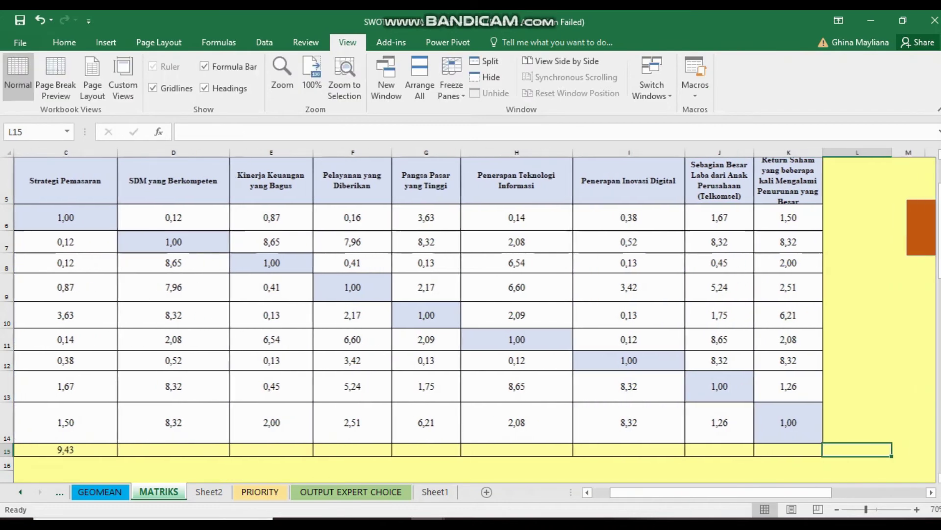
- Refill row 15 from the C15 sum formula through K15, giving 33,20 in K15
{"action": "key", "text": "ctrl+Left"}
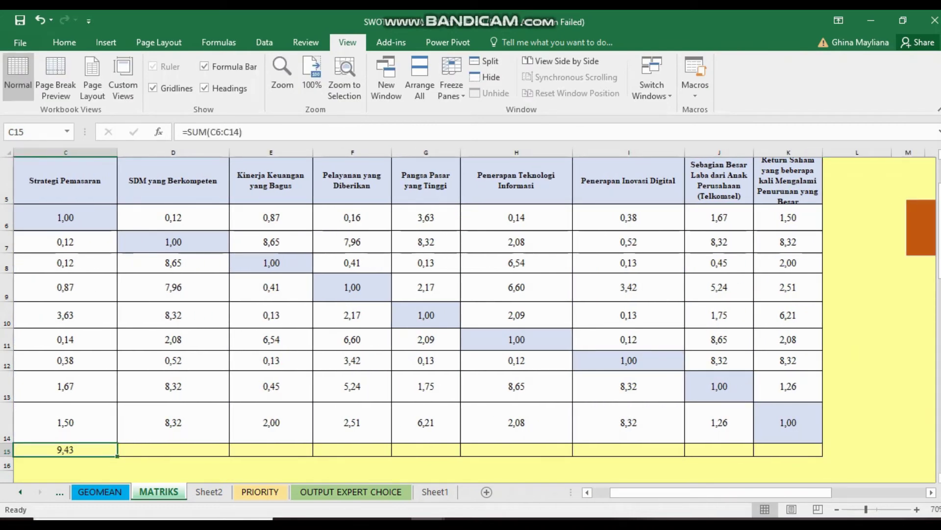
{"action": "left_click_drag", "start_coordinate": [117, 456], "coordinate": [568, 455]}
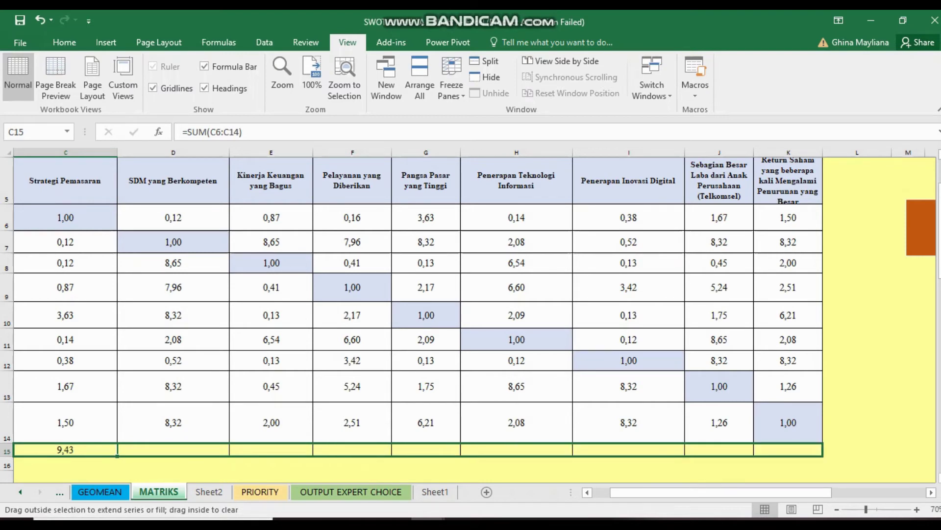
{"action": "left_click_drag", "start_coordinate": [571, 455], "coordinate": [822, 455]}
{"action": "key", "text": "ctrl+Right"}
{"action": "scroll", "coordinate": [471, 314], "scroll_direction": "right", "scroll_amount": 5}
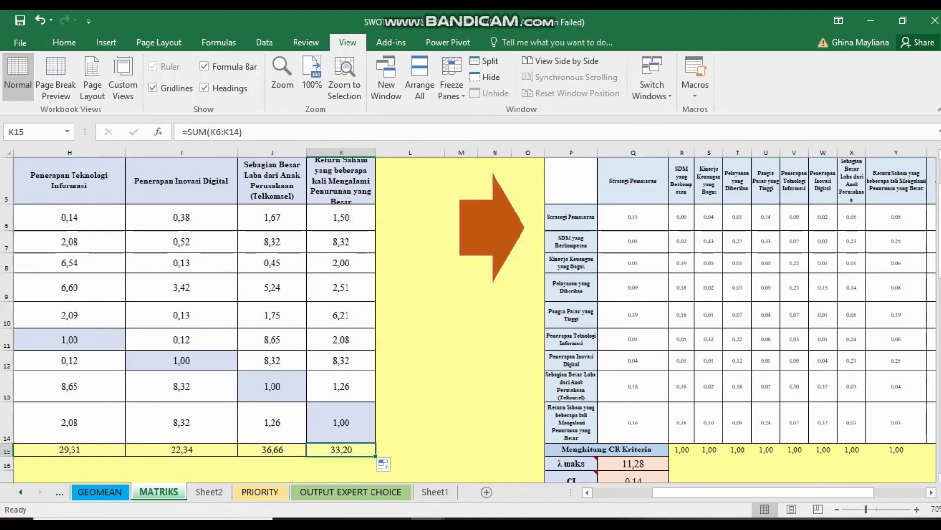
{"action": "scroll", "coordinate": [471, 314], "scroll_direction": "right", "scroll_amount": 4}
{"action": "scroll", "coordinate": [470, 314], "scroll_direction": "up", "scroll_amount": 2}
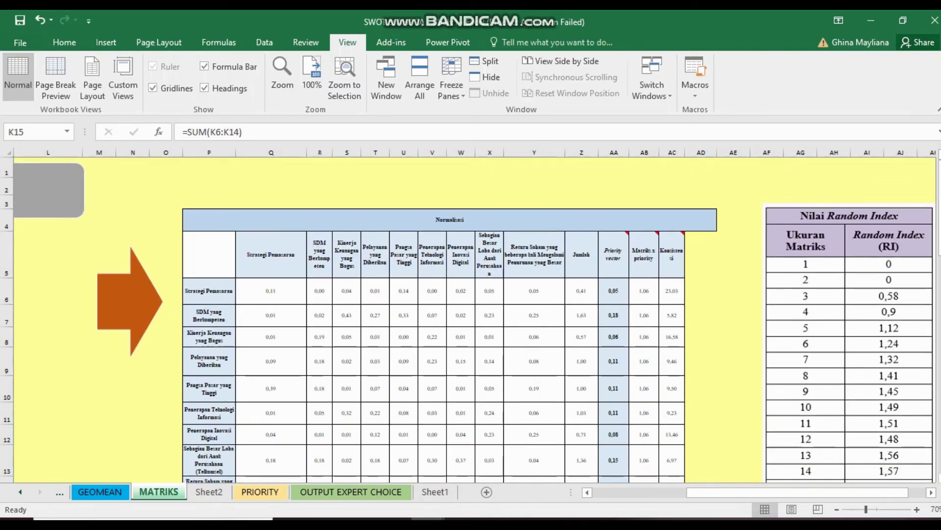
{"action": "scroll", "coordinate": [470, 314], "scroll_direction": "up", "scroll_amount": 1}
{"action": "scroll", "coordinate": [470, 314], "scroll_direction": "up", "scroll_amount": 1}
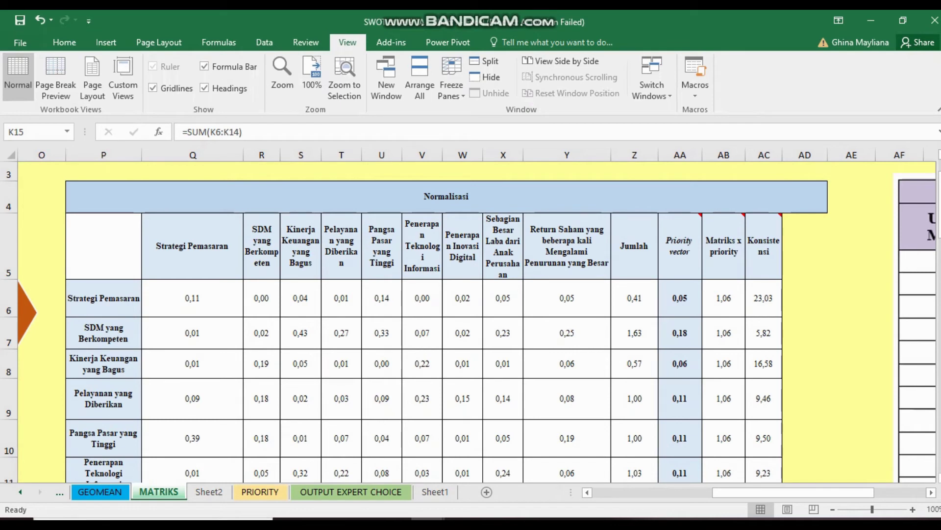
{"action": "left_click", "coordinate": [192, 245]}
{"action": "left_click_drag", "start_coordinate": [262, 245], "coordinate": [422, 245]}
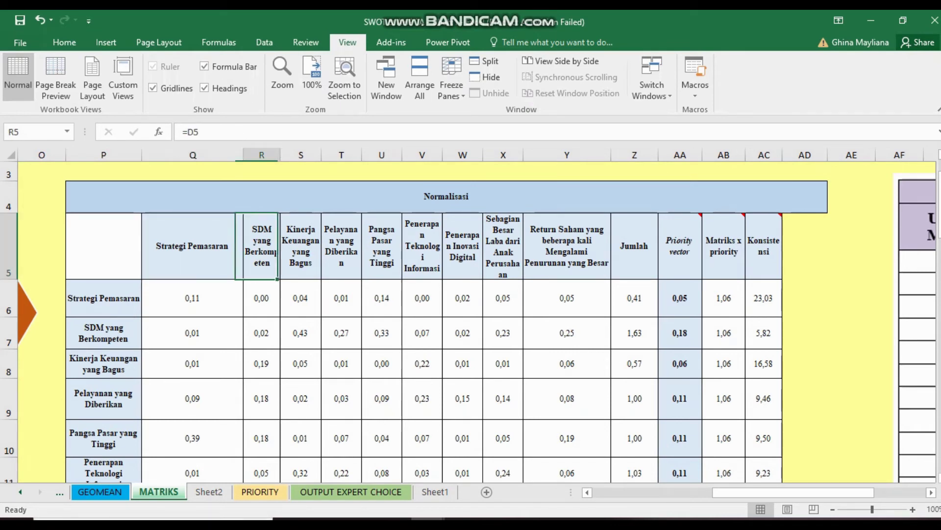
{"action": "left_click", "coordinate": [503, 245]}
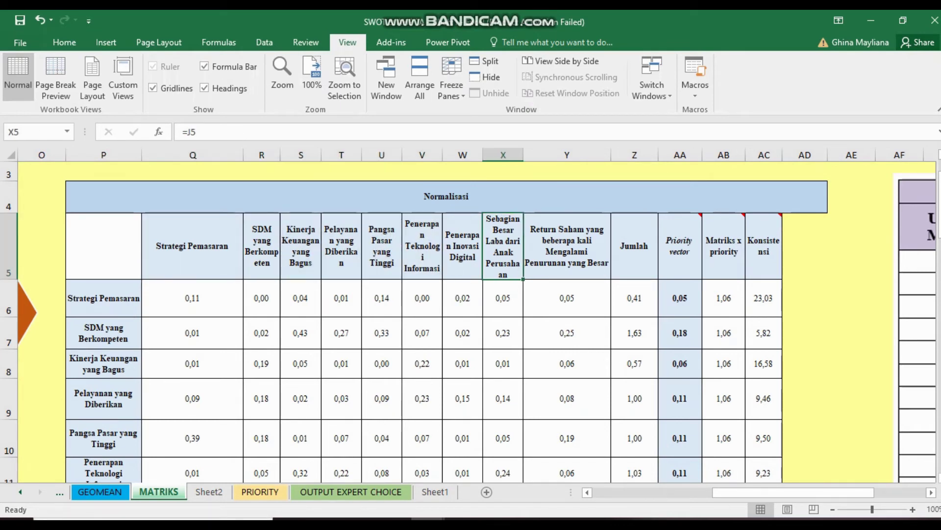
{"action": "scroll", "coordinate": [475, 319], "scroll_direction": "left", "scroll_amount": 5}
{"action": "scroll", "coordinate": [475, 319], "scroll_direction": "left", "scroll_amount": 3}
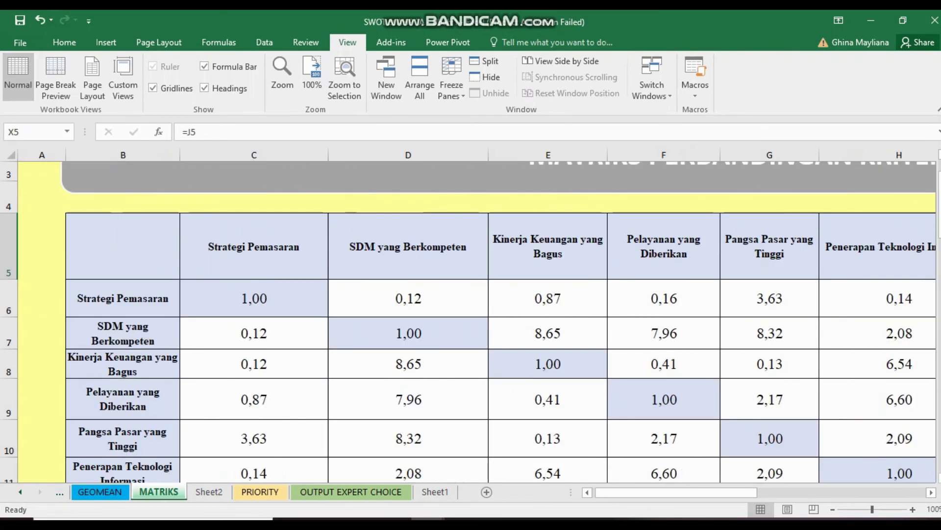
{"action": "scroll", "coordinate": [476, 319], "scroll_direction": "right", "scroll_amount": 4}
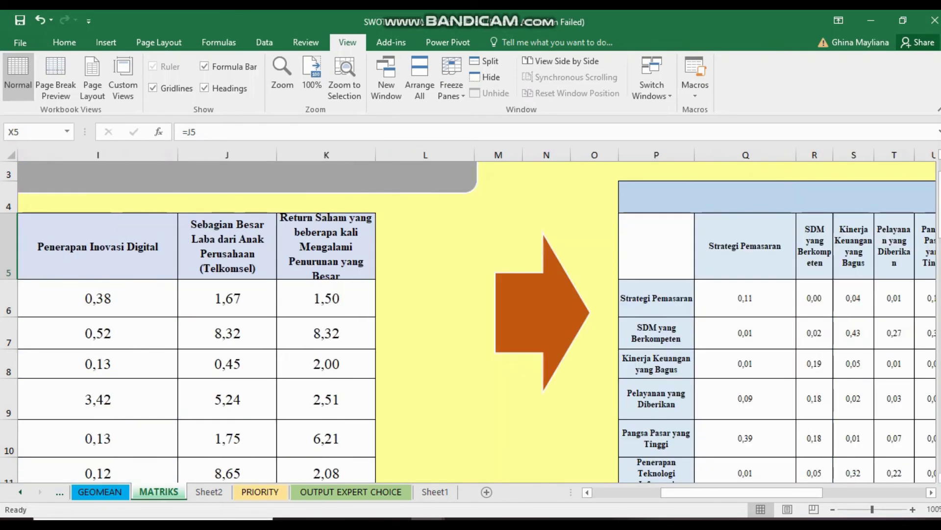
{"action": "left_click", "coordinate": [746, 245]}
{"action": "type", "text": "="}
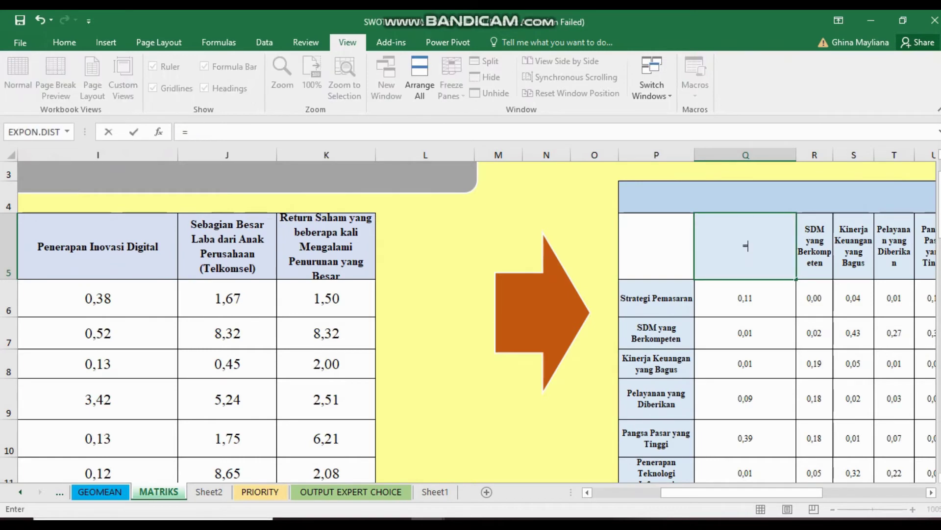
{"action": "scroll", "coordinate": [476, 319], "scroll_direction": "left", "scroll_amount": 3}
{"action": "left_click", "coordinate": [360, 245]}
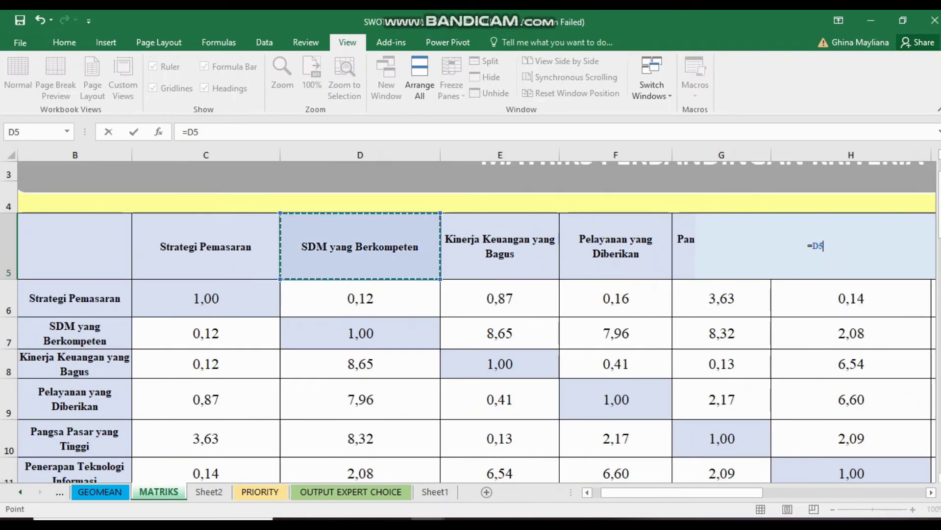
{"action": "key", "text": "Return"}
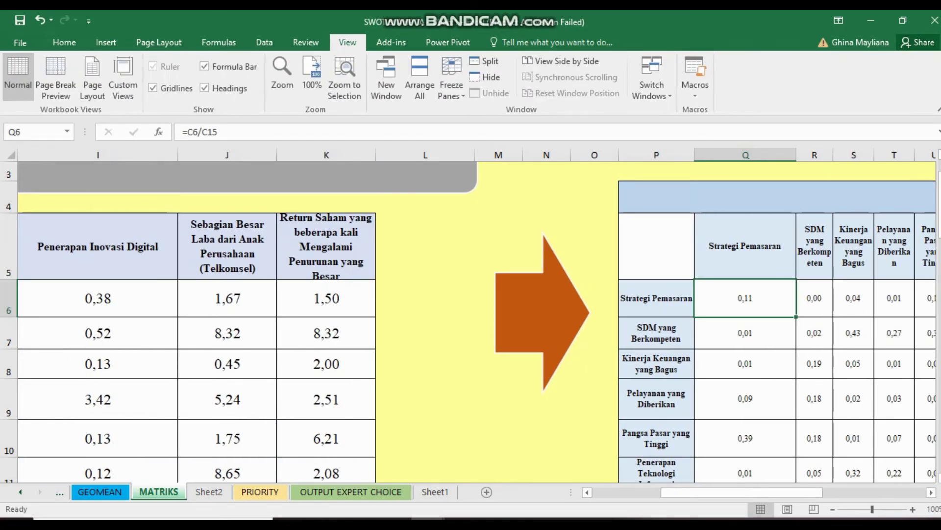
{"action": "scroll", "coordinate": [476, 318], "scroll_direction": "left", "scroll_amount": 3}
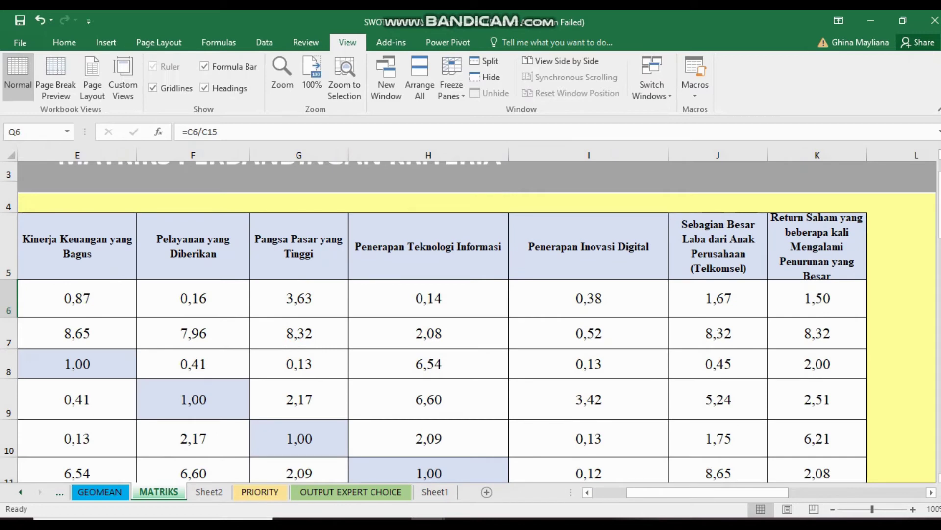
{"action": "scroll", "coordinate": [476, 319], "scroll_direction": "right", "scroll_amount": 5}
{"action": "scroll", "coordinate": [475, 318], "scroll_direction": "right", "scroll_amount": 1}
{"action": "scroll", "coordinate": [476, 318], "scroll_direction": "right", "scroll_amount": 3}
{"action": "scroll", "coordinate": [476, 318], "scroll_direction": "left", "scroll_amount": 1}
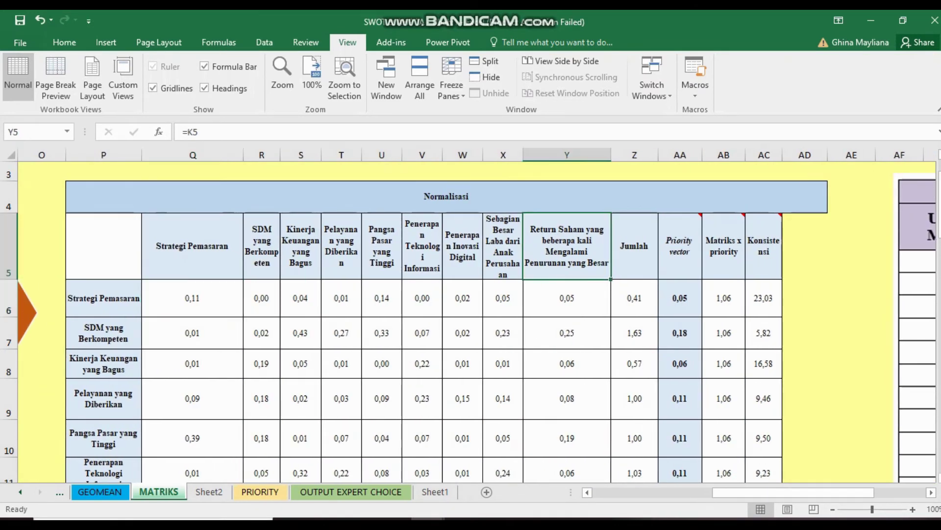
{"action": "left_click_drag", "start_coordinate": [192, 245], "coordinate": [567, 245]}
{"action": "left_click", "coordinate": [634, 245]}
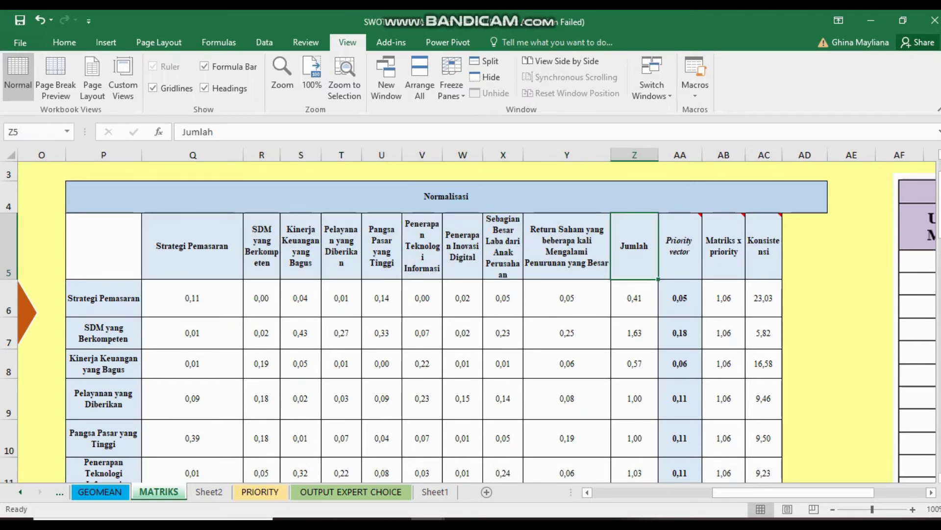
{"action": "left_click", "coordinate": [680, 246]}
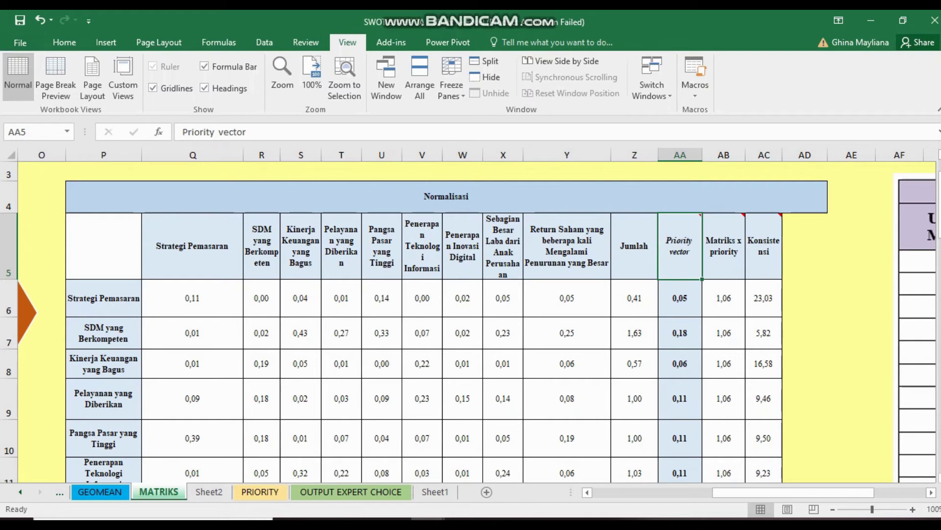
{"action": "left_click", "coordinate": [724, 245]}
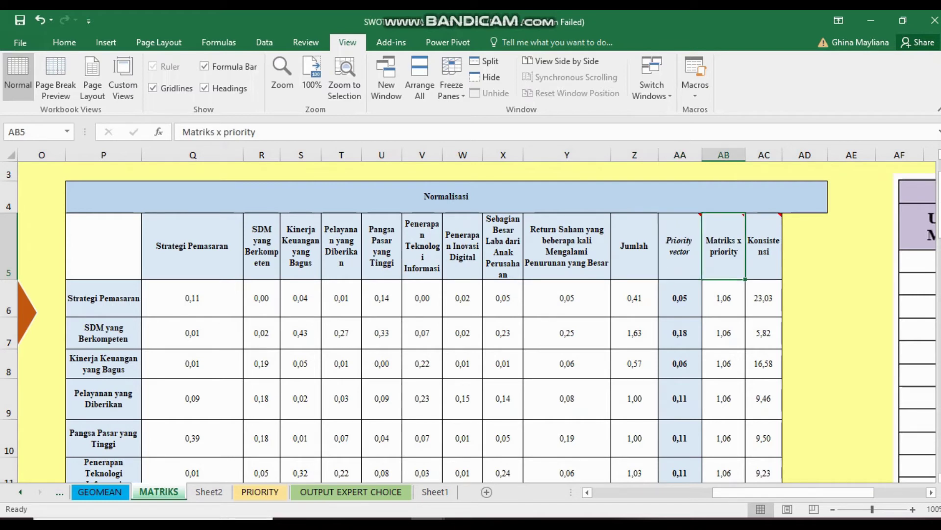
{"action": "left_click", "coordinate": [764, 245]}
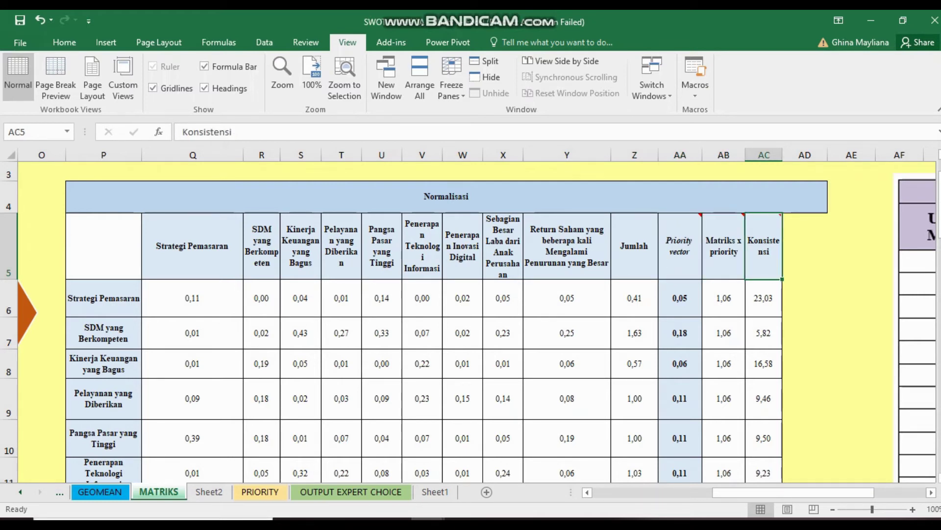
{"action": "scroll", "coordinate": [468, 321], "scroll_direction": "down", "scroll_amount": 2}
{"action": "scroll", "coordinate": [468, 321], "scroll_direction": "down", "scroll_amount": 2}
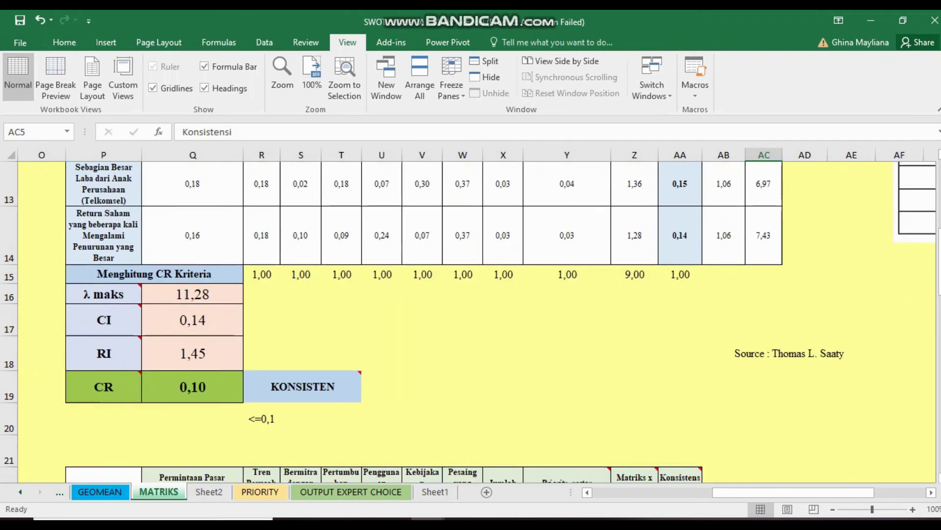
{"action": "double_click", "coordinate": [184, 274]}
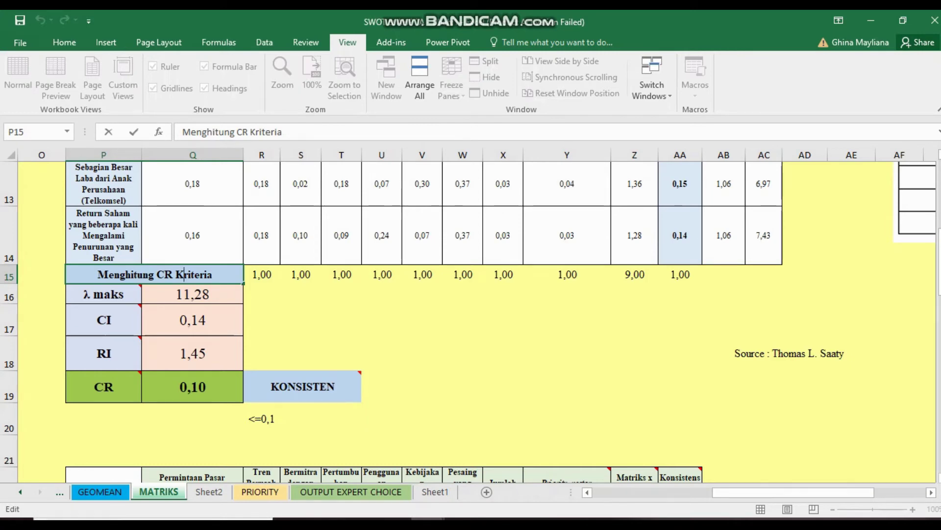
{"action": "scroll", "coordinate": [422, 319], "scroll_direction": "up", "scroll_amount": 2}
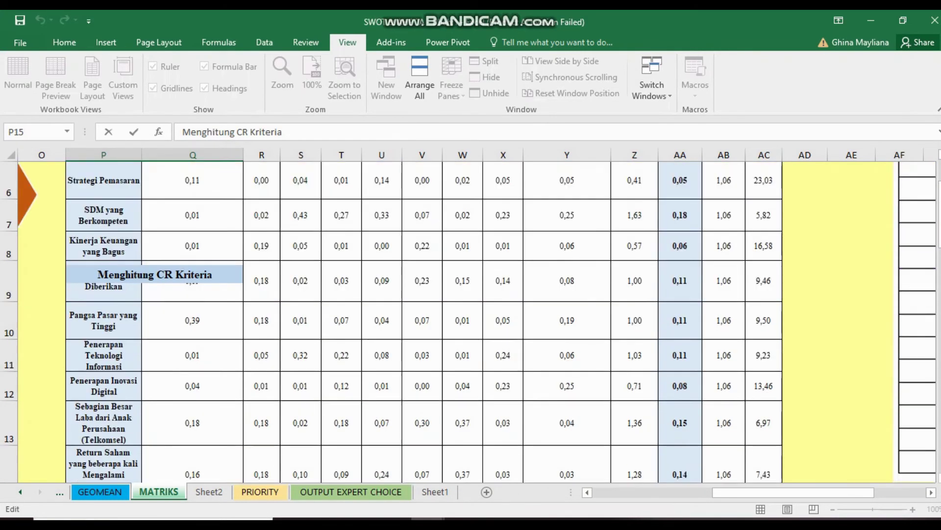
{"action": "scroll", "coordinate": [471, 319], "scroll_direction": "down", "scroll_amount": 1}
{"action": "scroll", "coordinate": [470, 319], "scroll_direction": "down", "scroll_amount": 1}
{"action": "scroll", "coordinate": [471, 318], "scroll_direction": "down", "scroll_amount": 1}
{"action": "scroll", "coordinate": [470, 319], "scroll_direction": "up", "scroll_amount": 1}
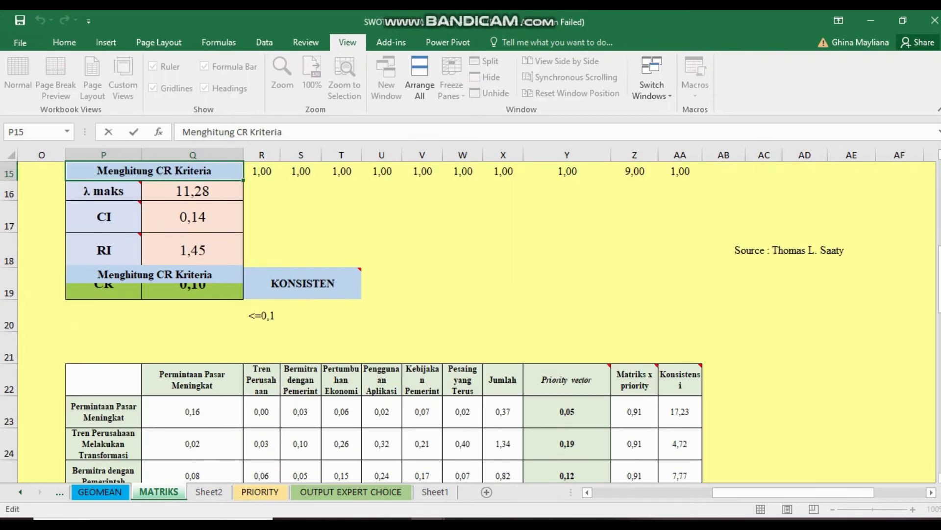
{"action": "scroll", "coordinate": [471, 319], "scroll_direction": "up", "scroll_amount": 1}
{"action": "key", "text": "Escape"}
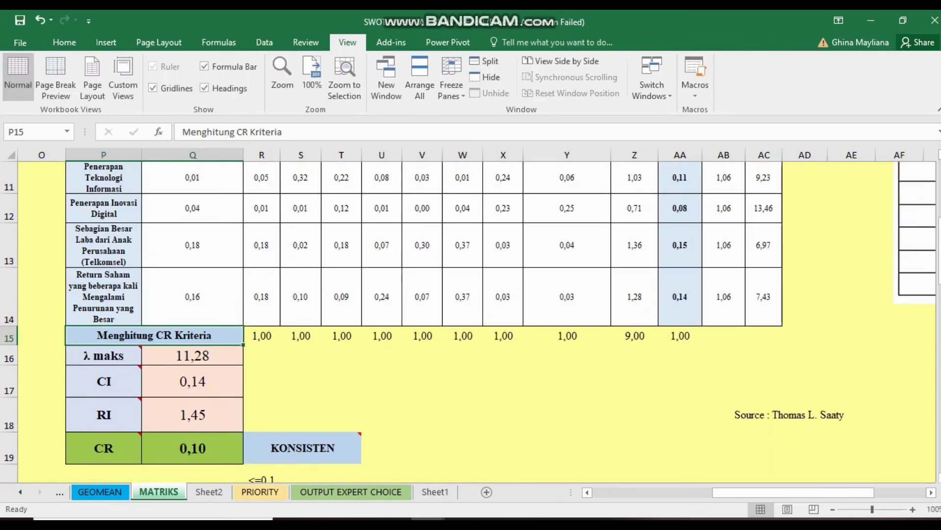
{"action": "left_click_drag", "start_coordinate": [680, 297], "coordinate": [680, 164]}
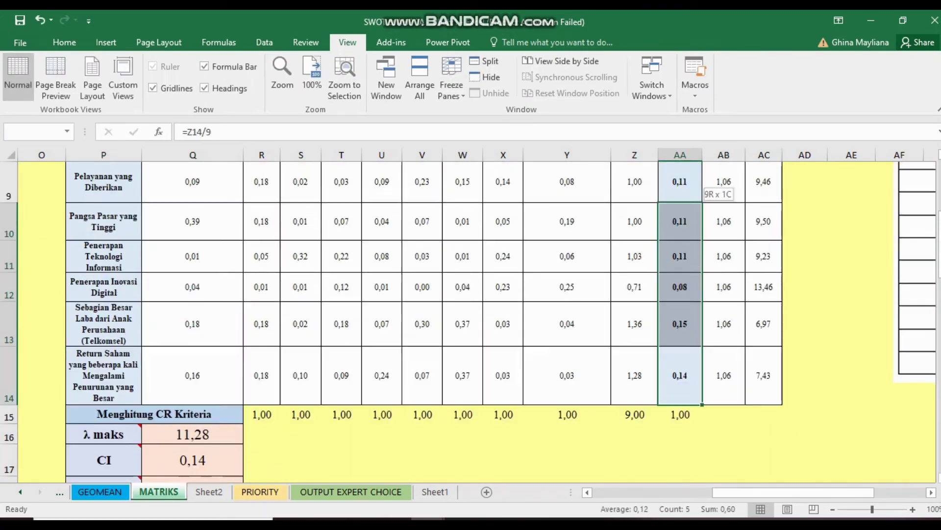
{"action": "scroll", "coordinate": [471, 319], "scroll_direction": "up", "scroll_amount": 1}
{"action": "scroll", "coordinate": [470, 319], "scroll_direction": "up", "scroll_amount": 1}
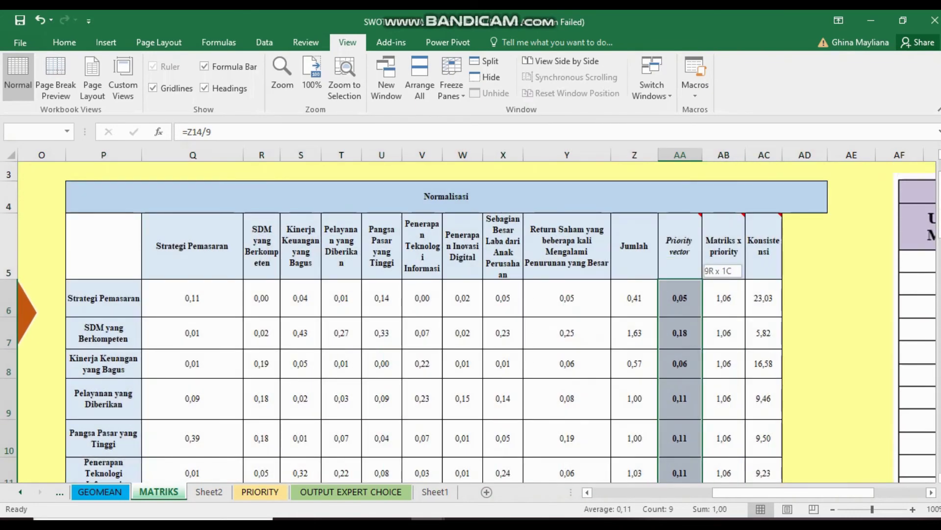
{"action": "left_click_drag", "start_coordinate": [680, 298], "coordinate": [679, 297]}
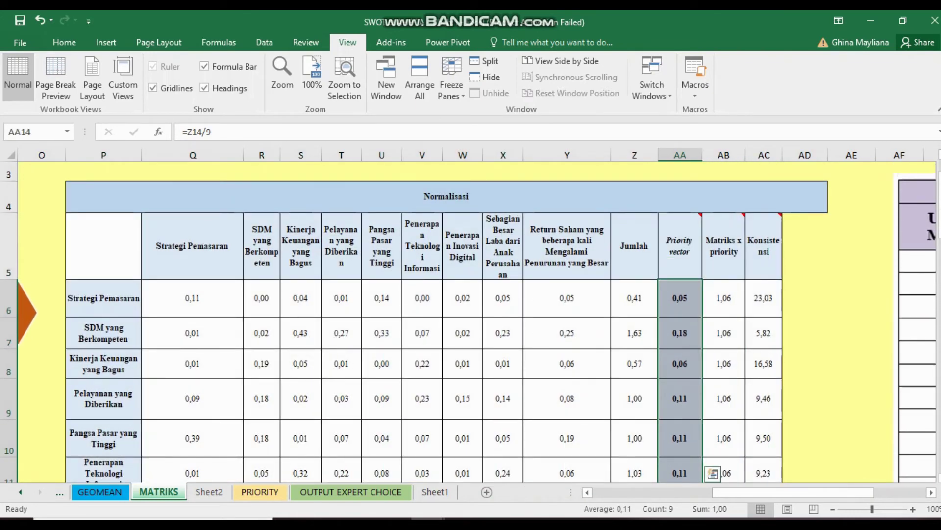
{"action": "left_click", "coordinate": [503, 364]}
{"action": "scroll", "coordinate": [471, 318], "scroll_direction": "down", "scroll_amount": 2}
{"action": "scroll", "coordinate": [471, 319], "scroll_direction": "down", "scroll_amount": 2}
{"action": "scroll", "coordinate": [470, 319], "scroll_direction": "down", "scroll_amount": 1}
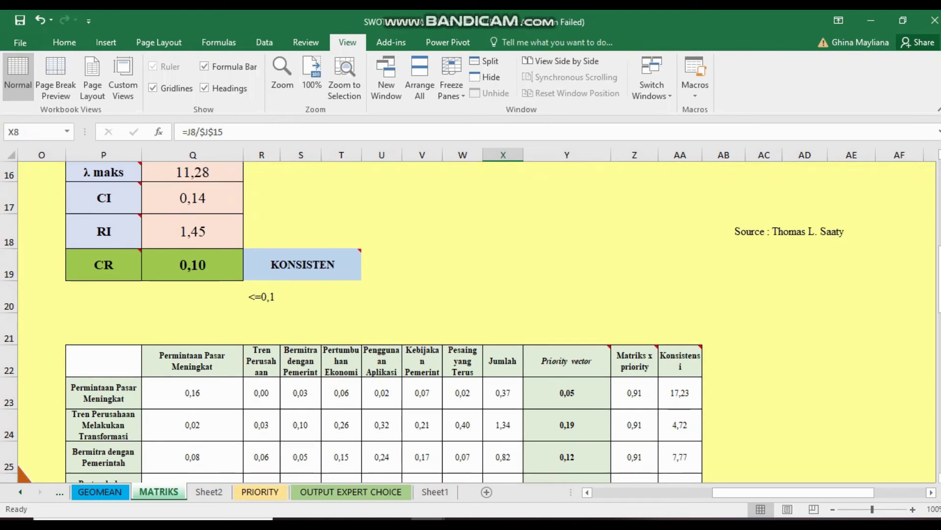
{"action": "scroll", "coordinate": [471, 319], "scroll_direction": "up", "scroll_amount": 2}
{"action": "scroll", "coordinate": [470, 319], "scroll_direction": "up", "scroll_amount": 1}
{"action": "scroll", "coordinate": [470, 319], "scroll_direction": "down", "scroll_amount": 1}
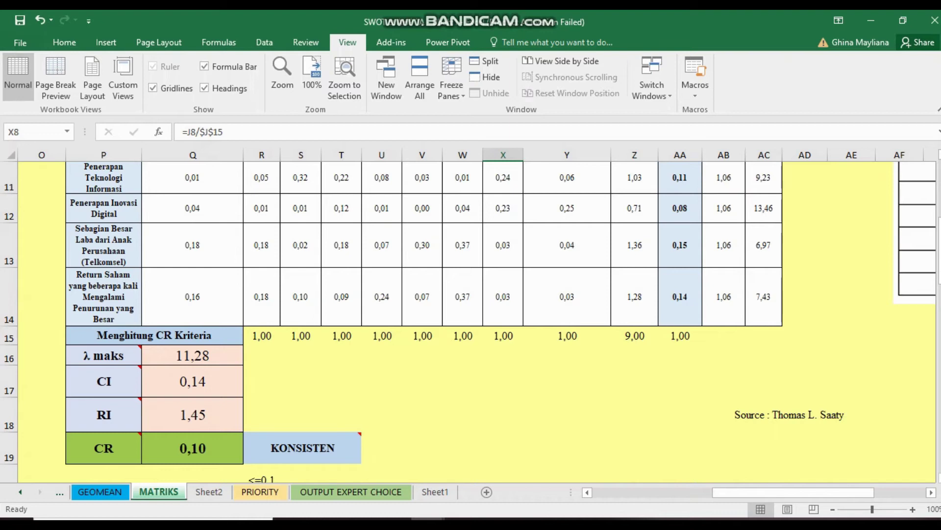
{"action": "left_click", "coordinate": [358, 436]}
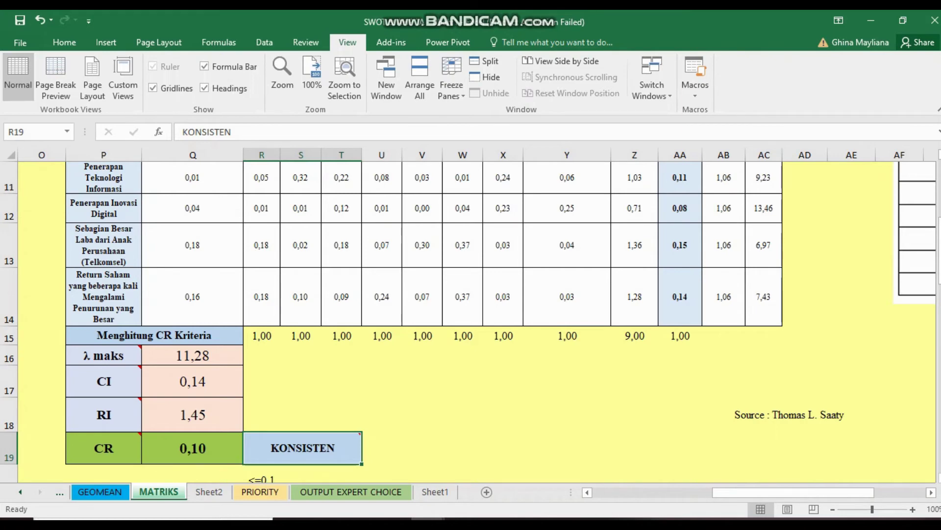
{"action": "left_click_drag", "start_coordinate": [679, 296], "coordinate": [637, 169]}
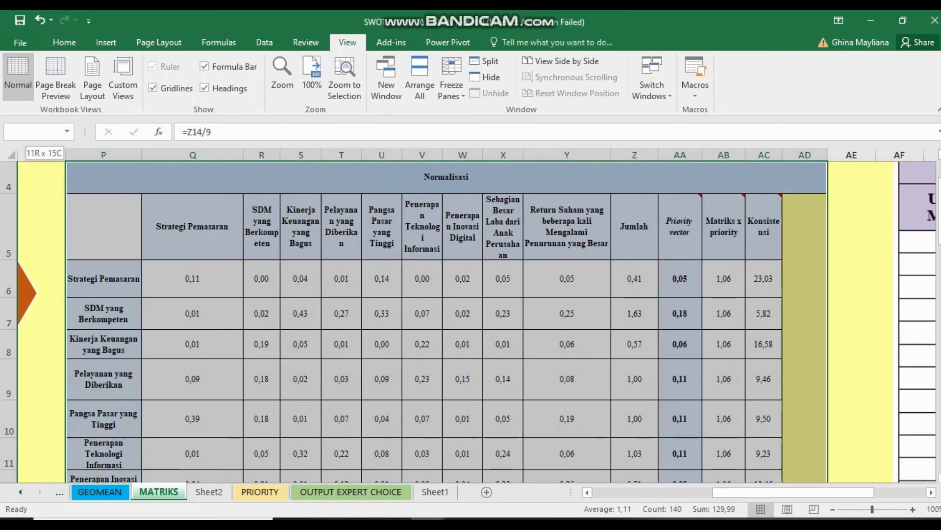
{"action": "left_click", "coordinate": [724, 228]}
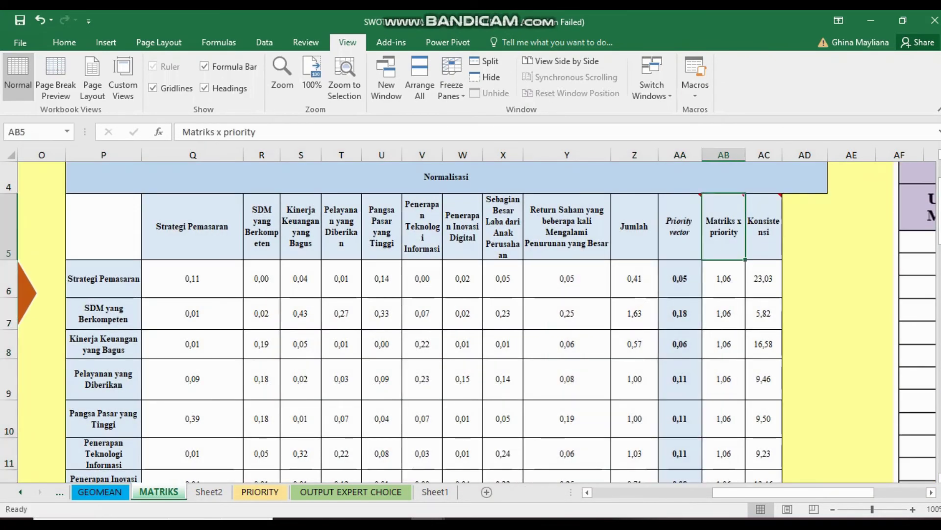
{"action": "left_click", "coordinate": [764, 228]}
{"action": "scroll", "coordinate": [764, 228], "scroll_direction": "down", "scroll_amount": 2}
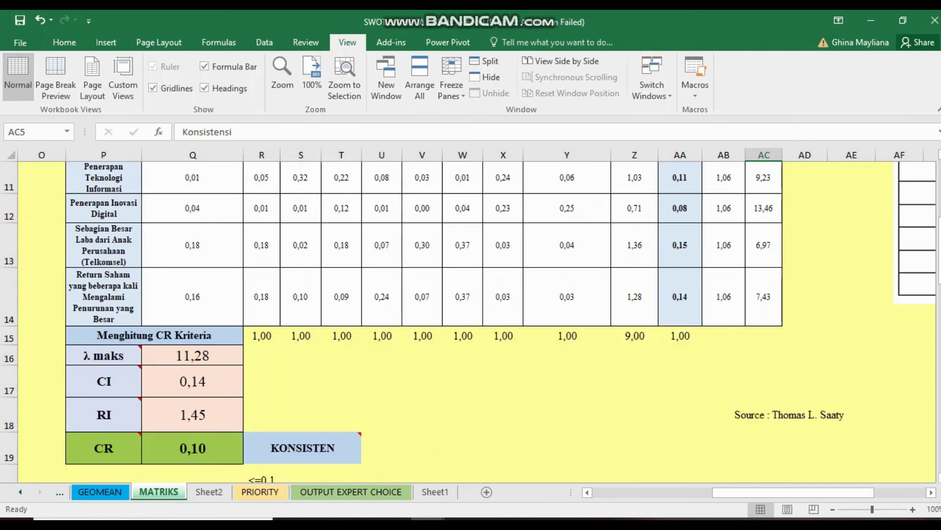
{"action": "left_click", "coordinate": [764, 245]}
{"action": "scroll", "coordinate": [764, 245], "scroll_direction": "up", "scroll_amount": 2}
{"action": "scroll", "coordinate": [764, 244], "scroll_direction": "up", "scroll_amount": 1}
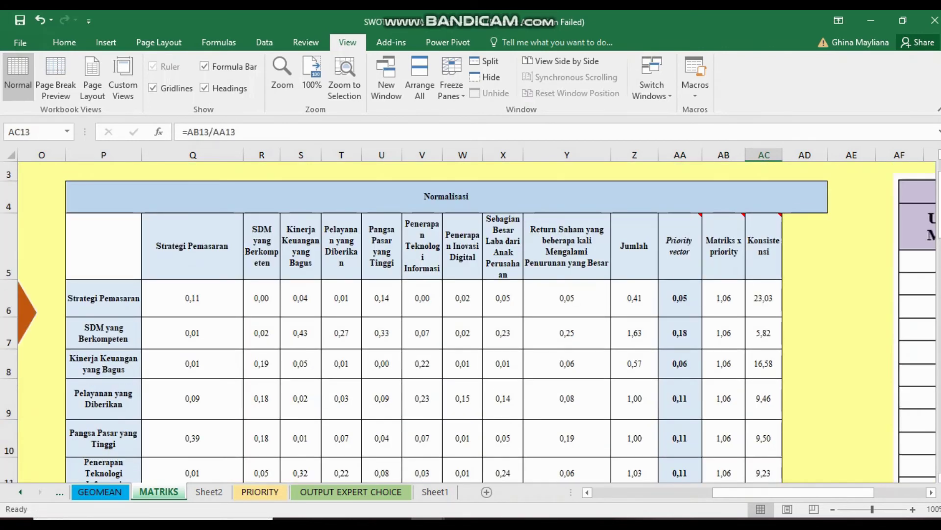
{"action": "scroll", "coordinate": [477, 323], "scroll_direction": "left", "scroll_amount": 1}
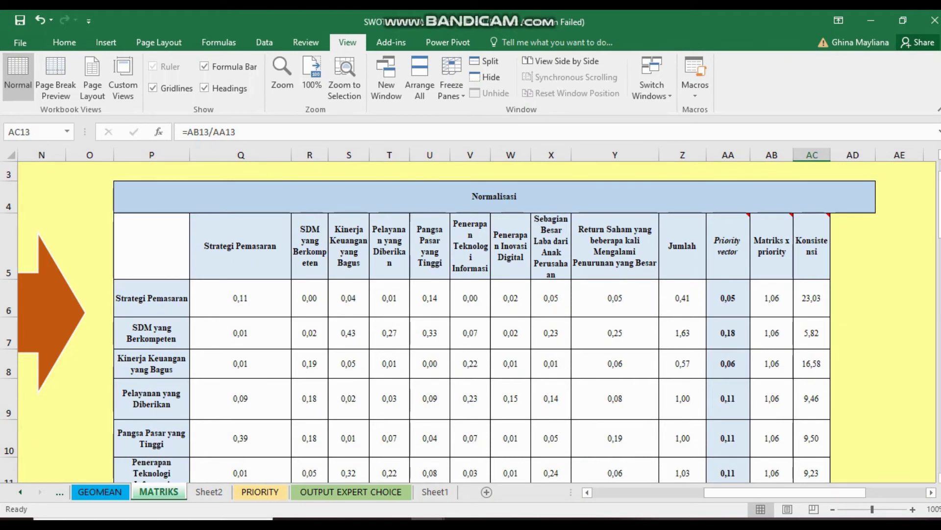
- Clear the old normalised values in Q6, R6 and S6
{"action": "left_click", "coordinate": [240, 298]}
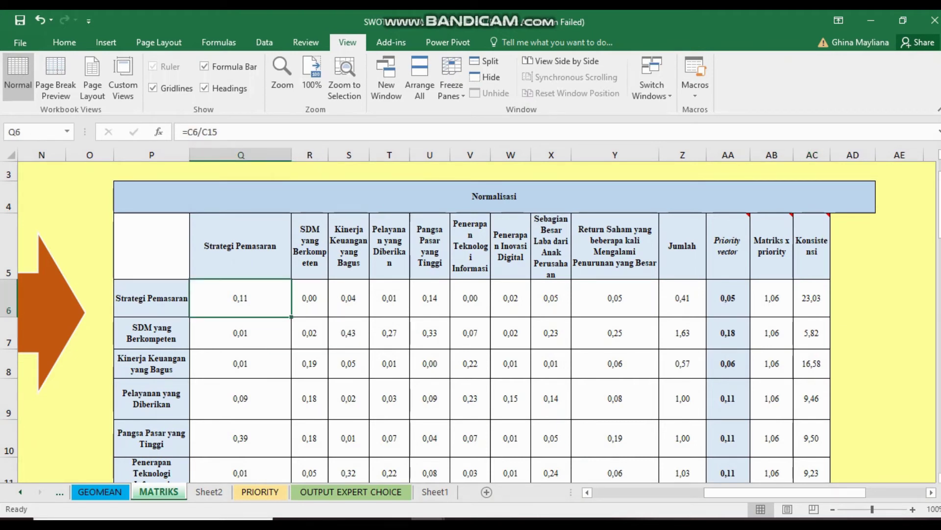
{"action": "key", "text": "Delete"}
{"action": "key", "text": "Right"}
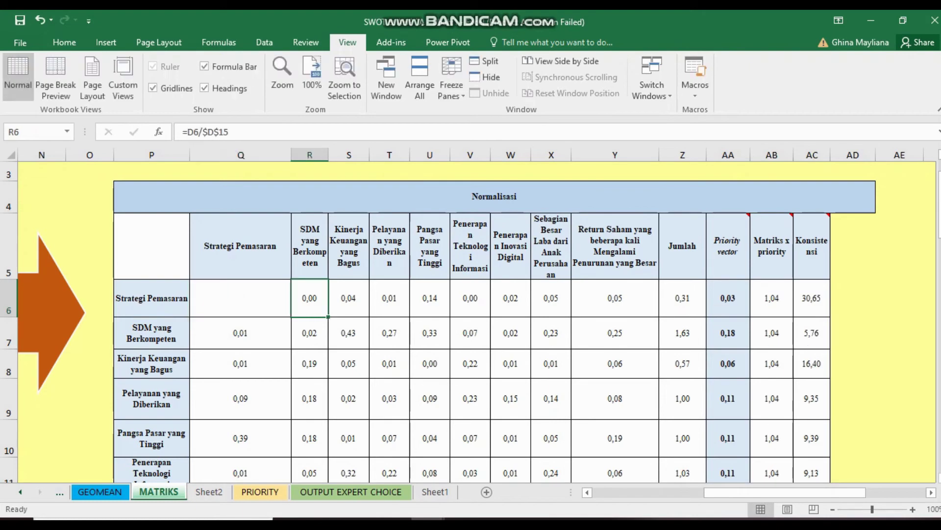
{"action": "key", "text": "Delete"}
{"action": "key", "text": "Down"}
{"action": "key", "text": "Right"}
{"action": "key", "text": "Up"}
{"action": "key", "text": "Delete"}
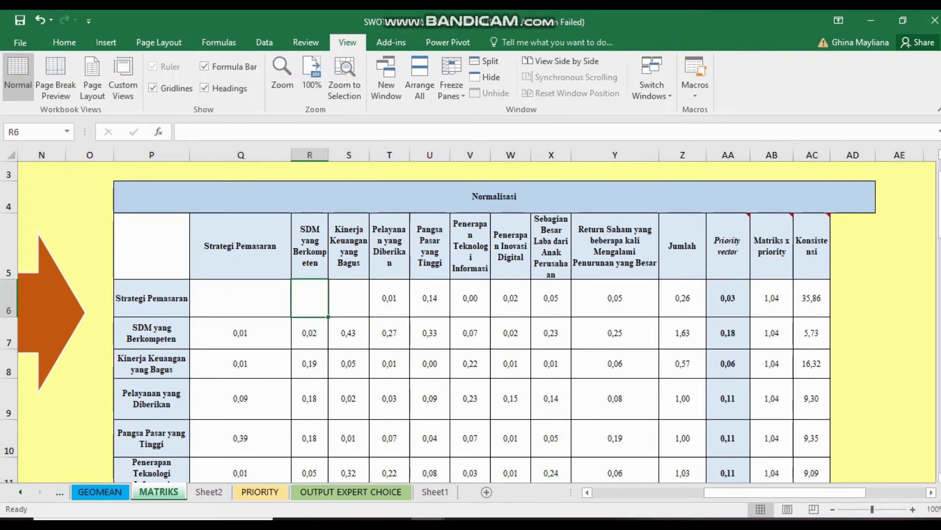
{"action": "key", "text": "Left"}
{"action": "key", "text": "Left"}
- Enter a formula in Q6 dividing C6 by the column total C15
{"action": "type", "text": "="}
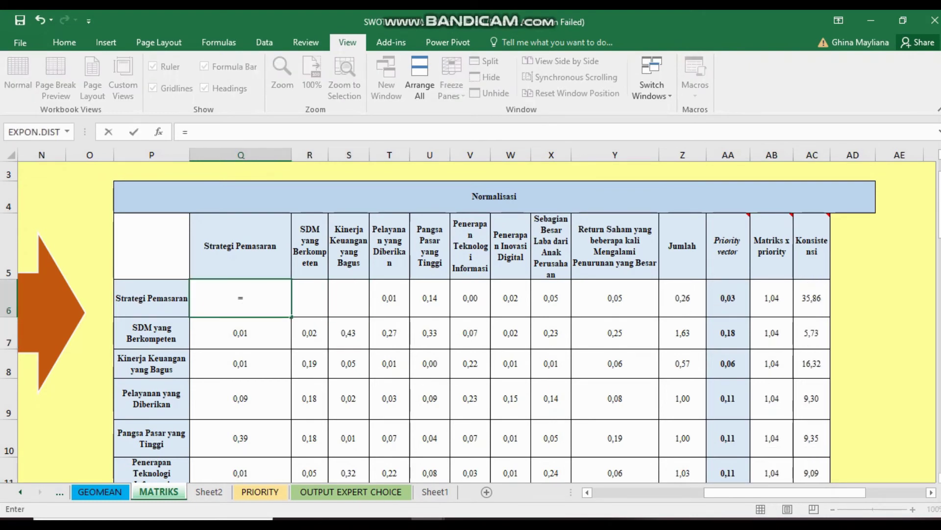
{"action": "scroll", "coordinate": [470, 318], "scroll_direction": "left", "scroll_amount": 5}
{"action": "scroll", "coordinate": [470, 319], "scroll_direction": "left", "scroll_amount": 5}
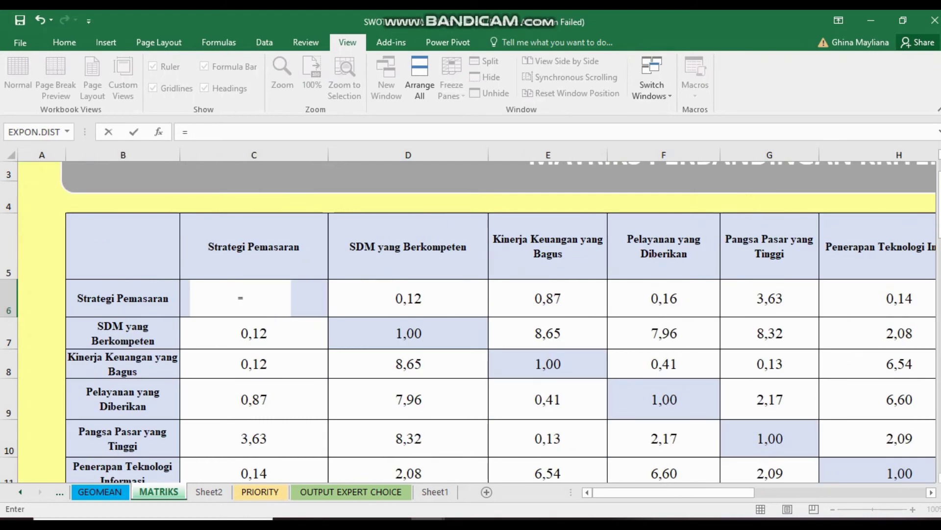
{"action": "left_click", "coordinate": [245, 298]}
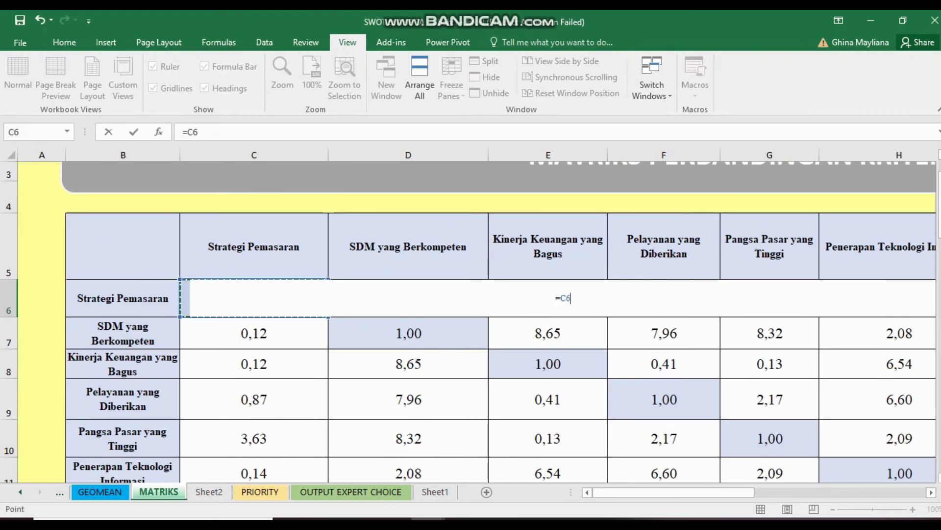
{"action": "type", "text": "/"}
{"action": "scroll", "coordinate": [471, 319], "scroll_direction": "down", "scroll_amount": 3}
{"action": "scroll", "coordinate": [471, 318], "scroll_direction": "down", "scroll_amount": 2}
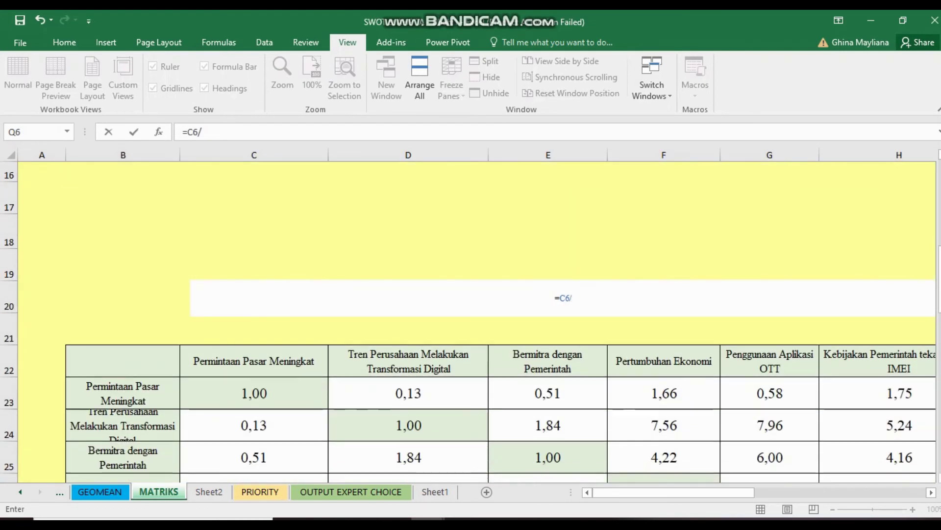
{"action": "scroll", "coordinate": [471, 319], "scroll_direction": "up", "scroll_amount": 2}
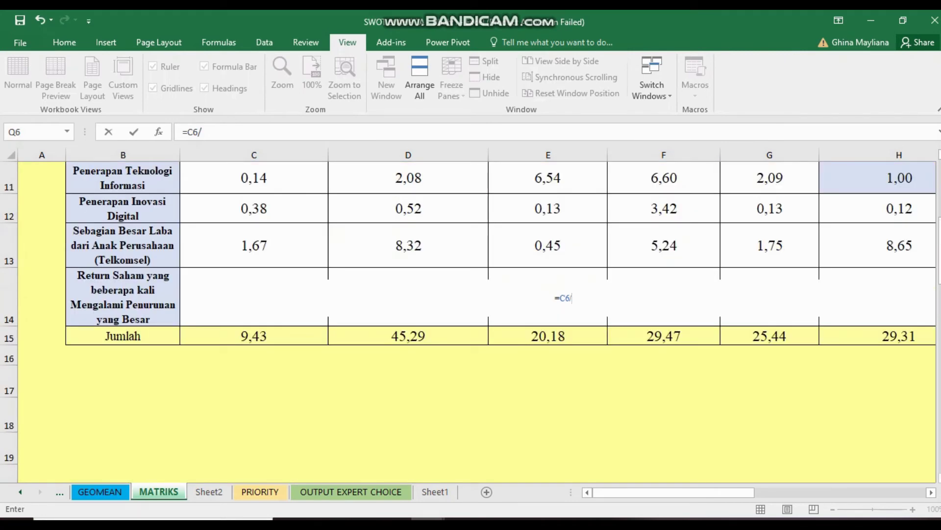
{"action": "left_click", "coordinate": [254, 335]}
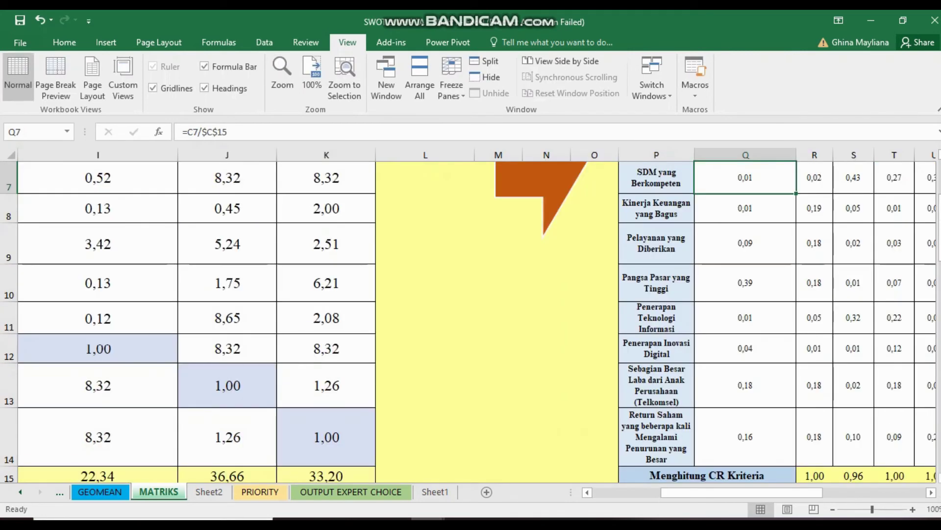
{"action": "scroll", "coordinate": [471, 319], "scroll_direction": "up", "scroll_amount": 2}
- Make the C15 reference absolute so Q6 reads =C6/$C$15, giving 0,11
{"action": "left_click", "coordinate": [745, 352]}
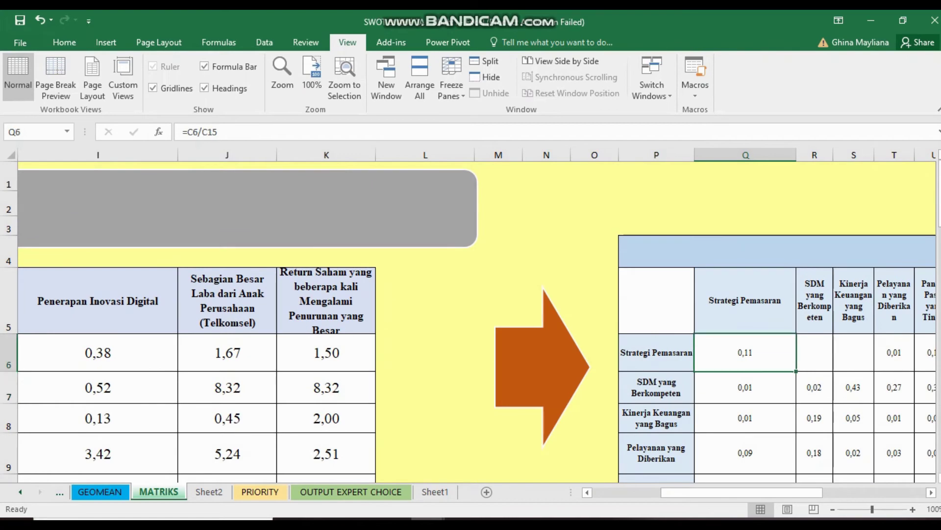
{"action": "scroll", "coordinate": [471, 319], "scroll_direction": "down", "scroll_amount": 2}
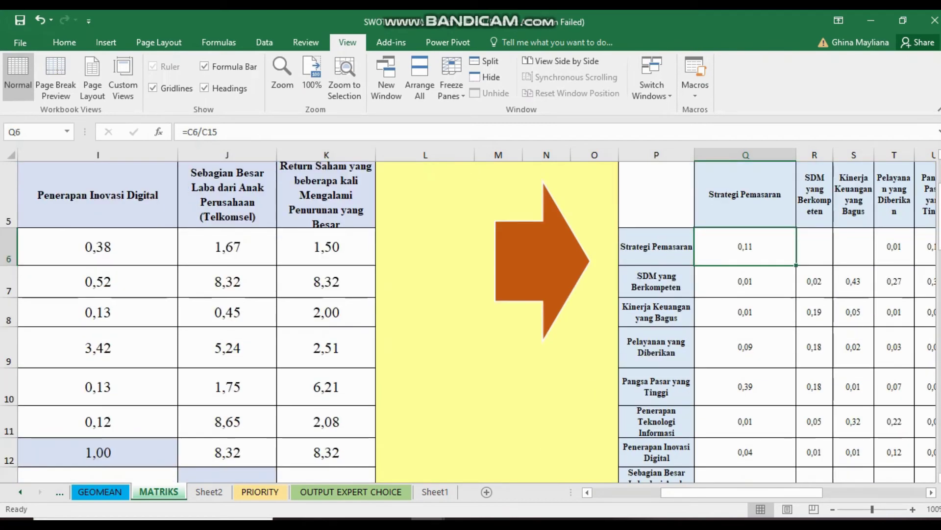
{"action": "left_click", "coordinate": [217, 132]}
{"action": "left_click_drag", "start_coordinate": [217, 132], "coordinate": [202, 132]}
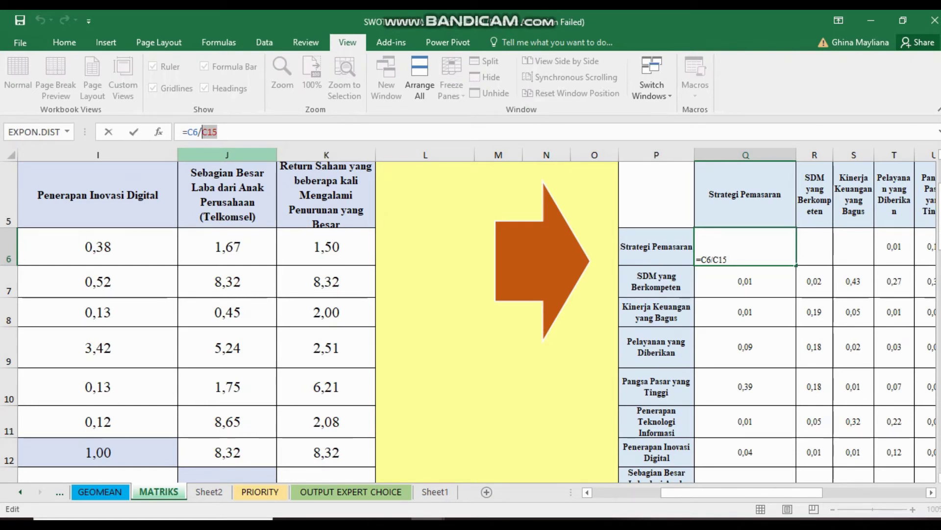
{"action": "key", "text": "F4"}
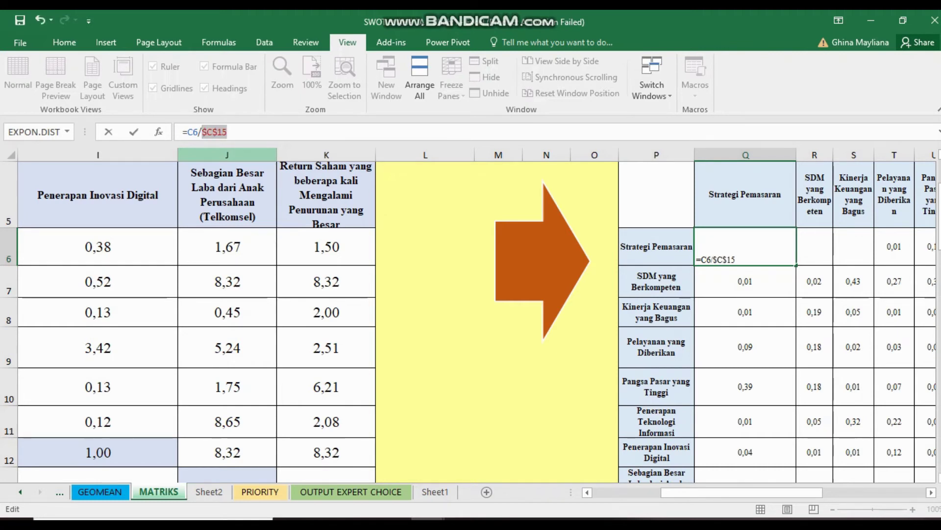
{"action": "key", "text": "Return"}
- Copy the Q6 normalization formula down to Q14
{"action": "left_click", "coordinate": [746, 246]}
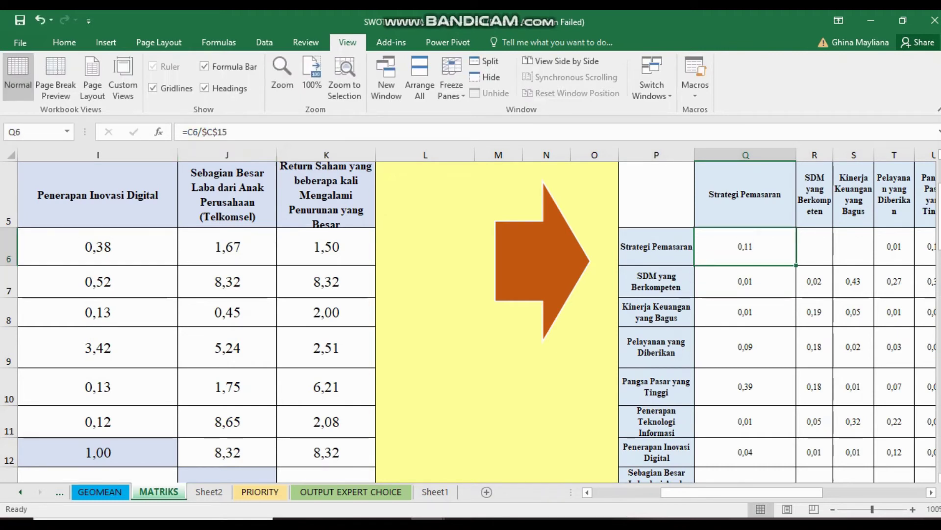
{"action": "left_click_drag", "start_coordinate": [796, 265], "coordinate": [795, 324]}
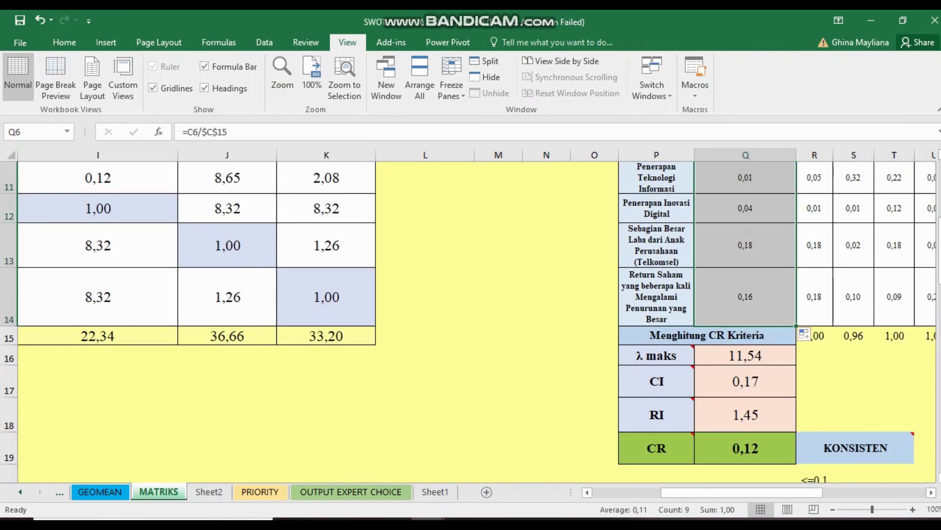
{"action": "scroll", "coordinate": [470, 318], "scroll_direction": "up", "scroll_amount": 3}
{"action": "scroll", "coordinate": [471, 319], "scroll_direction": "right", "scroll_amount": 2}
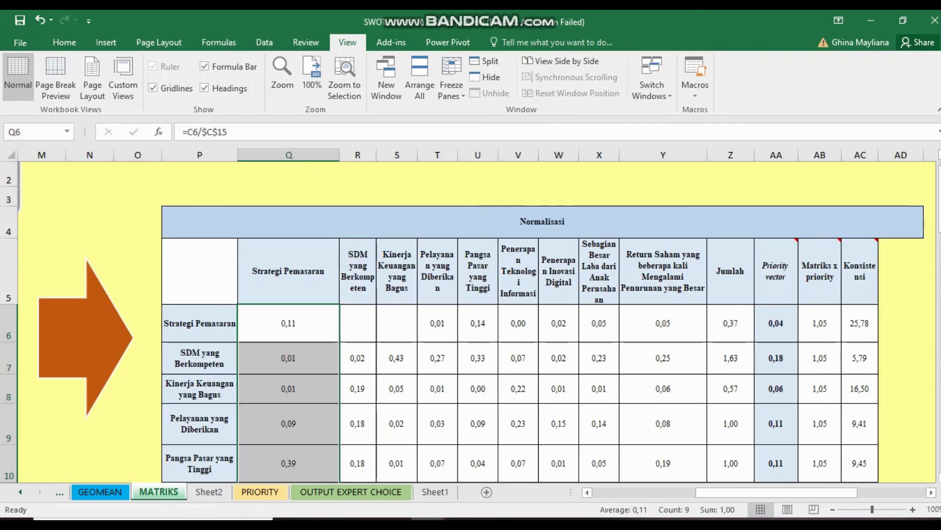
- Enter =D6/$D$15 in R6 to normalize the first SDM yang Berkompeten value
{"action": "left_click", "coordinate": [358, 323]}
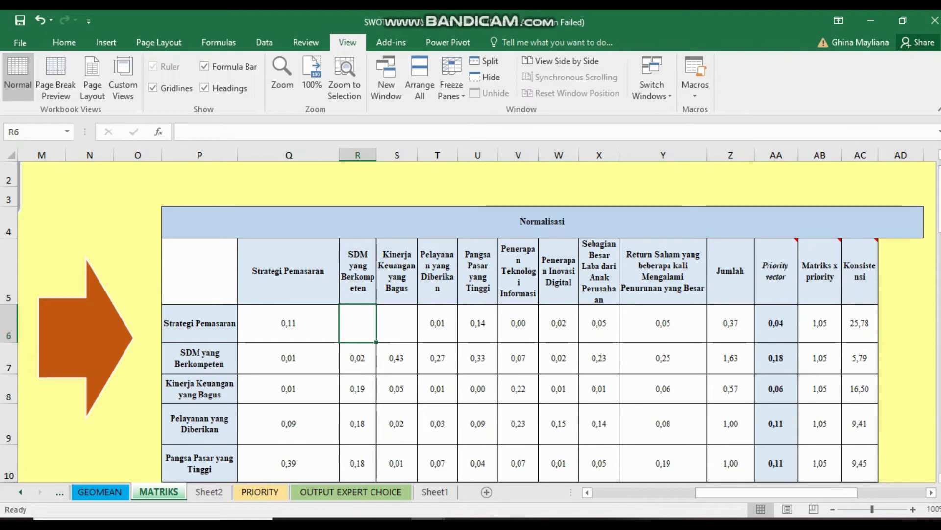
{"action": "type", "text": "="}
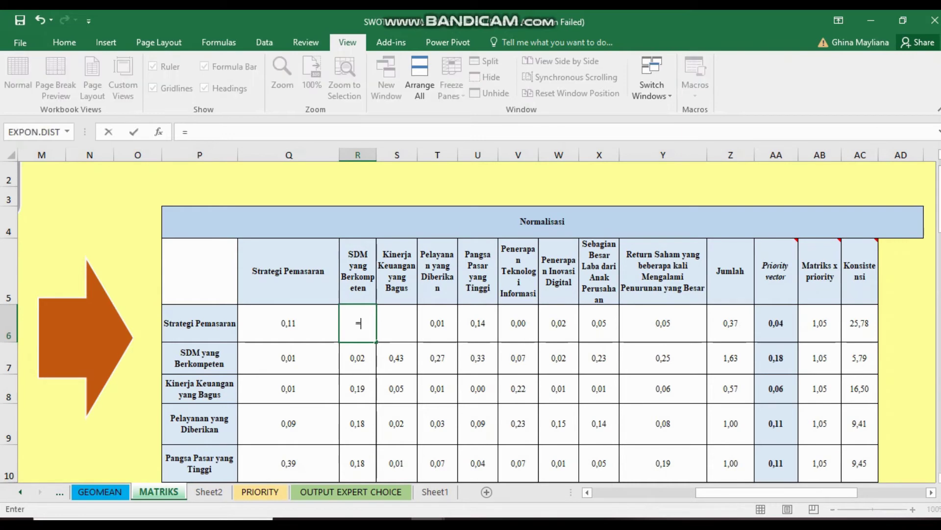
{"action": "scroll", "coordinate": [359, 323], "scroll_direction": "left", "scroll_amount": 3}
{"action": "scroll", "coordinate": [359, 323], "scroll_direction": "left", "scroll_amount": 5}
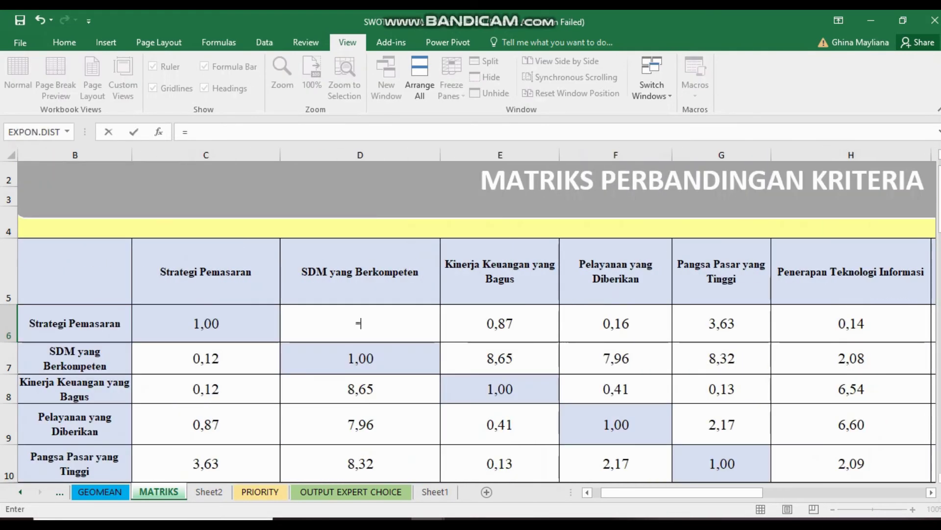
{"action": "left_click", "coordinate": [360, 323]}
{"action": "type", "text": "/"}
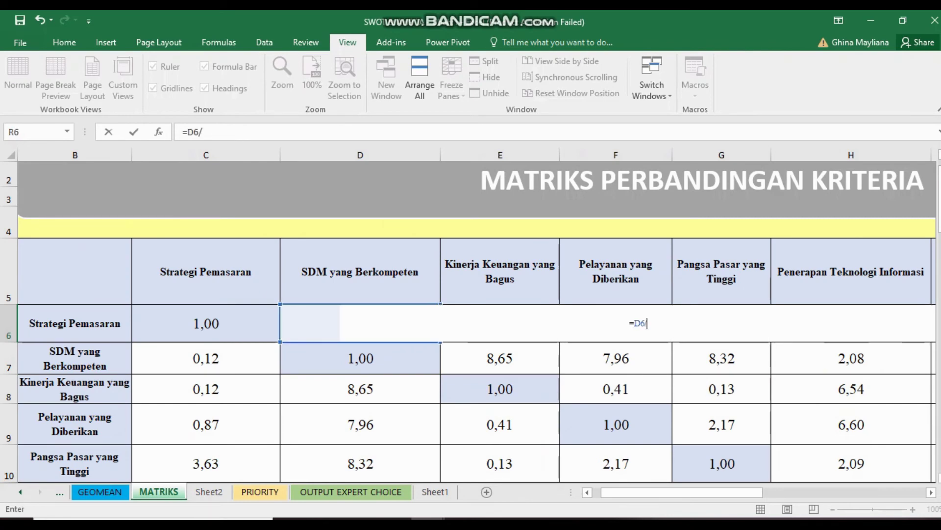
{"action": "scroll", "coordinate": [471, 318], "scroll_direction": "down", "scroll_amount": 1}
{"action": "scroll", "coordinate": [470, 319], "scroll_direction": "down", "scroll_amount": 2}
{"action": "scroll", "coordinate": [470, 319], "scroll_direction": "down", "scroll_amount": 4}
{"action": "scroll", "coordinate": [471, 318], "scroll_direction": "up", "scroll_amount": 2}
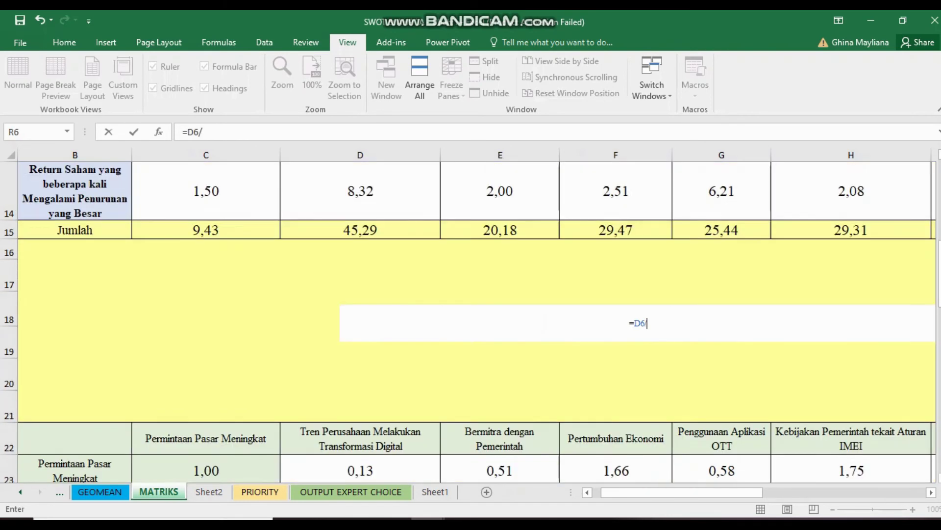
{"action": "scroll", "coordinate": [471, 319], "scroll_direction": "up", "scroll_amount": 2}
{"action": "left_click", "coordinate": [360, 414]}
{"action": "key", "text": "F4"}
{"action": "key", "text": "Return"}
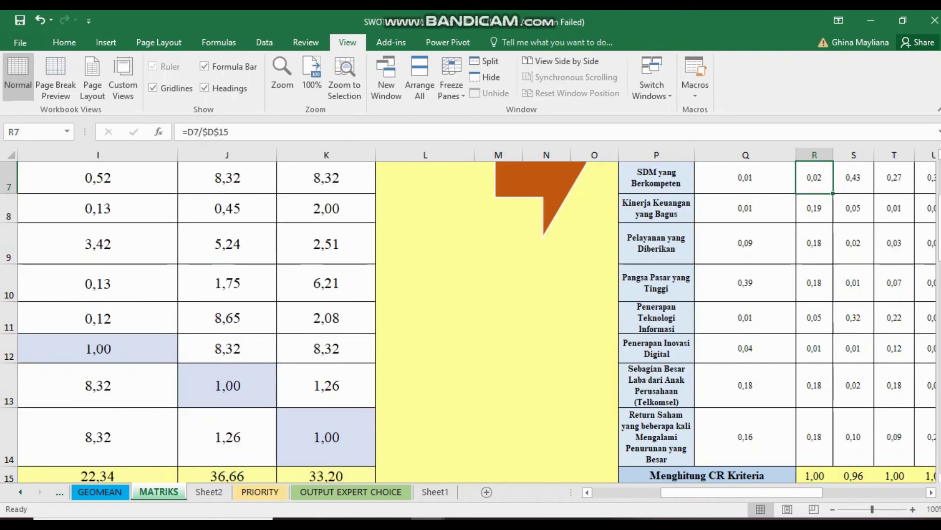
{"action": "scroll", "coordinate": [471, 319], "scroll_direction": "right", "scroll_amount": 2}
{"action": "scroll", "coordinate": [470, 319], "scroll_direction": "up", "scroll_amount": 1}
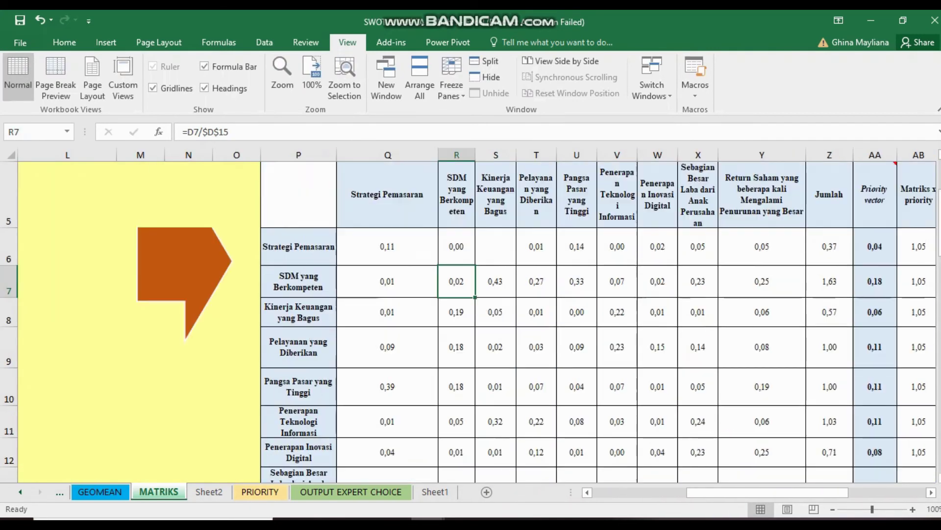
{"action": "scroll", "coordinate": [470, 318], "scroll_direction": "up", "scroll_amount": 1}
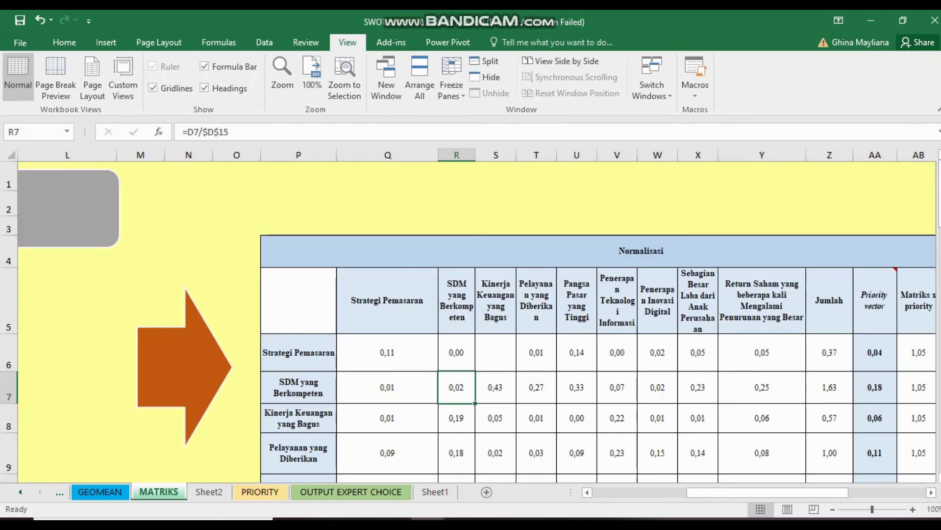
- Start an entry in S6, then cancel it with Esc
{"action": "key", "text": "Up"}
{"action": "key", "text": "Right"}
{"action": "type", "text": "="}
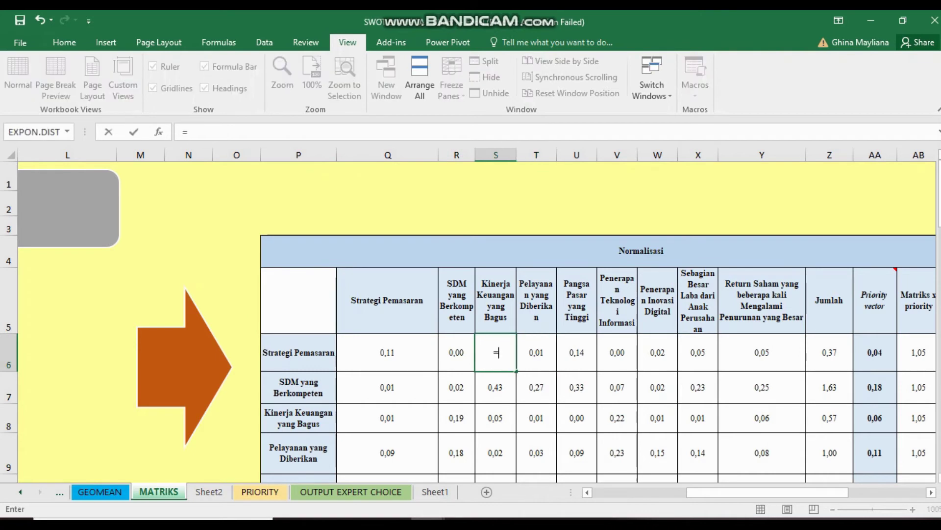
{"action": "key", "text": "ctrl+z"}
{"action": "type", "text": "="}
{"action": "key", "text": "Escape"}
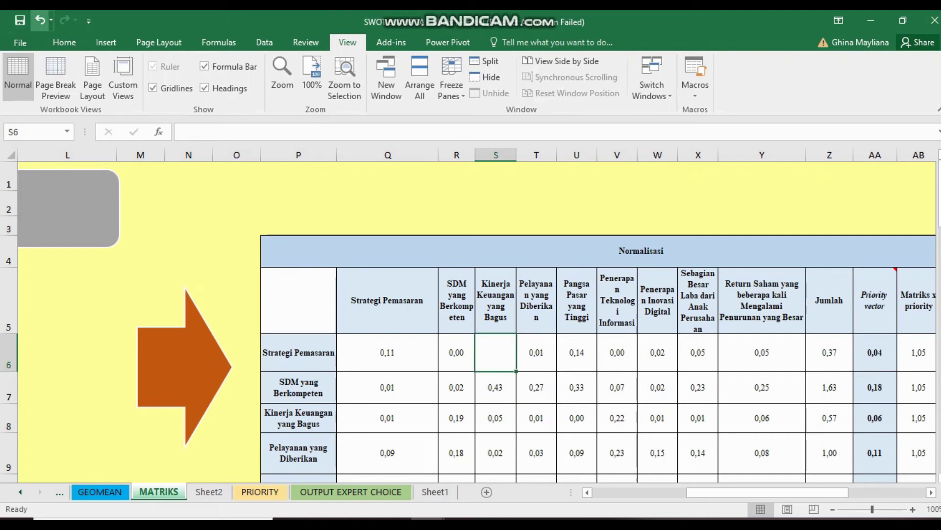
- Undo and redo through the history to restore the row 6 normalization formulas
{"action": "left_click", "coordinate": [40, 21]}
{"action": "left_click", "coordinate": [40, 20]}
{"action": "left_click", "coordinate": [40, 21]}
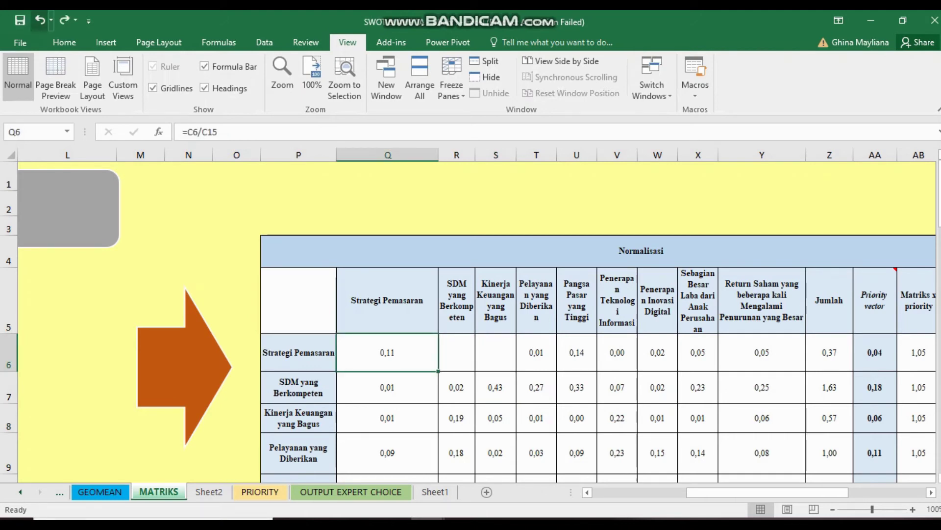
{"action": "left_click", "coordinate": [40, 20]}
{"action": "left_click", "coordinate": [40, 20]}
{"action": "left_click", "coordinate": [40, 20]}
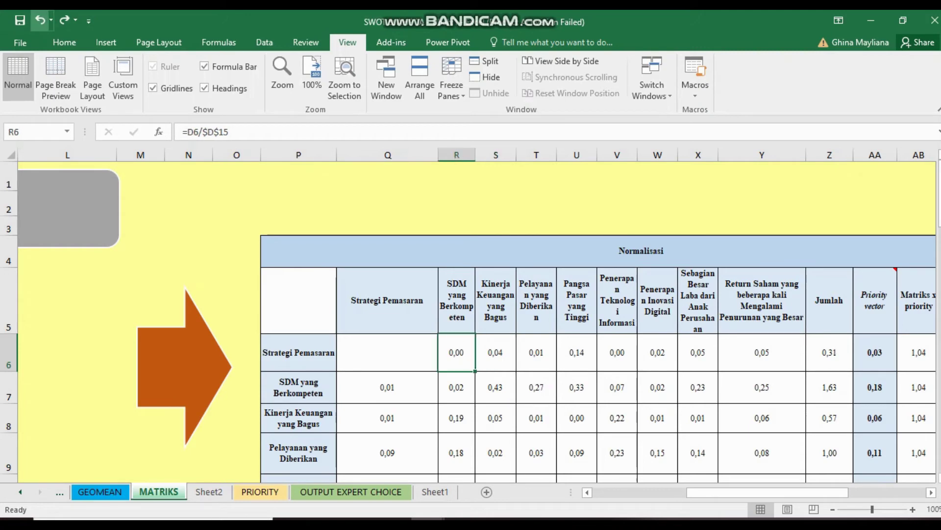
{"action": "left_click", "coordinate": [41, 20]}
- Check U9's normalization formula and select the Normalisasi table Q6:Y14
{"action": "left_click", "coordinate": [616, 224]}
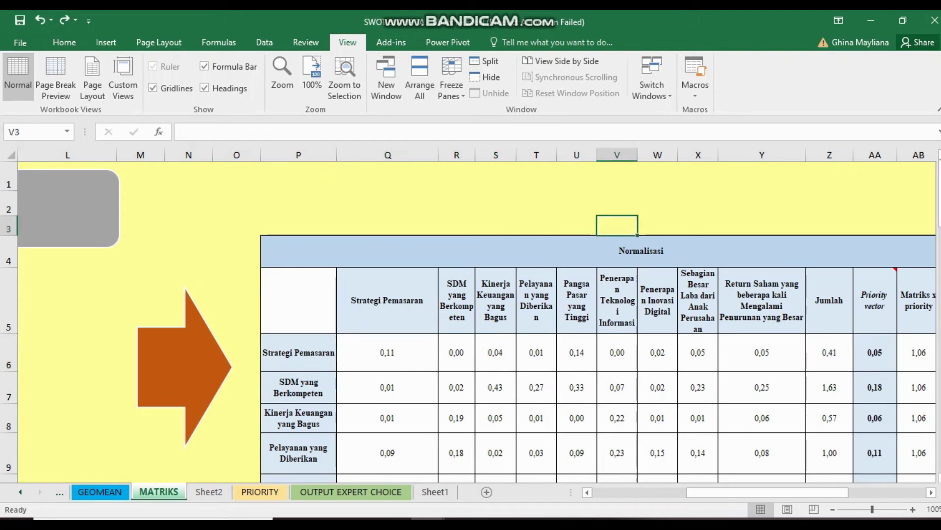
{"action": "left_click", "coordinate": [576, 453]}
{"action": "scroll", "coordinate": [576, 453], "scroll_direction": "down", "scroll_amount": 1}
{"action": "scroll", "coordinate": [576, 452], "scroll_direction": "right", "scroll_amount": 3}
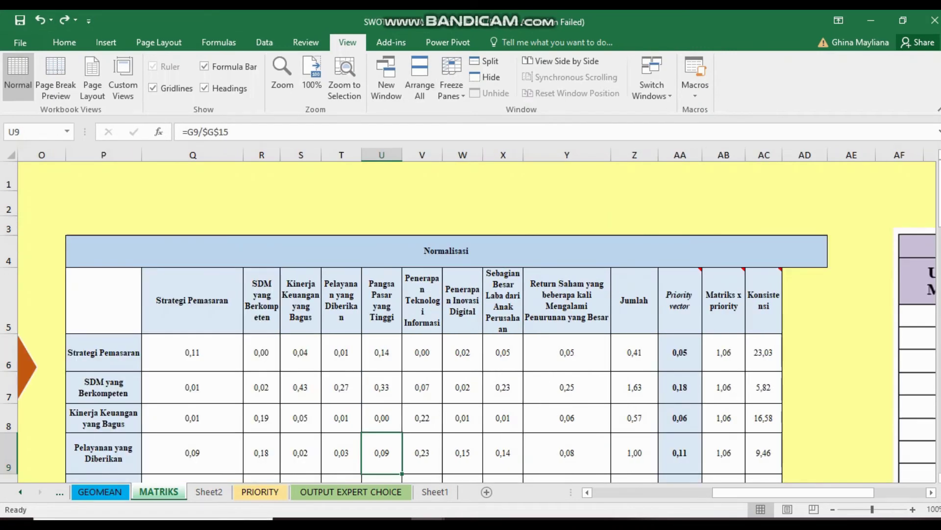
{"action": "scroll", "coordinate": [471, 319], "scroll_direction": "down", "scroll_amount": 1}
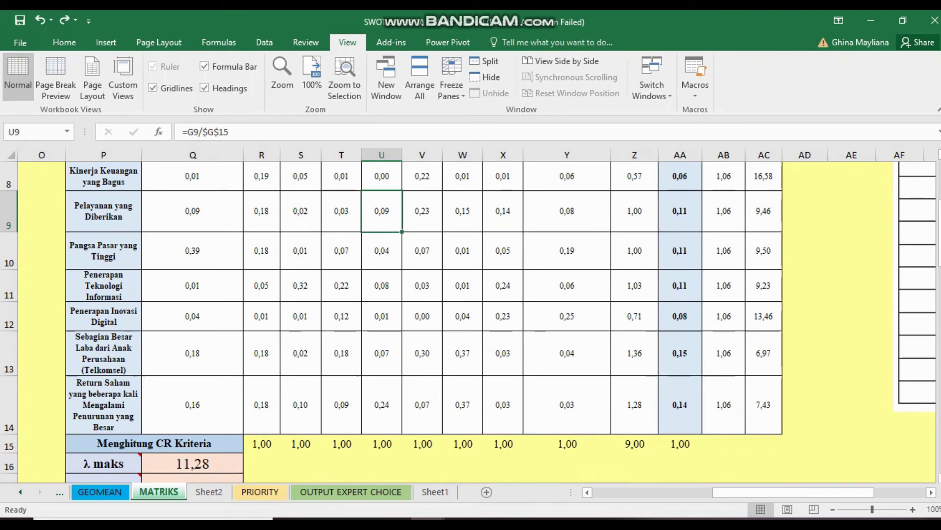
{"action": "left_click_drag", "start_coordinate": [566, 405], "coordinate": [142, 248]}
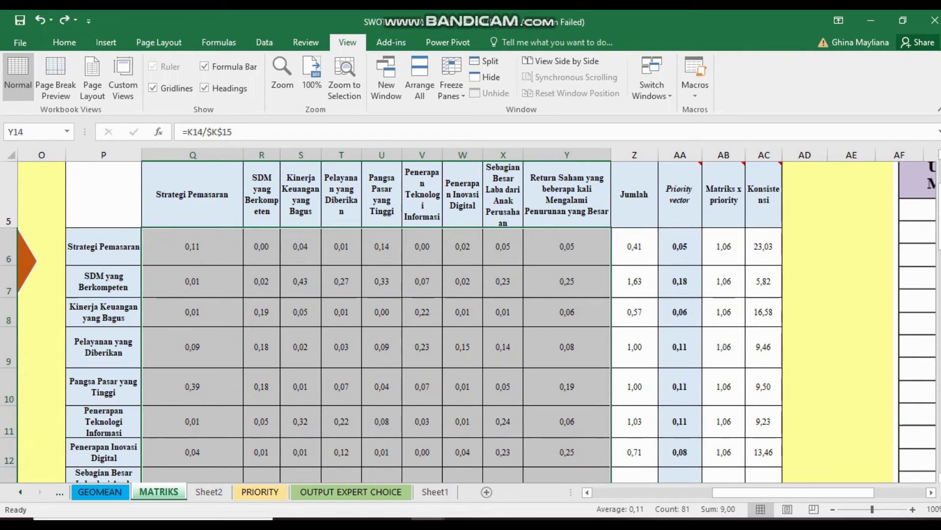
- Sum row 6's normalized values in the Jumlah column and copy the total down
{"action": "left_click", "coordinate": [635, 246]}
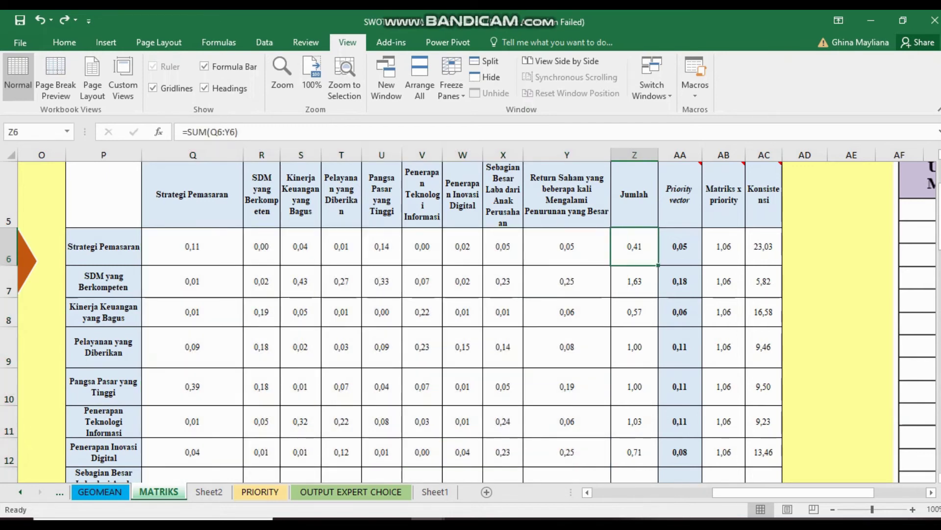
{"action": "type", "text": "=sum"}
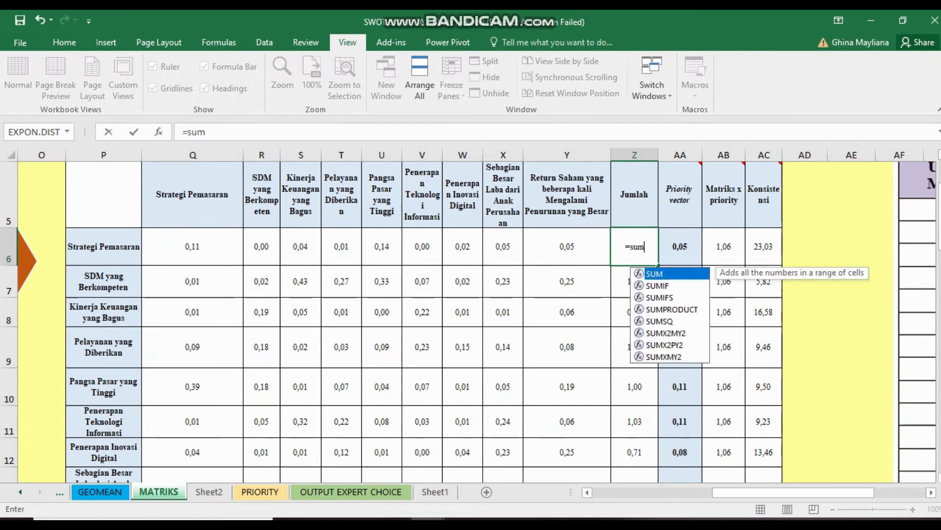
{"action": "type", "text": "("}
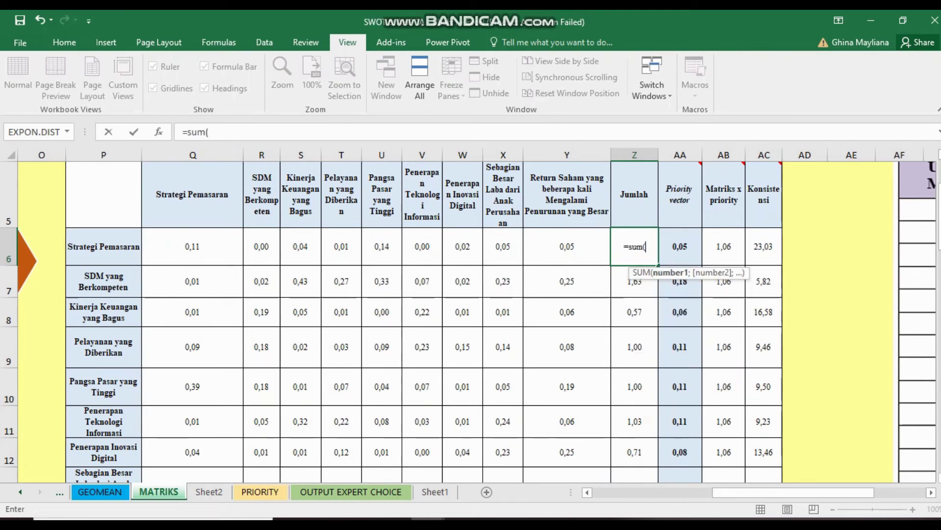
{"action": "left_click_drag", "start_coordinate": [192, 196], "coordinate": [567, 247]}
{"action": "left_click_drag", "start_coordinate": [193, 246], "coordinate": [566, 246]}
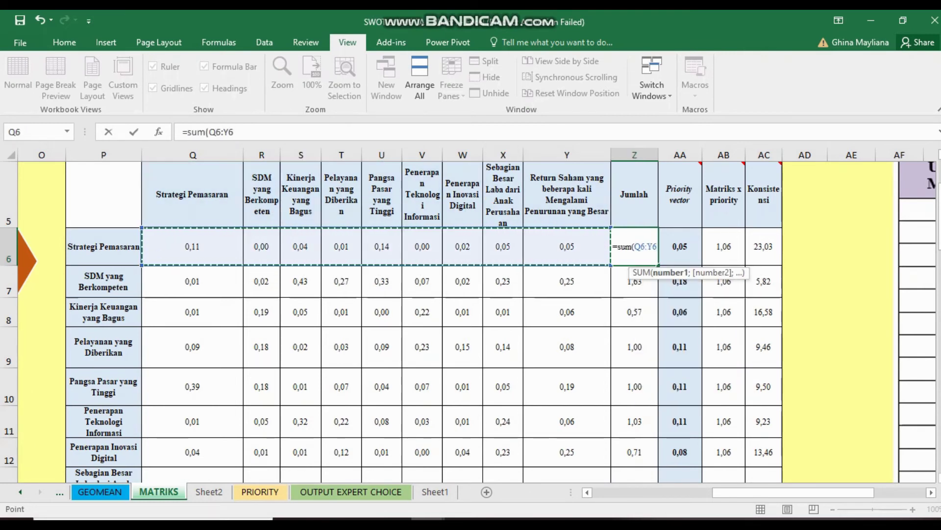
{"action": "type", "text": ")"}
{"action": "key", "text": "Return"}
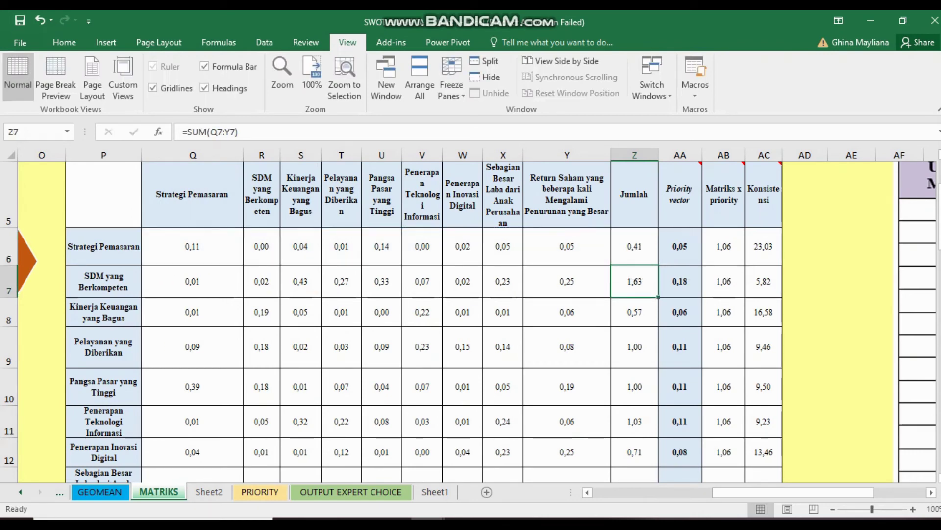
{"action": "left_click", "coordinate": [635, 247]}
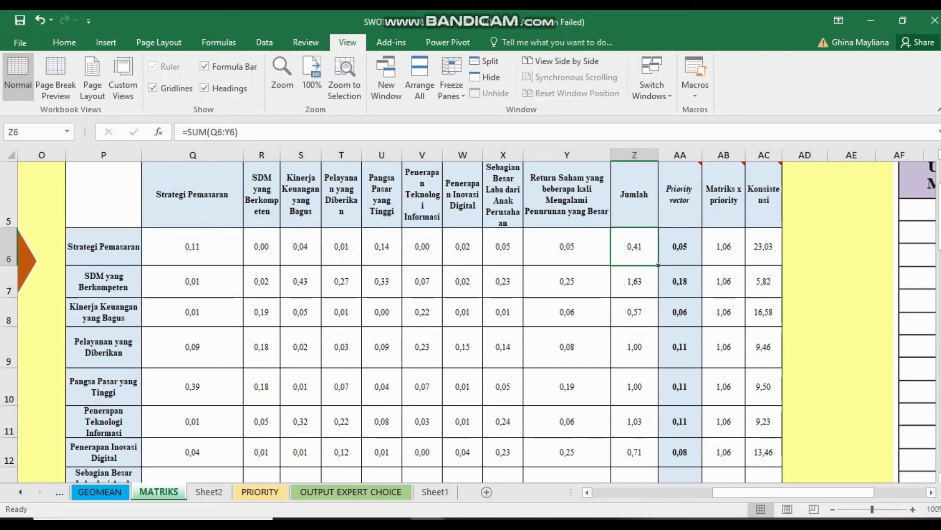
{"action": "left_click_drag", "start_coordinate": [658, 265], "coordinate": [658, 324]}
- Re-enter the first priority vector formula (Jumlah divided by 9) and copy it down
{"action": "scroll", "coordinate": [441, 319], "scroll_direction": "up", "scroll_amount": 2}
{"action": "scroll", "coordinate": [441, 319], "scroll_direction": "up", "scroll_amount": 2}
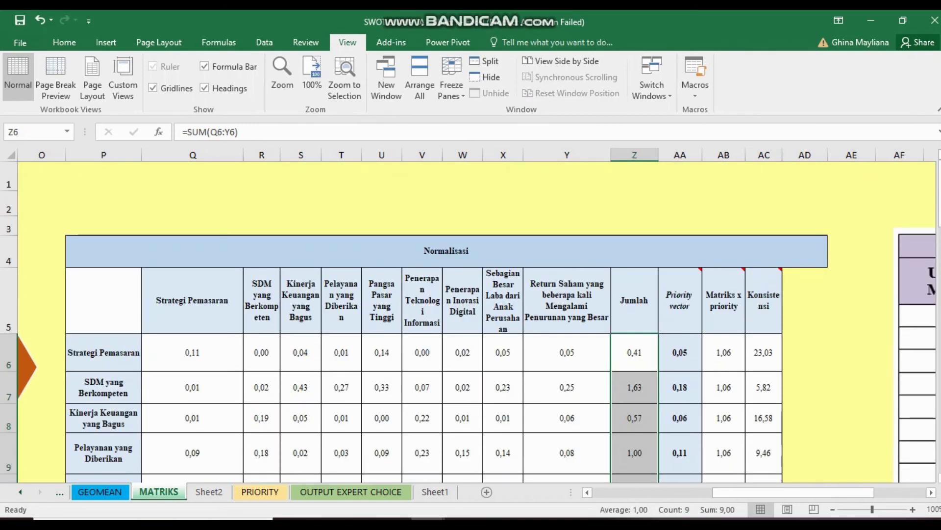
{"action": "scroll", "coordinate": [447, 319], "scroll_direction": "down", "scroll_amount": 1}
{"action": "left_click", "coordinate": [680, 278]}
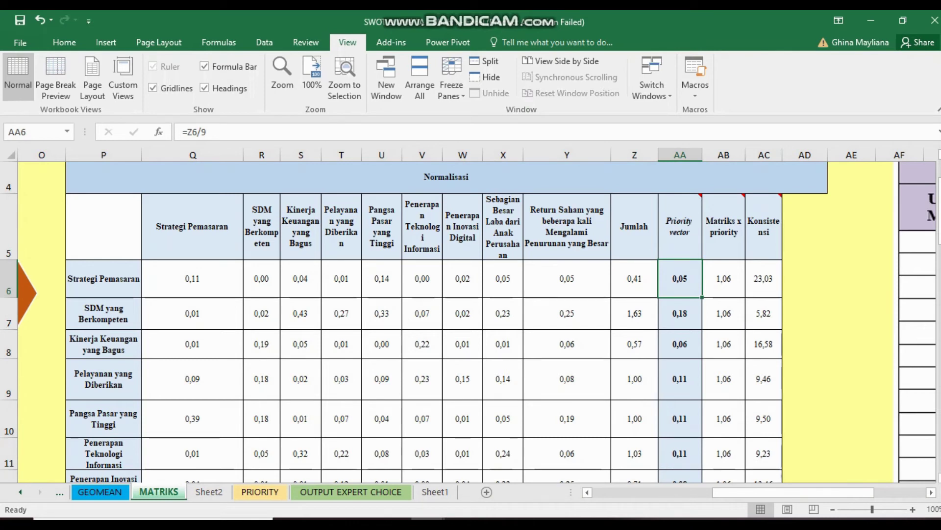
{"action": "key", "text": "F2"}
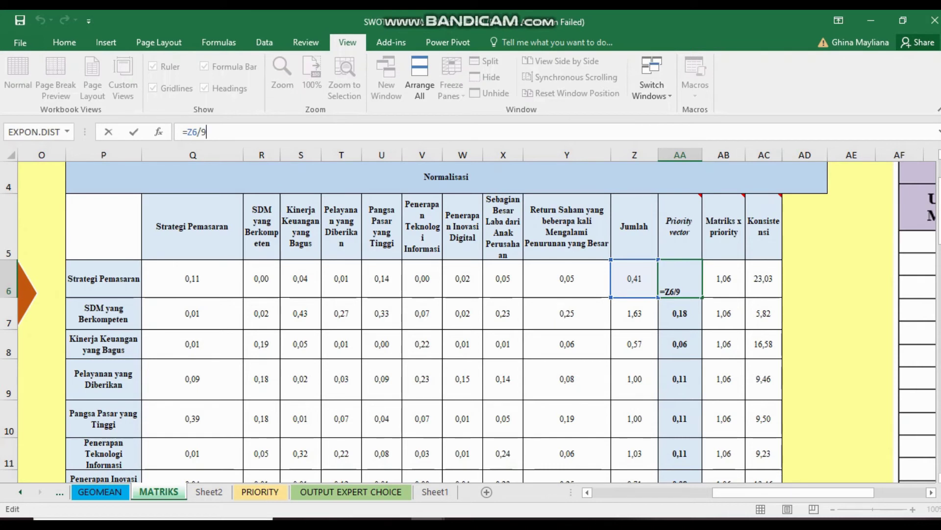
{"action": "key", "text": "Return"}
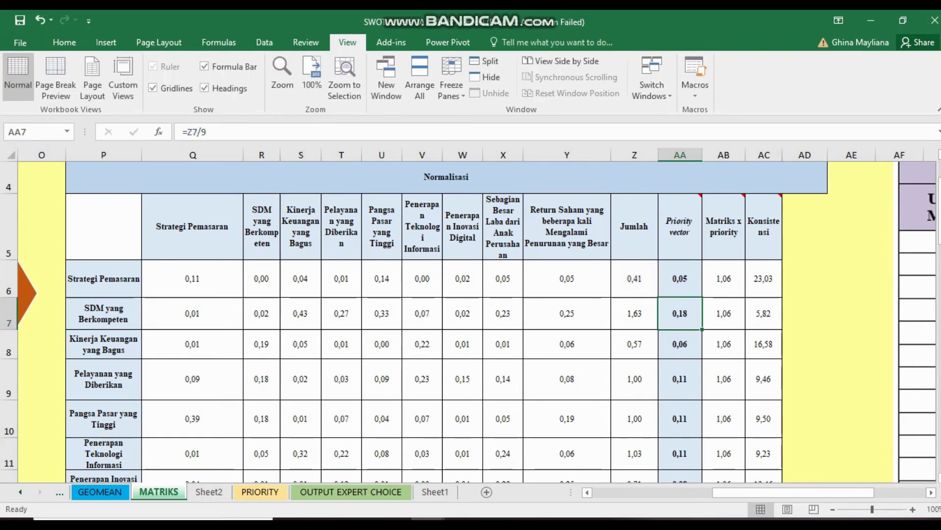
{"action": "left_click", "coordinate": [679, 278]}
{"action": "left_click_drag", "start_coordinate": [702, 297], "coordinate": [702, 434]}
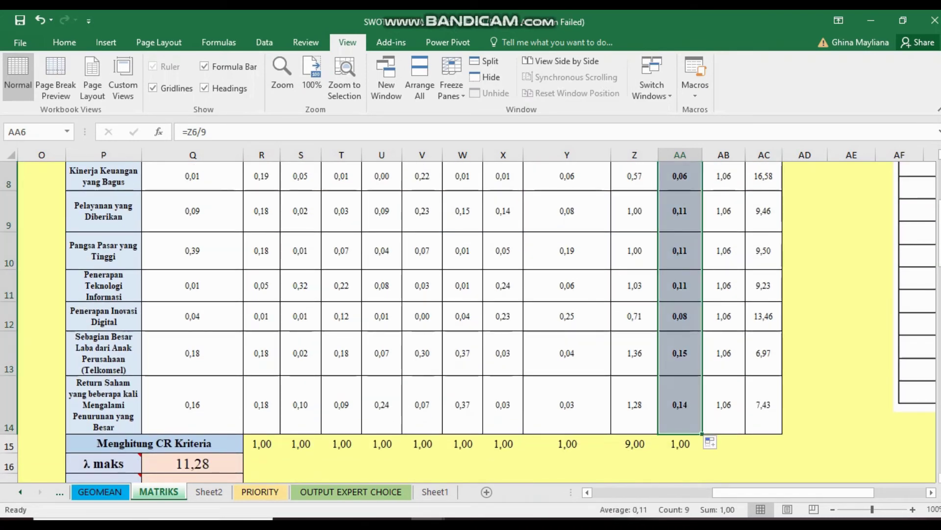
- Confirm AA15 holds =SUM(AA6:AA14), totalling 1,00
{"action": "left_click", "coordinate": [680, 444]}
{"action": "key", "text": "F2"}
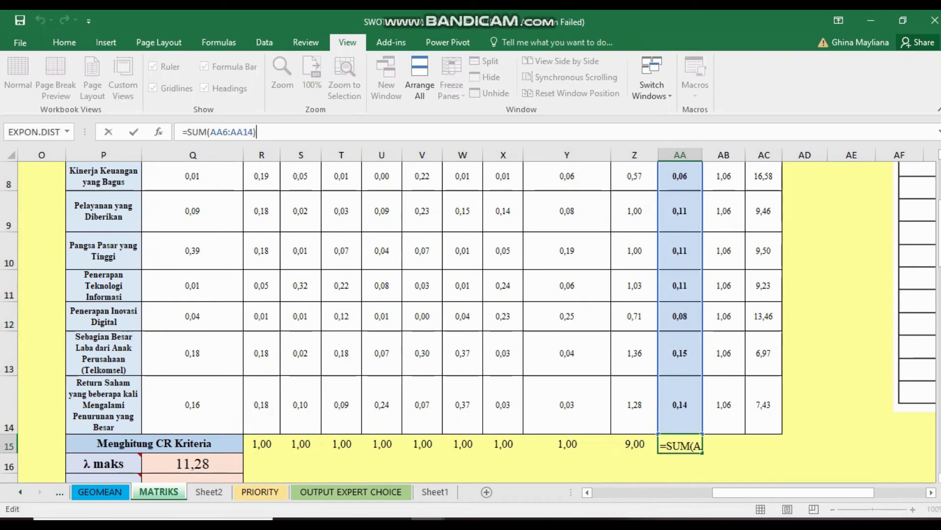
{"action": "key", "text": "ctrl+Return"}
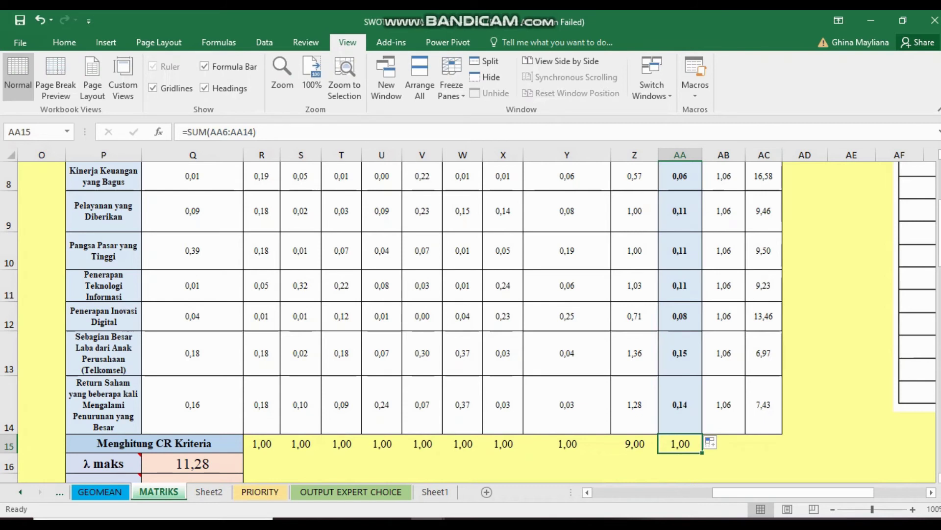
{"action": "left_click", "coordinate": [680, 463]}
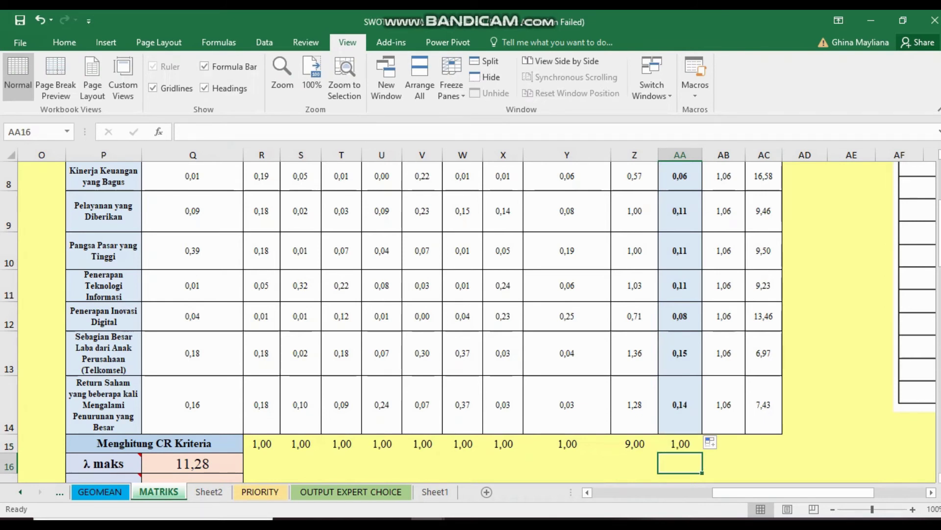
{"action": "type", "text": "0,8"}
{"action": "key", "text": "Return"}
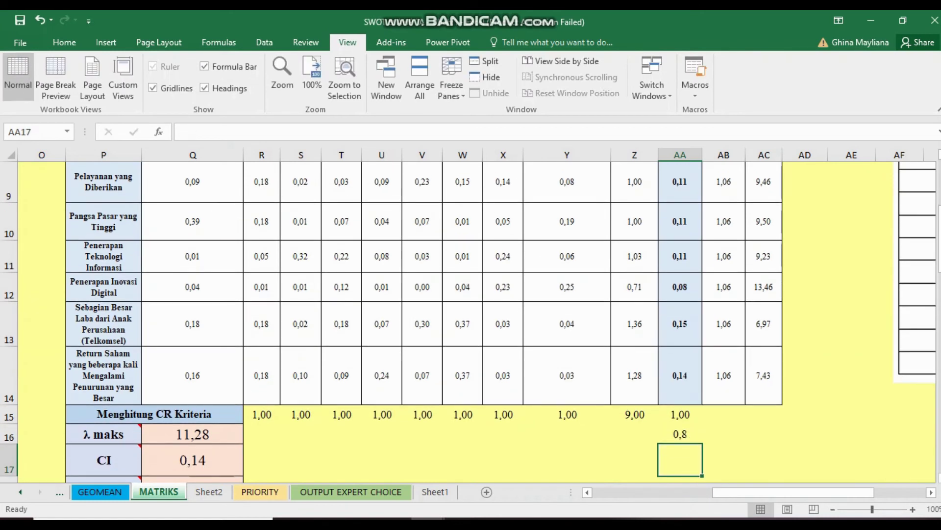
{"action": "left_click", "coordinate": [680, 434]}
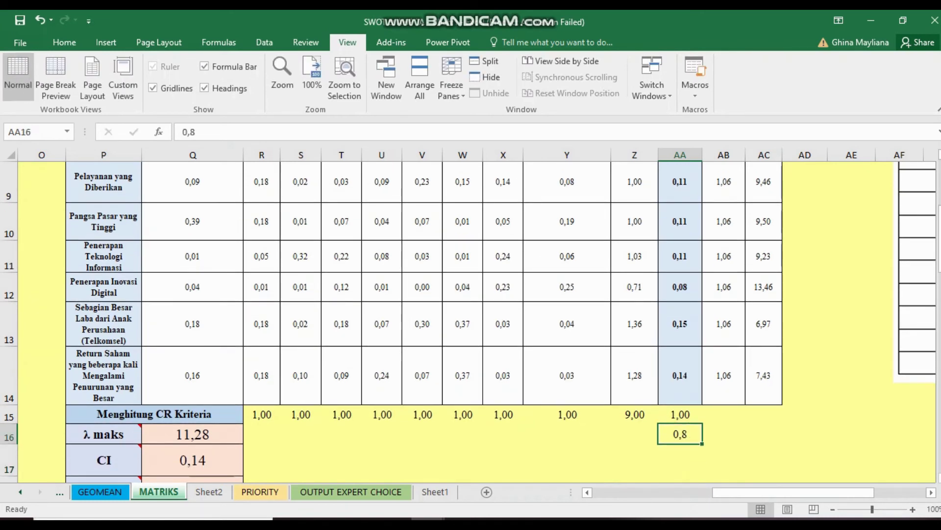
{"action": "key", "text": "BackSpace"}
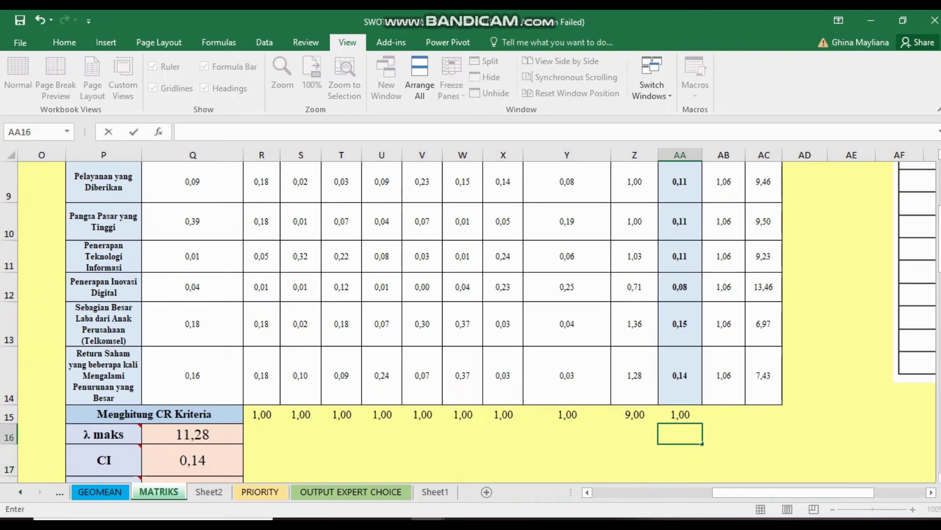
{"action": "scroll", "coordinate": [471, 294], "scroll_direction": "up", "scroll_amount": 2}
{"action": "left_click", "coordinate": [680, 246]}
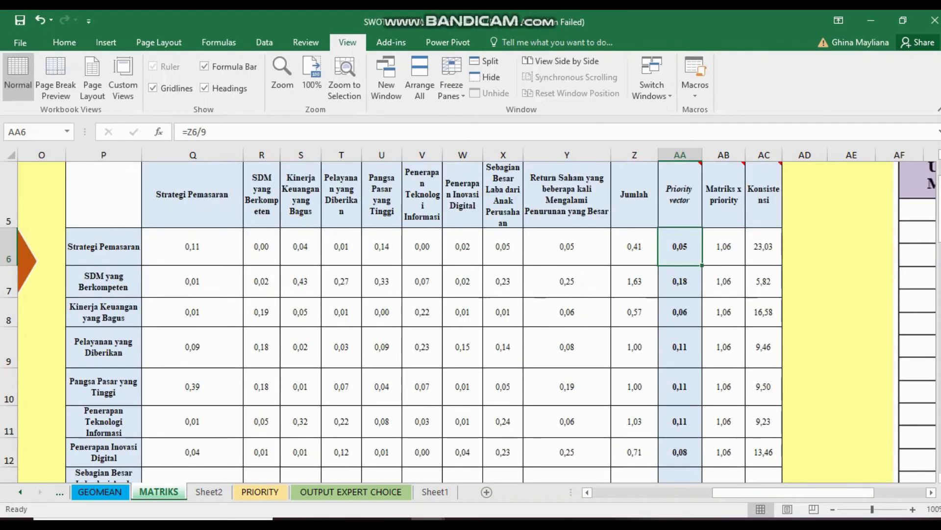
{"action": "scroll", "coordinate": [471, 318], "scroll_direction": "down", "scroll_amount": 1}
{"action": "scroll", "coordinate": [470, 319], "scroll_direction": "up", "scroll_amount": 2}
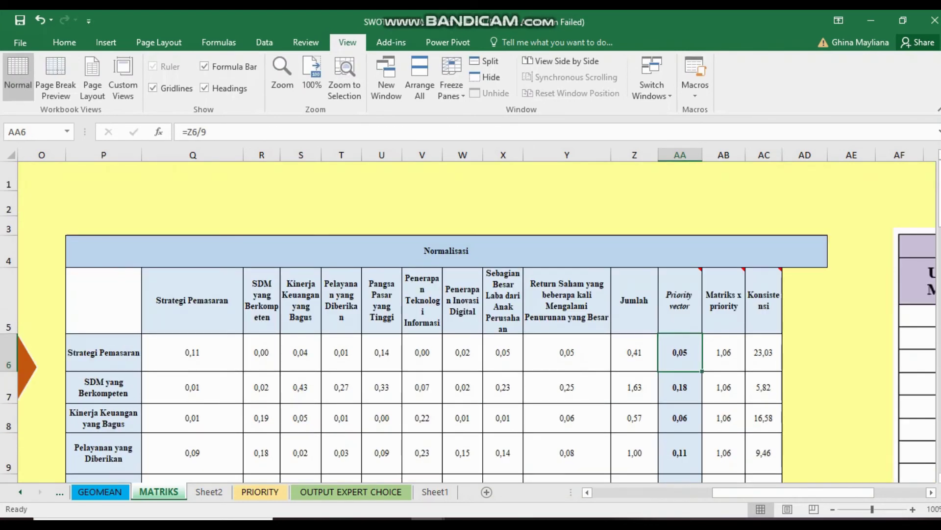
{"action": "left_click", "coordinate": [724, 300]}
{"action": "scroll", "coordinate": [724, 300], "scroll_direction": "down", "scroll_amount": 1}
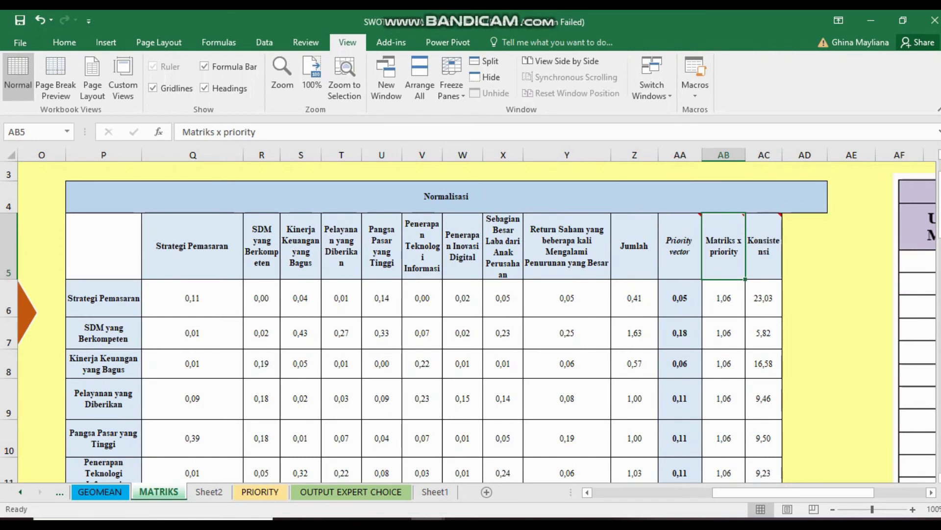
{"action": "left_click", "coordinate": [724, 297]}
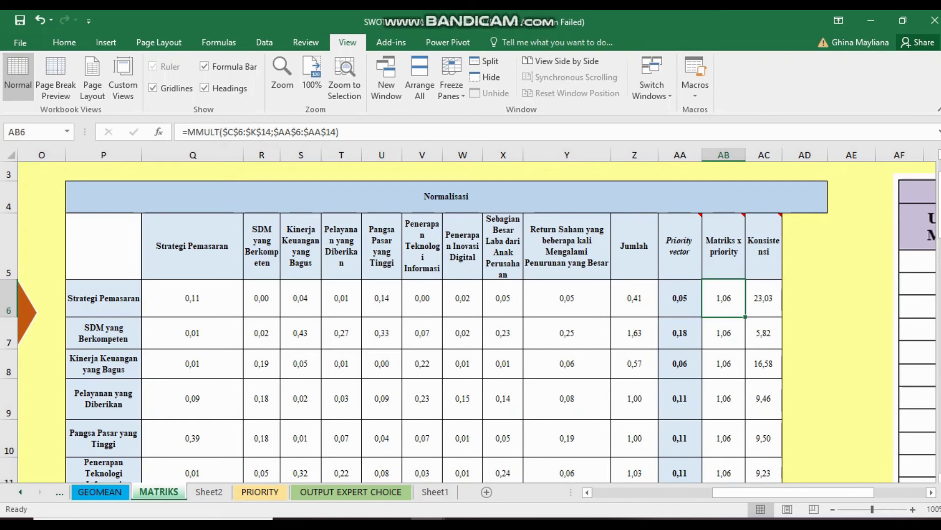
{"action": "left_click", "coordinate": [724, 333]}
{"action": "left_click", "coordinate": [723, 298]}
{"action": "left_click", "coordinate": [724, 333]}
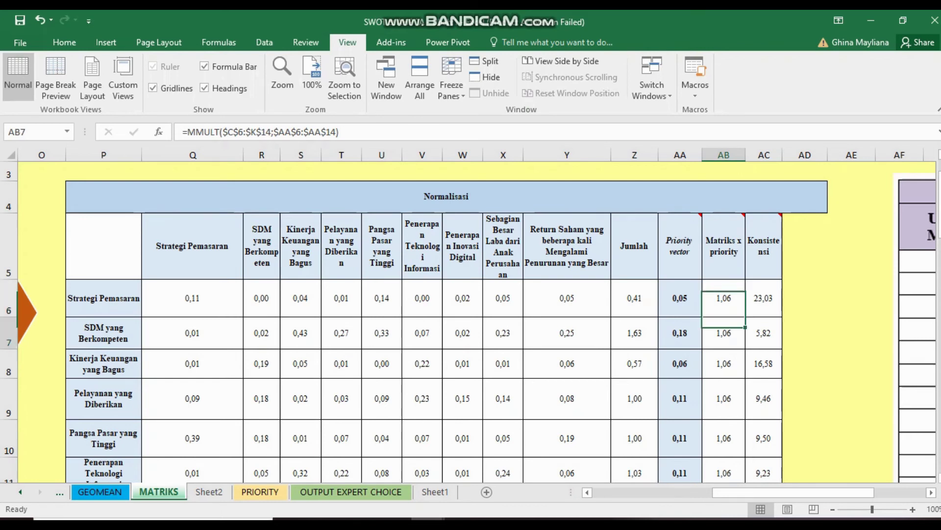
{"action": "left_click", "coordinate": [724, 298]}
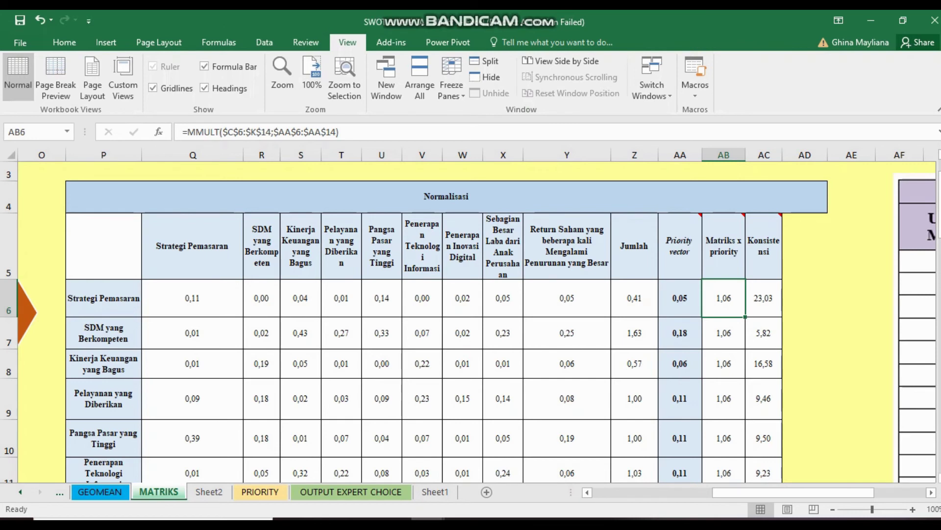
- In AB6 start =MMULT with matrix C6:K14 and priority vector AA6:AA14
{"action": "key", "text": "F2"}
{"action": "type", "text": "=mmul"}
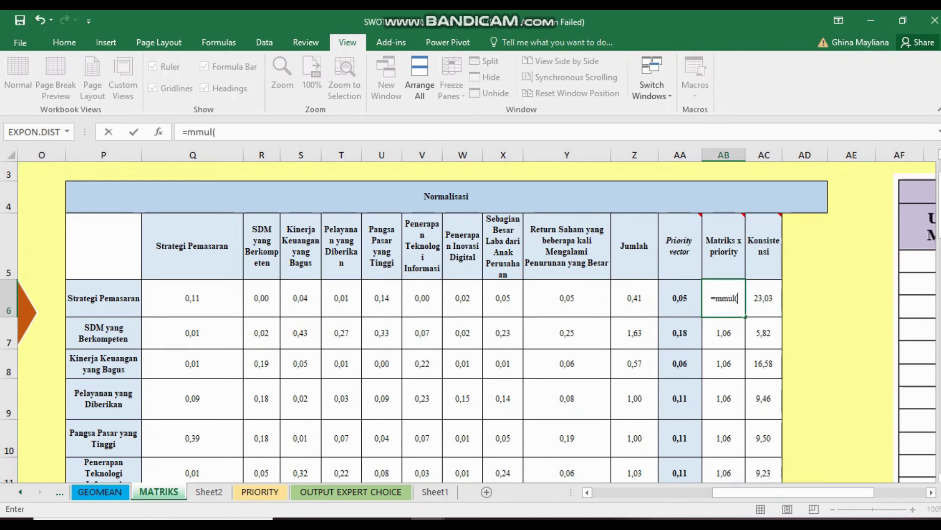
{"action": "type", "text": "t"}
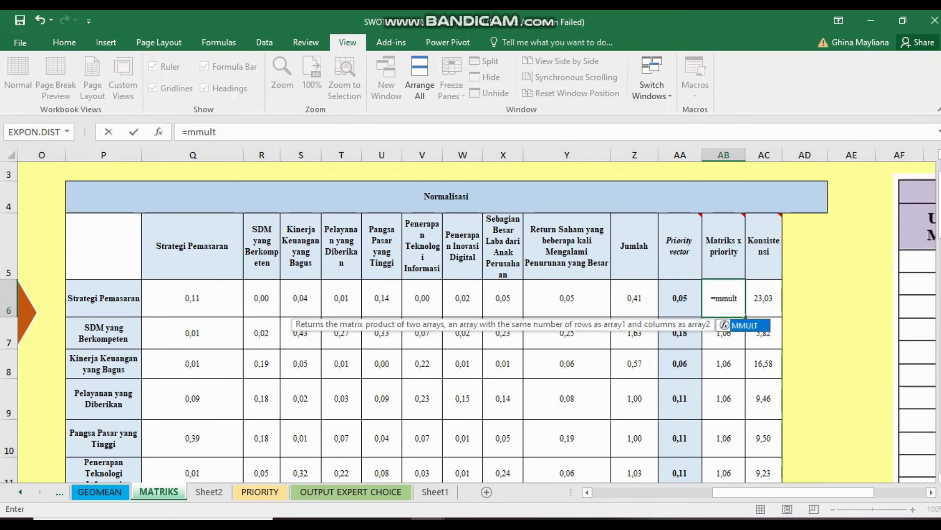
{"action": "type", "text": "("}
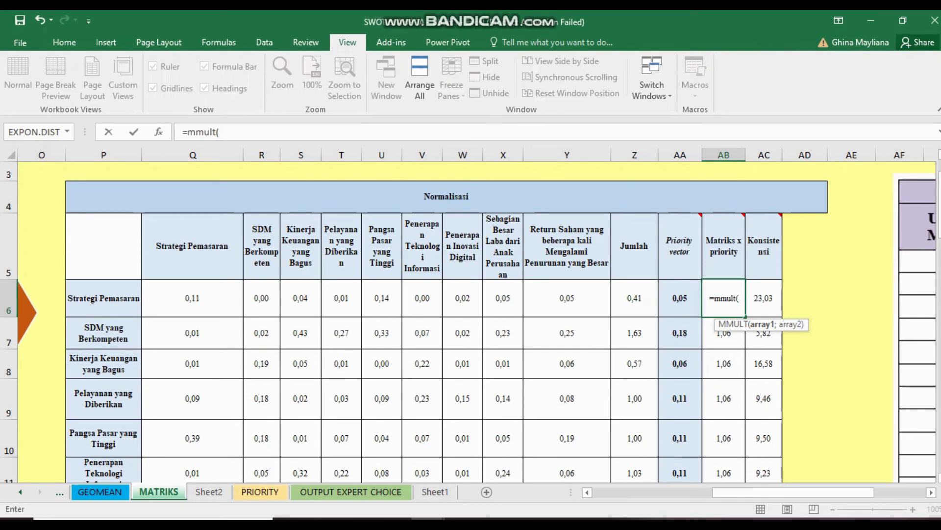
{"action": "scroll", "coordinate": [471, 319], "scroll_direction": "left", "scroll_amount": 10}
{"action": "scroll", "coordinate": [470, 319], "scroll_direction": "left", "scroll_amount": 5}
{"action": "scroll", "coordinate": [471, 318], "scroll_direction": "left", "scroll_amount": 2}
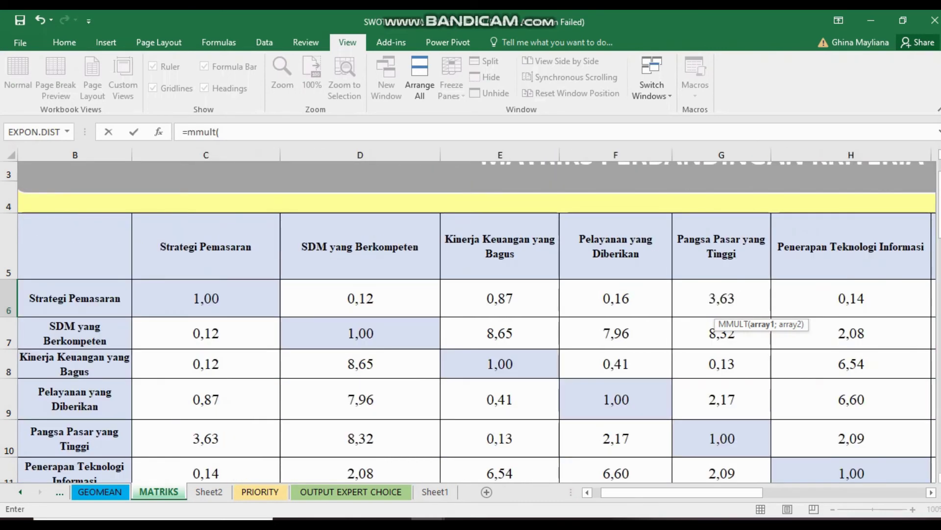
{"action": "mouse_move", "coordinate": [205, 298]}
{"action": "left_mouse_down"}
{"action": "mouse_move", "coordinate": [928, 444]}
{"action": "mouse_move", "coordinate": [748, 434]}
{"action": "left_mouse_up"}
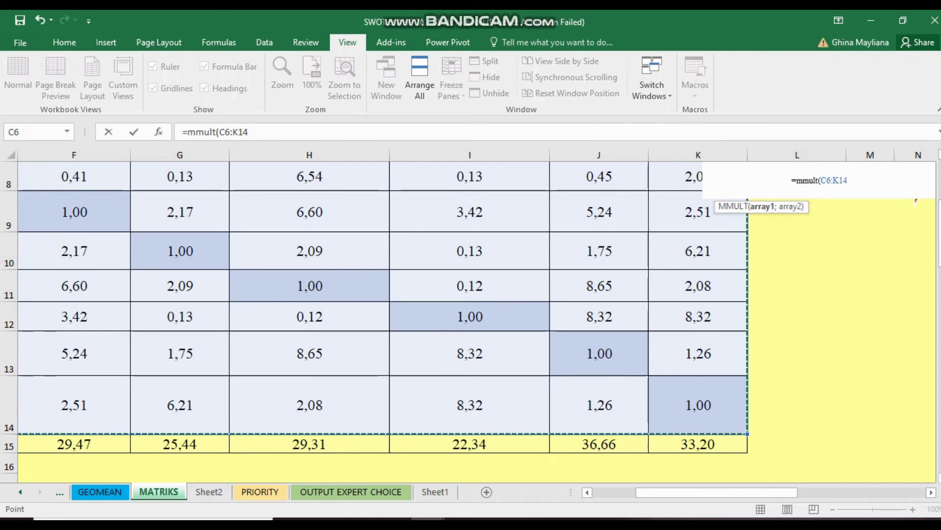
{"action": "type", "text": ";"}
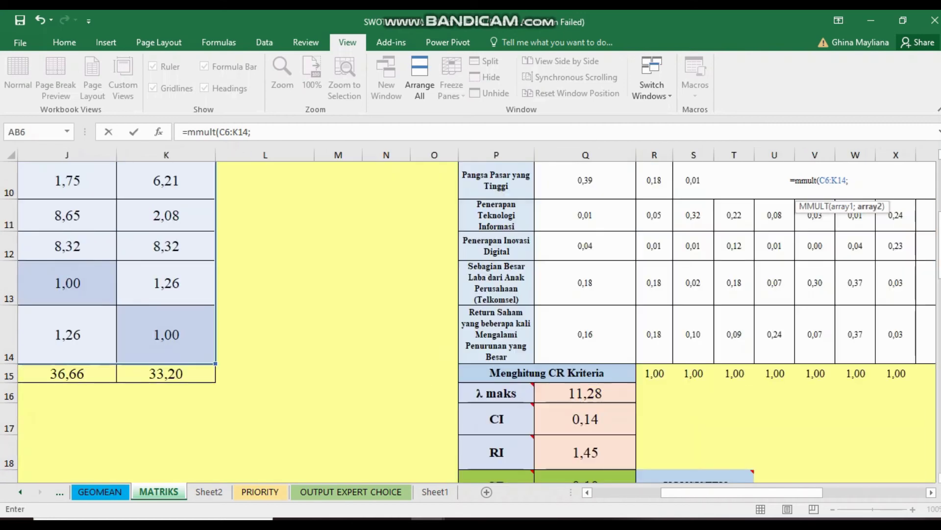
{"action": "scroll", "coordinate": [470, 318], "scroll_direction": "right", "scroll_amount": 3}
{"action": "scroll", "coordinate": [470, 319], "scroll_direction": "right", "scroll_amount": 2}
{"action": "scroll", "coordinate": [471, 319], "scroll_direction": "up", "scroll_amount": 2}
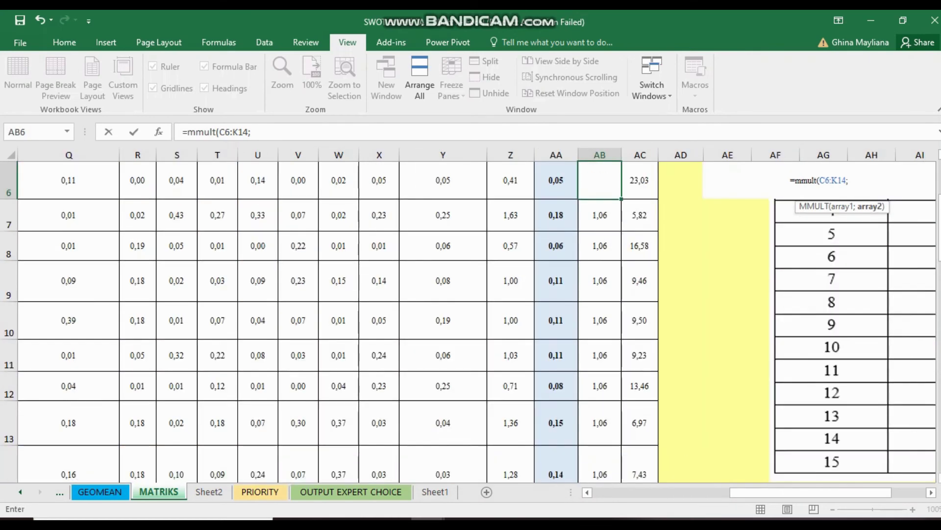
{"action": "scroll", "coordinate": [471, 318], "scroll_direction": "up", "scroll_amount": 2}
{"action": "mouse_move", "coordinate": [556, 278]}
{"action": "left_mouse_down"}
{"action": "mouse_move", "coordinate": [556, 378]}
{"action": "mouse_move", "coordinate": [556, 339]}
{"action": "left_mouse_up"}
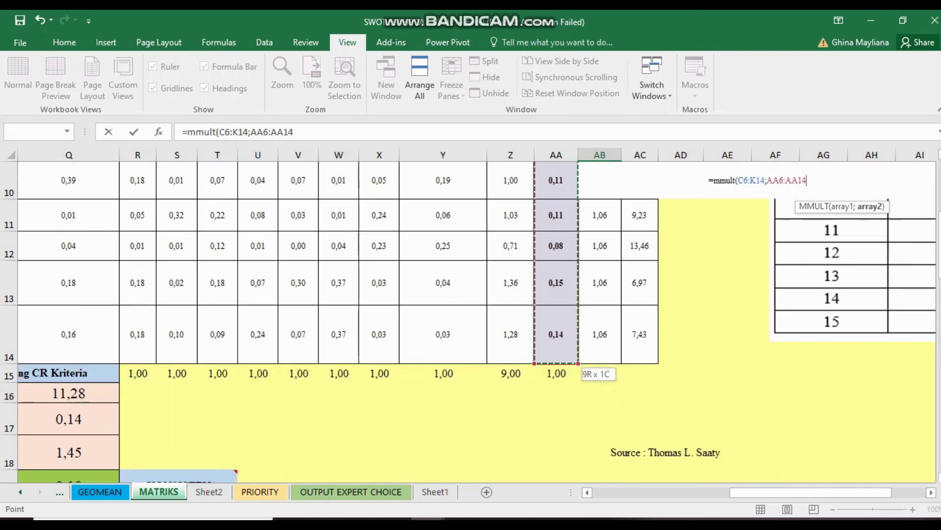
- Close the MMULT formula with both ranges made absolute, giving 1,06
{"action": "left_click", "coordinate": [293, 132]}
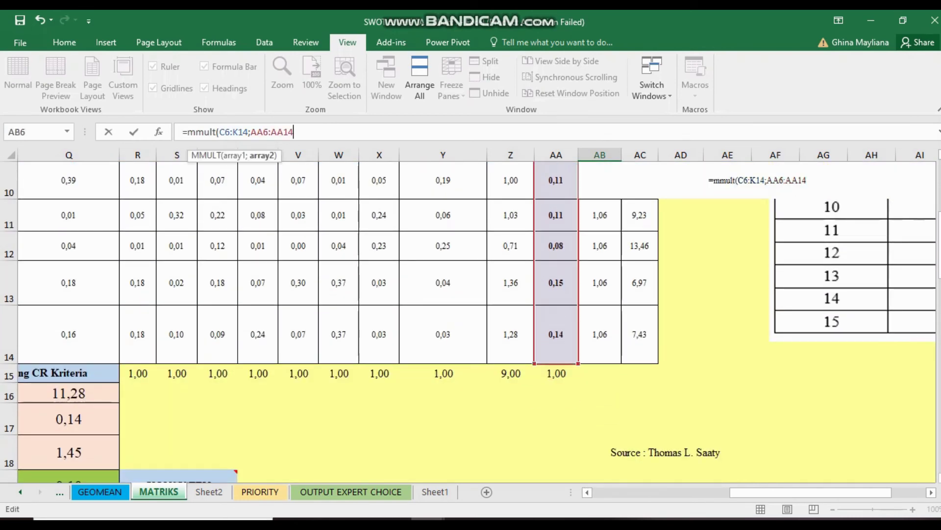
{"action": "type", "text": ")"}
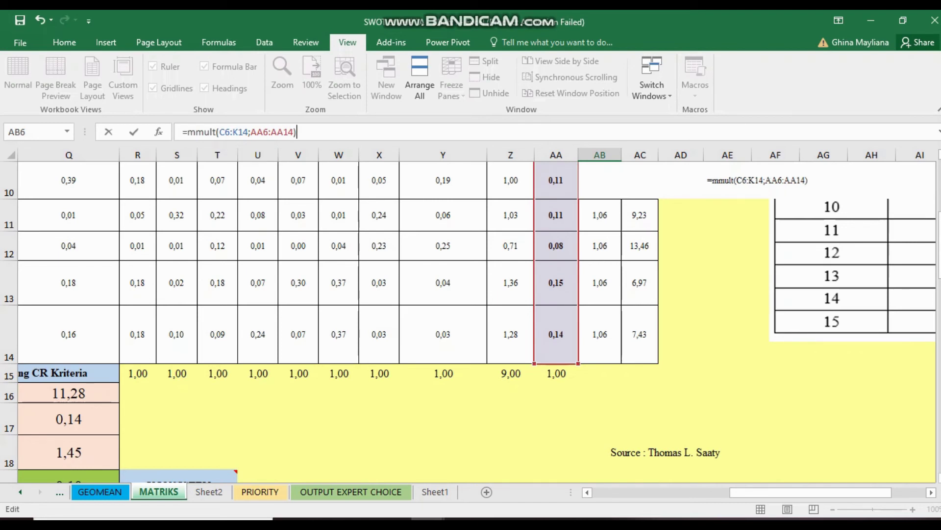
{"action": "left_click_drag", "start_coordinate": [219, 132], "coordinate": [294, 132]}
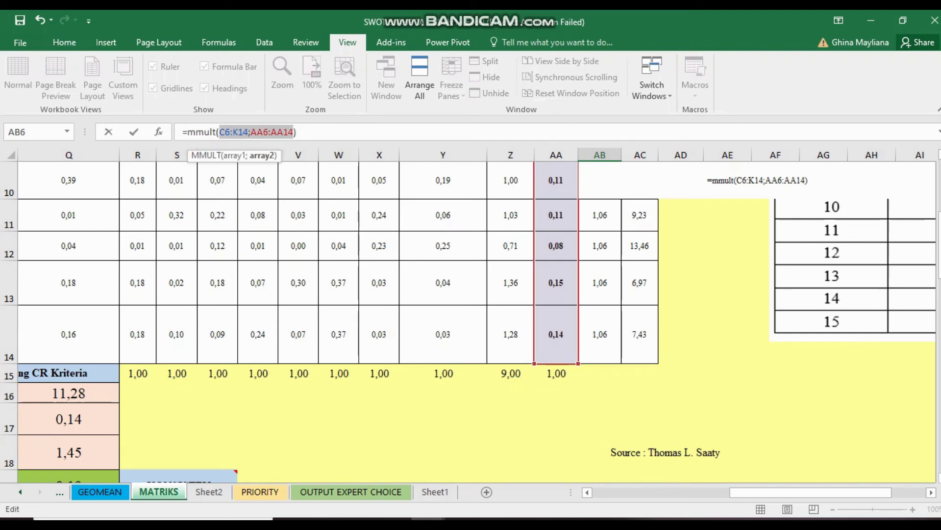
{"action": "key", "text": "F4"}
{"action": "key", "text": "Return"}
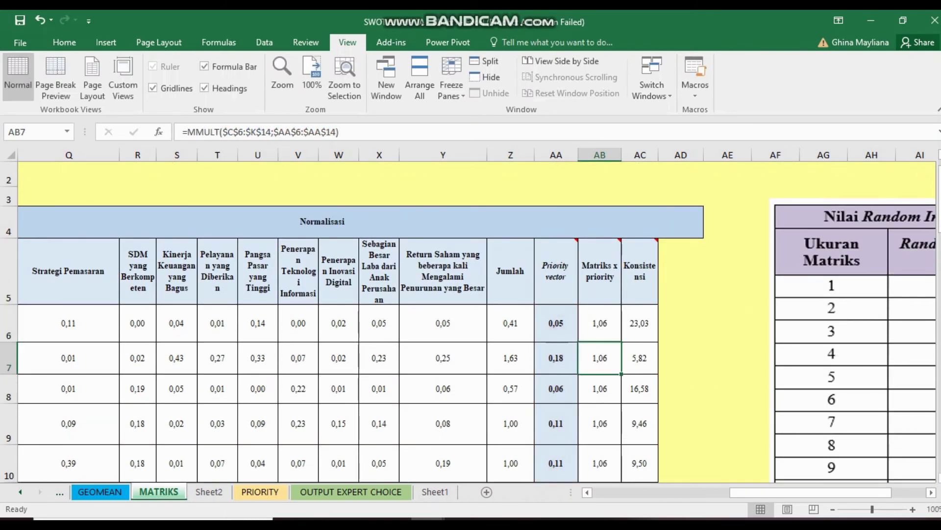
- Copy the matrix product down its column and review AC6's consistency formula
{"action": "left_click", "coordinate": [599, 323]}
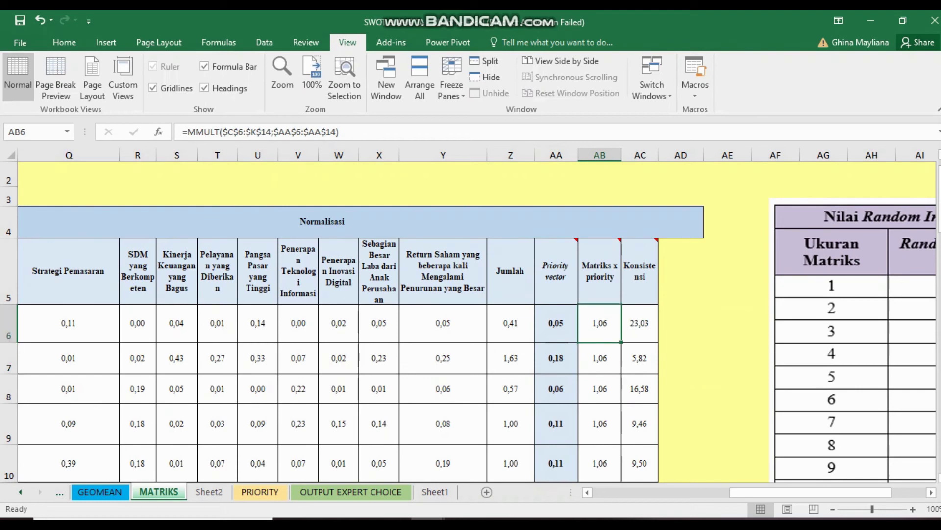
{"action": "left_click_drag", "start_coordinate": [621, 341], "coordinate": [600, 431]}
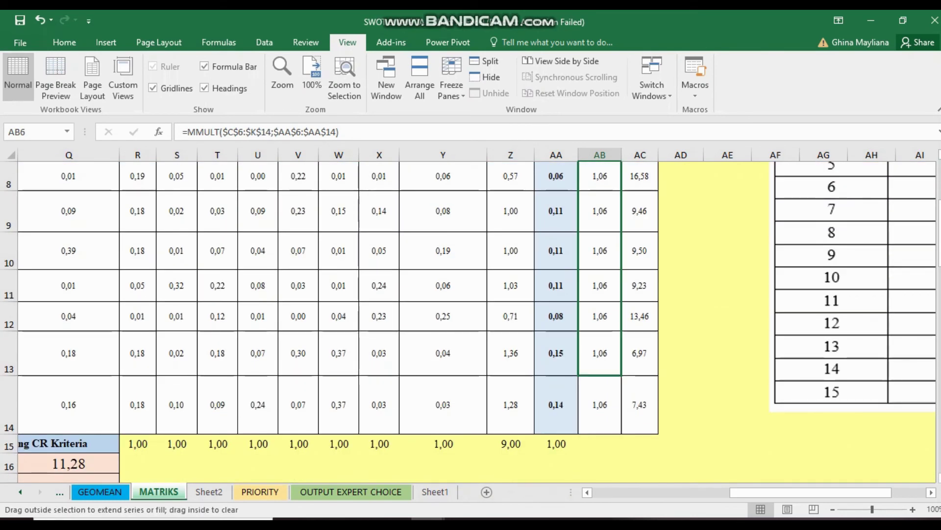
{"action": "scroll", "coordinate": [343, 319], "scroll_direction": "up", "scroll_amount": 1}
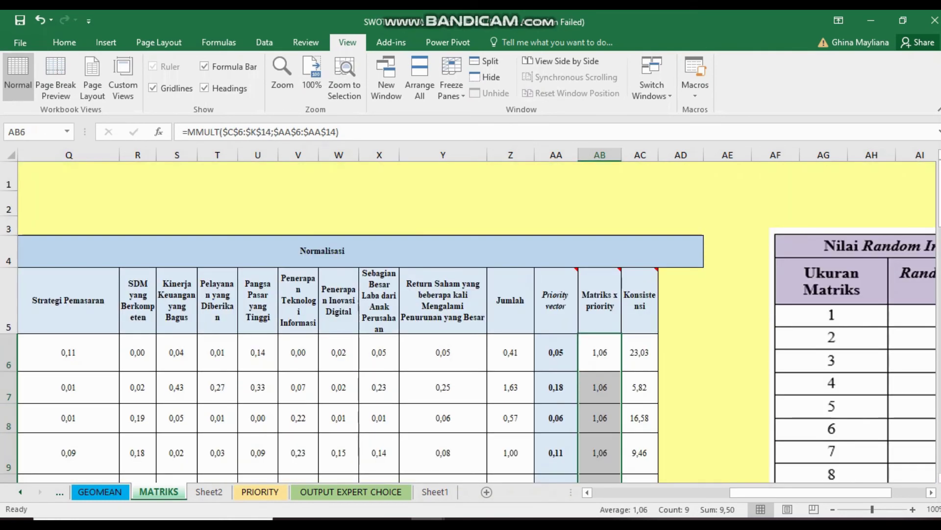
{"action": "scroll", "coordinate": [343, 319], "scroll_direction": "up", "scroll_amount": 2}
{"action": "left_click", "coordinate": [639, 352]}
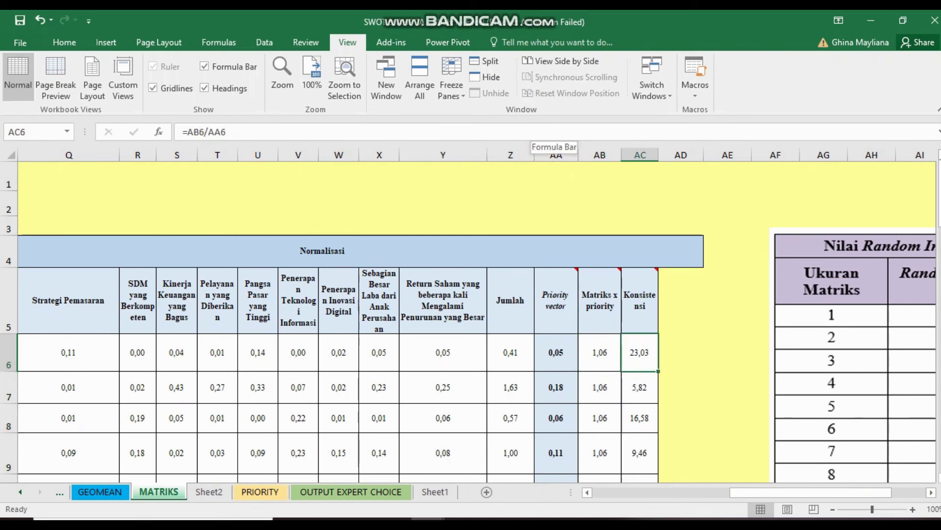
{"action": "left_click", "coordinate": [535, 132]}
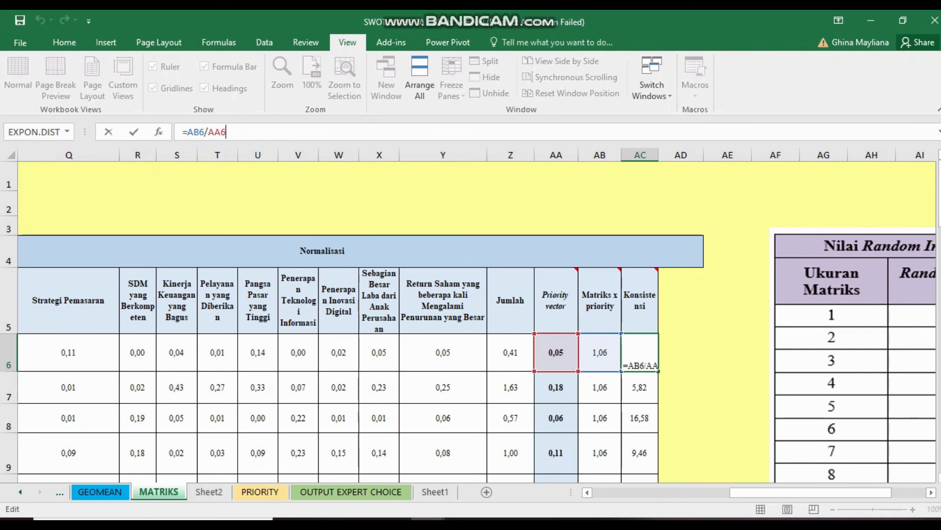
{"action": "key", "text": "ctrl+Return"}
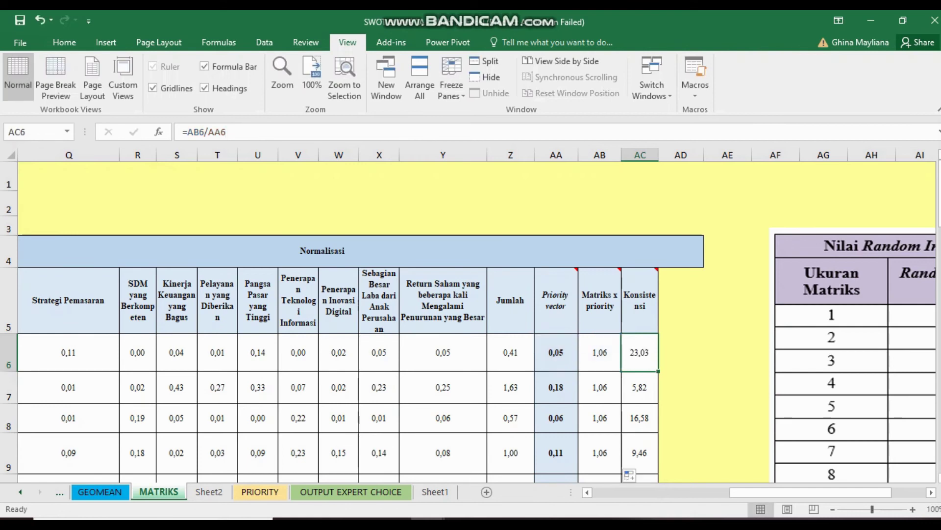
- Enter =AB6/AA6 in AC6 and fill it down through AC14
{"action": "type", "text": "="}
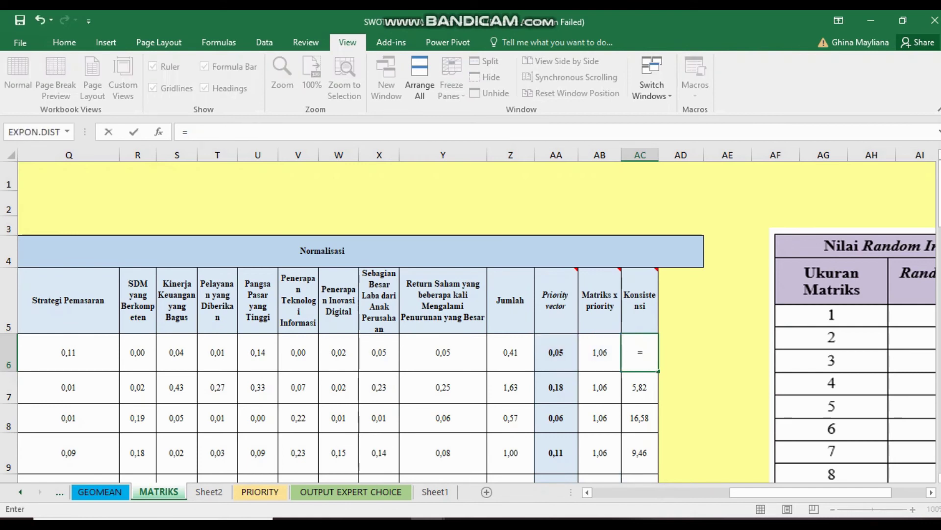
{"action": "key", "text": "Left"}
{"action": "type", "text": "/"}
{"action": "key", "text": "Left"}
{"action": "key", "text": "Left"}
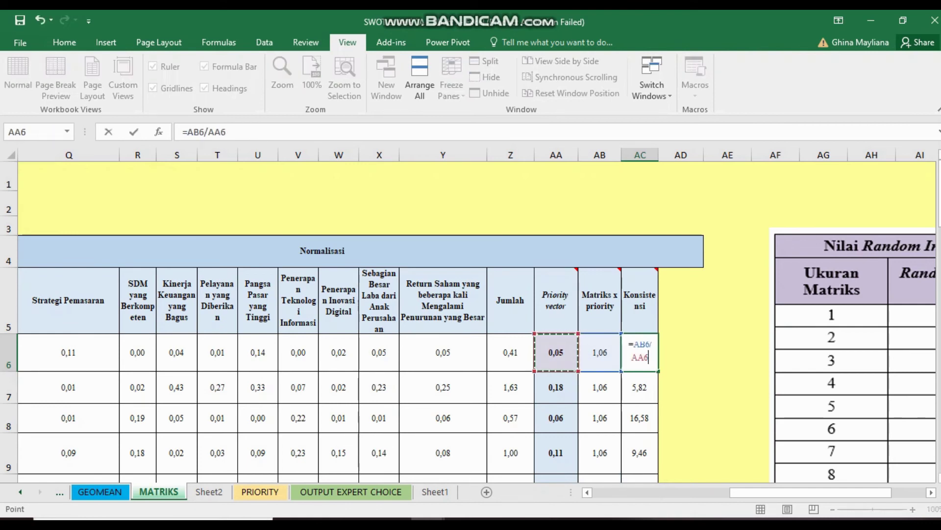
{"action": "key", "text": "Return"}
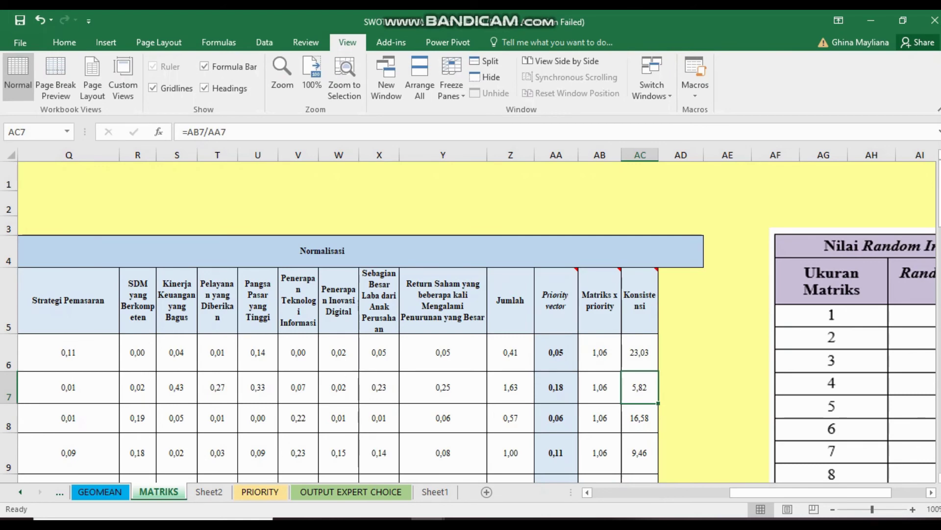
{"action": "left_click", "coordinate": [639, 352]}
{"action": "left_click_drag", "start_coordinate": [658, 371], "coordinate": [658, 397]}
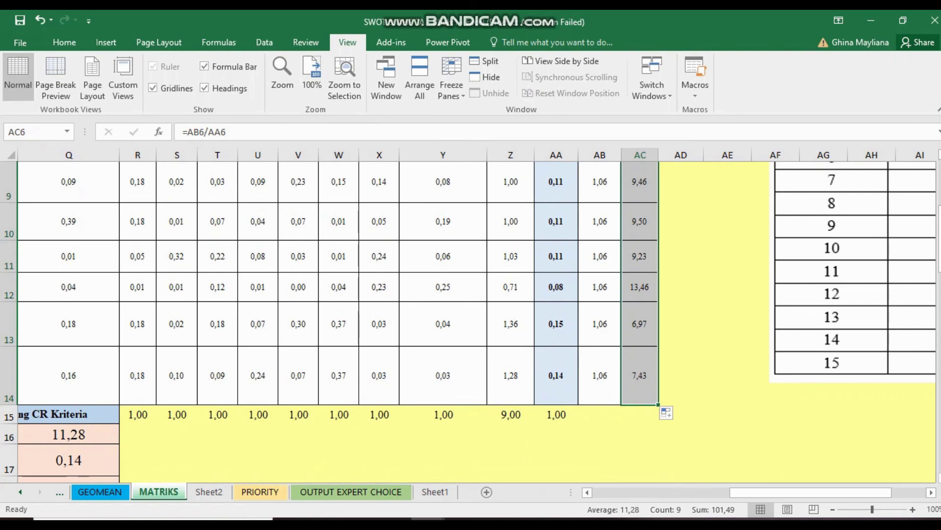
{"action": "left_click", "coordinate": [600, 434]}
- Locate the λ maks label and select its value cell Q16
{"action": "left_click", "coordinate": [728, 256]}
{"action": "scroll", "coordinate": [471, 318], "scroll_direction": "up", "scroll_amount": 3}
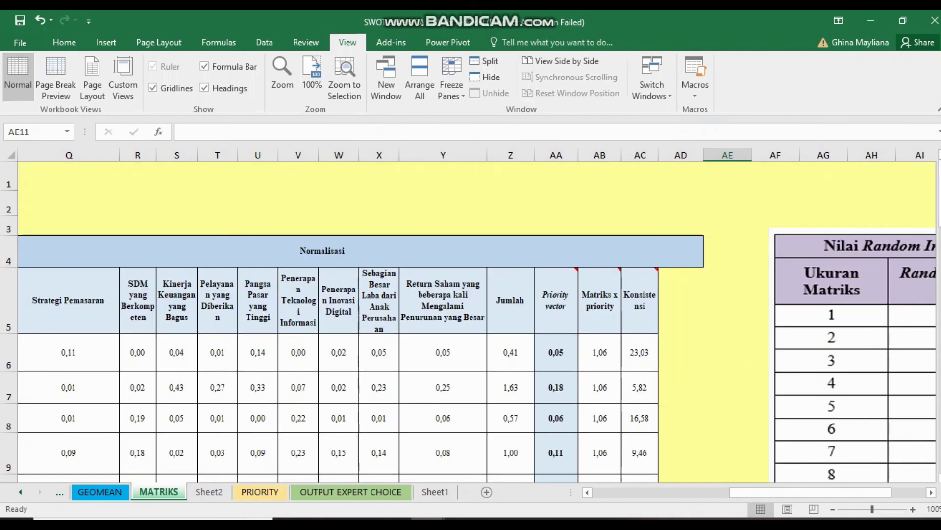
{"action": "scroll", "coordinate": [471, 318], "scroll_direction": "down", "scroll_amount": 2}
{"action": "scroll", "coordinate": [471, 319], "scroll_direction": "down", "scroll_amount": 2}
{"action": "scroll", "coordinate": [470, 319], "scroll_direction": "left", "scroll_amount": 1}
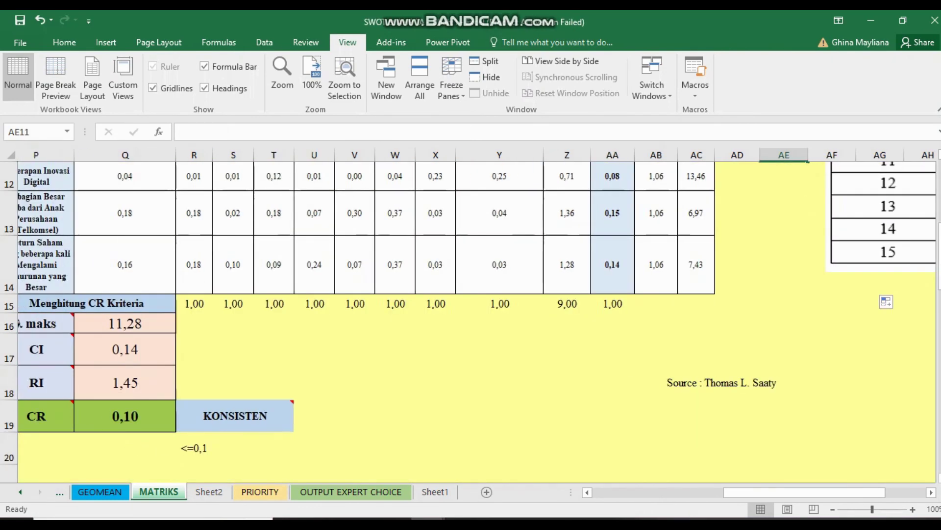
{"action": "scroll", "coordinate": [470, 318], "scroll_direction": "left", "scroll_amount": 2}
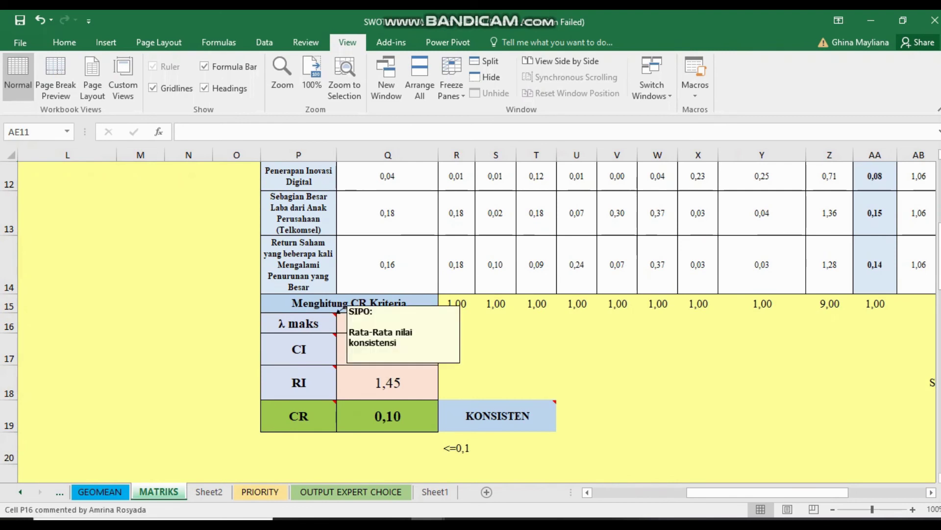
{"action": "left_click", "coordinate": [331, 321]}
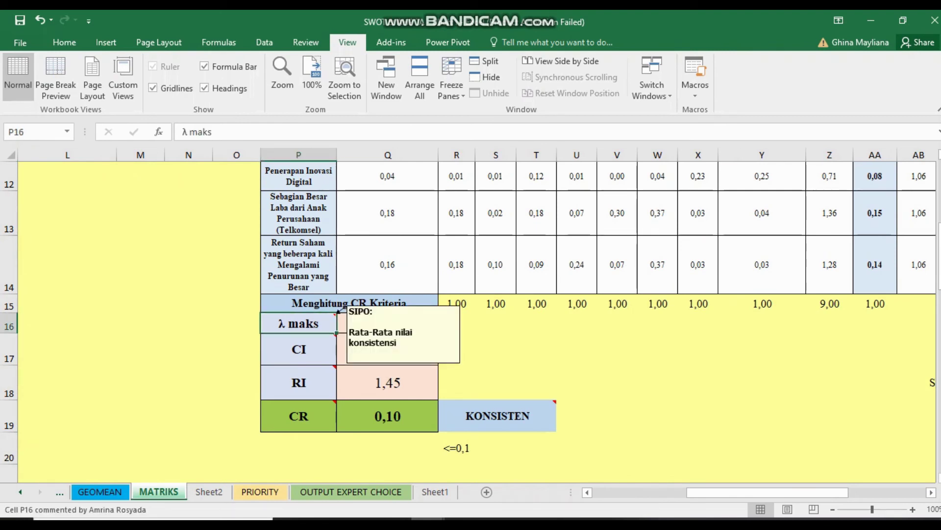
{"action": "left_click", "coordinate": [388, 323]}
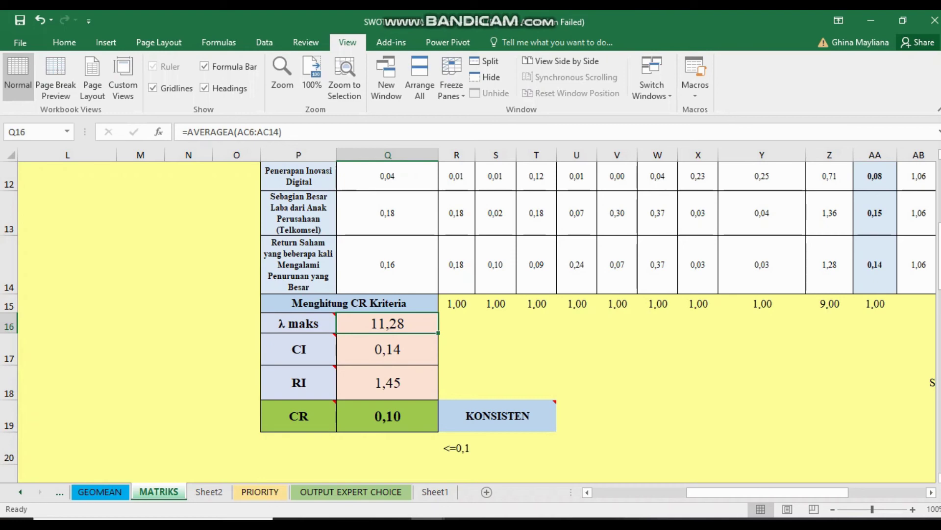
- Review the existing λ maks formula in Q16 against the Konsistensi column, then leave the edit
{"action": "key", "text": "F2"}
{"action": "scroll", "coordinate": [471, 319], "scroll_direction": "right", "scroll_amount": 3}
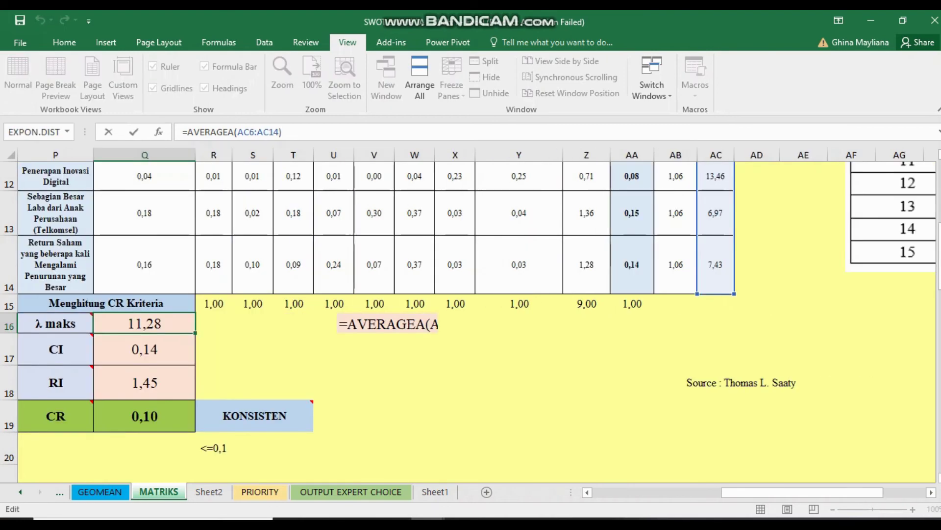
{"action": "scroll", "coordinate": [470, 319], "scroll_direction": "up", "scroll_amount": 2}
{"action": "scroll", "coordinate": [471, 319], "scroll_direction": "up", "scroll_amount": 2}
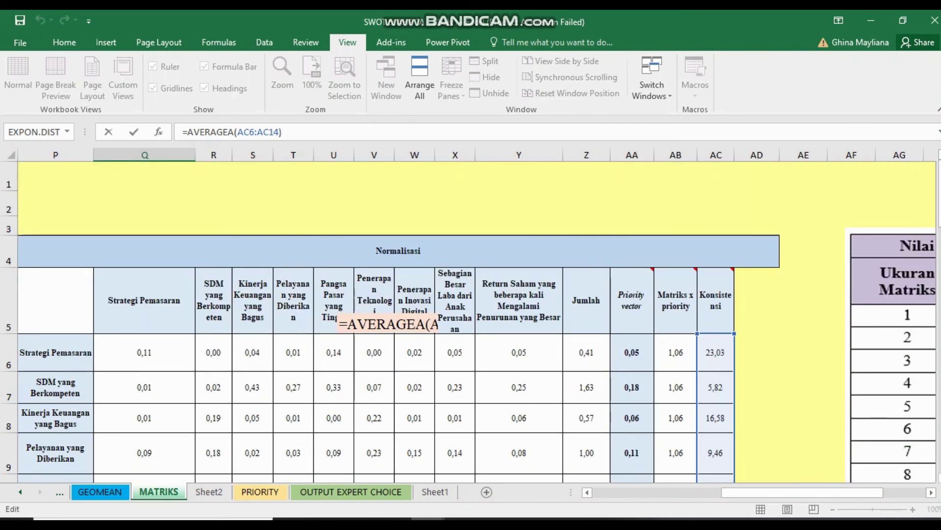
{"action": "scroll", "coordinate": [471, 319], "scroll_direction": "left", "scroll_amount": 1}
{"action": "scroll", "coordinate": [470, 319], "scroll_direction": "left", "scroll_amount": 2}
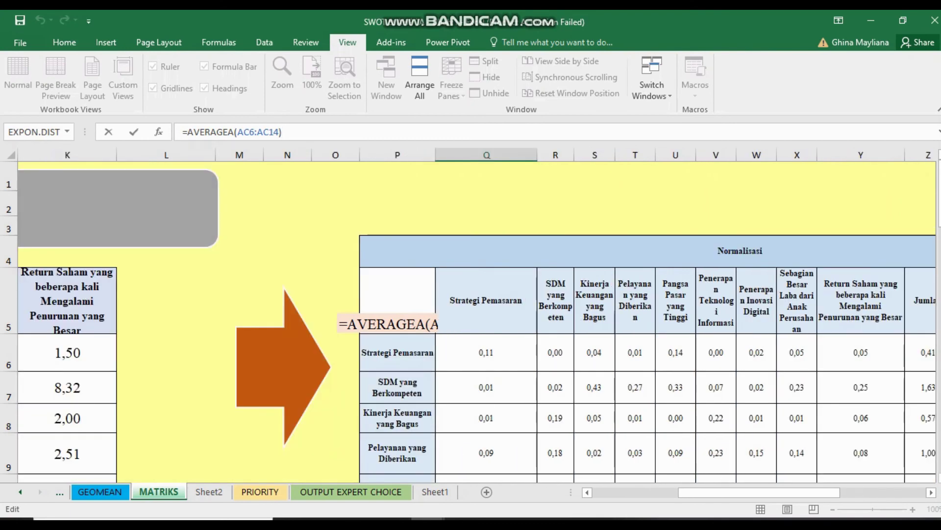
{"action": "scroll", "coordinate": [471, 319], "scroll_direction": "down", "scroll_amount": 3}
{"action": "scroll", "coordinate": [470, 319], "scroll_direction": "down", "scroll_amount": 1}
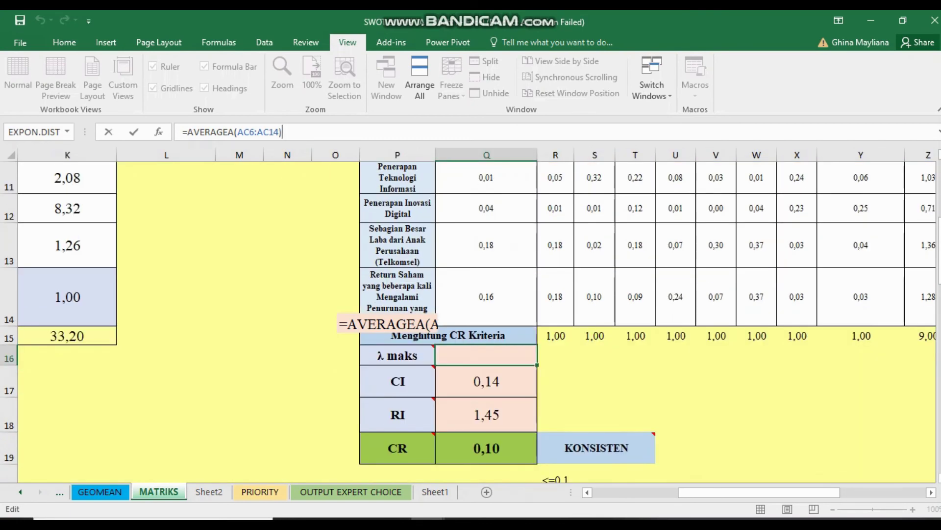
{"action": "key", "text": "ctrl+Return"}
- Enter =AVERAGE(AC6:AC14) in Q16, giving λ maks 11,28
{"action": "type", "text": "=a"}
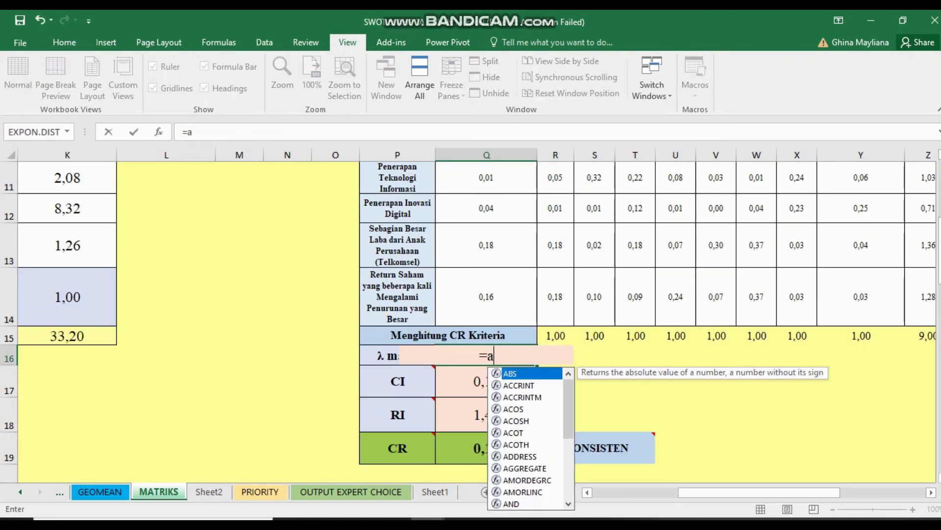
{"action": "type", "text": "verage("}
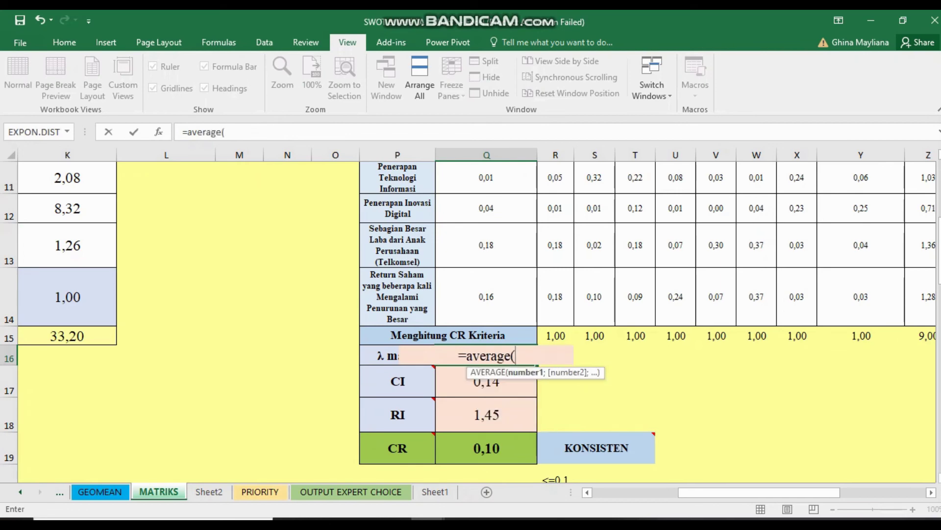
{"action": "scroll", "coordinate": [471, 314], "scroll_direction": "right", "scroll_amount": 3}
{"action": "scroll", "coordinate": [471, 319], "scroll_direction": "up", "scroll_amount": 1}
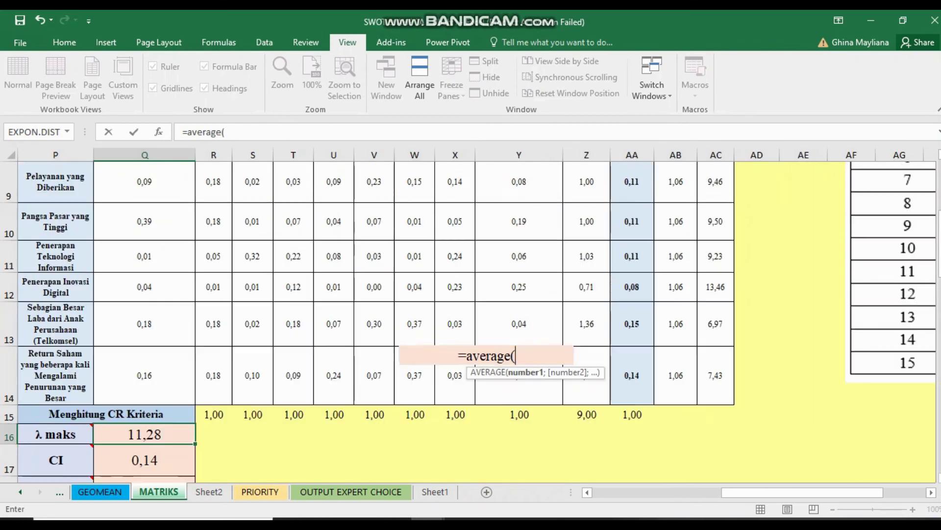
{"action": "scroll", "coordinate": [470, 319], "scroll_direction": "up", "scroll_amount": 1}
{"action": "left_click_drag", "start_coordinate": [715, 278], "coordinate": [715, 392]}
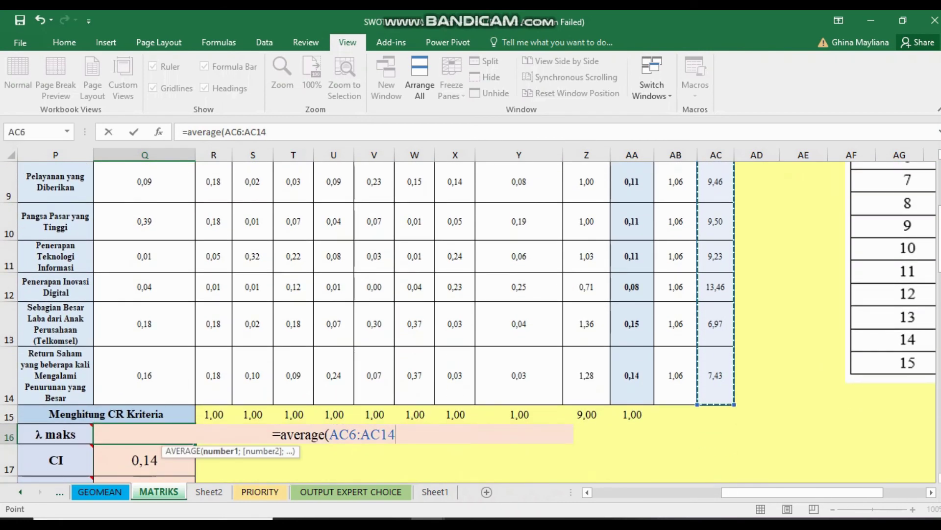
{"action": "key", "text": "Return"}
{"action": "scroll", "coordinate": [471, 319], "scroll_direction": "down", "scroll_amount": 2}
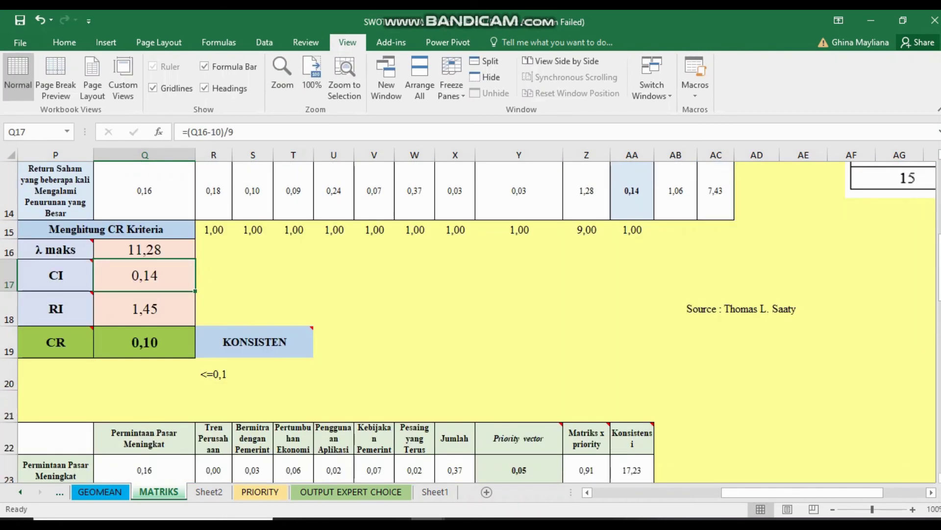
{"action": "left_click", "coordinate": [55, 275]}
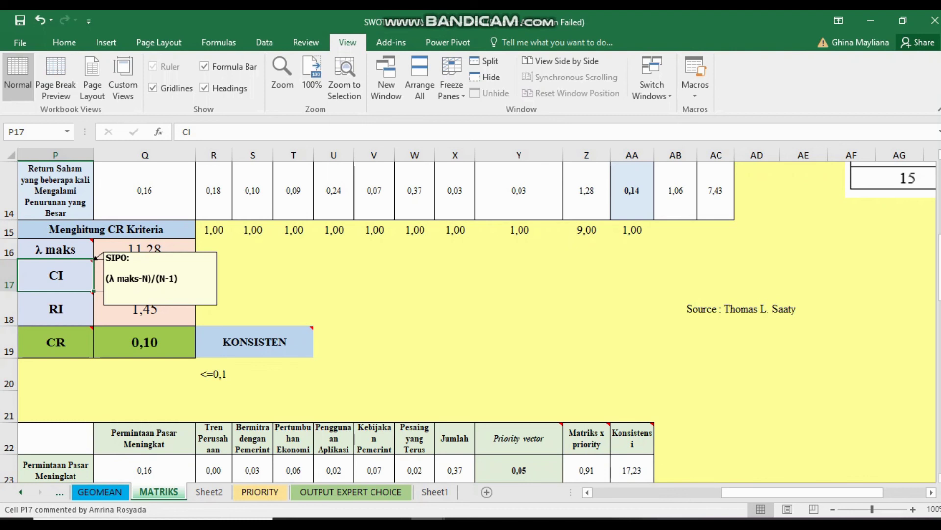
{"action": "left_click", "coordinate": [56, 309]}
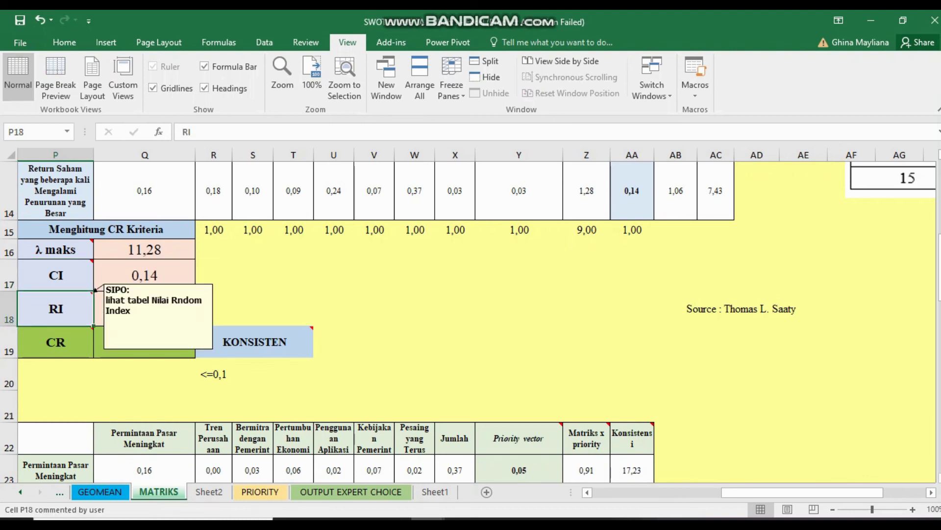
{"action": "left_click", "coordinate": [145, 308]}
- Check how the header cells around Y5 and U5 link to the source table
{"action": "scroll", "coordinate": [471, 313], "scroll_direction": "right", "scroll_amount": 3}
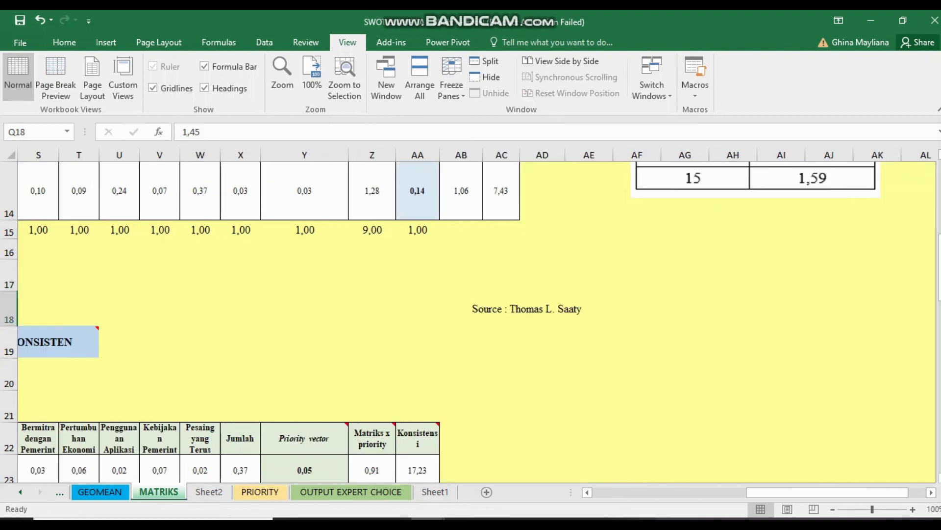
{"action": "scroll", "coordinate": [471, 314], "scroll_direction": "up", "scroll_amount": 3}
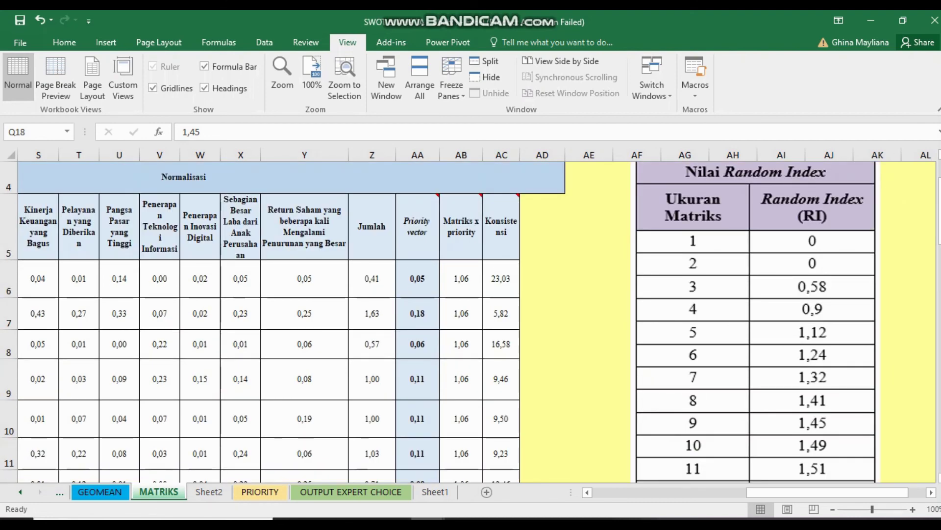
{"action": "left_click", "coordinate": [304, 227]}
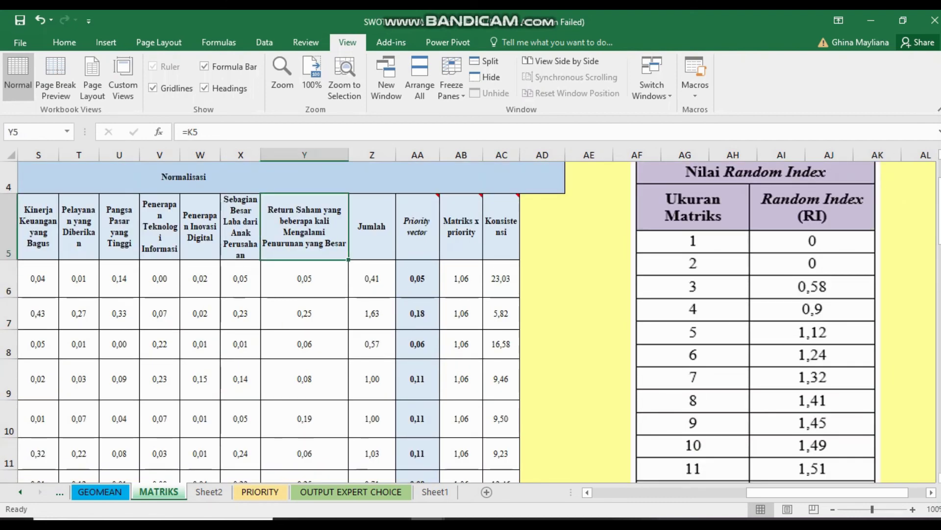
{"action": "key", "text": "Left"}
{"action": "key", "text": "Left"}
{"action": "key", "text": "Left"}
{"action": "key", "text": "Left"}
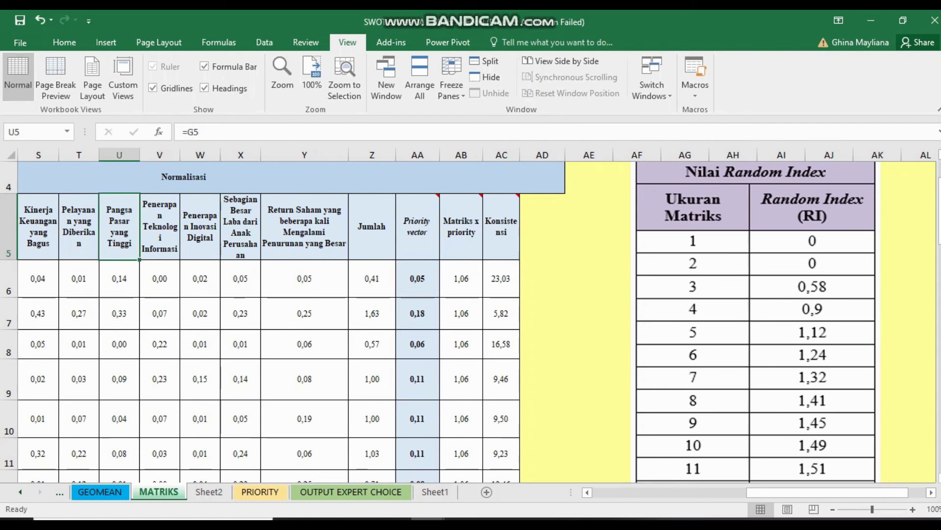
{"action": "key", "text": "Left"}
{"action": "key", "text": "Left"}
{"action": "key", "text": "Left"}
{"action": "key", "text": "Left"}
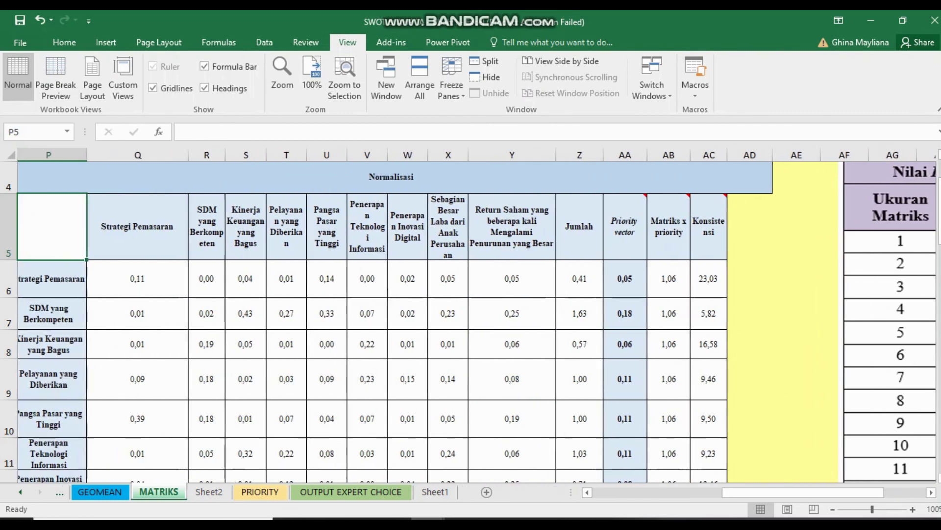
{"action": "key", "text": "Right"}
{"action": "key", "text": "Right"}
{"action": "key", "text": "Right"}
{"action": "key", "text": "Right"}
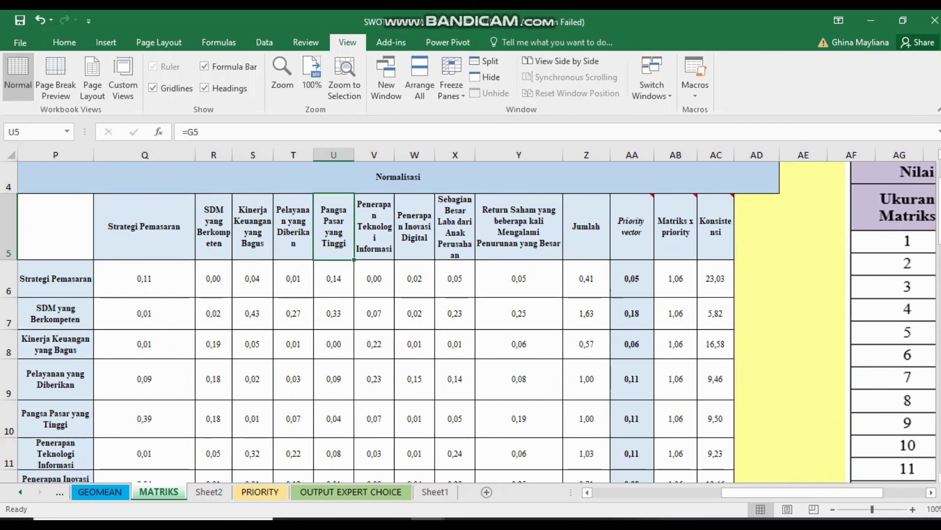
{"action": "scroll", "coordinate": [471, 314], "scroll_direction": "right", "scroll_amount": 3}
- Type the note 'ini' in AK10 beside Random Index row 9
{"action": "left_click", "coordinate": [634, 365]}
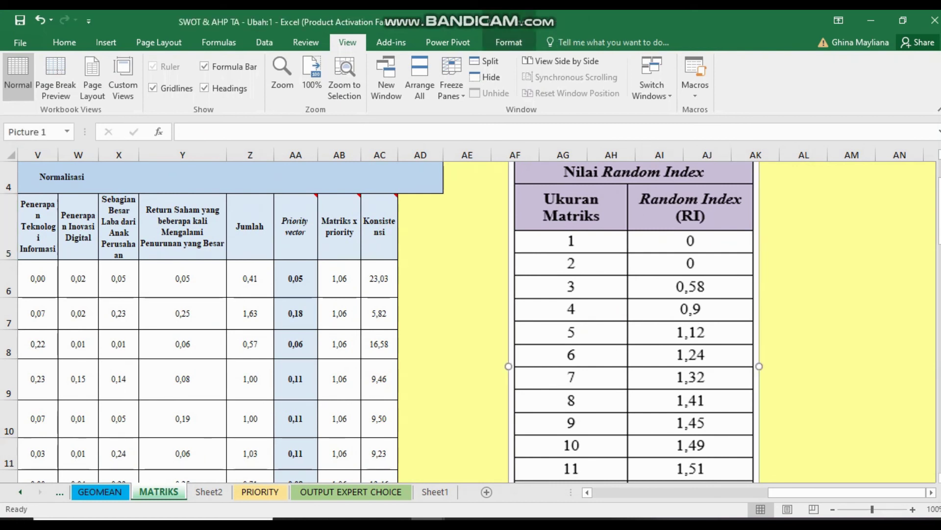
{"action": "left_click", "coordinate": [769, 418]}
{"action": "type", "text": "m"}
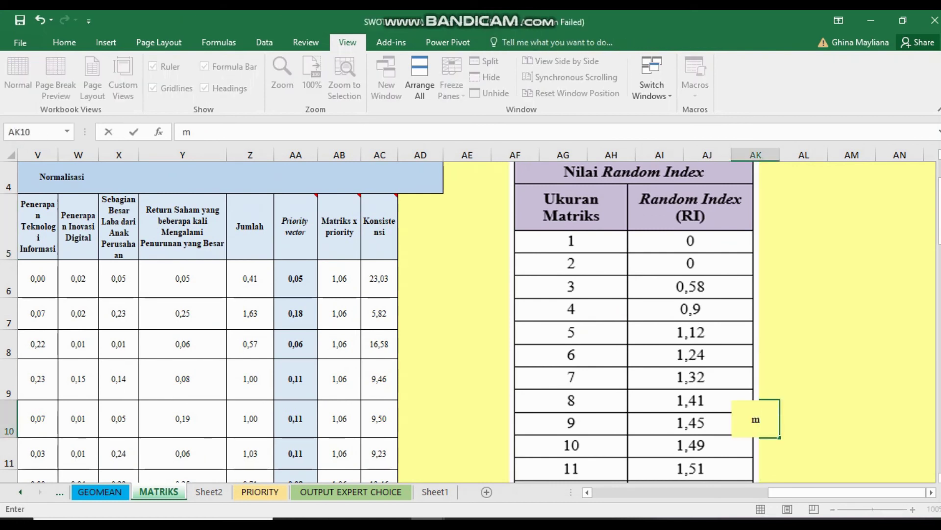
{"action": "key", "text": "BackSpace"}
{"action": "type", "text": "ini"}
{"action": "key", "text": "Return"}
{"action": "key", "text": "Up"}
- Nudge the Random Index picture up-left so the 'ini' note is visible
{"action": "left_click", "coordinate": [746, 418]}
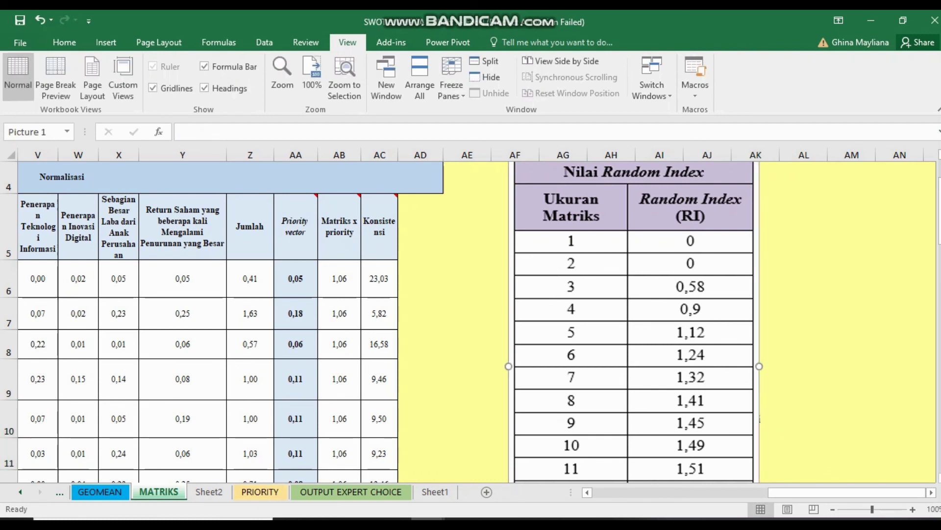
{"action": "left_click_drag", "start_coordinate": [759, 418], "coordinate": [750, 413]}
{"action": "left_click", "coordinate": [466, 418]}
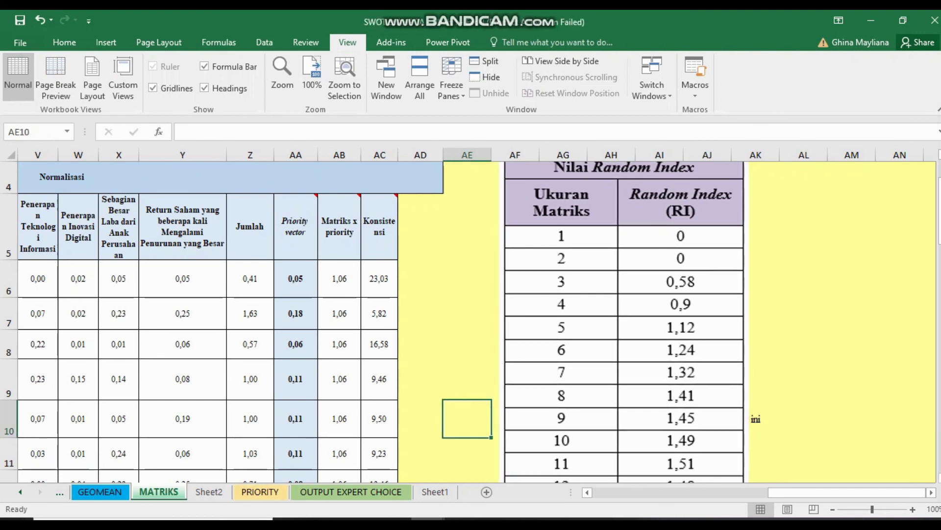
{"action": "scroll", "coordinate": [471, 319], "scroll_direction": "left", "scroll_amount": 3}
{"action": "scroll", "coordinate": [471, 319], "scroll_direction": "down", "scroll_amount": 2}
{"action": "scroll", "coordinate": [471, 319], "scroll_direction": "down", "scroll_amount": 2}
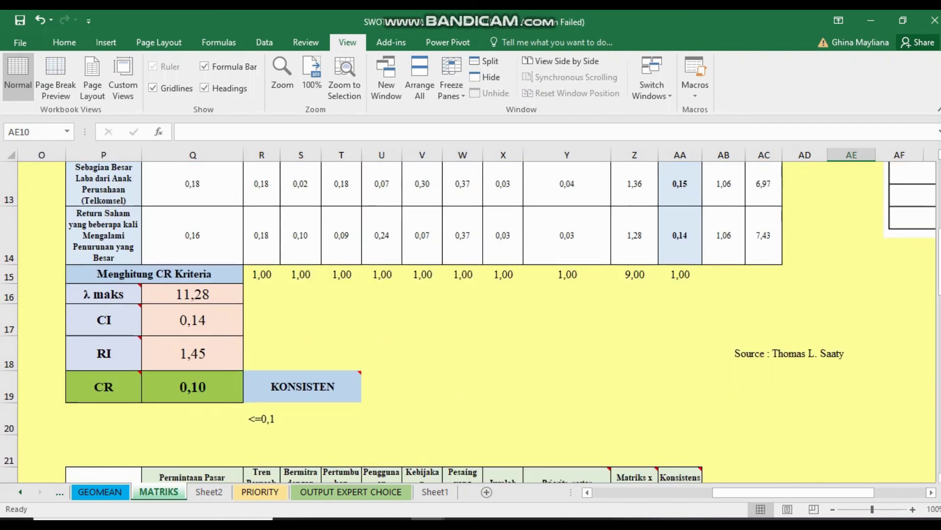
{"action": "left_click", "coordinate": [192, 353]}
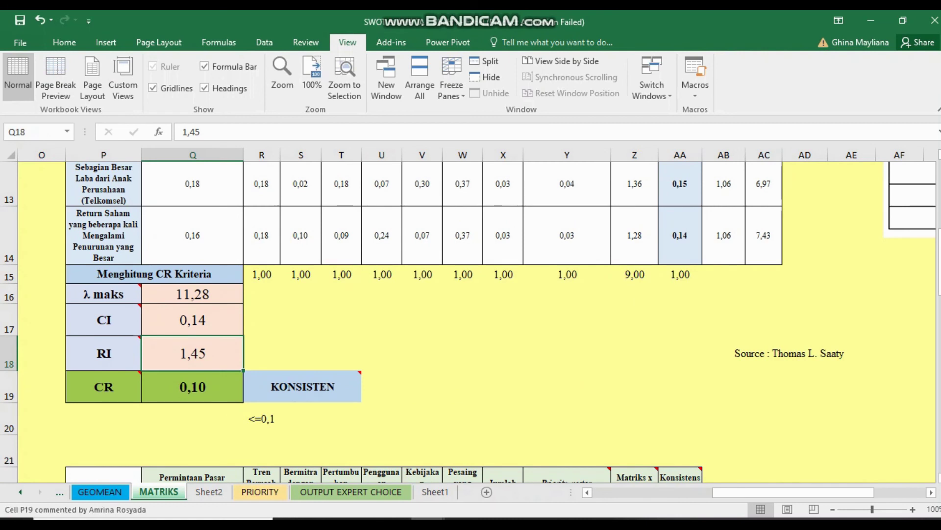
{"action": "left_click", "coordinate": [193, 387]}
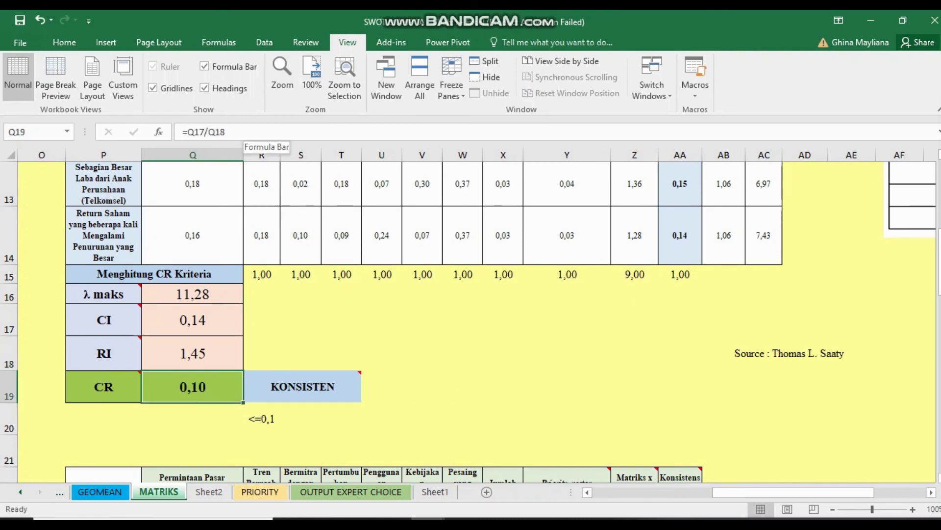
{"action": "left_click", "coordinate": [226, 131]}
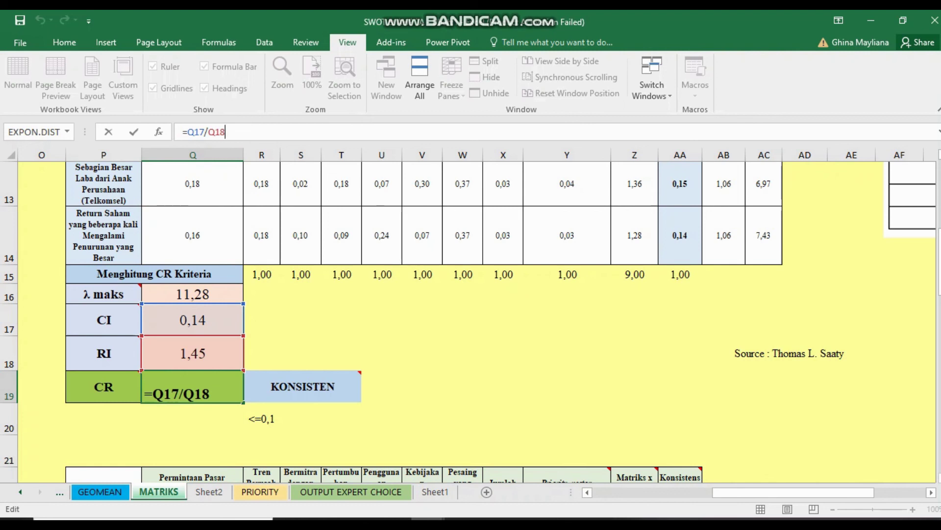
{"action": "left_click", "coordinate": [261, 449]}
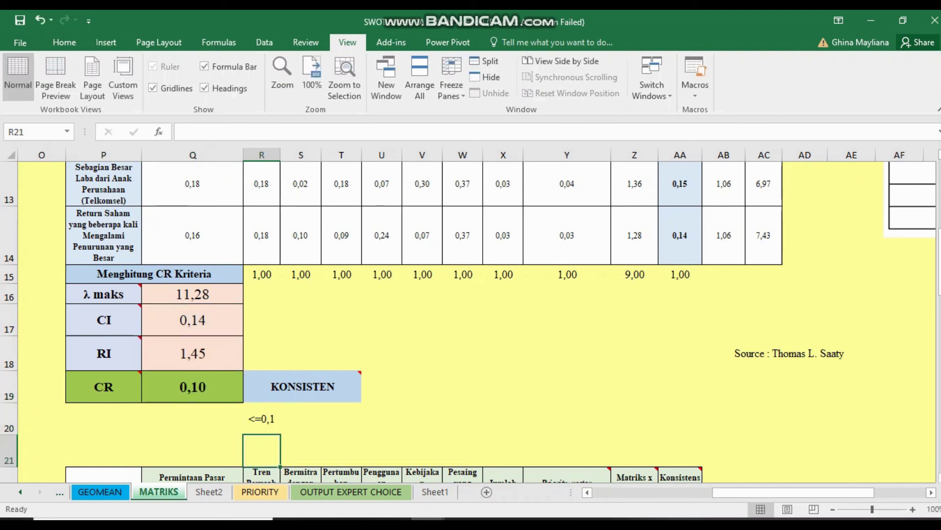
{"action": "left_click", "coordinate": [192, 386]}
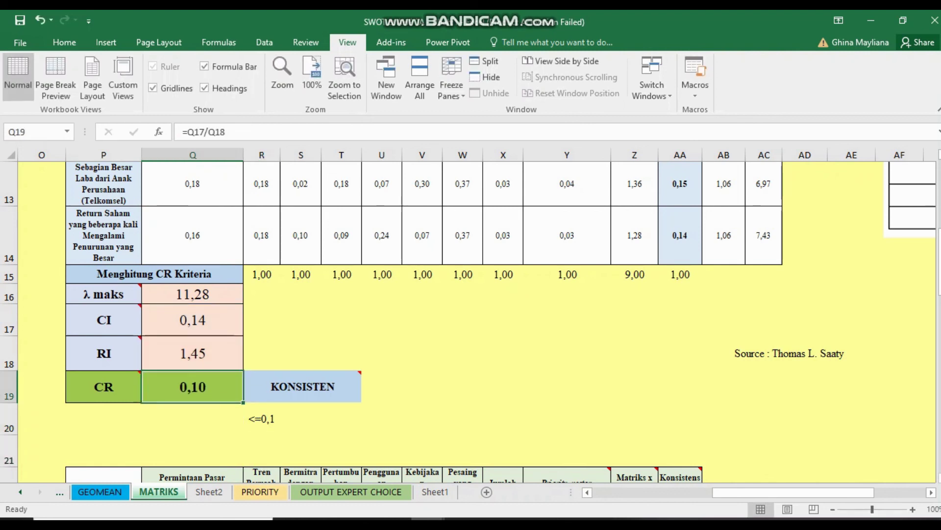
{"action": "left_click", "coordinate": [261, 419]}
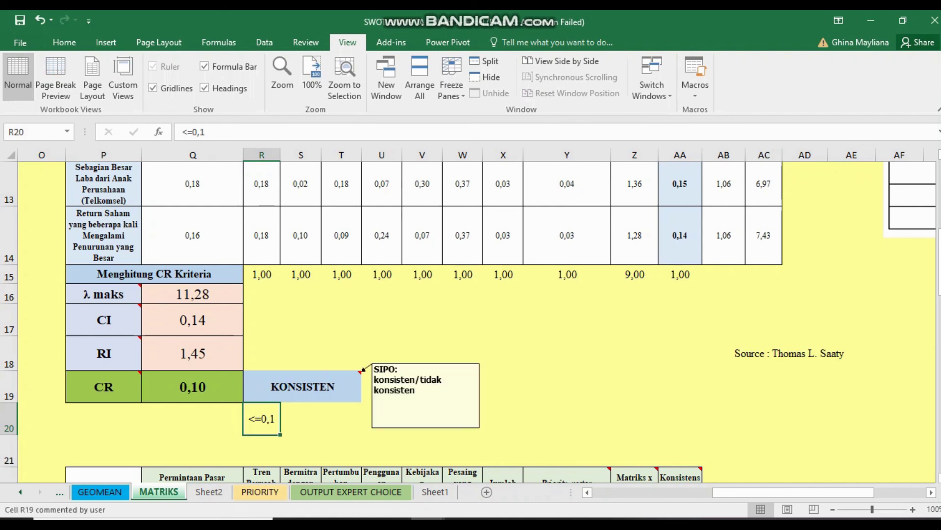
{"action": "left_click", "coordinate": [361, 371]}
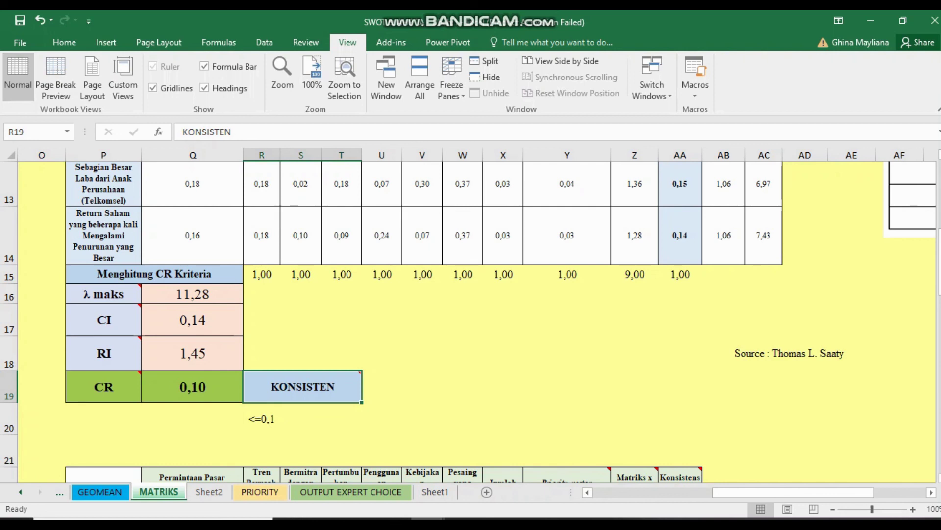
{"action": "scroll", "coordinate": [441, 319], "scroll_direction": "down", "scroll_amount": 1}
{"action": "scroll", "coordinate": [441, 319], "scroll_direction": "down", "scroll_amount": 3}
{"action": "left_click", "coordinate": [192, 304]}
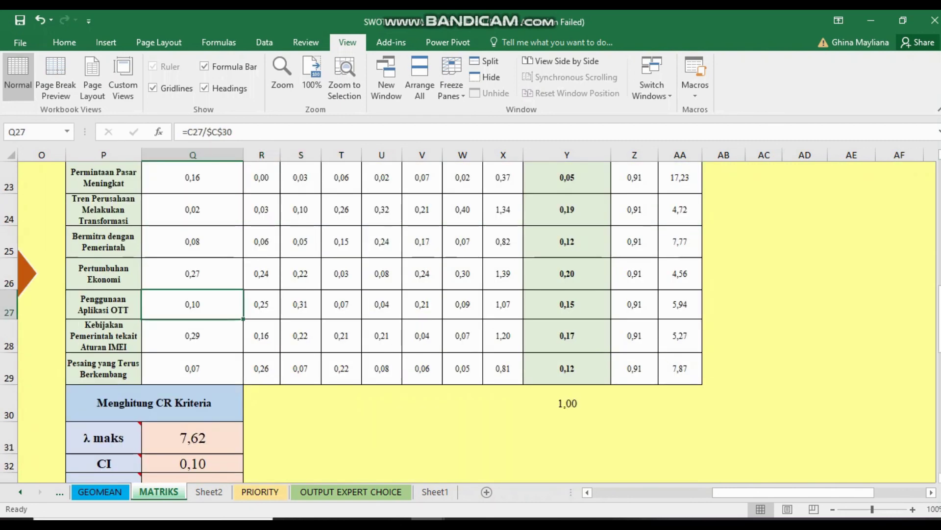
{"action": "scroll", "coordinate": [344, 318], "scroll_direction": "down", "scroll_amount": 2}
{"action": "scroll", "coordinate": [343, 319], "scroll_direction": "down", "scroll_amount": 1}
{"action": "left_click", "coordinate": [192, 229]}
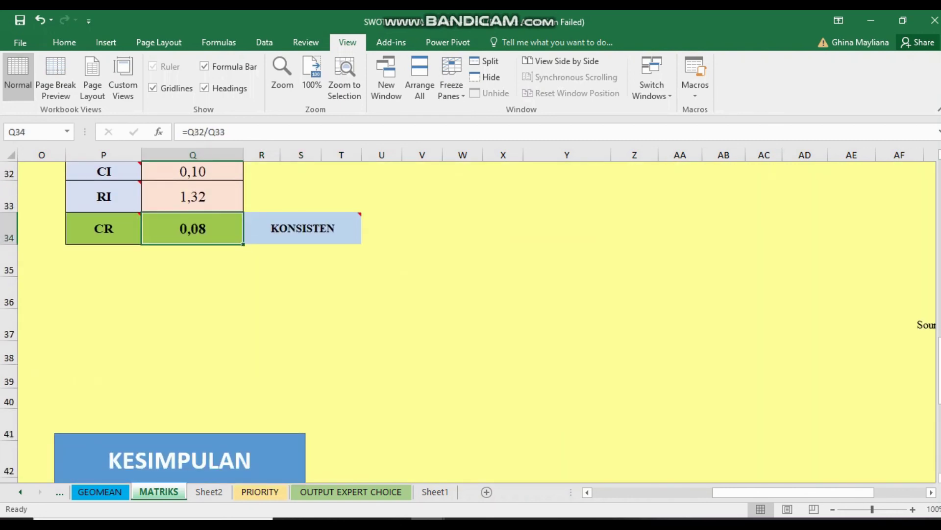
{"action": "scroll", "coordinate": [319, 231], "scroll_direction": "up", "scroll_amount": 3}
{"action": "scroll", "coordinate": [382, 318], "scroll_direction": "up", "scroll_amount": 3}
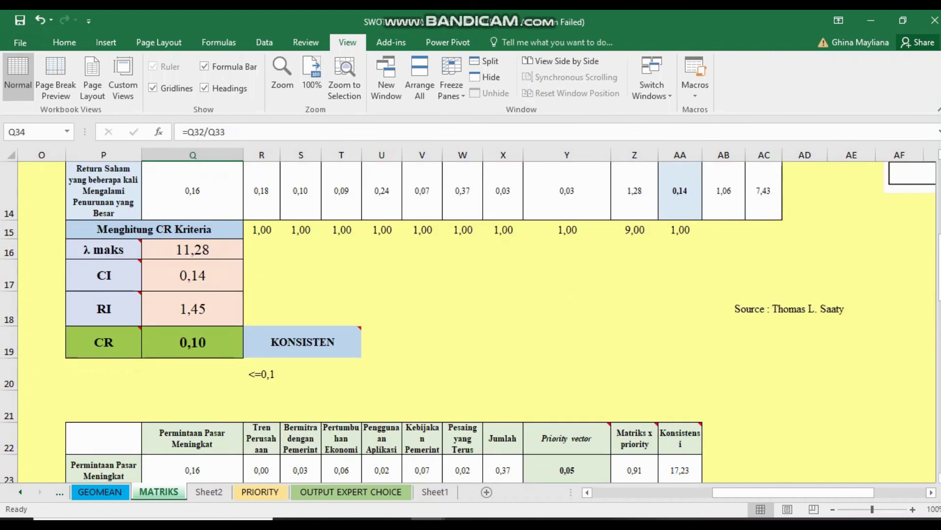
{"action": "scroll", "coordinate": [383, 319], "scroll_direction": "up", "scroll_amount": 3}
{"action": "scroll", "coordinate": [383, 319], "scroll_direction": "down", "scroll_amount": 2}
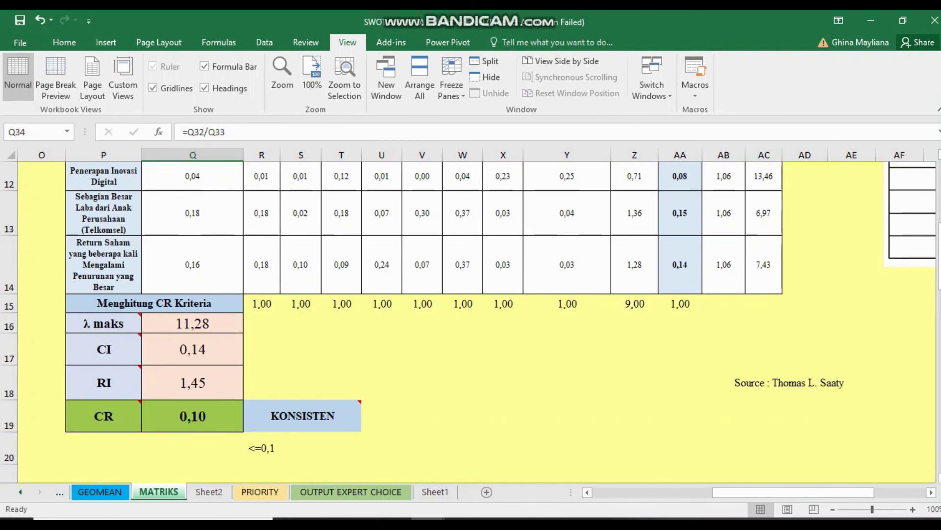
{"action": "left_click", "coordinate": [680, 303]}
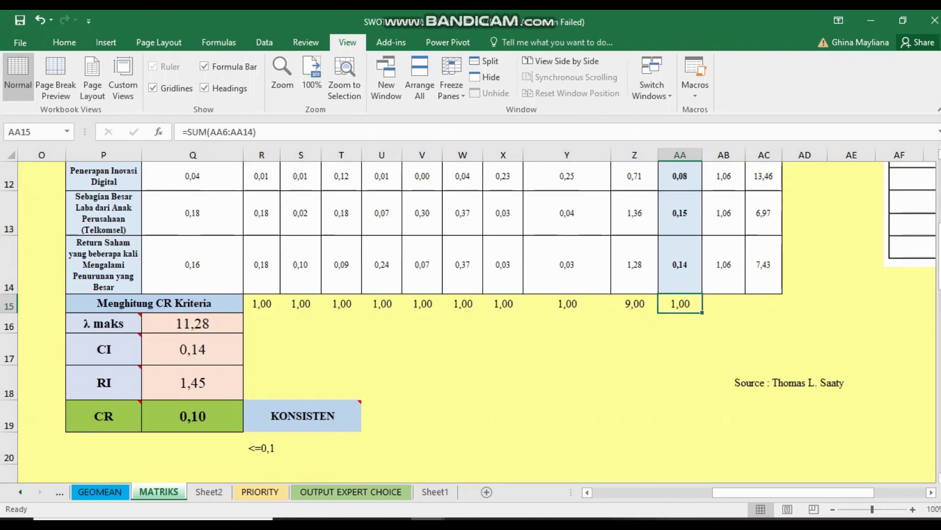
{"action": "left_click", "coordinate": [634, 303]}
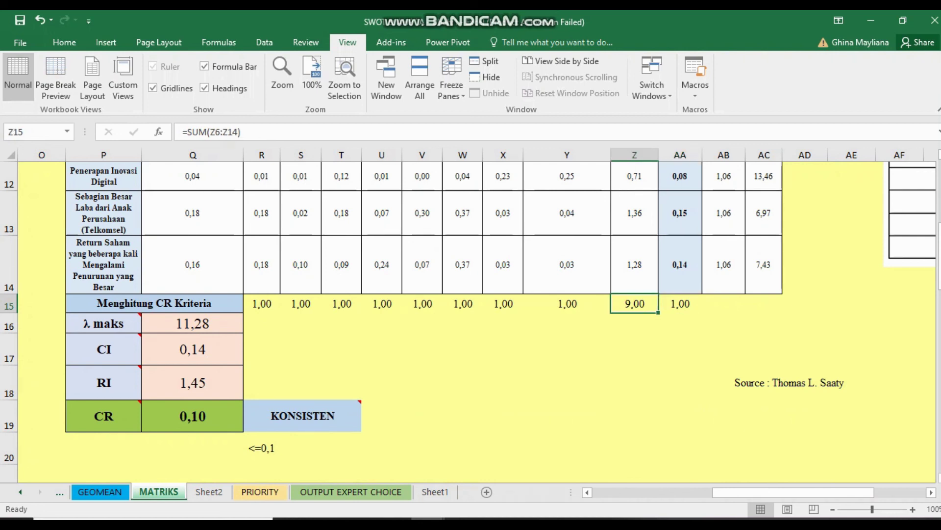
{"action": "double_click", "coordinate": [634, 303]}
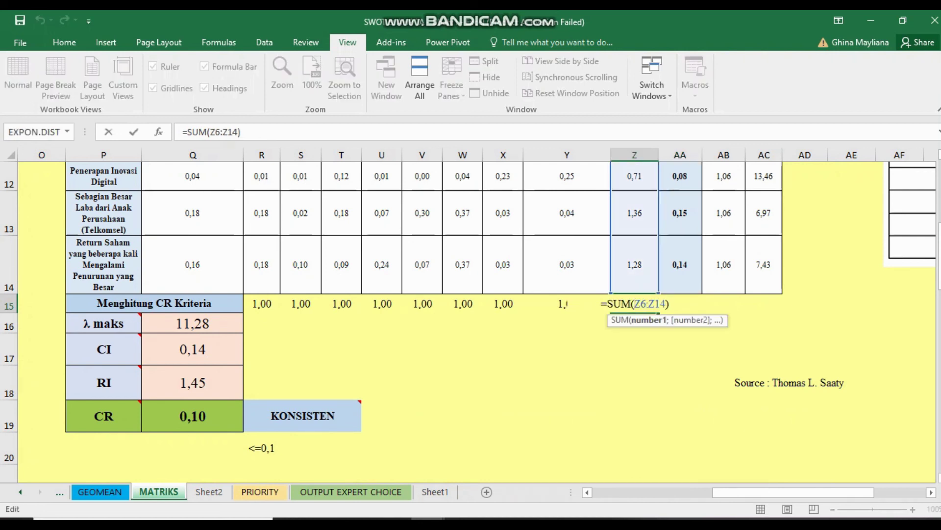
{"action": "key", "text": "ctrl+Return"}
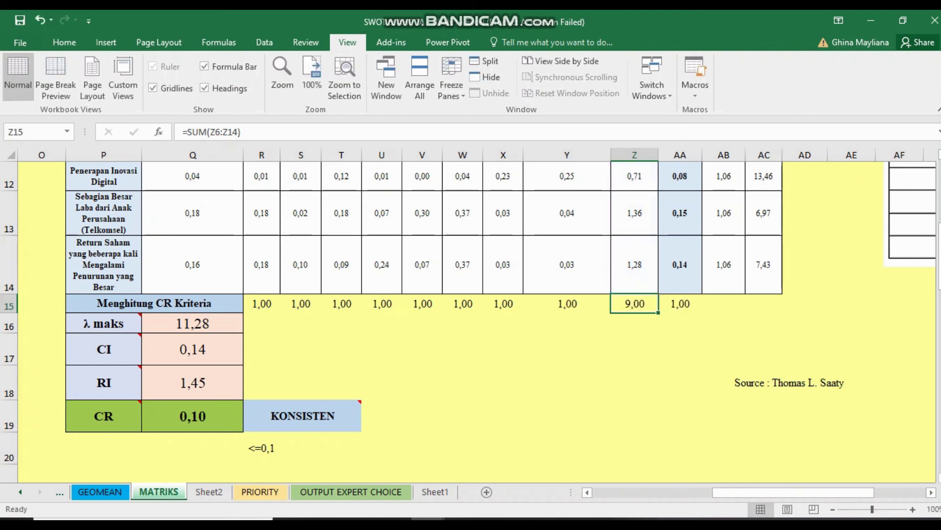
{"action": "key", "text": "Left"}
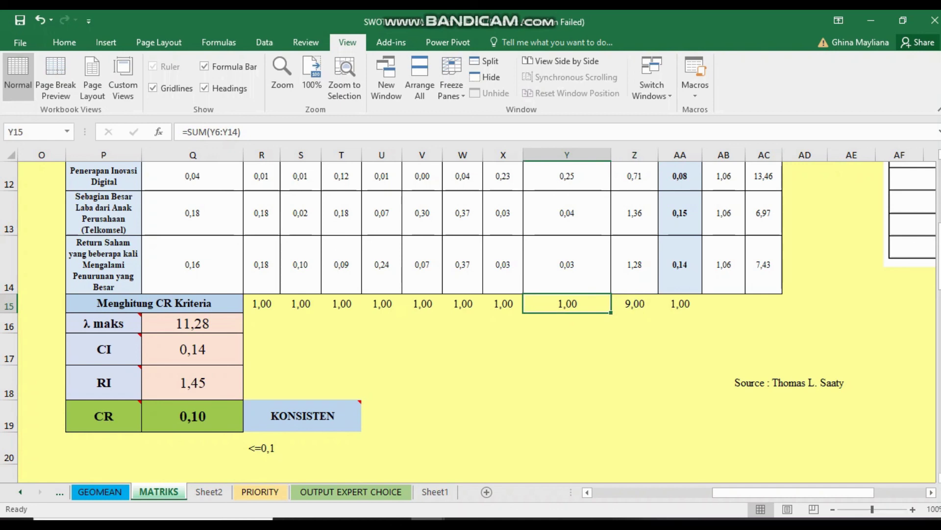
{"action": "key", "text": "Left"}
{"action": "key", "text": "Left"}
{"action": "key", "text": "Left"}
{"action": "key", "text": "Left"}
{"action": "key", "text": "Left"}
{"action": "key", "text": "Left"}
{"action": "key", "text": "Left"}
- Scroll to the KESIMPULAN box and highlight its statement that the research is consistent
{"action": "scroll", "coordinate": [471, 319], "scroll_direction": "down", "scroll_amount": 3}
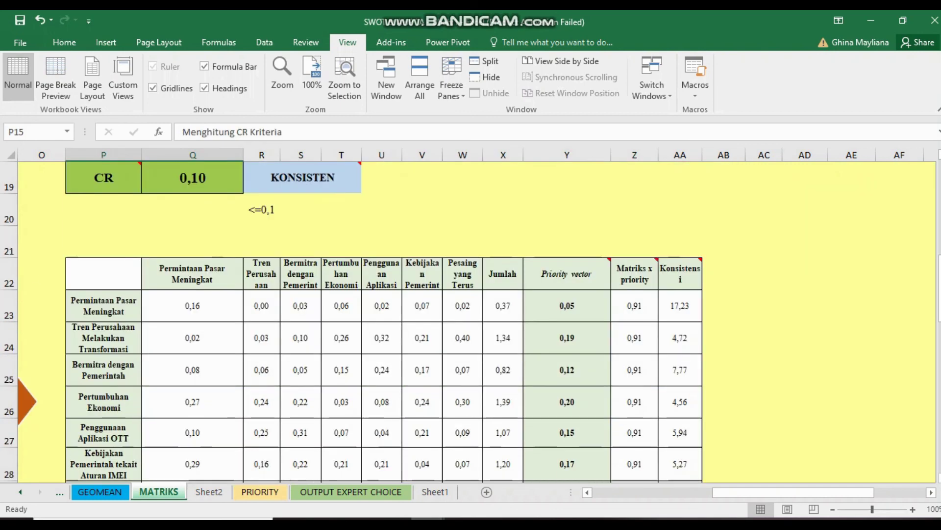
{"action": "scroll", "coordinate": [470, 318], "scroll_direction": "down", "scroll_amount": 5}
{"action": "scroll", "coordinate": [470, 319], "scroll_direction": "up", "scroll_amount": 1}
{"action": "scroll", "coordinate": [471, 319], "scroll_direction": "up", "scroll_amount": 2}
{"action": "scroll", "coordinate": [471, 319], "scroll_direction": "down", "scroll_amount": 3}
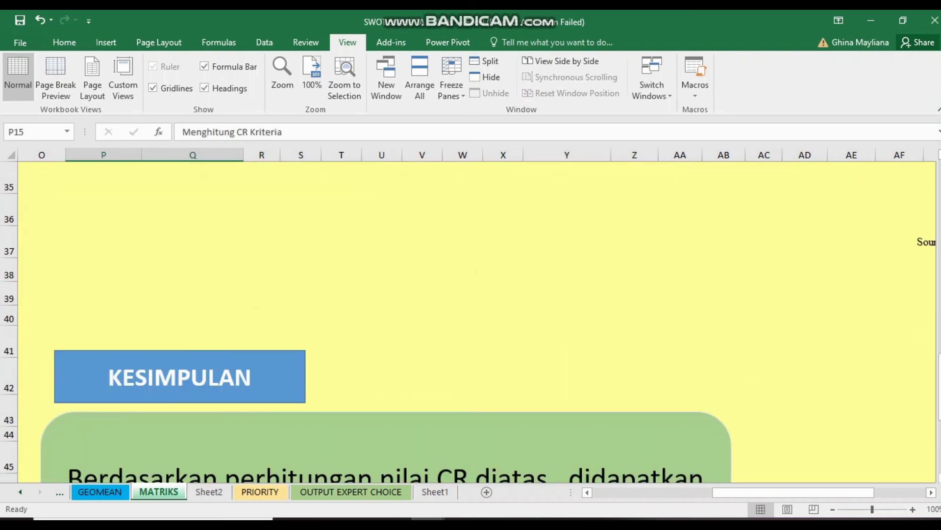
{"action": "scroll", "coordinate": [470, 319], "scroll_direction": "down", "scroll_amount": 2}
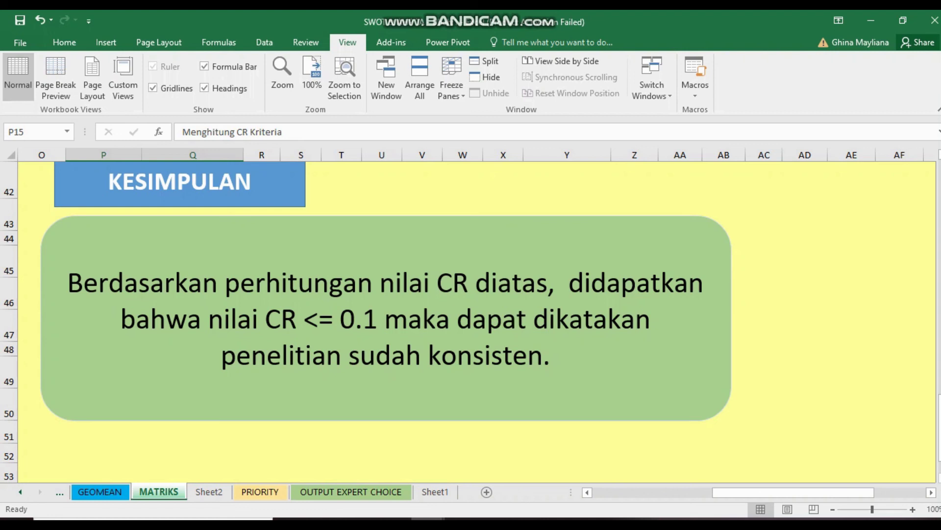
{"action": "left_click_drag", "start_coordinate": [384, 319], "coordinate": [543, 356]}
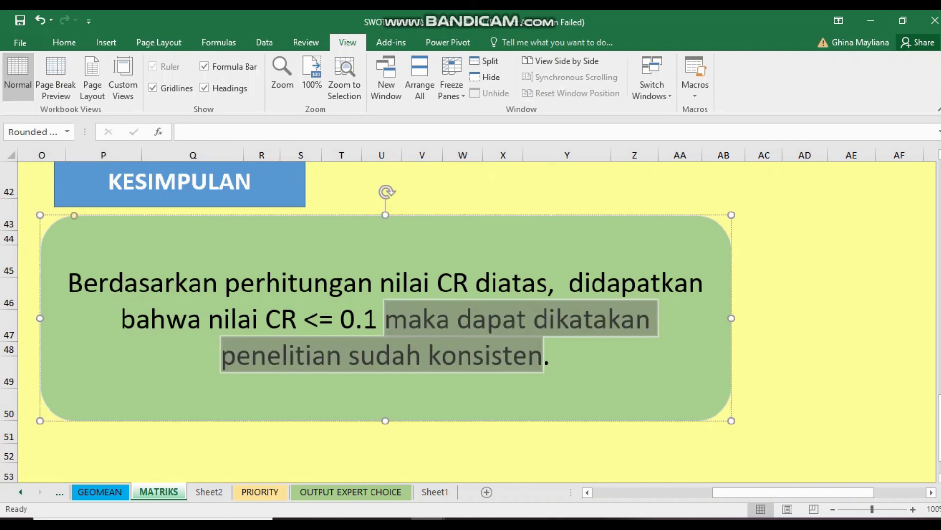
- Move from the GEOMEAN sheet back through the sheets to the SWOT sheet
{"action": "left_click", "coordinate": [100, 491]}
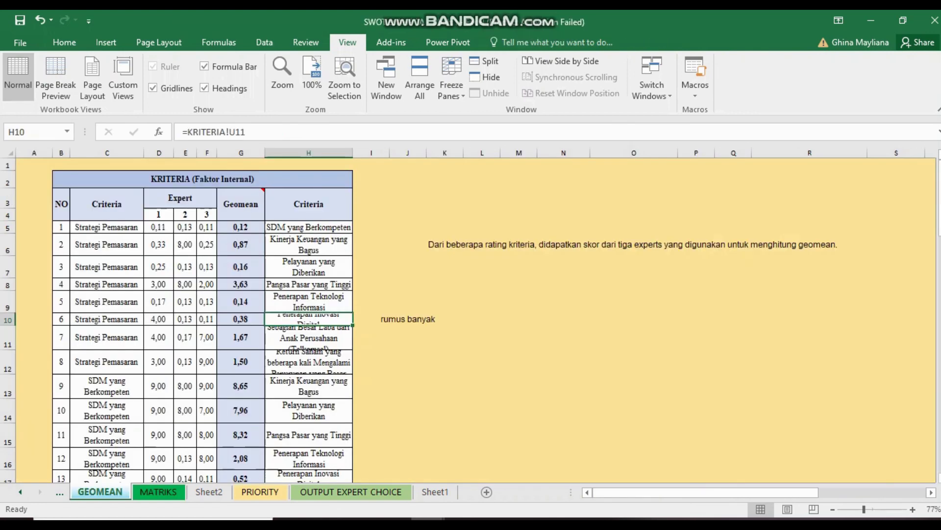
{"action": "key", "text": "ctrl+Page_Up"}
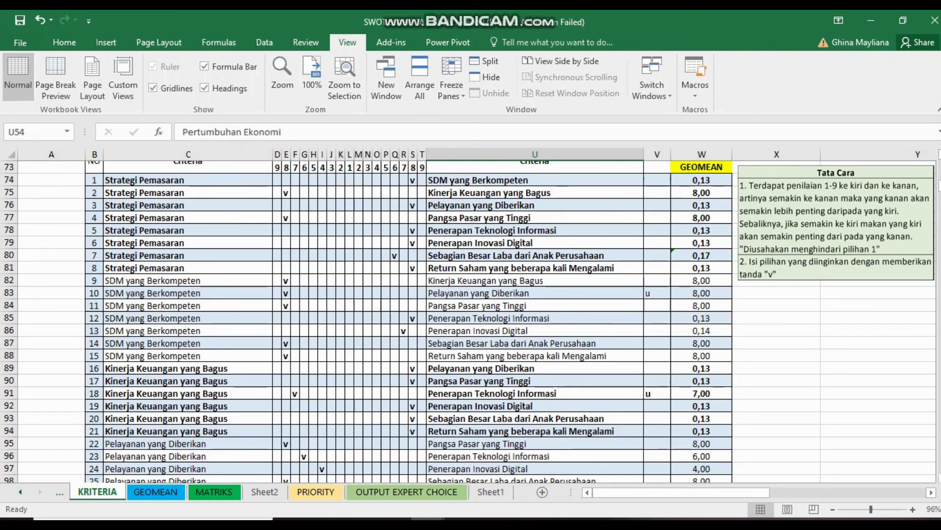
{"action": "key", "text": "ctrl+Page_Up"}
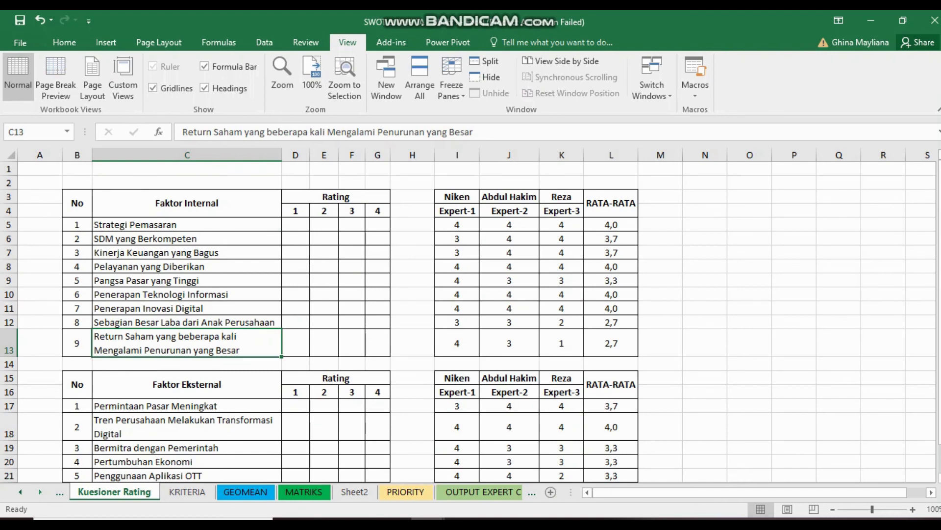
{"action": "key", "text": "ctrl+Page_Up"}
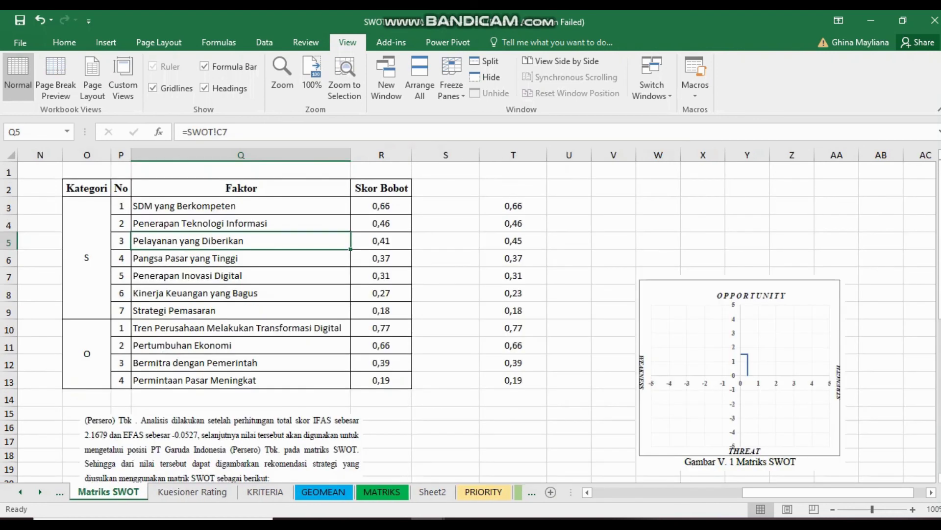
{"action": "key", "text": "ctrl+Page_Up"}
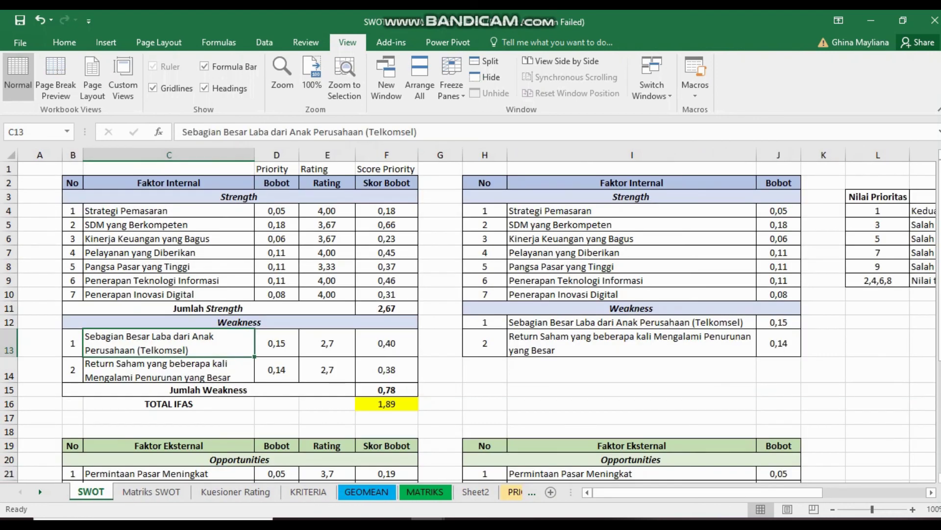
- Inspect the Bobot link, Rating link and =D4*E4 weighted score in D4, E4, F4
{"action": "left_click", "coordinate": [277, 210]}
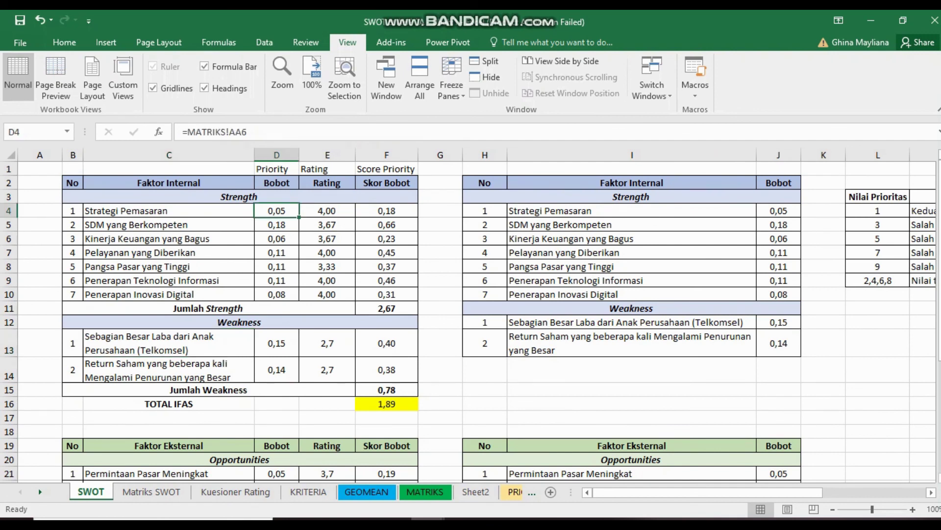
{"action": "left_click", "coordinate": [327, 211]}
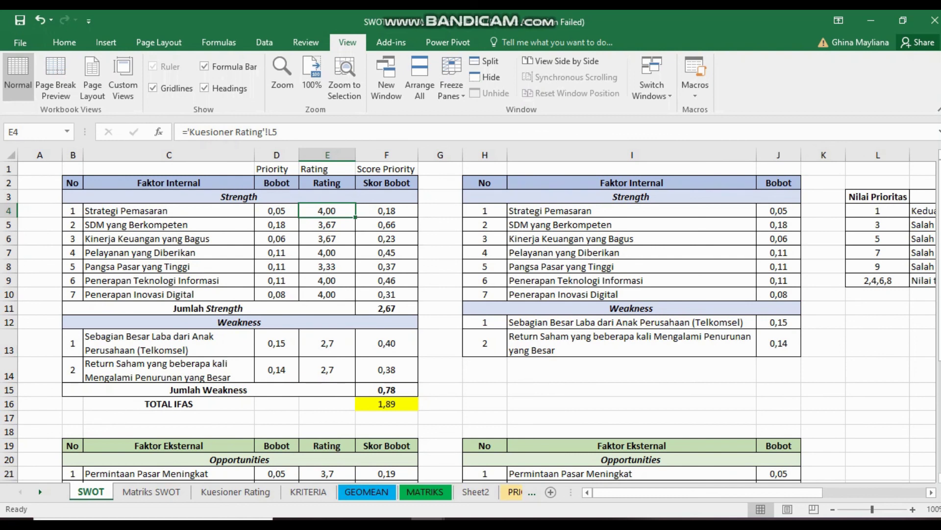
{"action": "left_click", "coordinate": [386, 210]}
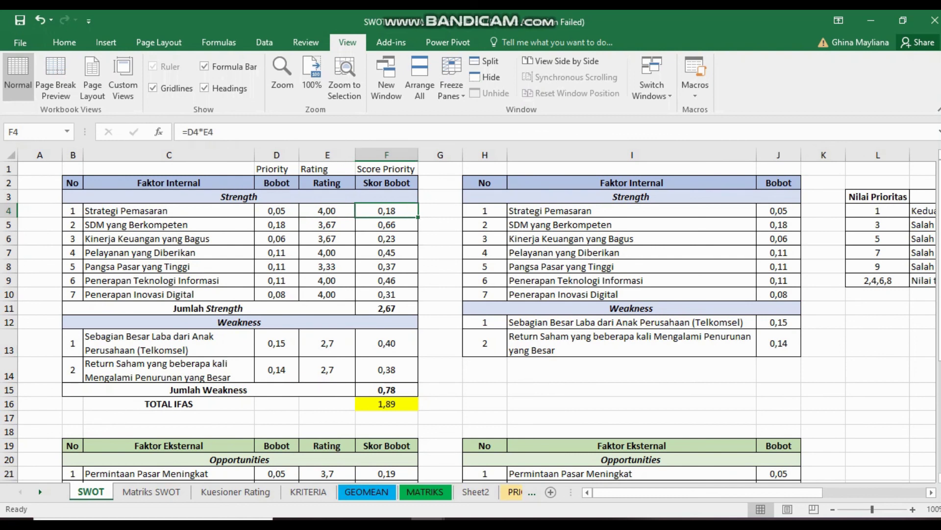